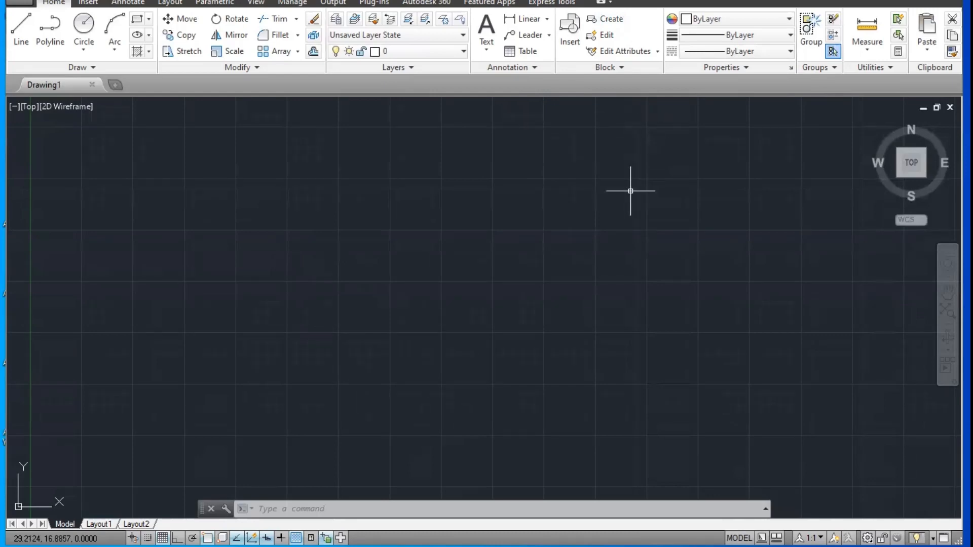
# Step: Open Notepad and write the note "Block" followed by its shortcut "b-space" on the same line
pyautogui.press('super+r')
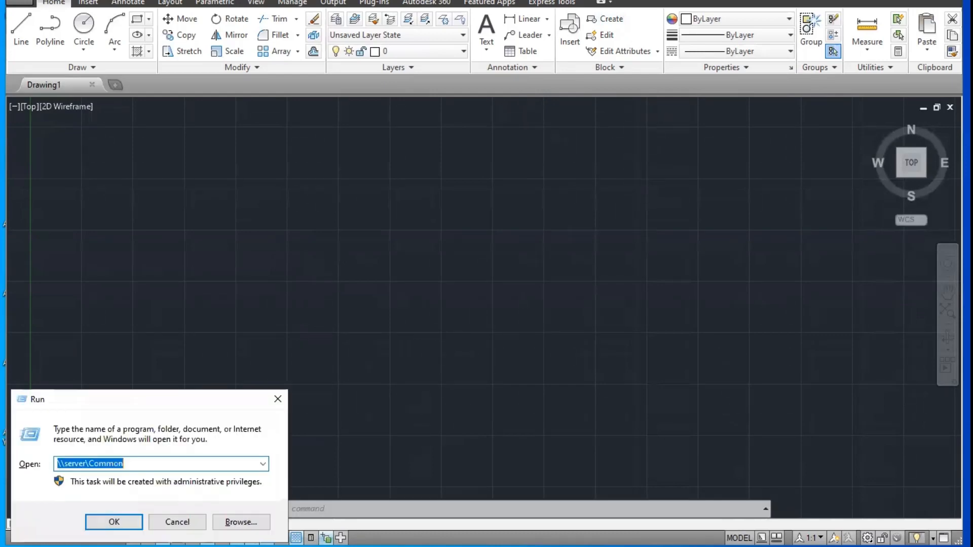
pyautogui.write('notepad')
pyautogui.press('Return')
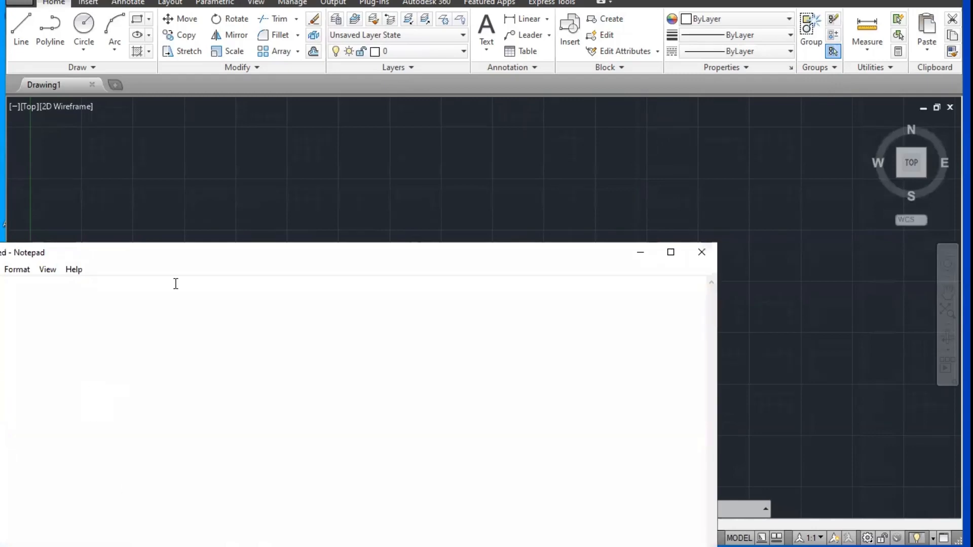
pyautogui.write('Block')
pyautogui.press('Tab')
pyautogui.press('Tab')
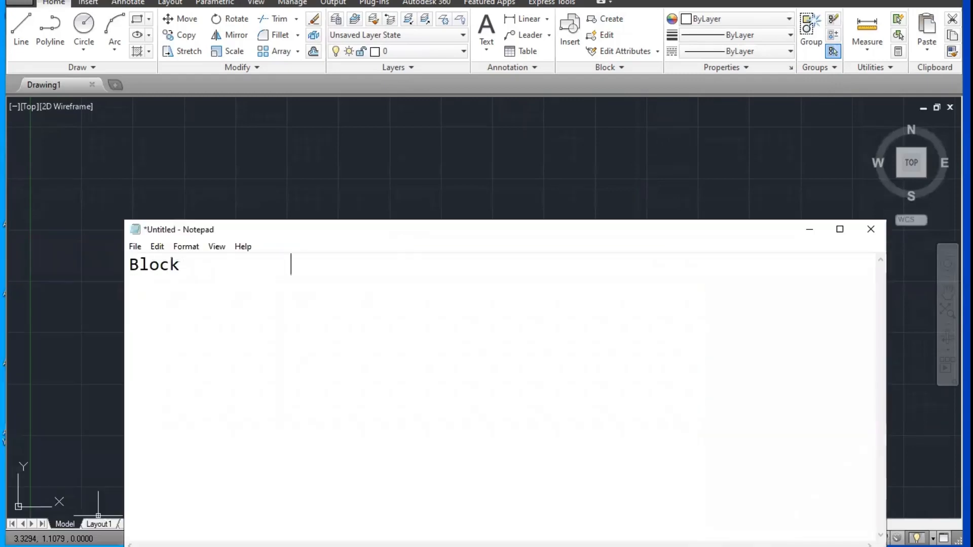
pyautogui.write('b-space')
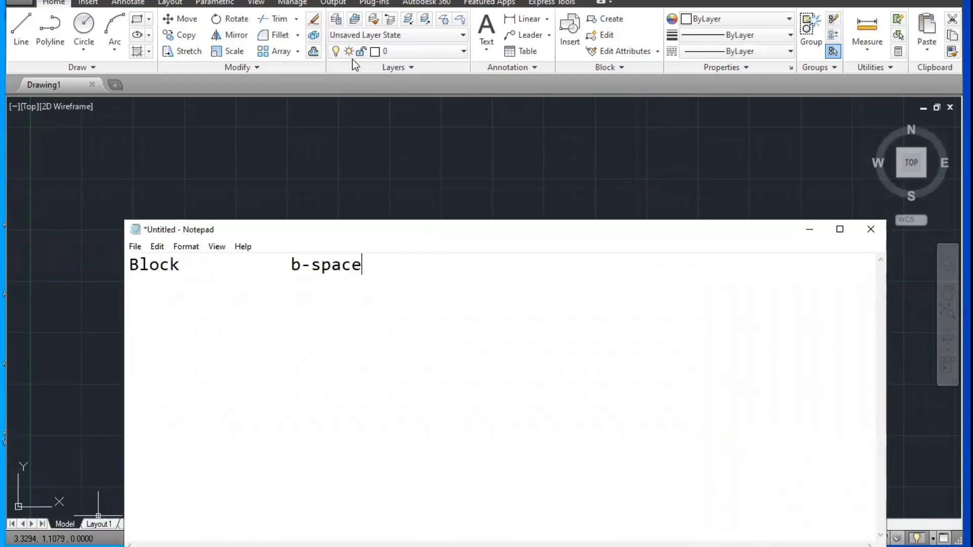
# Step: Switch back to AutoCAD and examine the Block Definition dialog through the Block command, then close it without defining a block
pyautogui.click(599, 72)
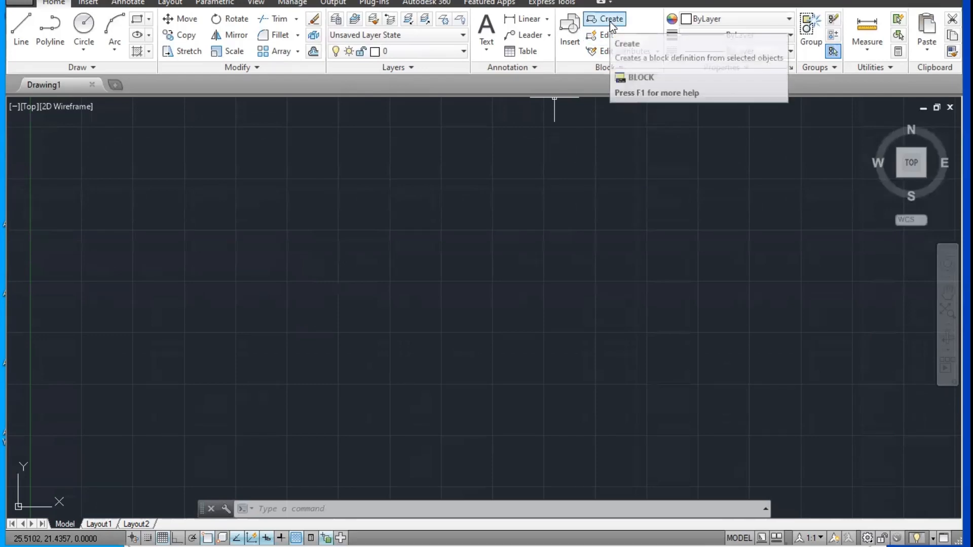
pyautogui.write('b')
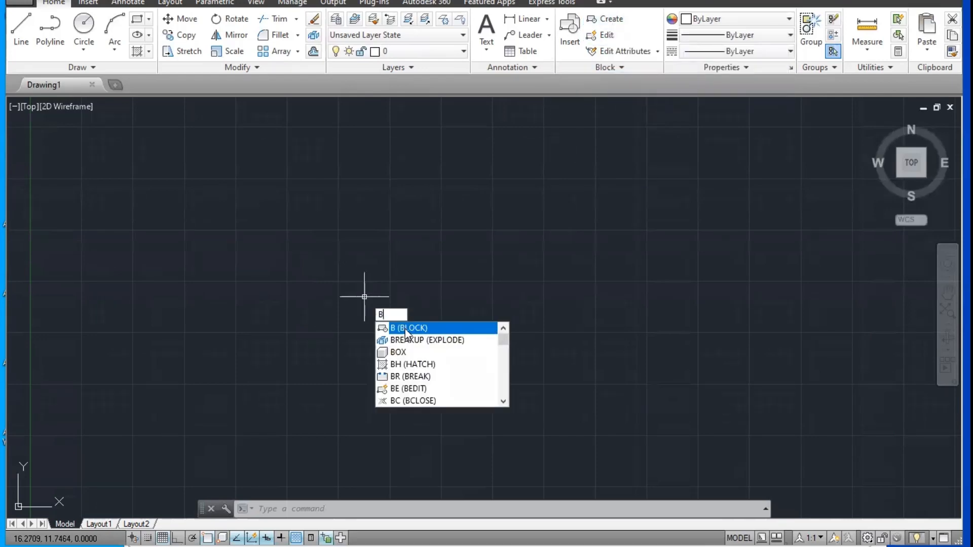
pyautogui.click(405, 327)
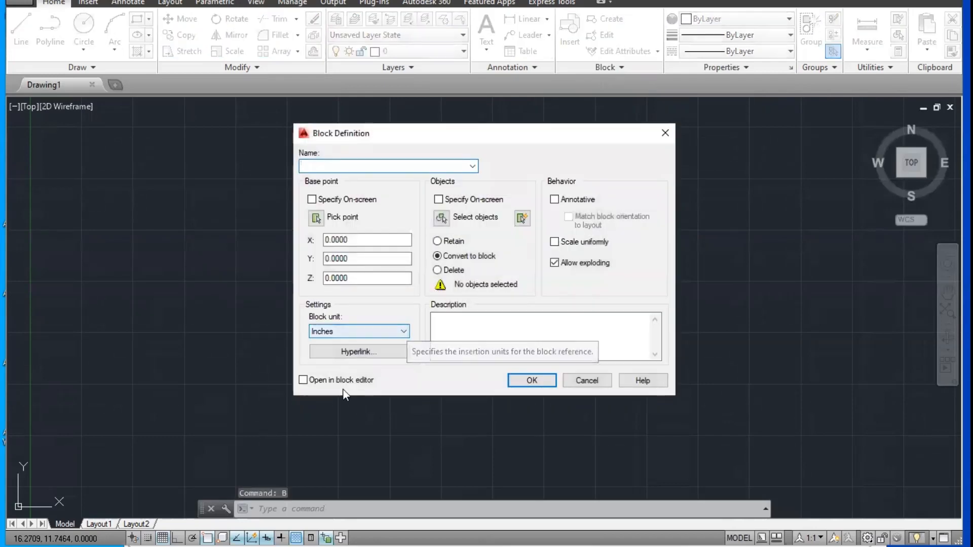
pyautogui.click(622, 18)
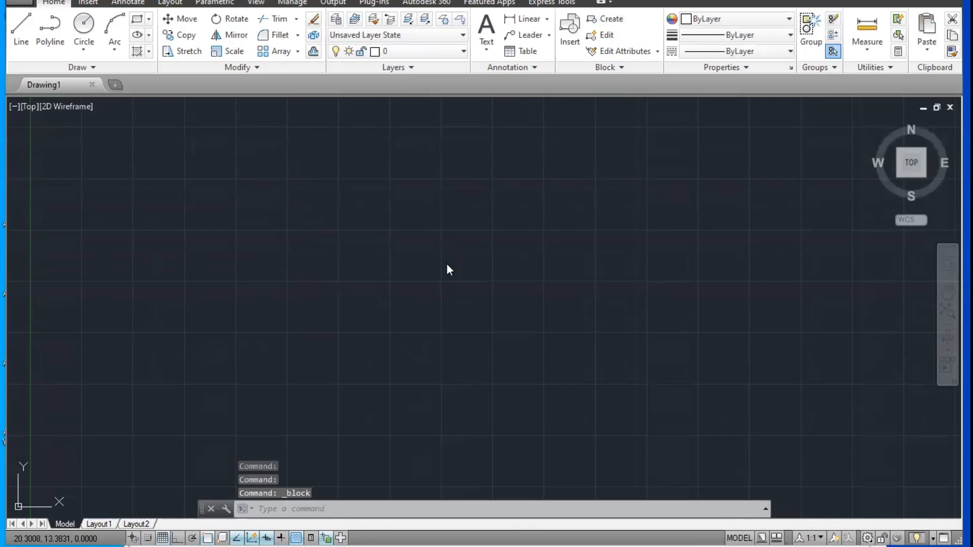
pyautogui.write('b')
pyautogui.press('Return')
pyautogui.press('Escape')
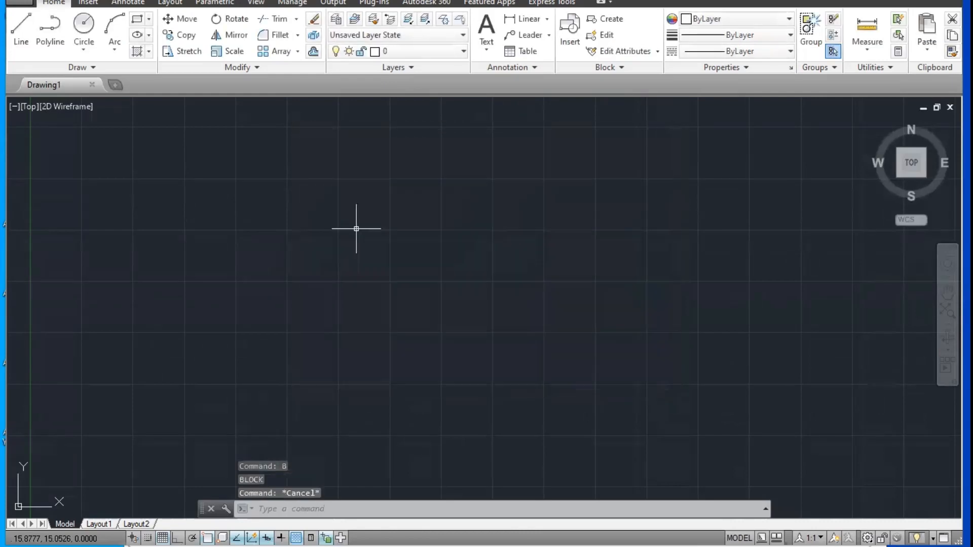
# Step: Start a new drawing from the New Template file
pyautogui.scroll(-2, 354, 226)
pyautogui.moveTo(264, 268); pyautogui.dragTo(232, 314, button='middle')
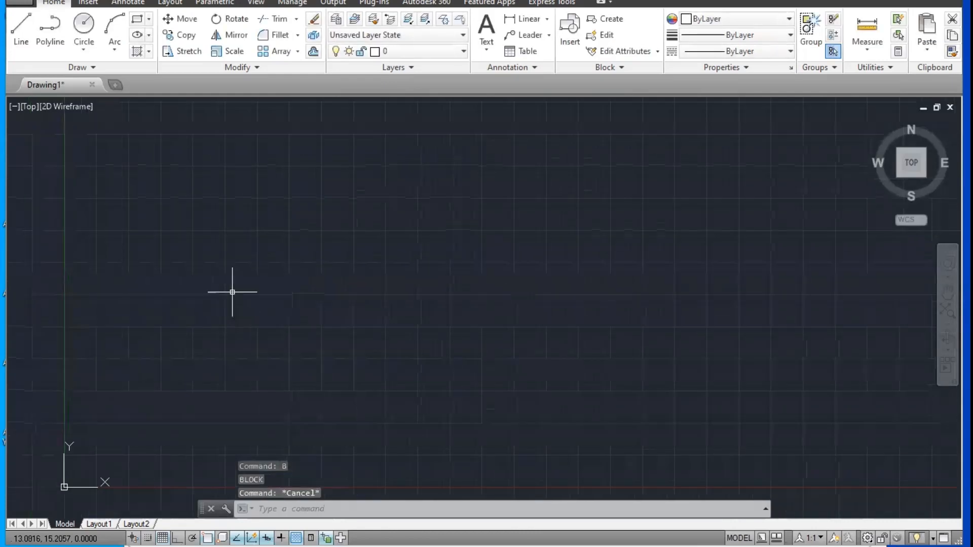
pyautogui.hotkey('ctrl', 'n')
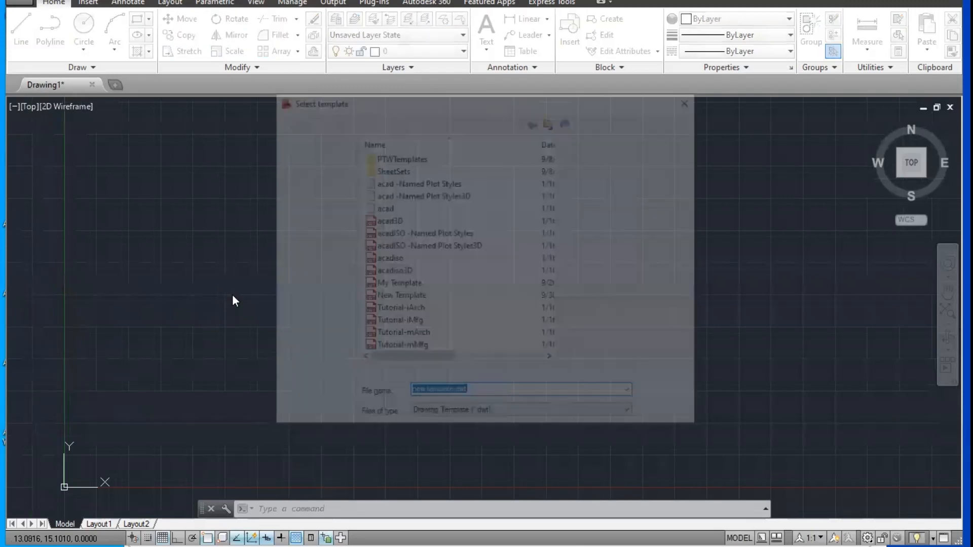
pyautogui.click(399, 297)
pyautogui.doubleClick(399, 296)
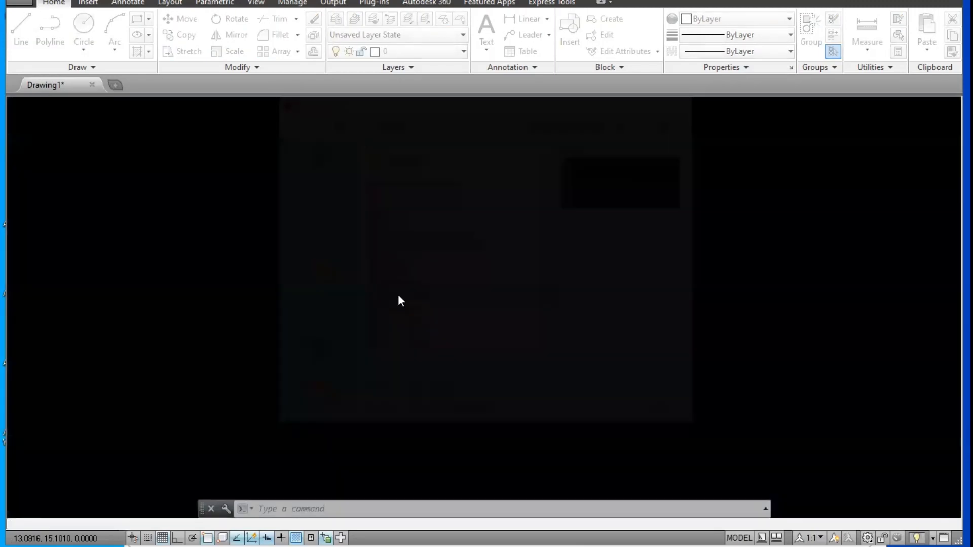
# Step: Set Doors as the current layer
pyautogui.click(418, 51)
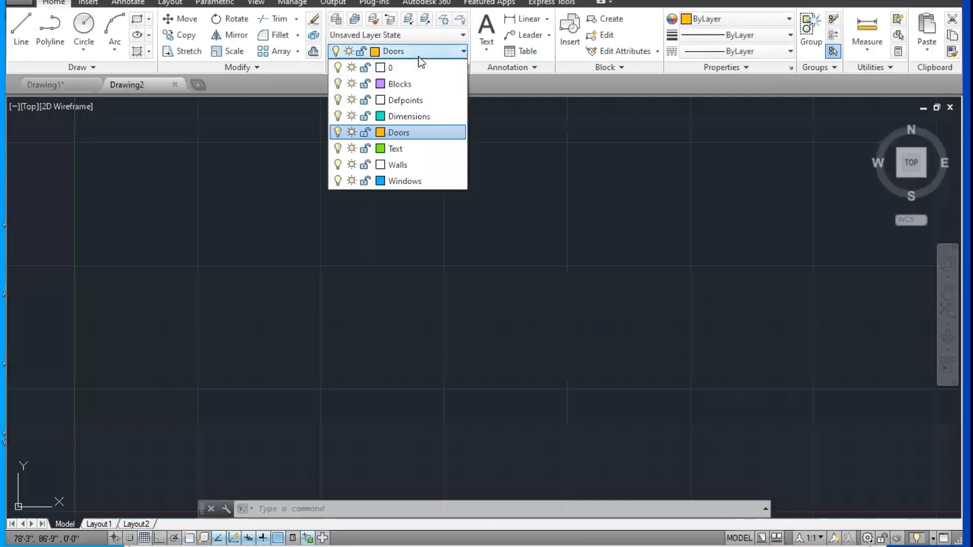
pyautogui.click(414, 133)
pyautogui.press('Escape')
# Step: Draw a trial rectangle about 28'-9" by 23'-11" and erase it
pyautogui.write('rec')
pyautogui.press('Return')
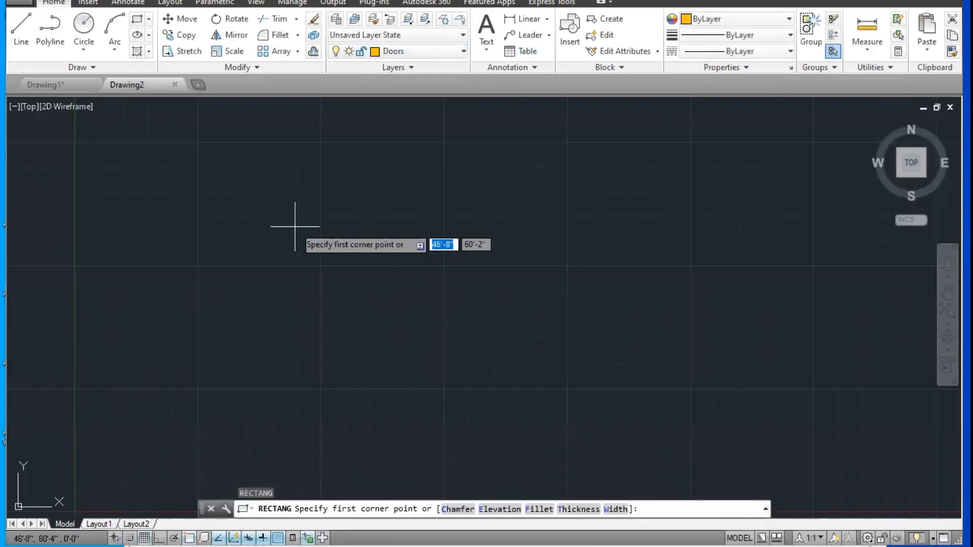
pyautogui.click(294, 225)
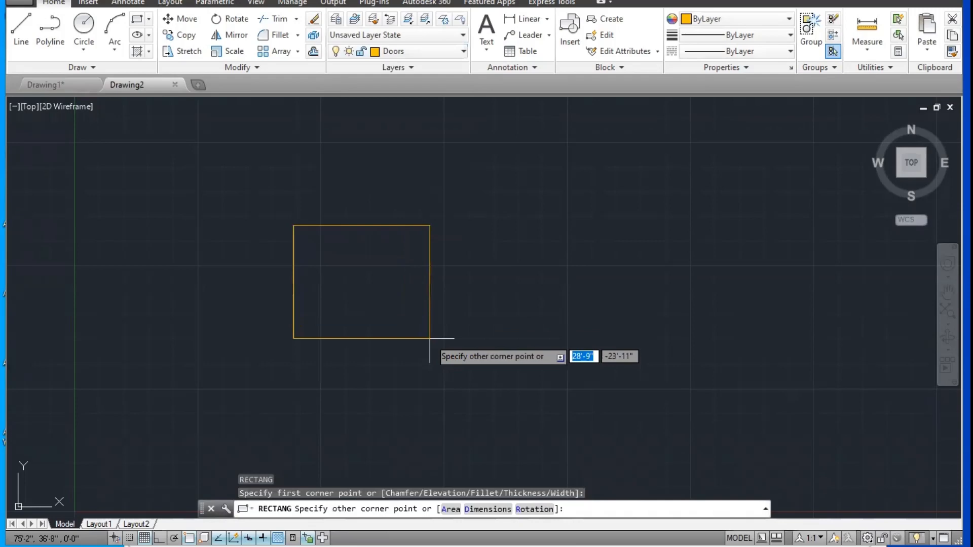
pyautogui.click(429, 338)
pyautogui.click(535, 221)
pyautogui.click(254, 412)
pyautogui.press('Delete')
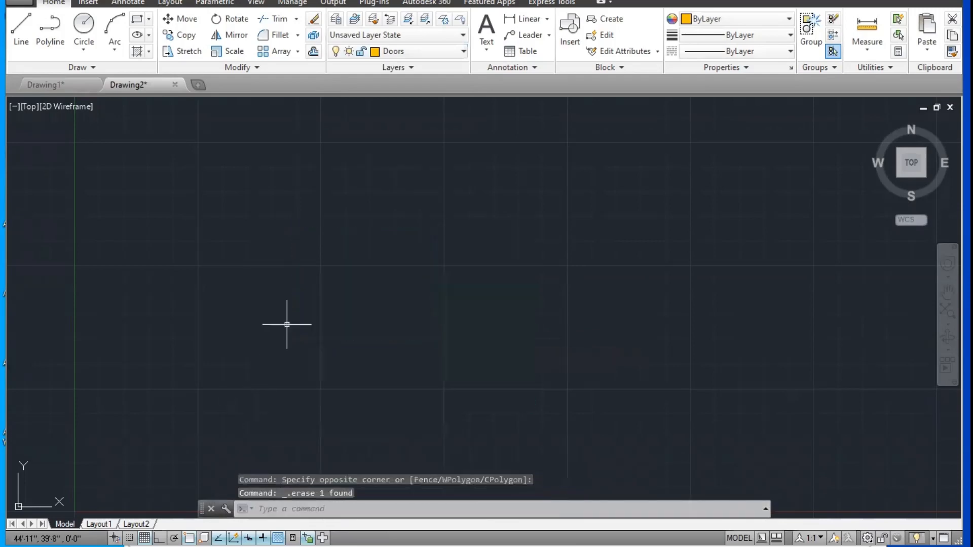
# Step: Close Drawing1 without saving its changes
pyautogui.click(93, 84)
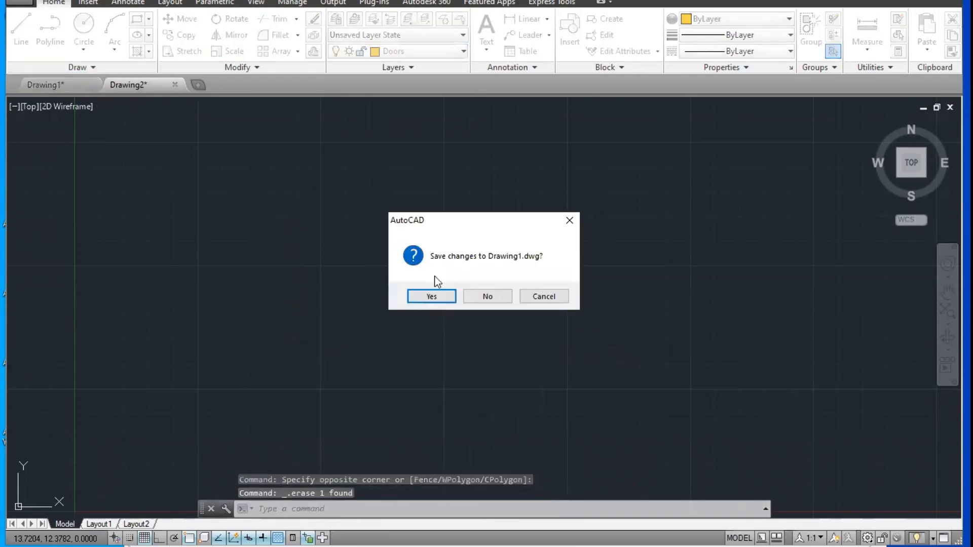
pyautogui.click(500, 298)
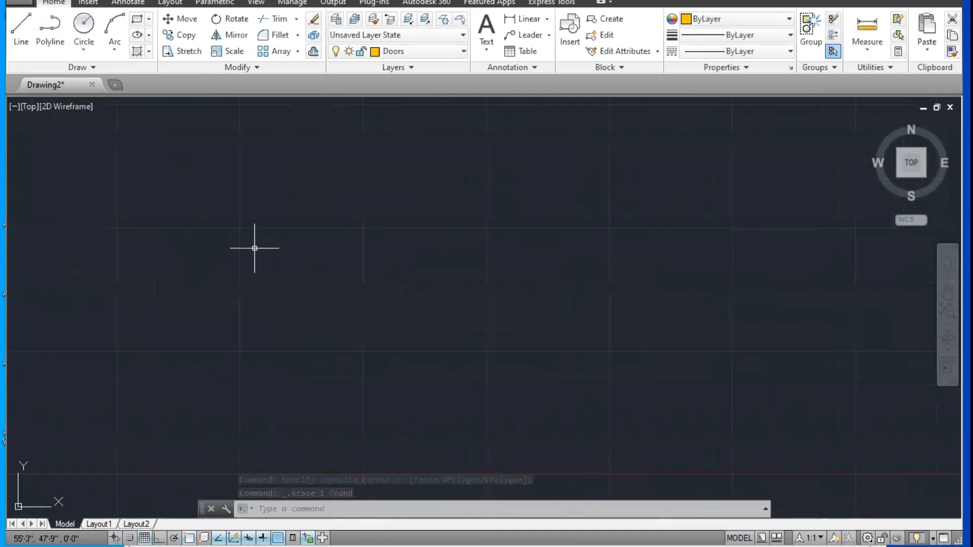
# Step: Draw a rectangle 3' wide and 4' high on the Doors layer, up and to the right of the origin
pyautogui.scroll(-2, 254, 248)
pyautogui.moveTo(260, 252); pyautogui.dragTo(265, 303, button='middle')
pyautogui.write('rec')
pyautogui.press('Return')
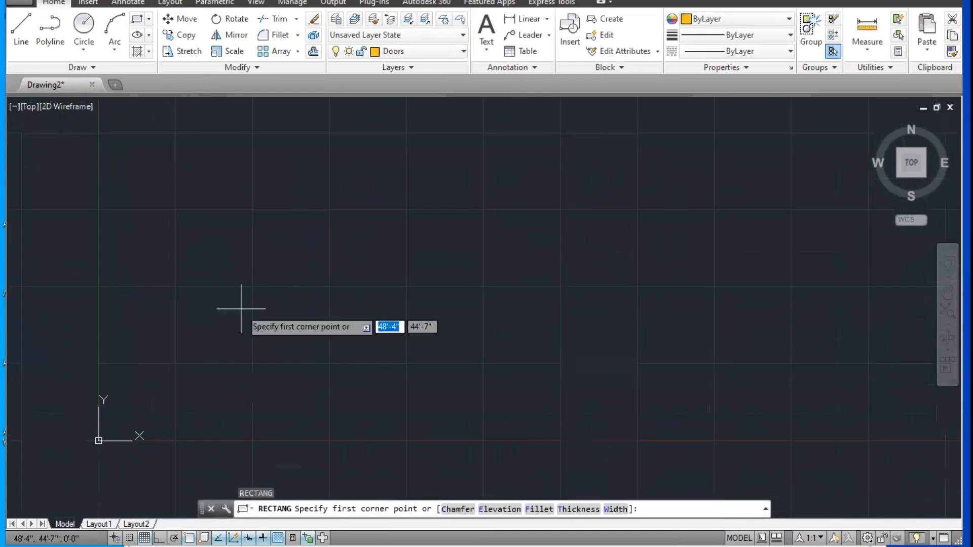
pyautogui.click(172, 389)
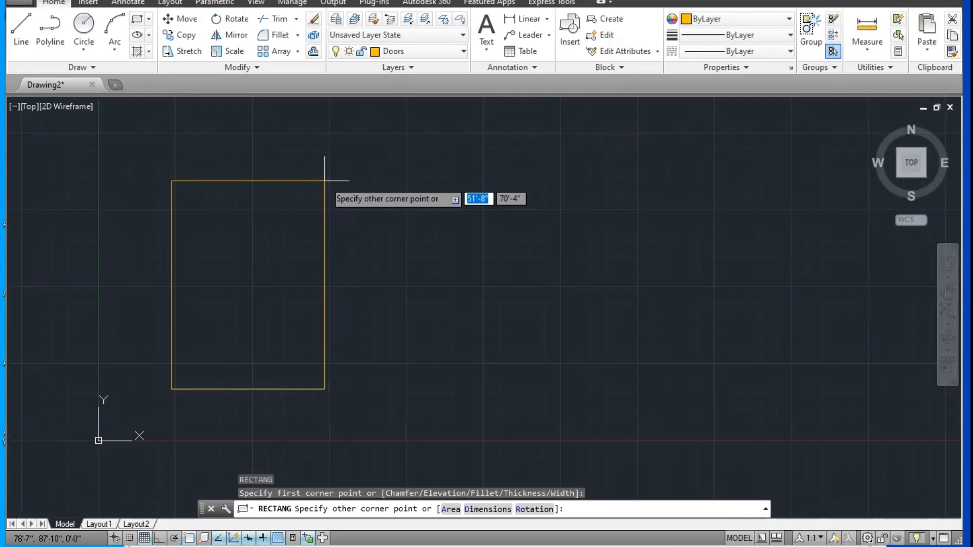
pyautogui.write('6')
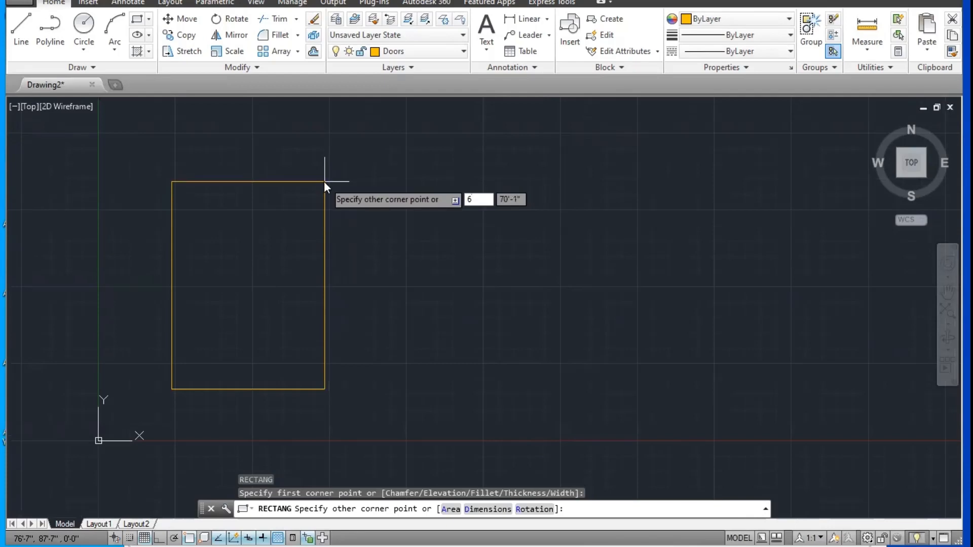
pyautogui.press('BackSpace')
pyautogui.write("3'")
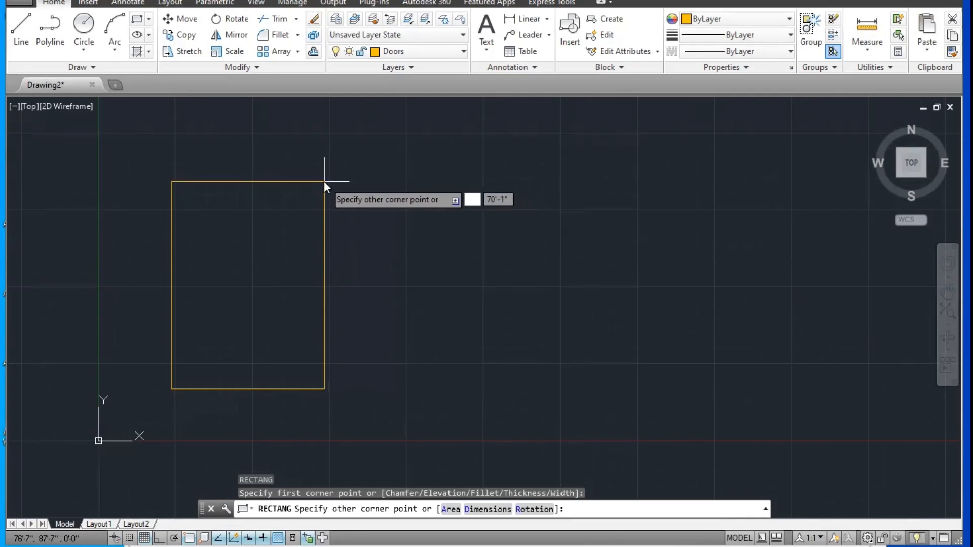
pyautogui.press('Tab')
pyautogui.write("4'")
pyautogui.press('Return')
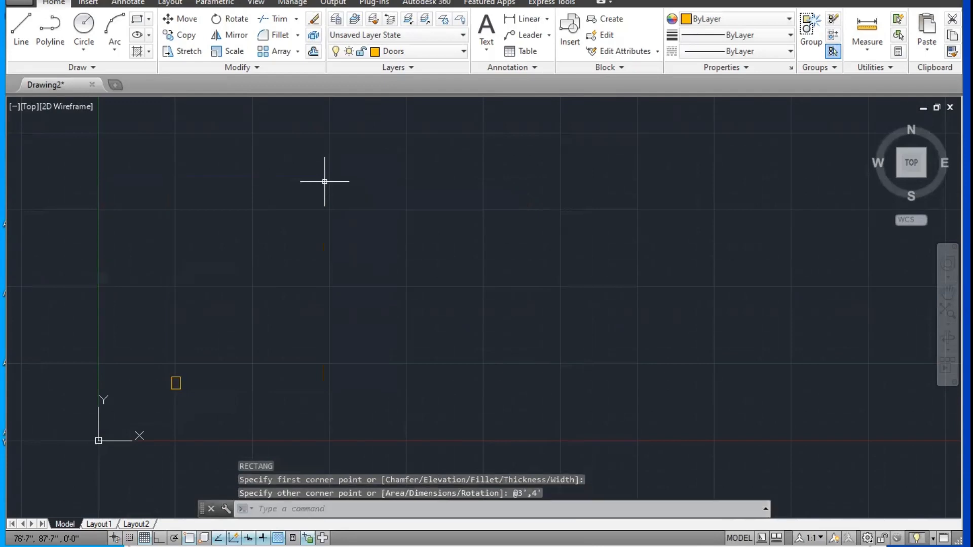
# Step: Check the height of the rectangle with a distance measurement along its left side
pyautogui.scroll(10, 195, 405)
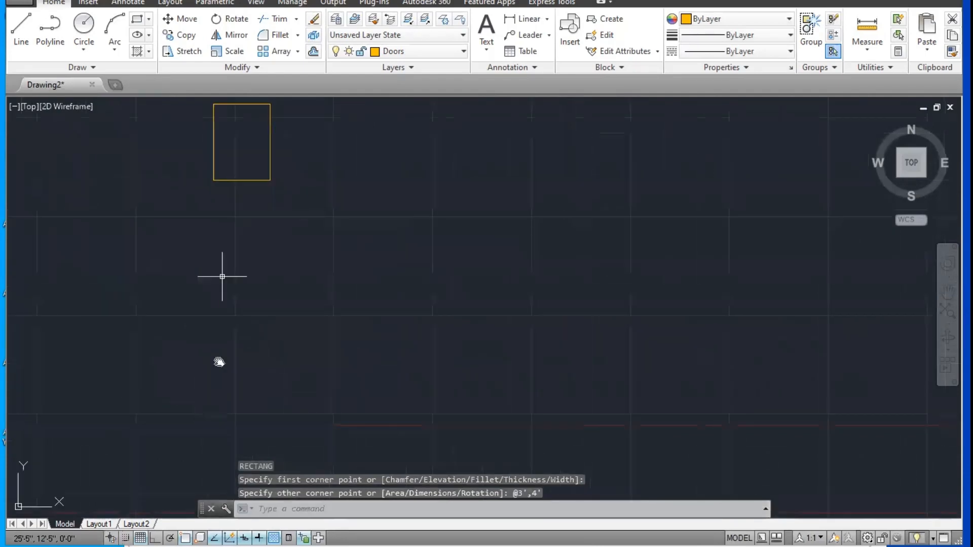
pyautogui.scroll(3, 220, 234)
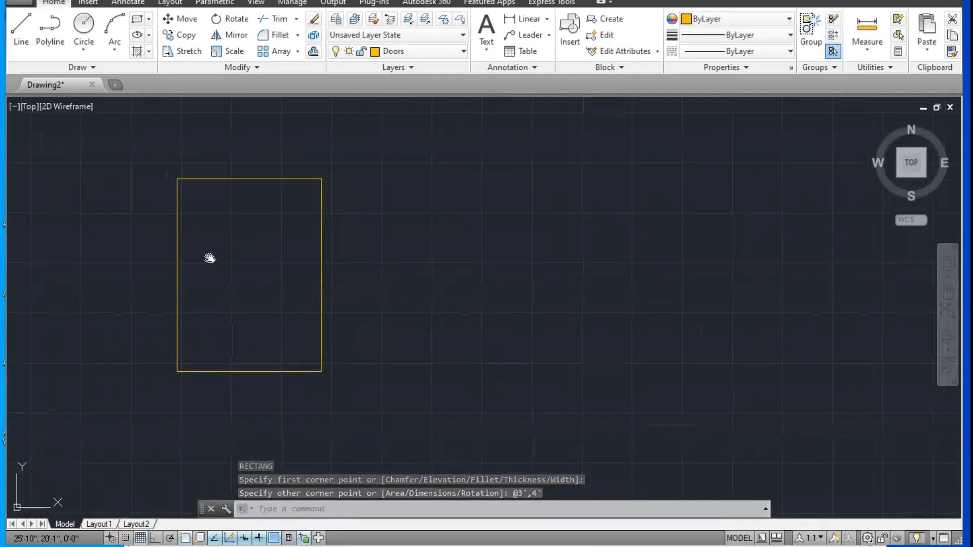
pyautogui.click(873, 50)
pyautogui.click(880, 75)
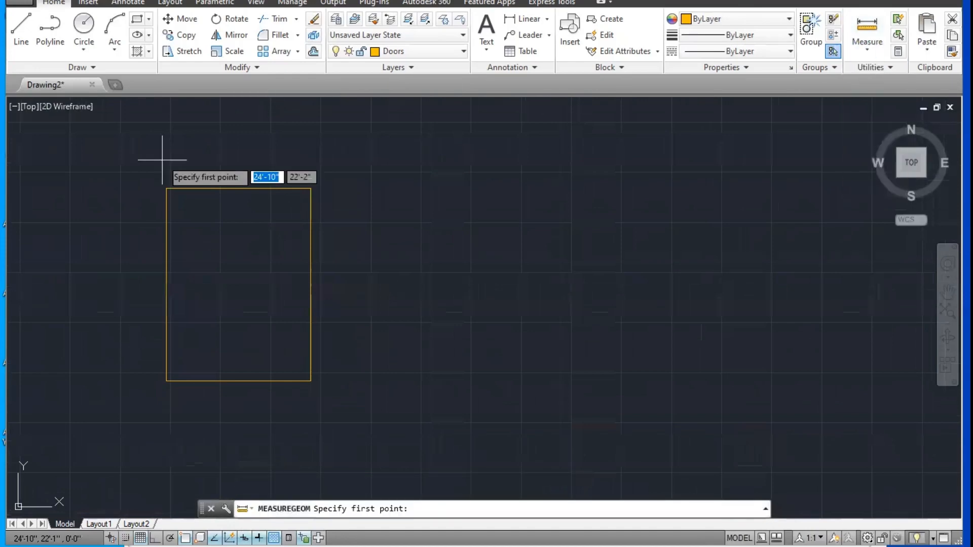
pyautogui.click(166, 188)
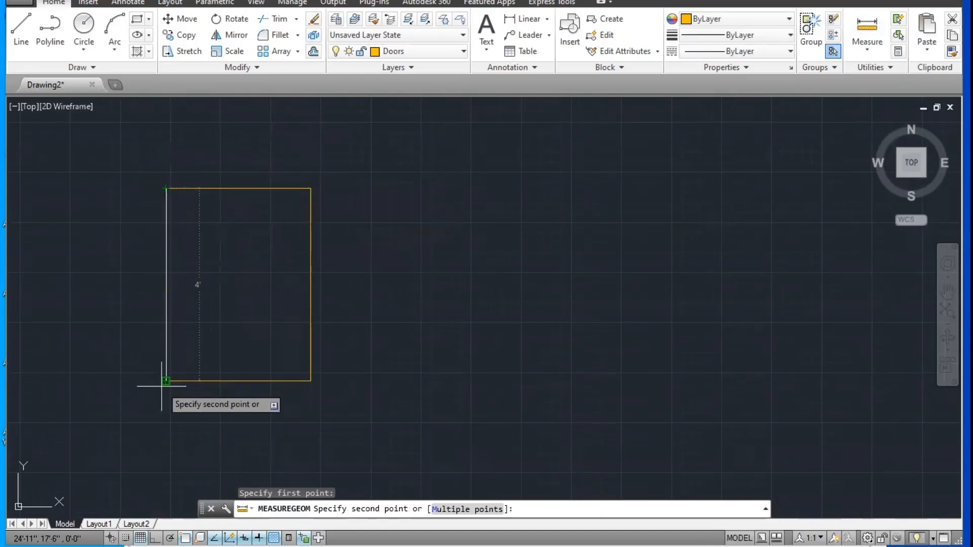
pyautogui.press('Escape')
pyautogui.press('Escape')
pyautogui.moveTo(234, 281); pyautogui.dragTo(280, 276, button='middle')
pyautogui.scroll(2, 279, 276)
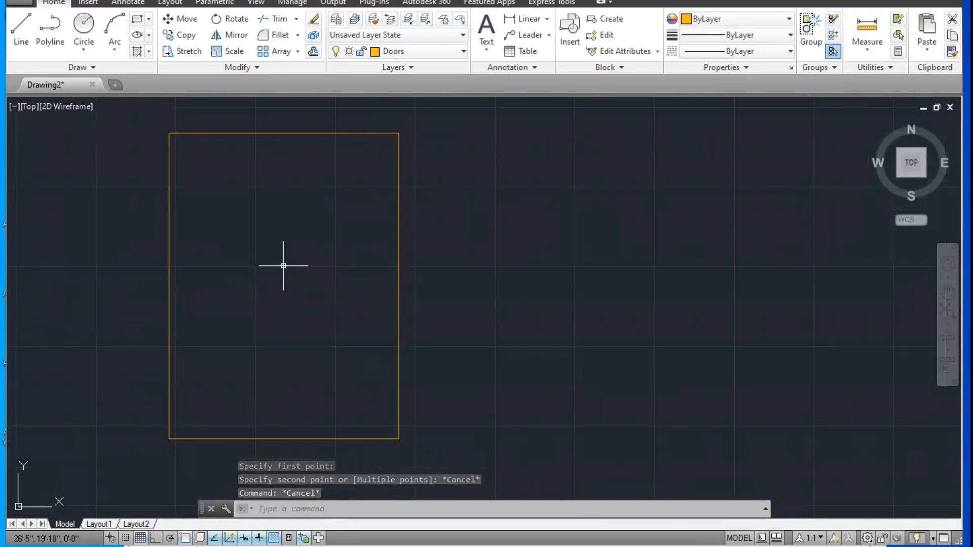
pyautogui.moveTo(282, 265); pyautogui.dragTo(295, 261, button='middle')
pyautogui.write('o')
pyautogui.press('Return')
pyautogui.press('Escape')
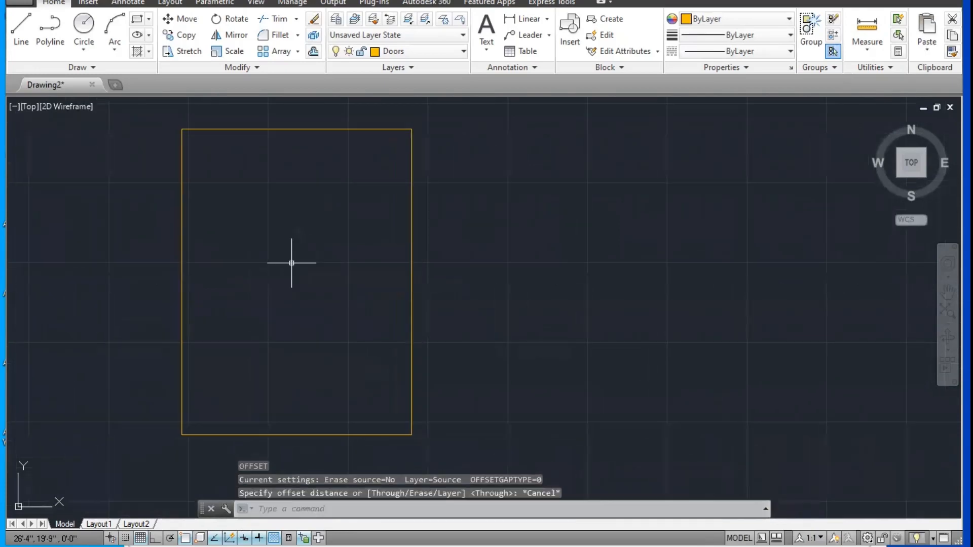
# Step: Measure the width of the rectangle between its two upper corners
pyautogui.click(861, 54)
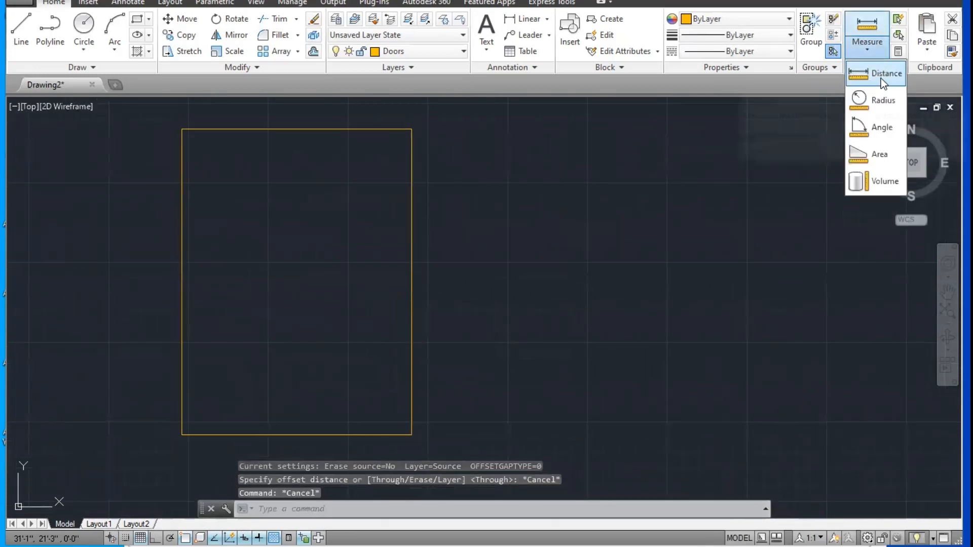
pyautogui.click(877, 76)
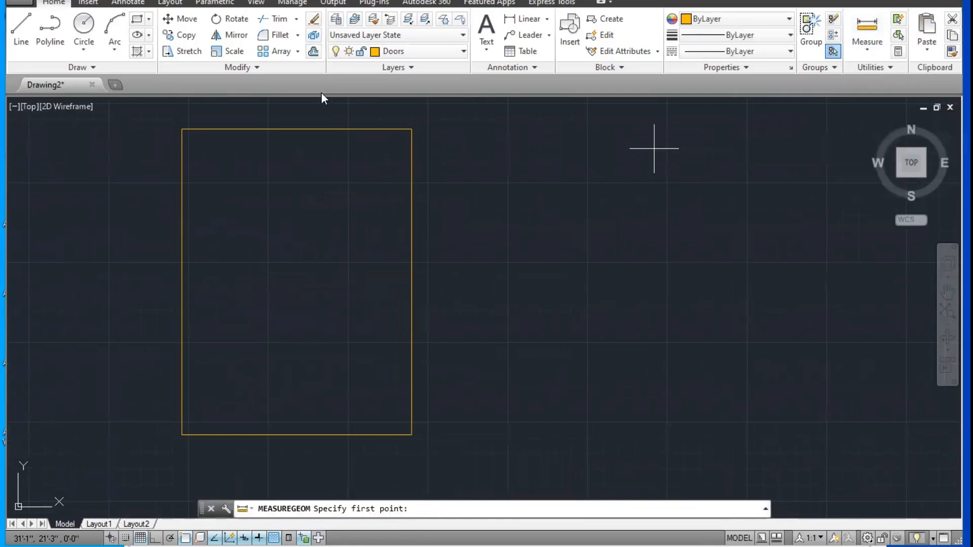
pyautogui.click(182, 128)
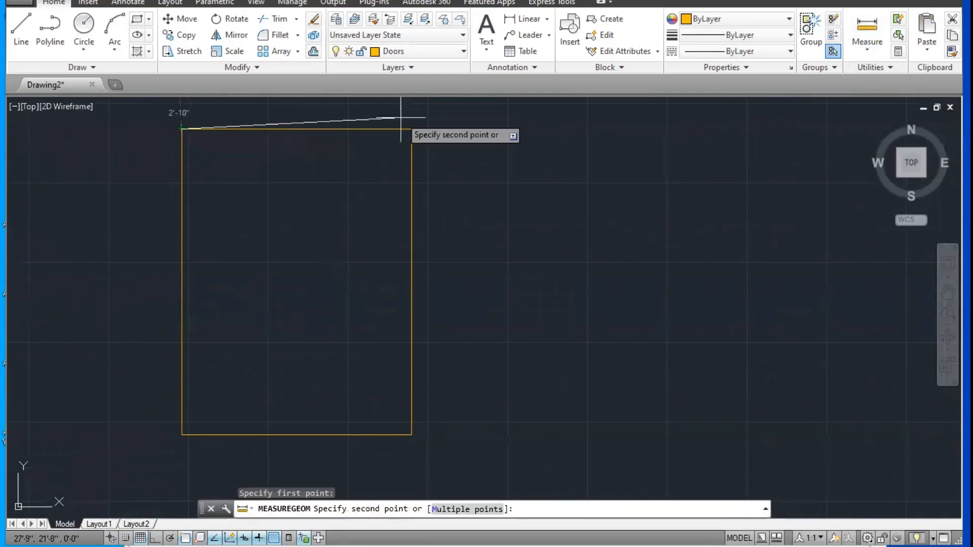
pyautogui.moveTo(411, 130); pyautogui.dragTo(414, 174, button='middle')
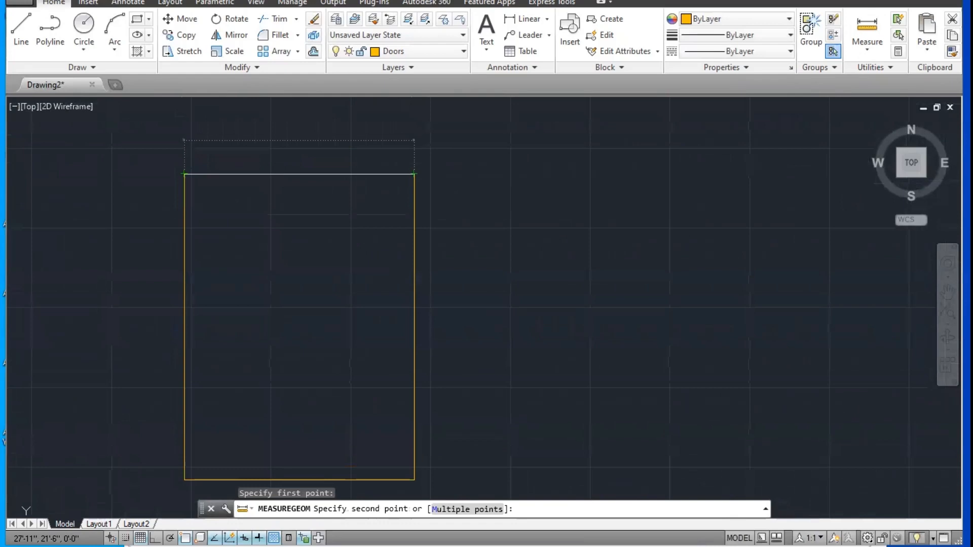
pyautogui.click(414, 173)
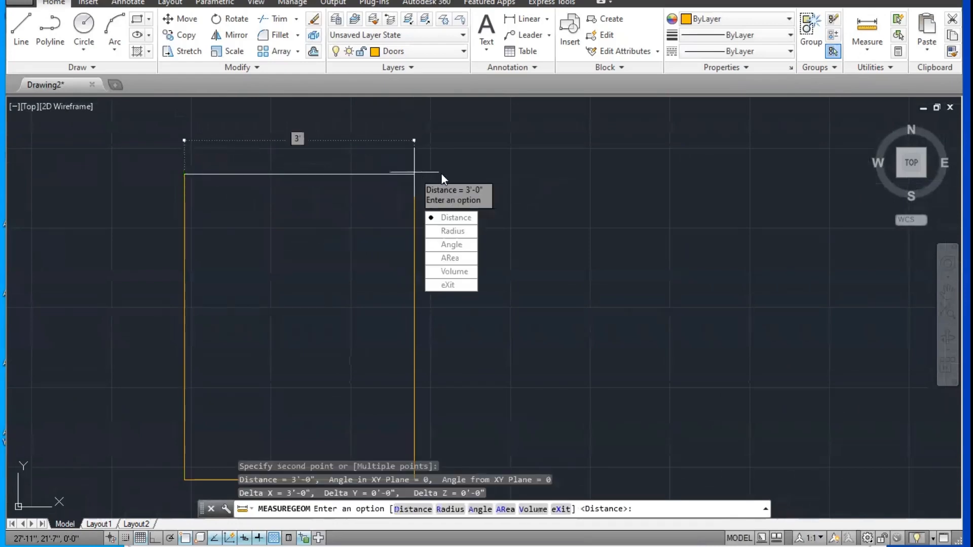
pyautogui.press('Escape')
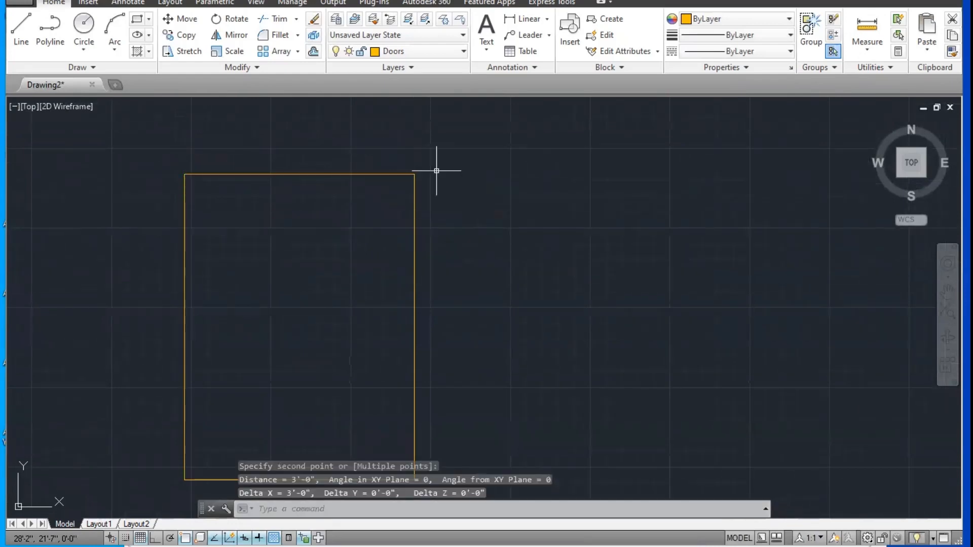
# Step: Check the rectangle's diagonal with a distance measurement from its upper-left to its lower-right corner
pyautogui.click(867, 28)
pyautogui.click(185, 174)
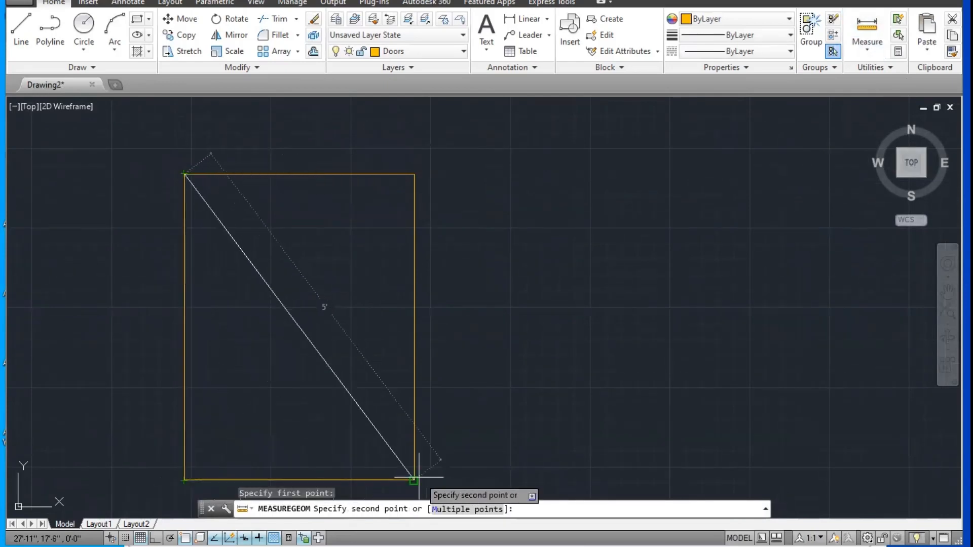
pyautogui.press('Escape')
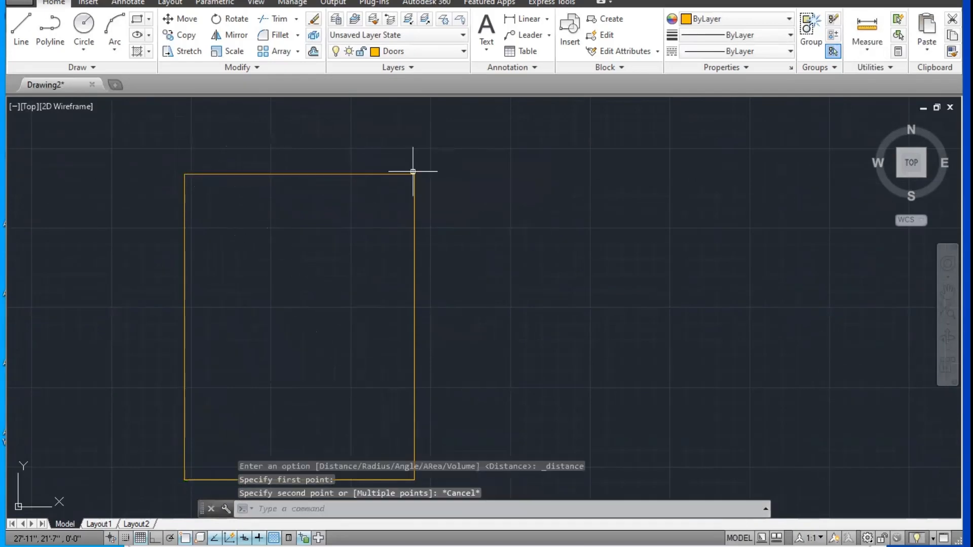
pyautogui.moveTo(363, 213); pyautogui.dragTo(326, 170, button='middle')
pyautogui.press('Escape')
pyautogui.press('Escape')
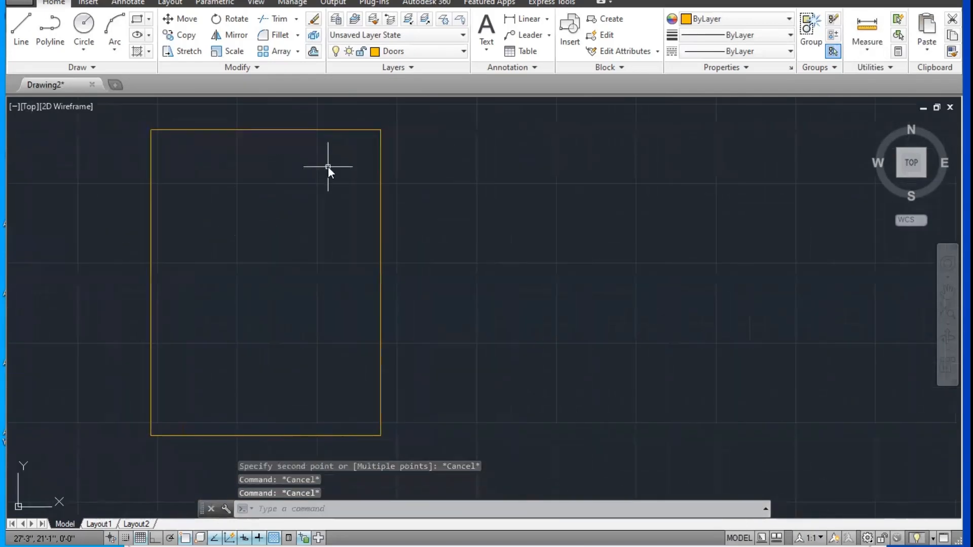
pyautogui.write('o')
pyautogui.press('Return')
pyautogui.write('2')
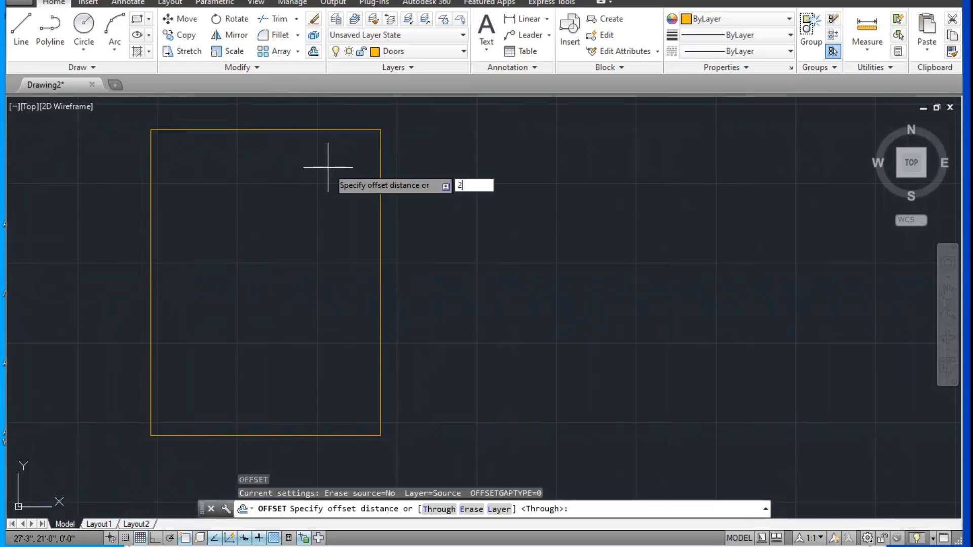
pyautogui.press('Return')
pyautogui.press('Escape')
pyautogui.press('Escape')
# Step: Offset the rectangle 2" inward to form the inner edge of the frame
pyautogui.write('o')
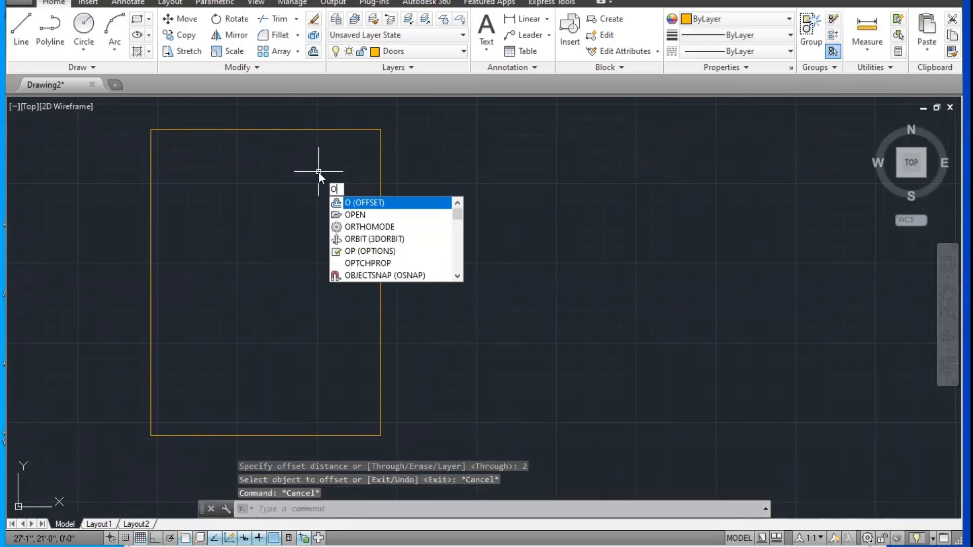
pyautogui.press('Return')
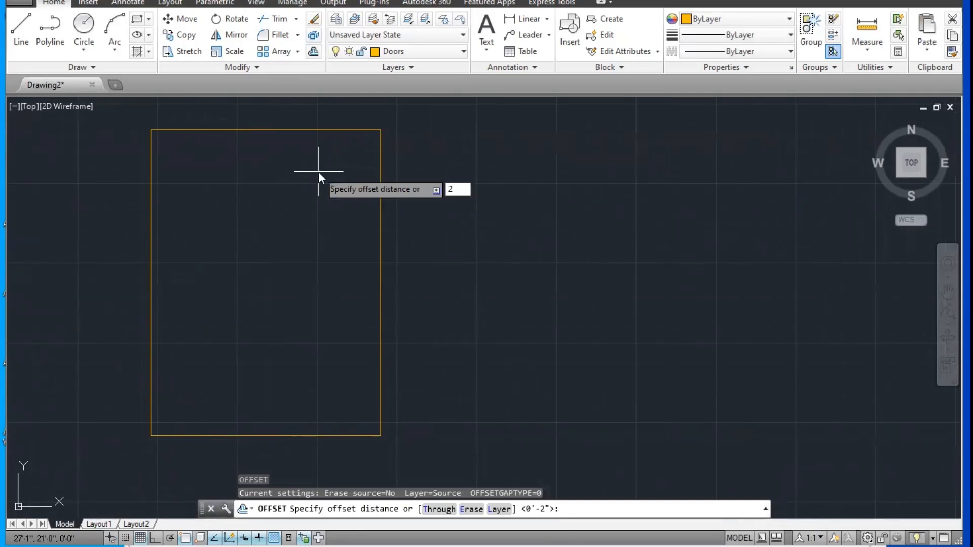
pyautogui.press('Return')
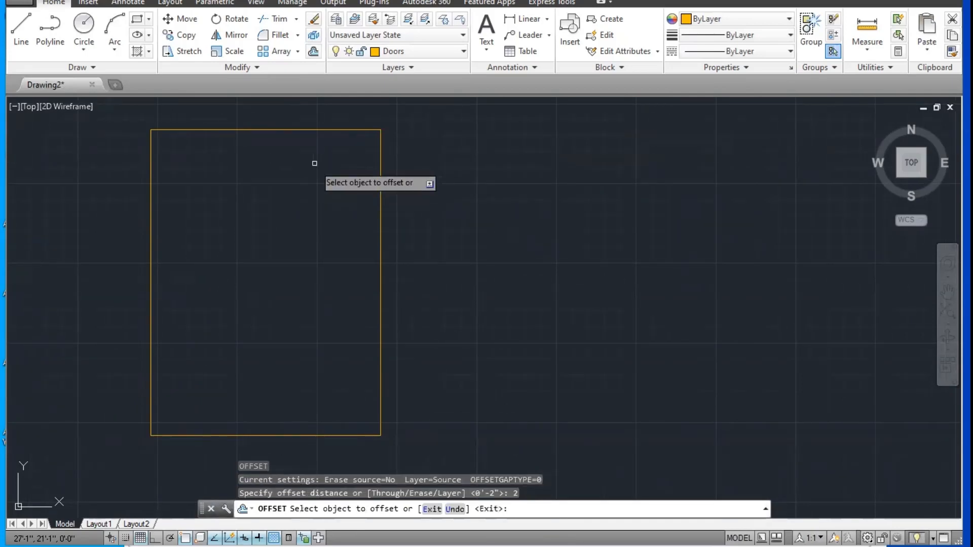
pyautogui.click(310, 131)
pyautogui.click(296, 312)
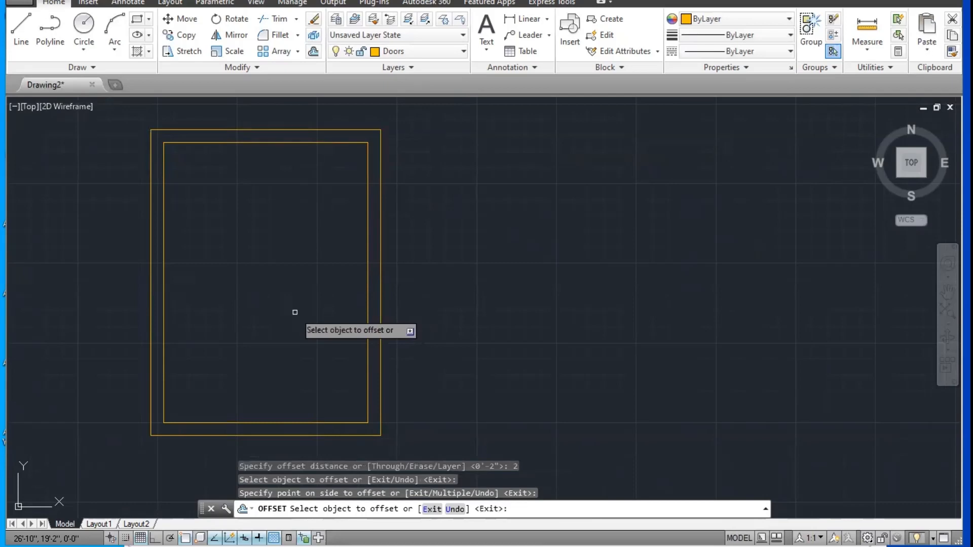
pyautogui.press('Escape')
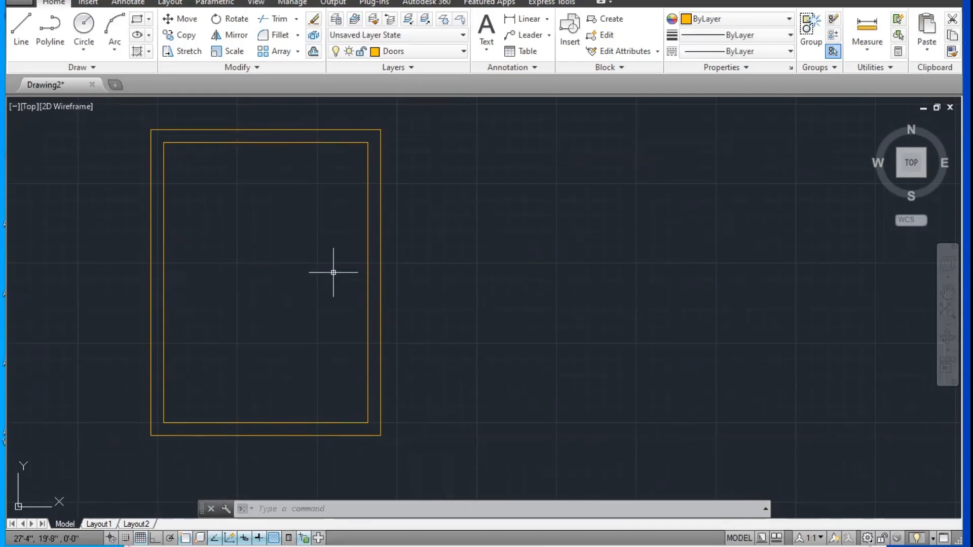
# Step: Draw a vertical line from the midpoint of the inner rectangle's top edge to the midpoint of its bottom edge
pyautogui.moveTo(329, 257); pyautogui.dragTo(339, 258, button='middle')
pyautogui.press('Escape')
pyautogui.press('Escape')
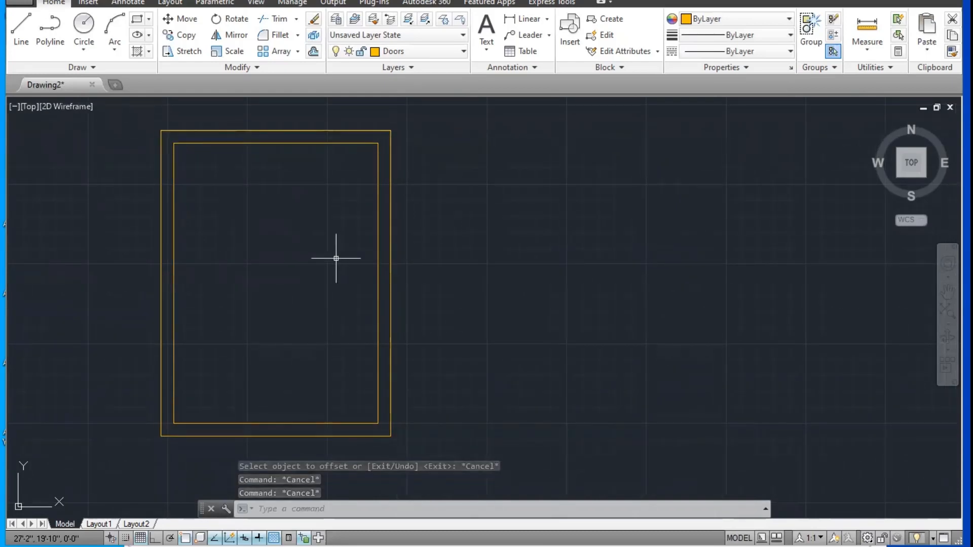
pyautogui.write('L')
pyautogui.press('Return')
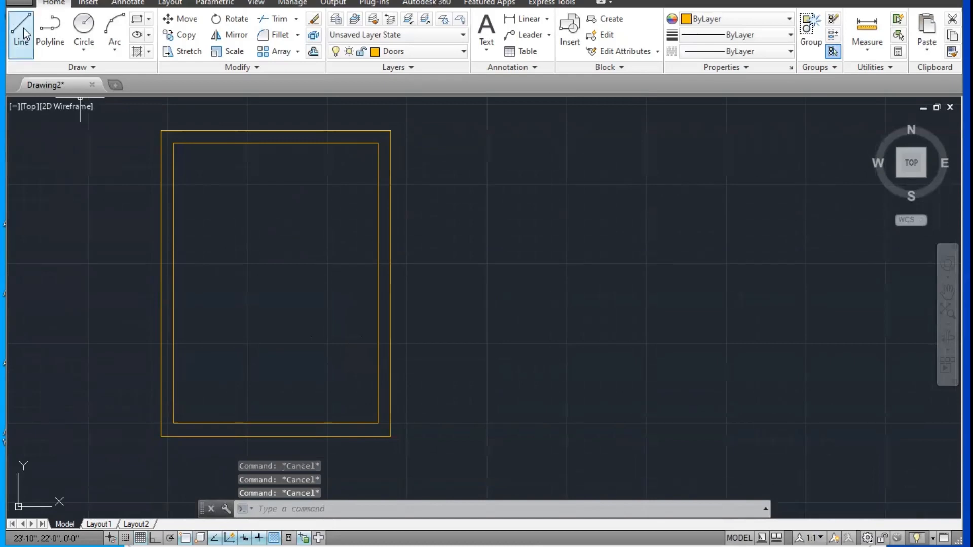
pyautogui.click(276, 143)
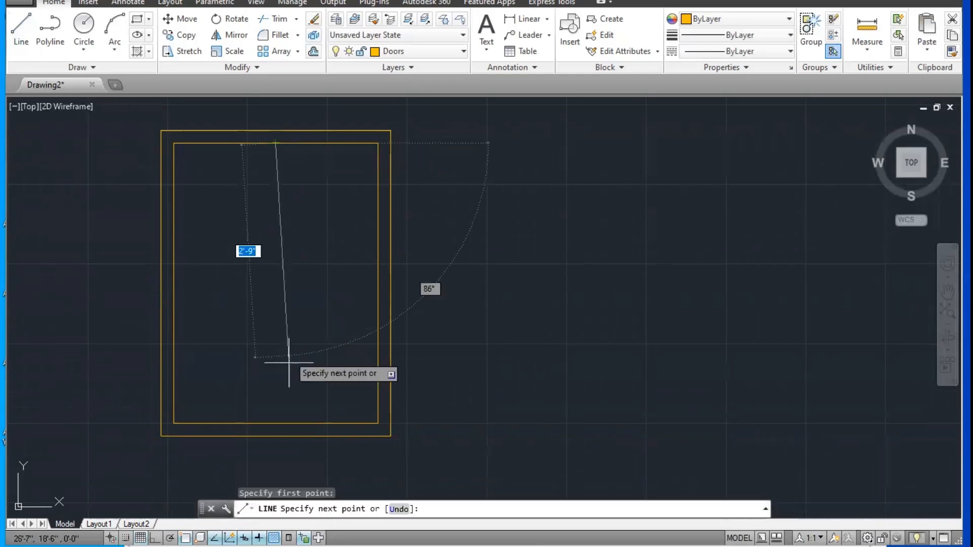
pyautogui.click(276, 423)
pyautogui.press('Escape')
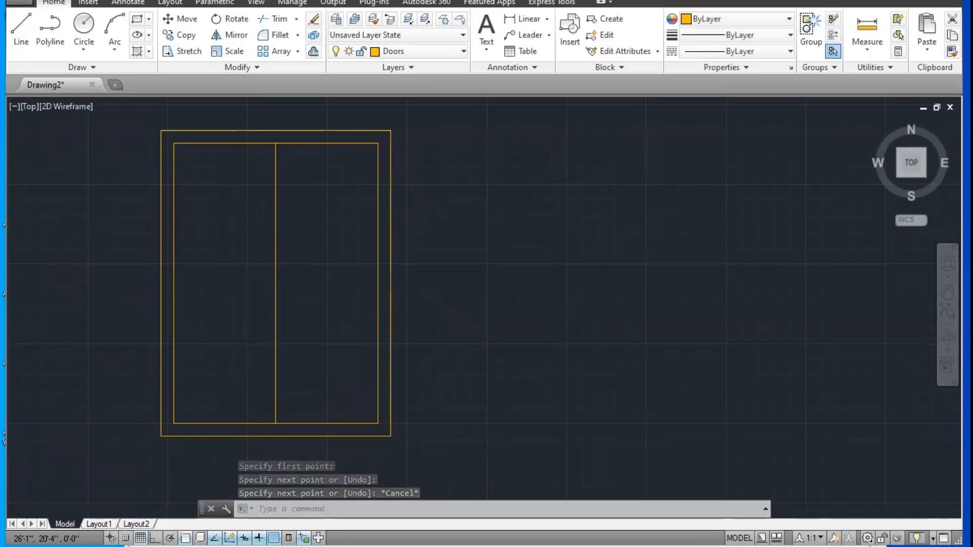
# Step: Offset the vertical center line 1" to both sides and delete the original center line
pyautogui.scroll(3, 269, 217)
pyautogui.scroll(-4, 276, 208)
pyautogui.scroll(3, 278, 200)
pyautogui.moveTo(277, 198); pyautogui.dragTo(288, 205, button='middle')
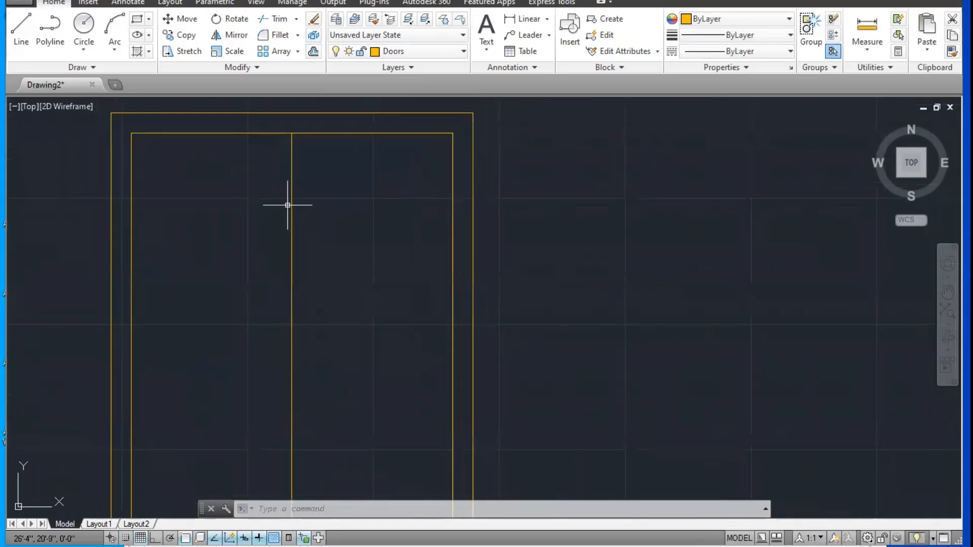
pyautogui.write('o')
pyautogui.press('Return')
pyautogui.write('1')
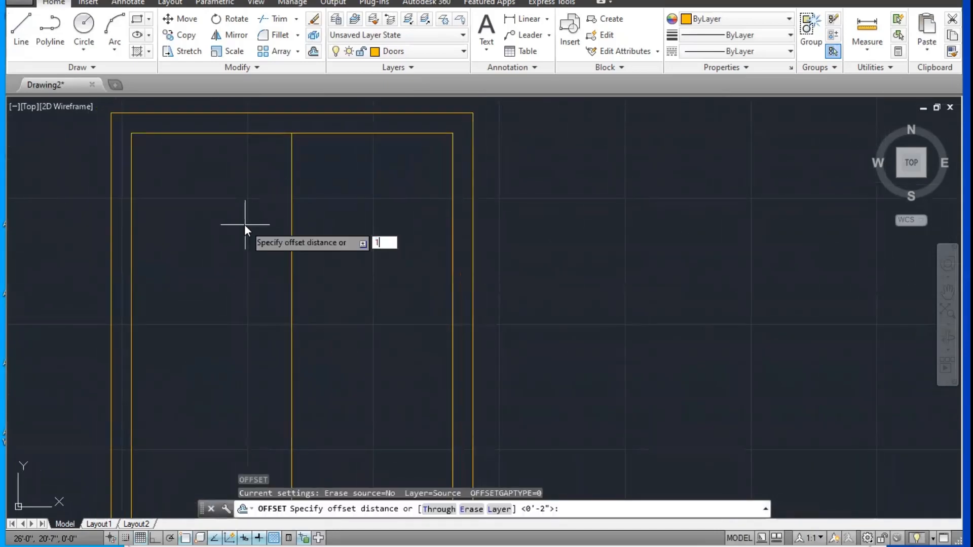
pyautogui.press('Return')
pyautogui.click(292, 236)
pyautogui.click(250, 239)
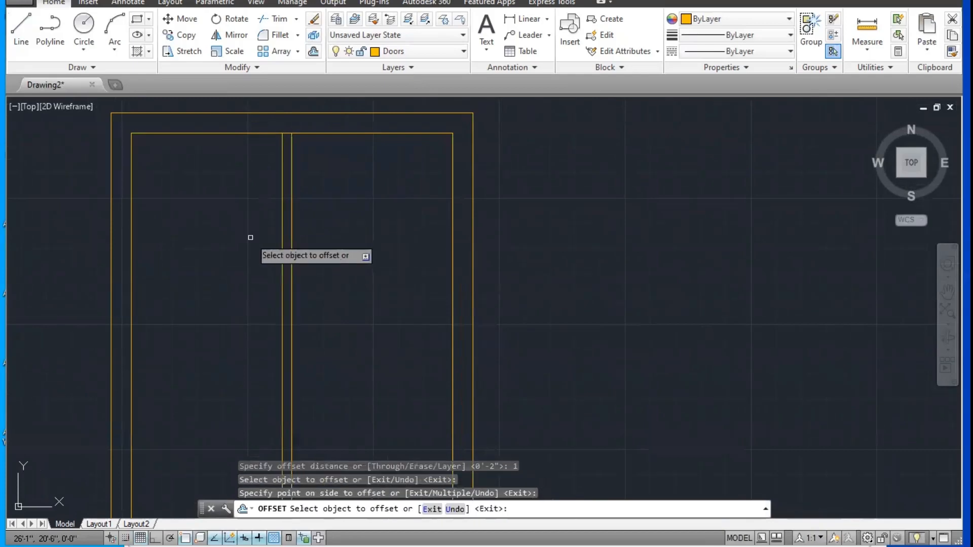
pyautogui.click(292, 234)
pyautogui.click(363, 235)
pyautogui.press('Escape')
pyautogui.click(293, 223)
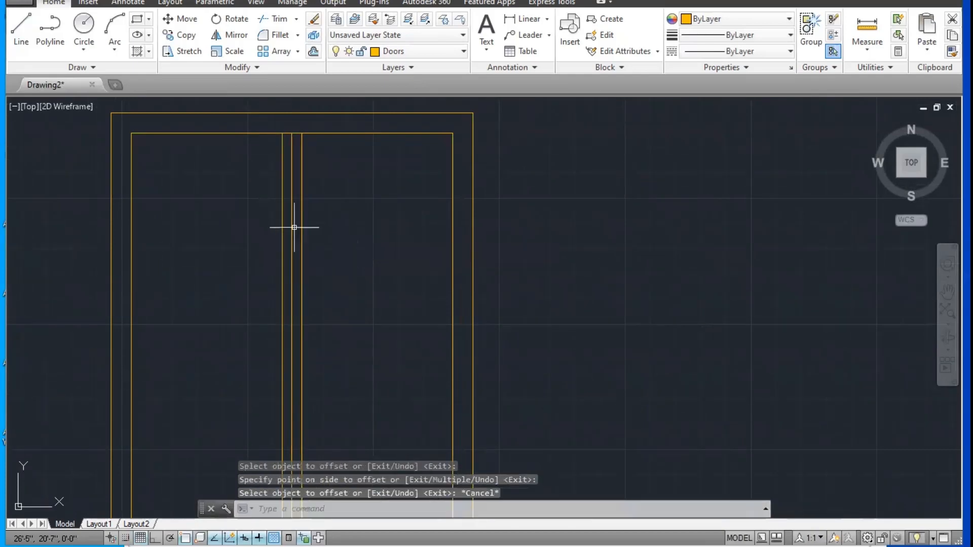
pyautogui.press('Delete')
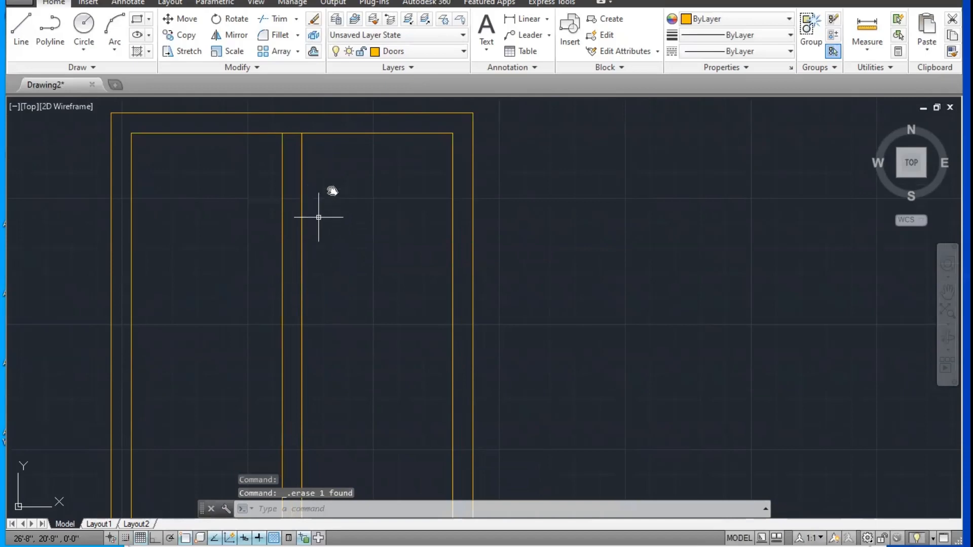
# Step: Draw a horizontal line between the midpoints of the inner rectangle's left and right edges
pyautogui.scroll(-2, 318, 217)
pyautogui.press('Escape')
pyautogui.write('l')
pyautogui.press('Return')
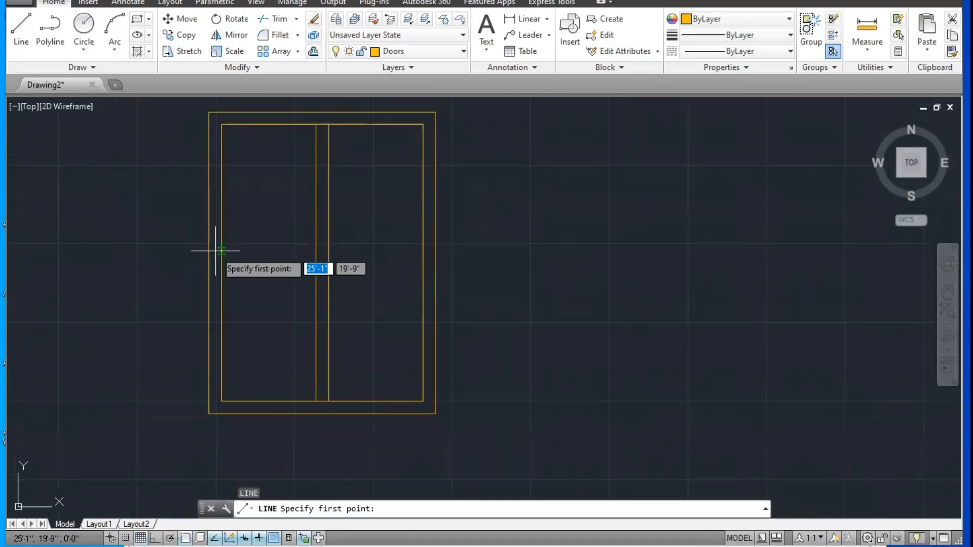
pyautogui.click(221, 262)
pyautogui.click(423, 263)
pyautogui.press('Escape')
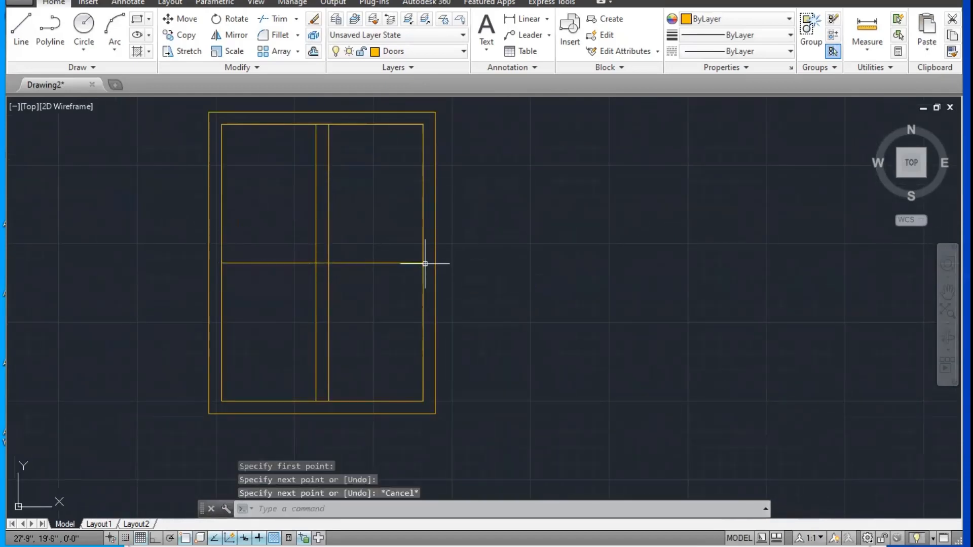
# Step: Offset the horizontal center line 1" above and below, and delete the original line
pyautogui.write('o')
pyautogui.press('Return')
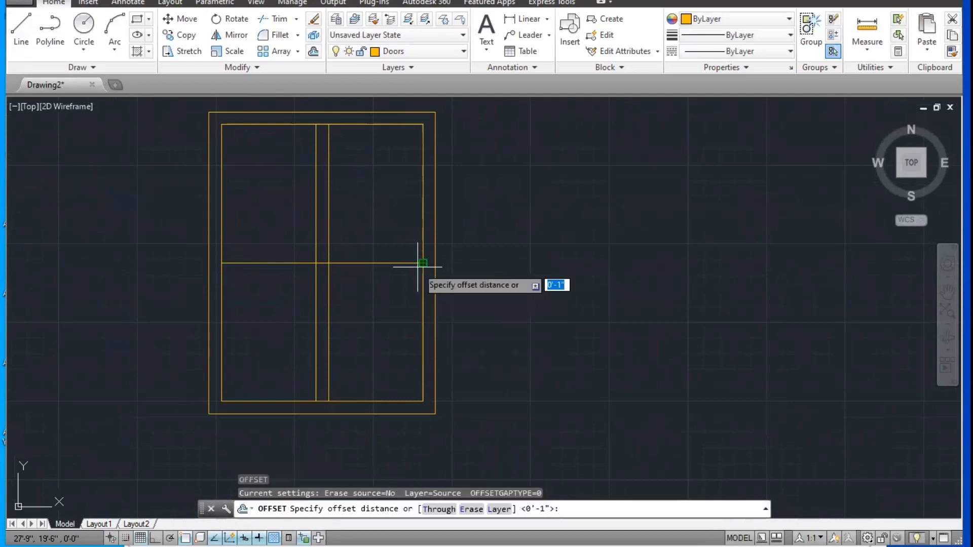
pyautogui.write('1')
pyautogui.press('Return')
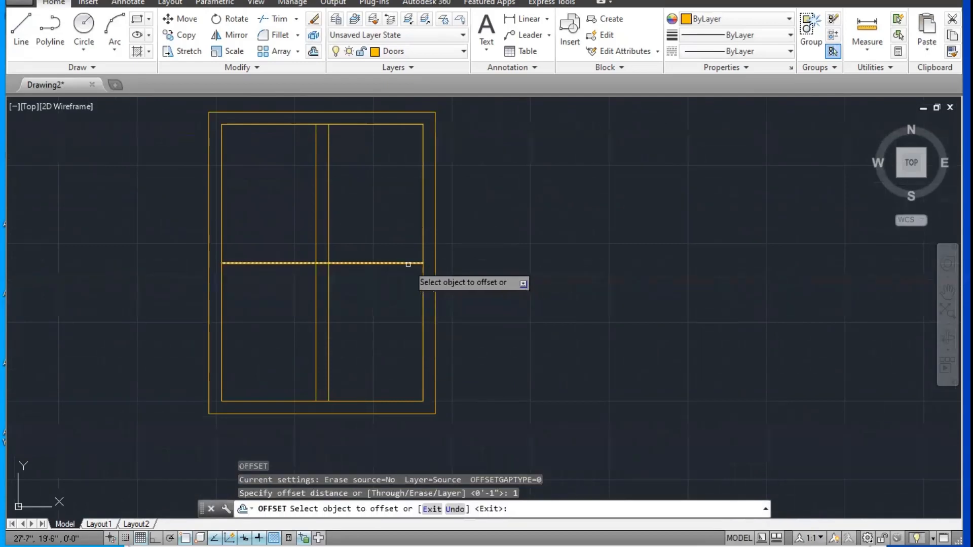
pyautogui.click(414, 263)
pyautogui.click(397, 274)
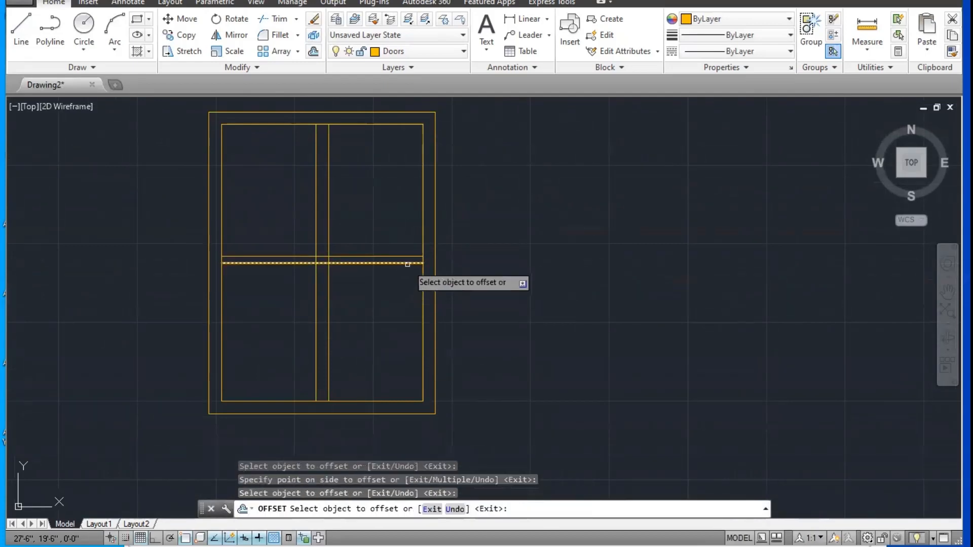
pyautogui.click(406, 264)
pyautogui.click(403, 309)
pyautogui.scroll(2, 336, 269)
pyautogui.press('Escape')
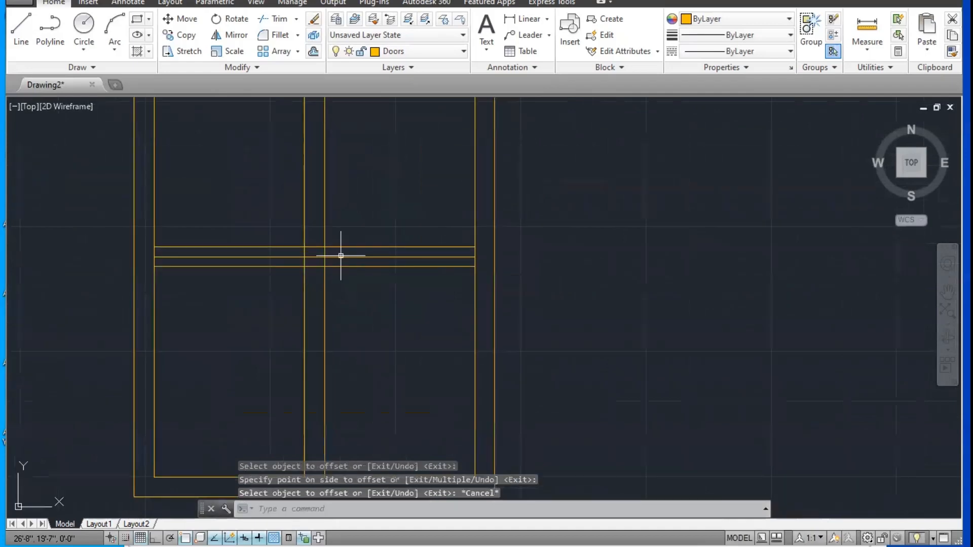
pyautogui.click(341, 258)
pyautogui.press('Delete')
# Step: Trim the horizontal and vertical line segments inside the central crossing of the two bars
pyautogui.scroll(-4, 423, 196)
pyautogui.scroll(2, 404, 224)
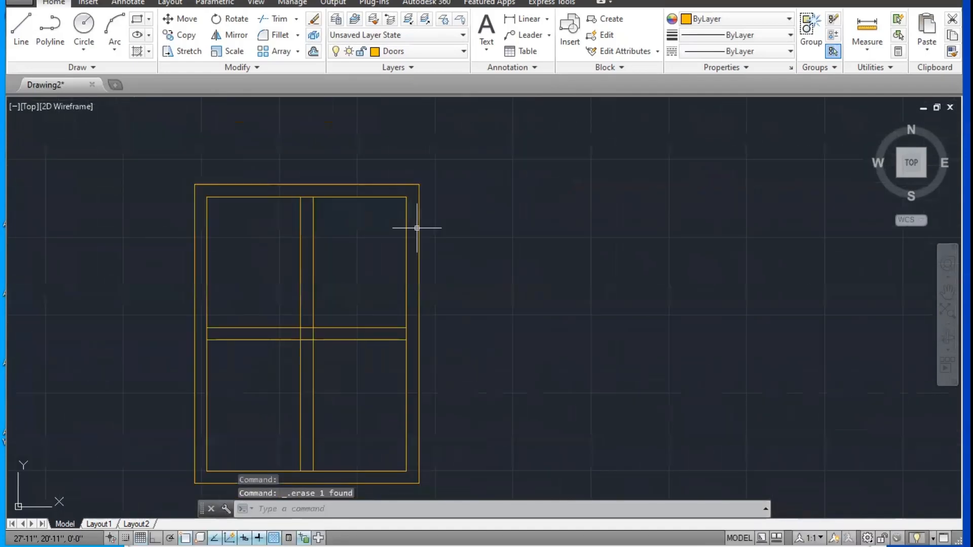
pyautogui.moveTo(411, 234); pyautogui.dragTo(470, 183, button='middle')
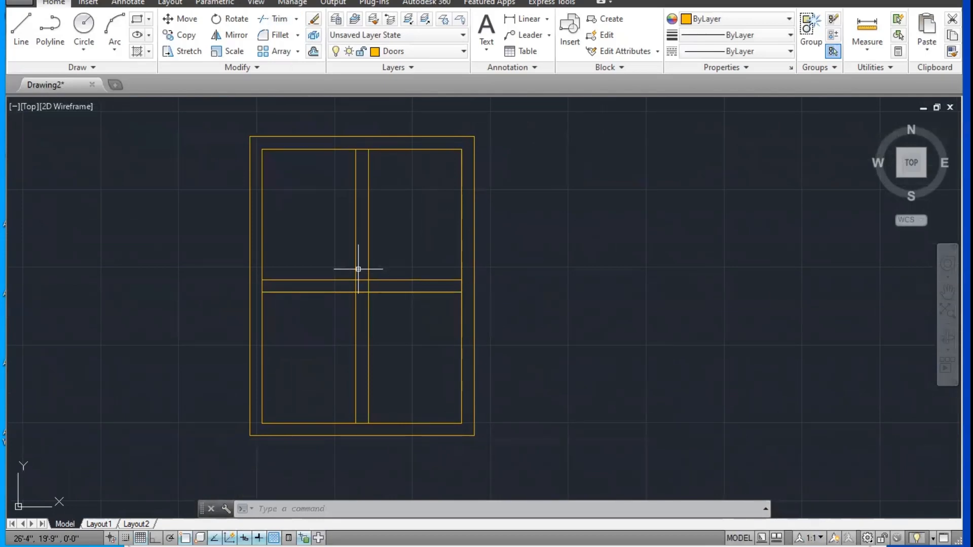
pyautogui.write('r')
pyautogui.press('Return')
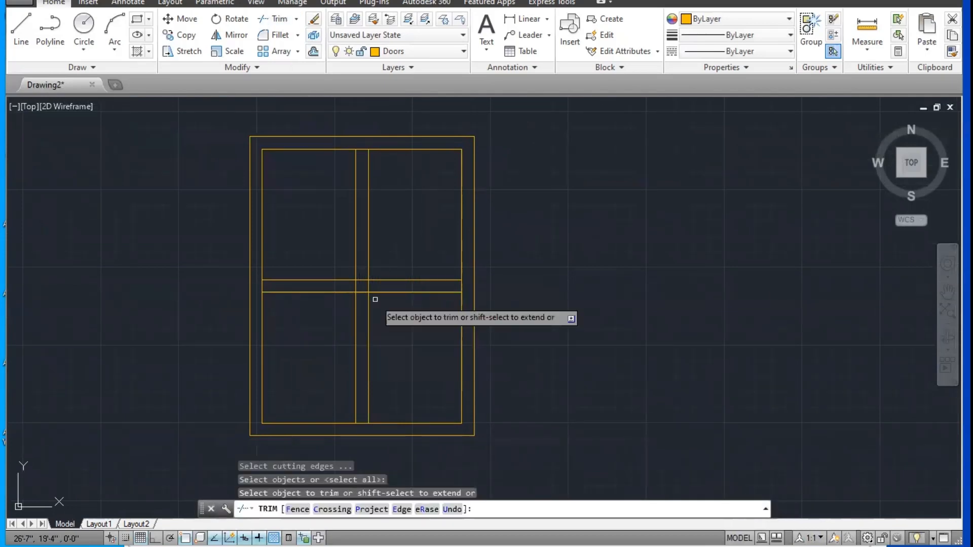
pyautogui.scroll(4, 367, 284)
pyautogui.click(348, 254)
pyautogui.click(340, 321)
pyautogui.click(361, 282)
pyautogui.click(329, 282)
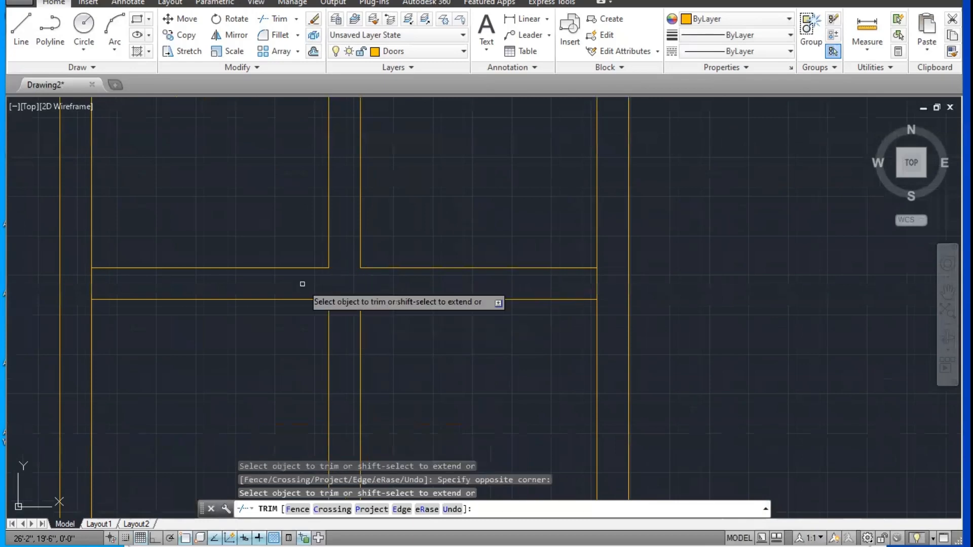
# Step: Trim the four inner rectangle segments between the bar lines, leaving four separate panes
pyautogui.click(597, 278)
pyautogui.click(90, 288)
pyautogui.moveTo(239, 162); pyautogui.dragTo(268, 399, button='middle')
pyautogui.click(370, 171)
pyautogui.scroll(-2, 366, 336)
pyautogui.moveTo(365, 349); pyautogui.dragTo(396, 147, button='middle')
pyautogui.moveTo(387, 420); pyautogui.dragTo(388, 203, button='middle')
pyautogui.click(393, 321)
pyautogui.scroll(-4, 450, 298)
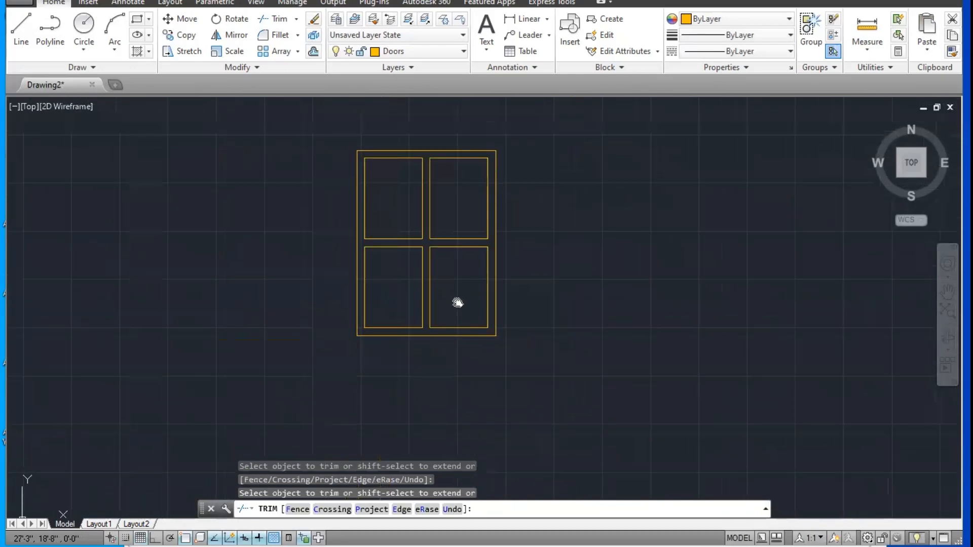
pyautogui.scroll(2, 449, 282)
pyautogui.press('Escape')
pyautogui.press('Escape')
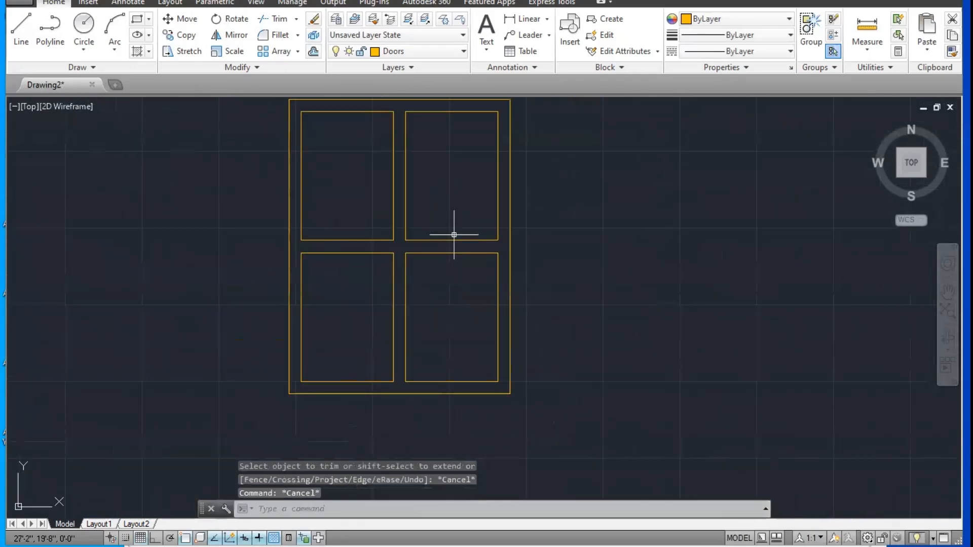
# Step: Hatch the interiors of all four window panes with the ANSI31 pattern
pyautogui.moveTo(428, 204); pyautogui.dragTo(410, 281, button='middle')
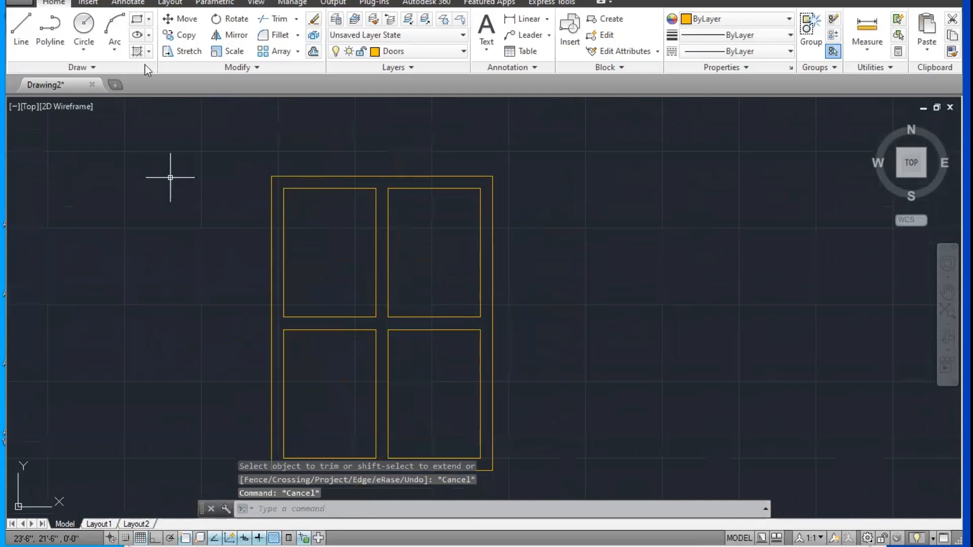
pyautogui.click(149, 53)
pyautogui.click(163, 71)
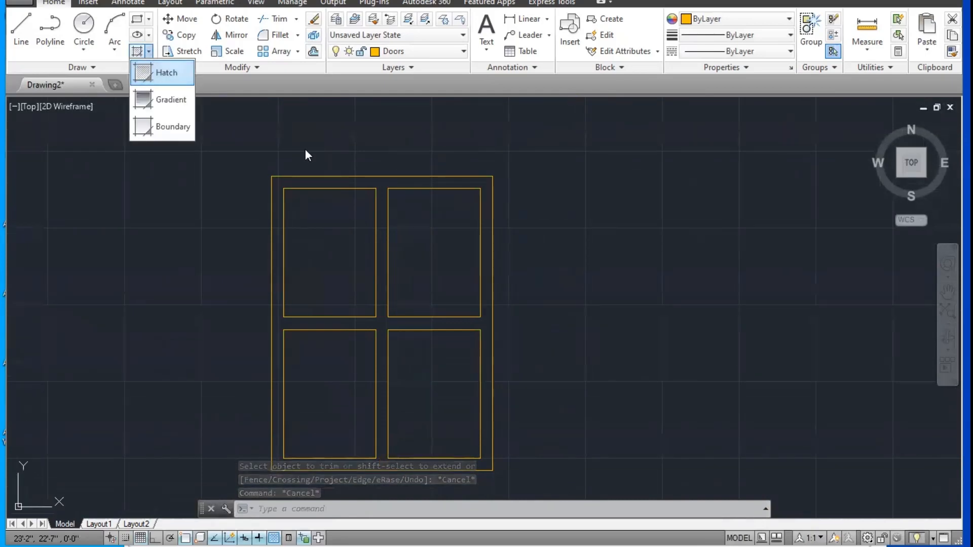
pyautogui.click(336, 243)
pyautogui.click(419, 256)
pyautogui.click(397, 384)
pyautogui.click(329, 393)
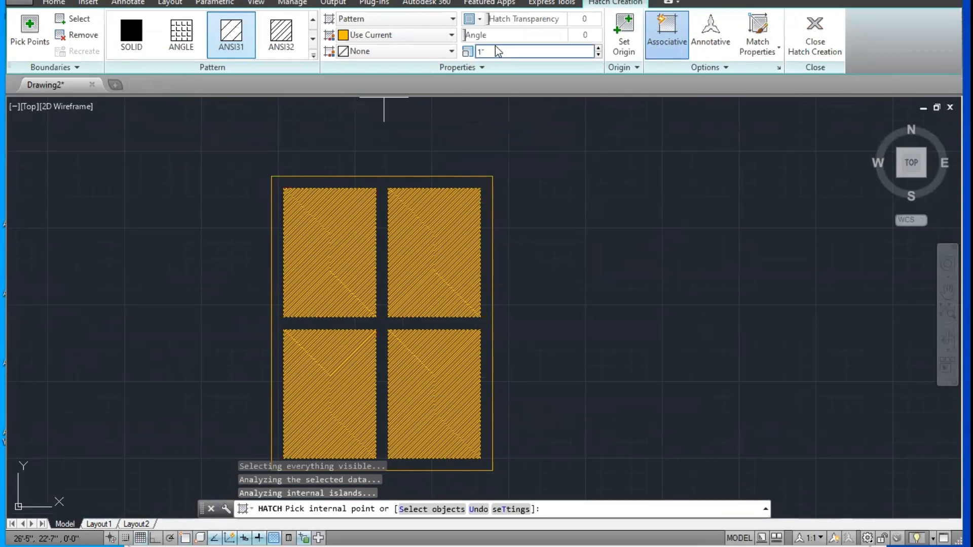
# Step: Set the pane hatch scale to 5, then increase it to 10
pyautogui.doubleClick(476, 51)
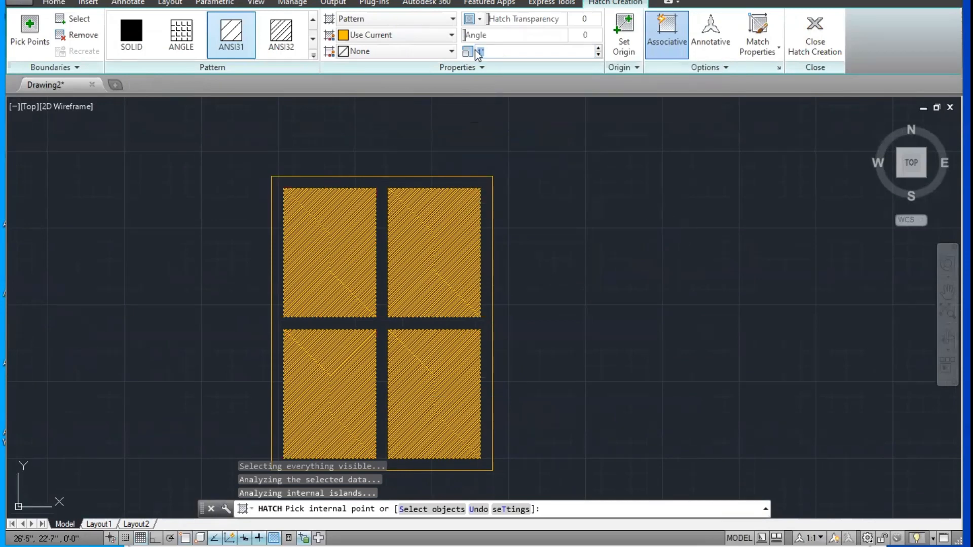
pyautogui.write('5')
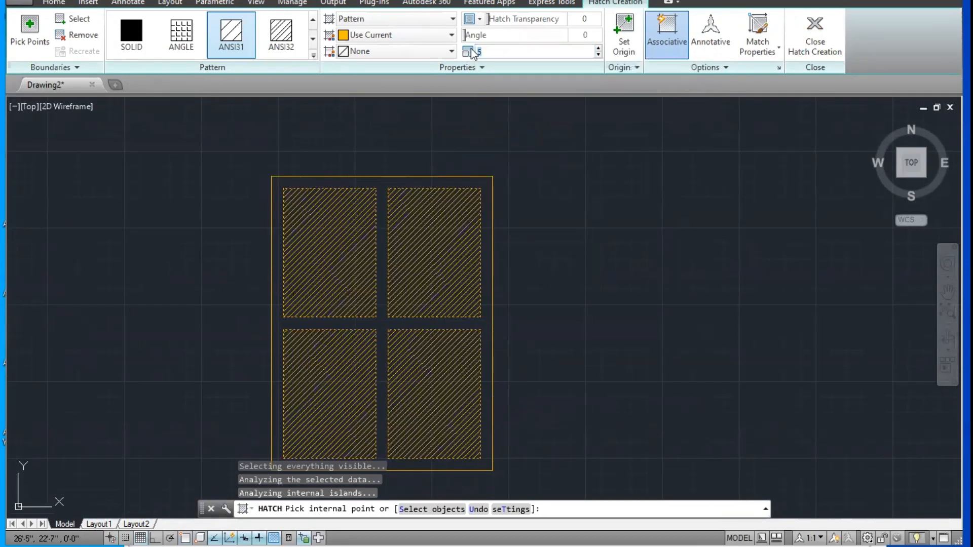
pyautogui.write('0')
pyautogui.press('Return')
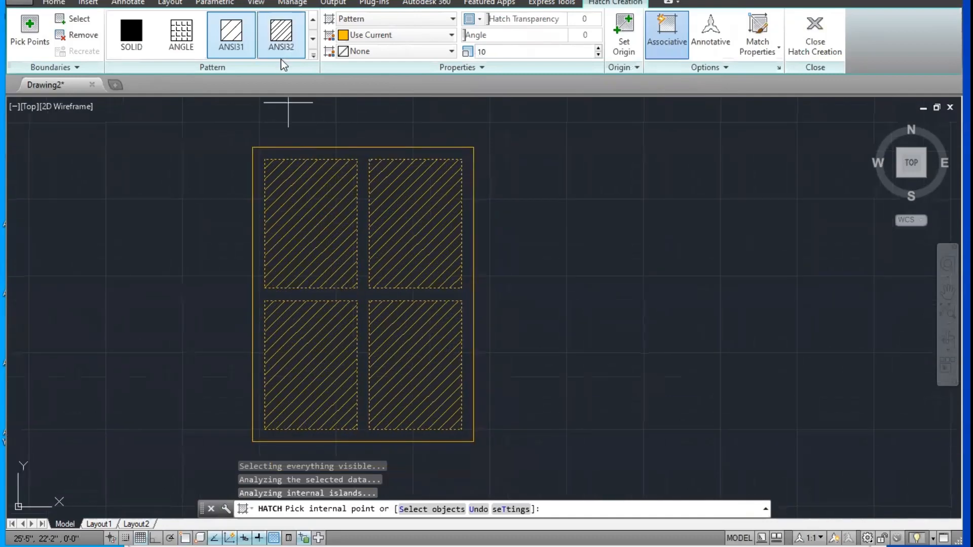
# Step: Try the ANSI33, CORK, CROSS and FLEX patterns on the four pane hatches
pyautogui.click(312, 54)
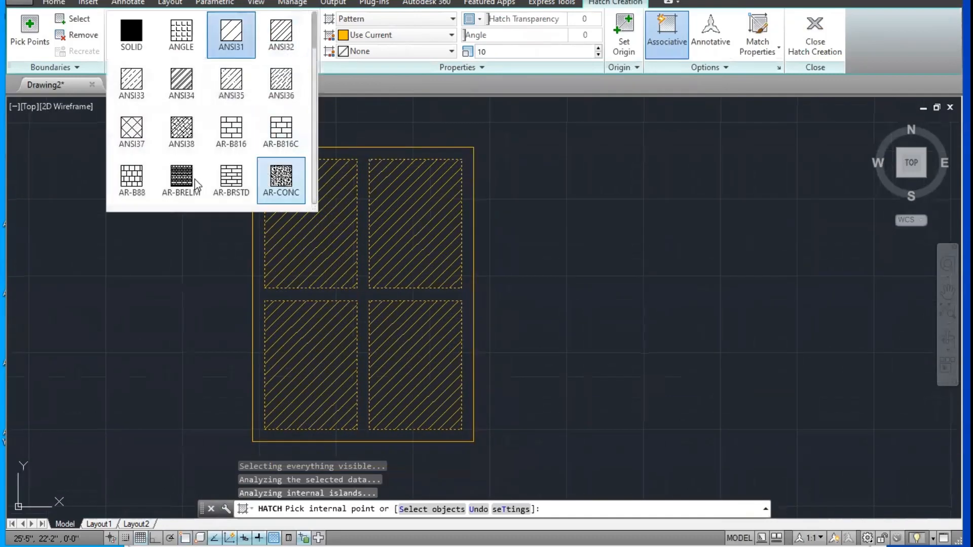
pyautogui.click(145, 85)
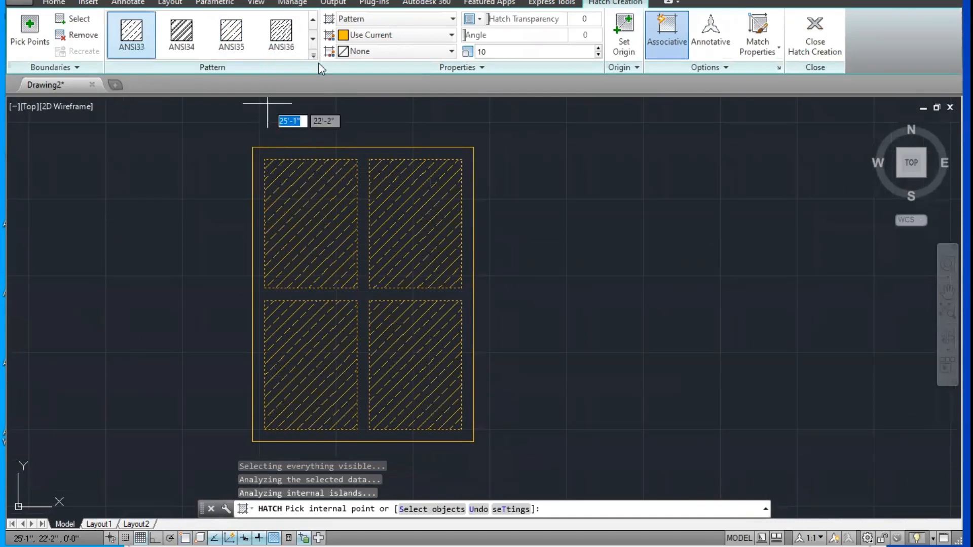
pyautogui.click(314, 55)
pyautogui.scroll(-5, 278, 182)
pyautogui.click(230, 128)
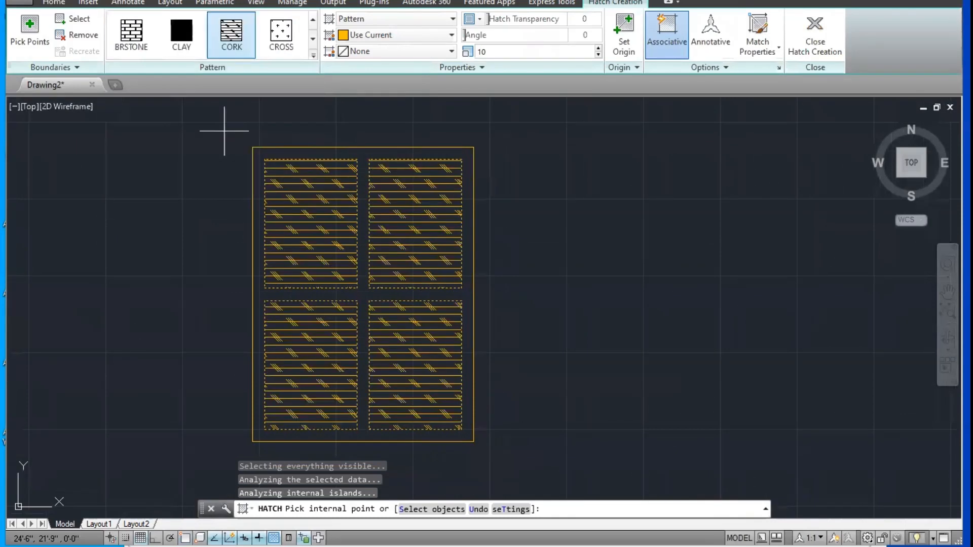
pyautogui.click(281, 31)
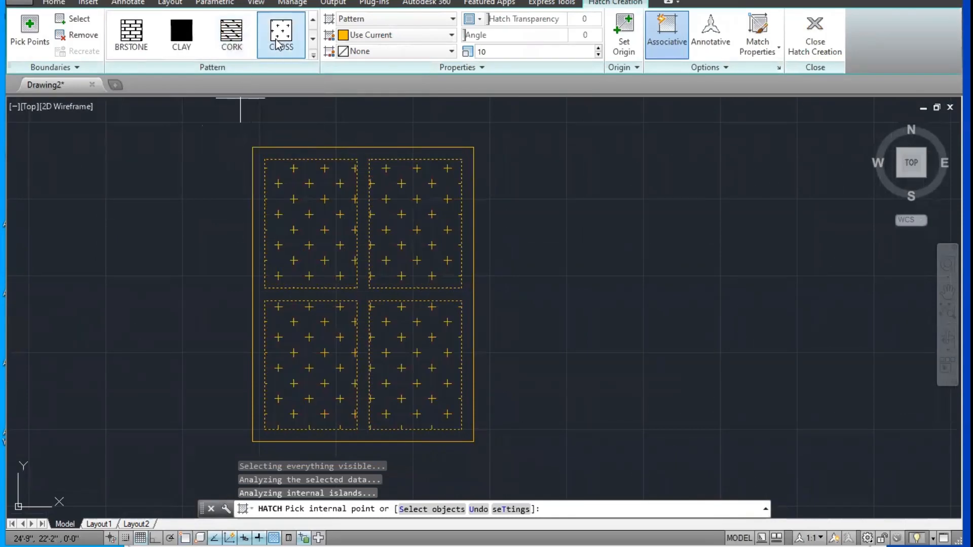
pyautogui.click(247, 40)
pyautogui.scroll(-2, 282, 47)
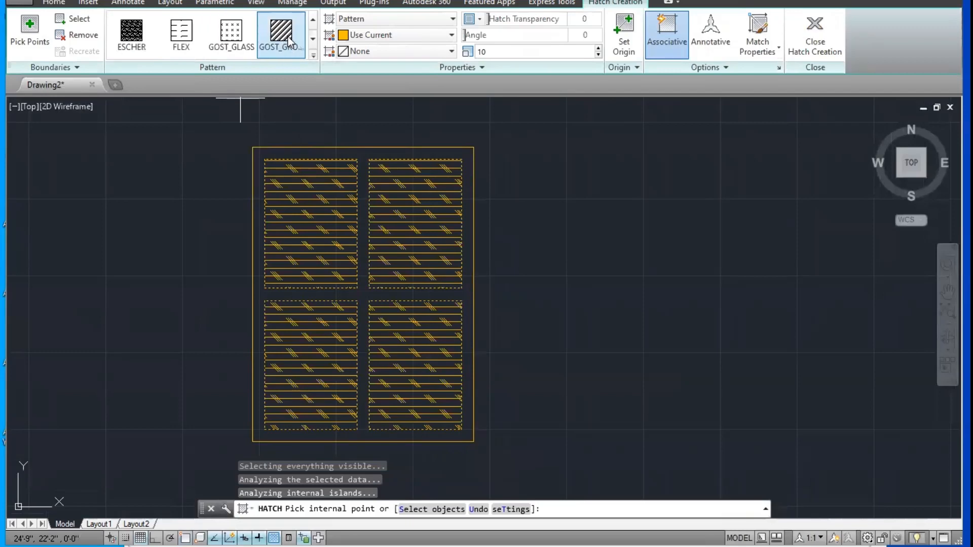
pyautogui.click(181, 33)
# Step: Apply the ANSI33 pattern to the four pane hatches and finish the Hatch command
pyautogui.click(313, 54)
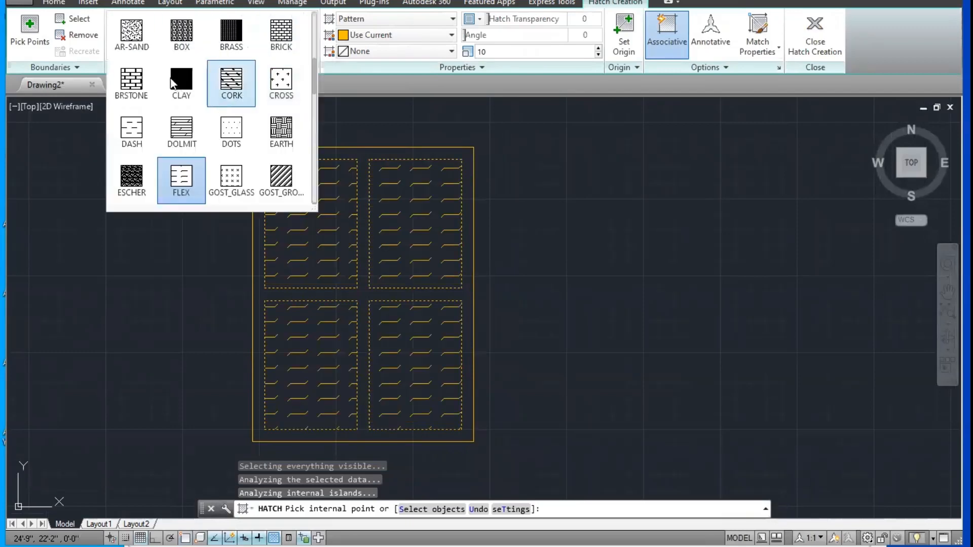
pyautogui.scroll(3, 183, 38)
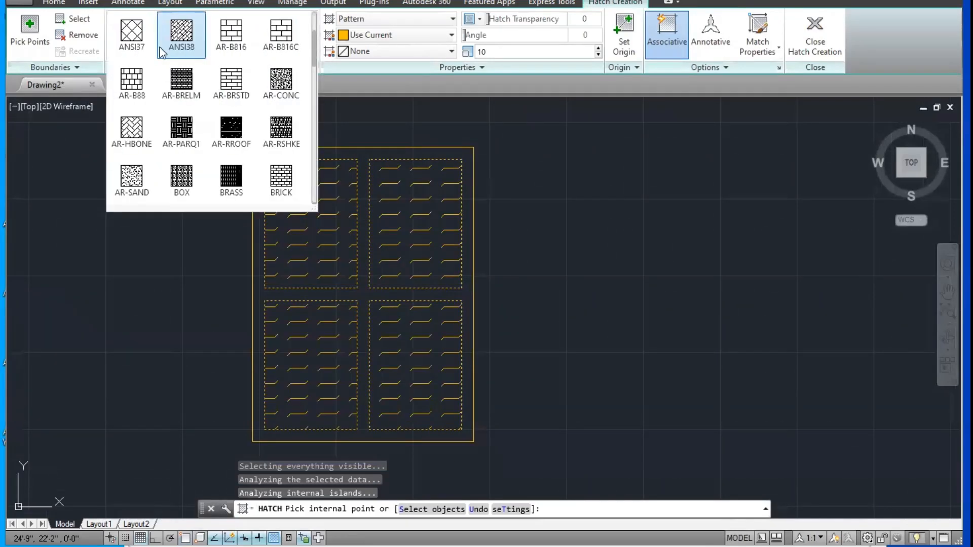
pyautogui.scroll(-1, 231, 127)
pyautogui.scroll(2, 231, 91)
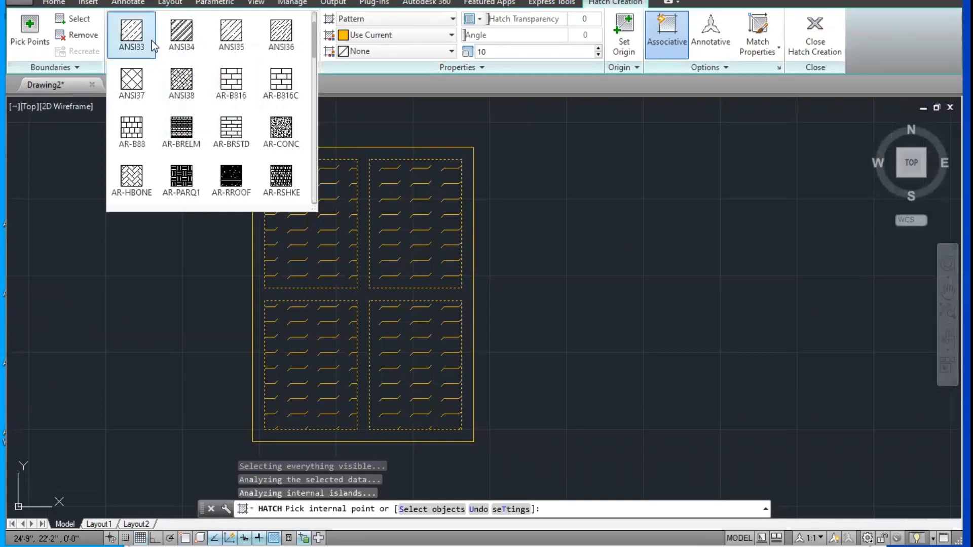
pyautogui.click(151, 41)
pyautogui.press('Escape')
# Step: Copy the complete hatched window twice in a row to its right, using its lower-left corner as base point
pyautogui.scroll(-4, 527, 160)
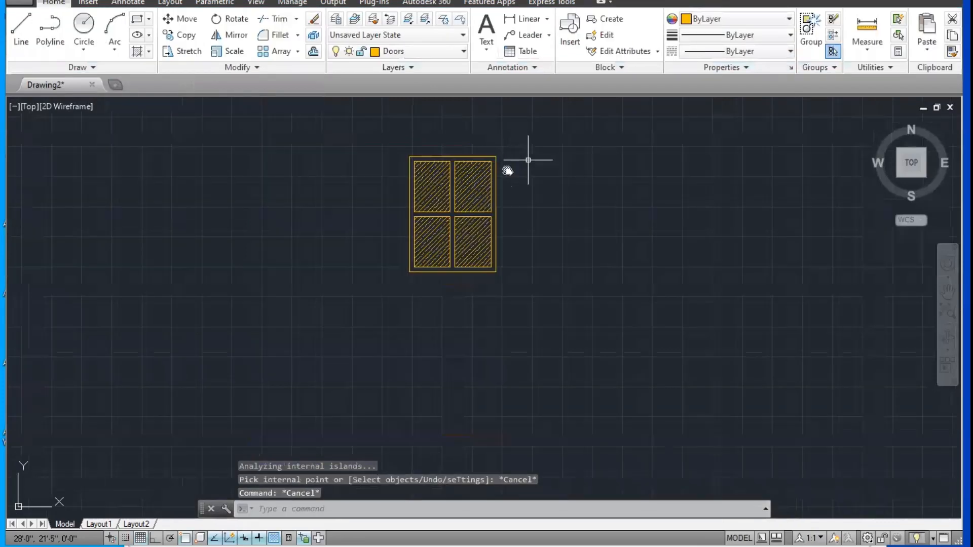
pyautogui.scroll(2, 447, 180)
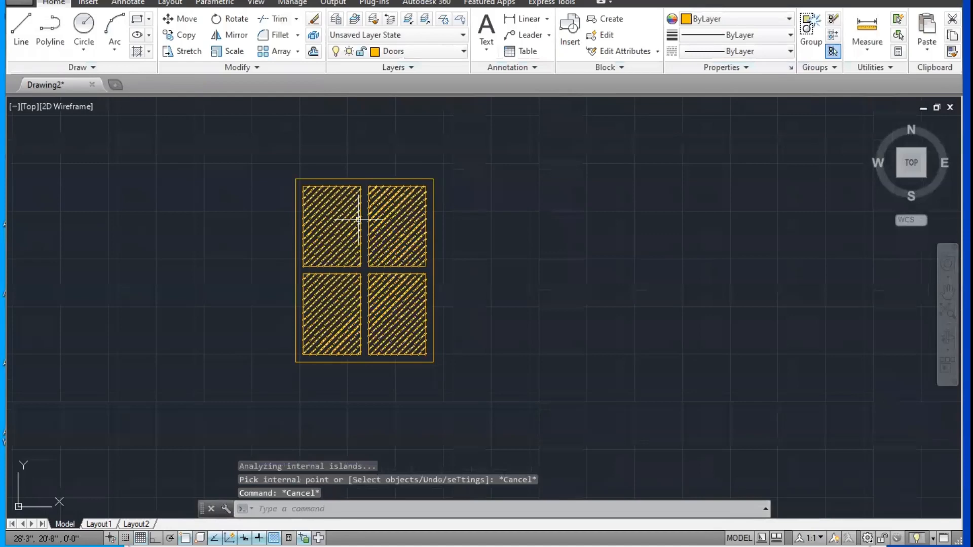
pyautogui.moveTo(517, 198); pyautogui.dragTo(451, 181, button='middle')
pyautogui.write('co')
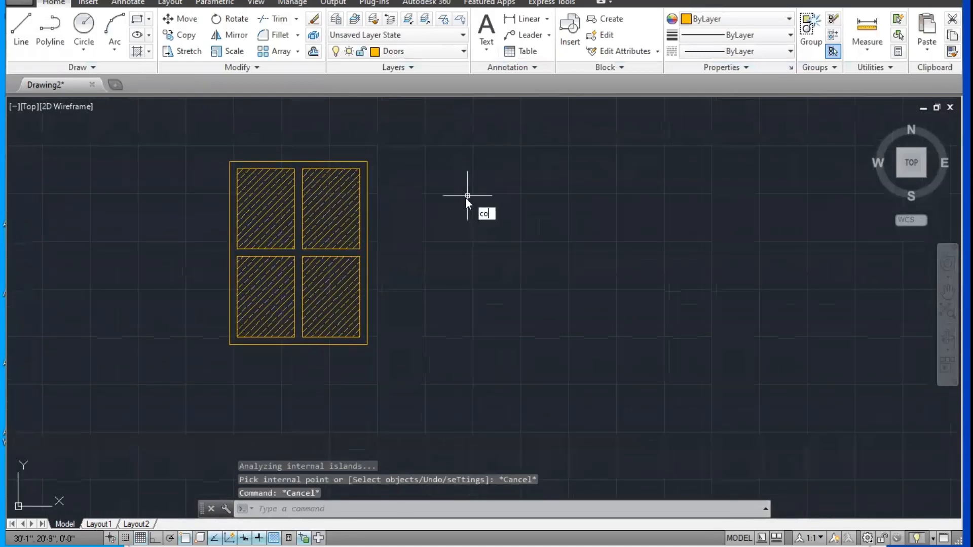
pyautogui.press('Return')
pyautogui.click(407, 132)
pyautogui.click(176, 342)
pyautogui.press('Return')
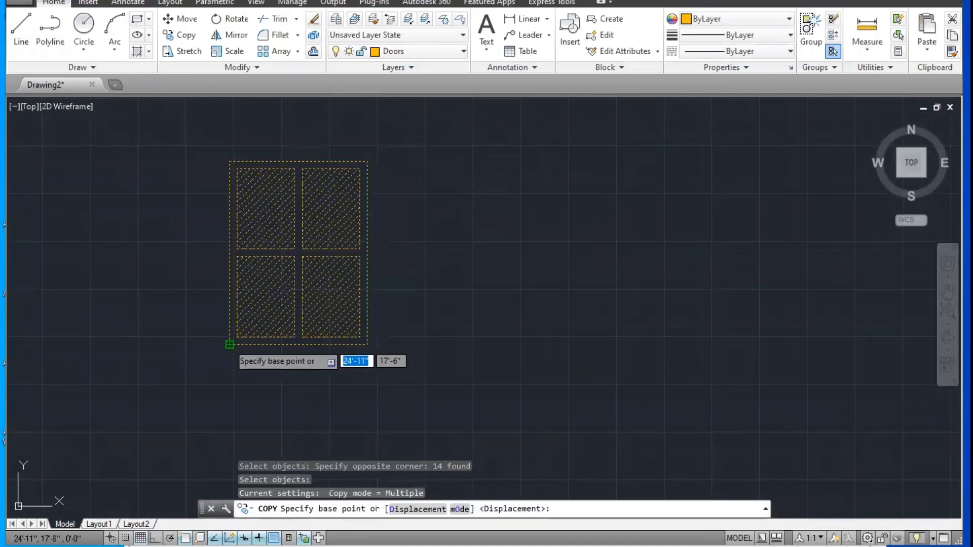
pyautogui.click(229, 344)
pyautogui.click(533, 349)
pyautogui.moveTo(443, 349); pyautogui.dragTo(200, 346, button='middle')
pyautogui.click(632, 348)
pyautogui.press('Escape')
pyautogui.scroll(-2, 512, 337)
pyautogui.moveTo(511, 336); pyautogui.dragTo(671, 322, button='middle')
pyautogui.click(401, 358)
pyautogui.click(269, 191)
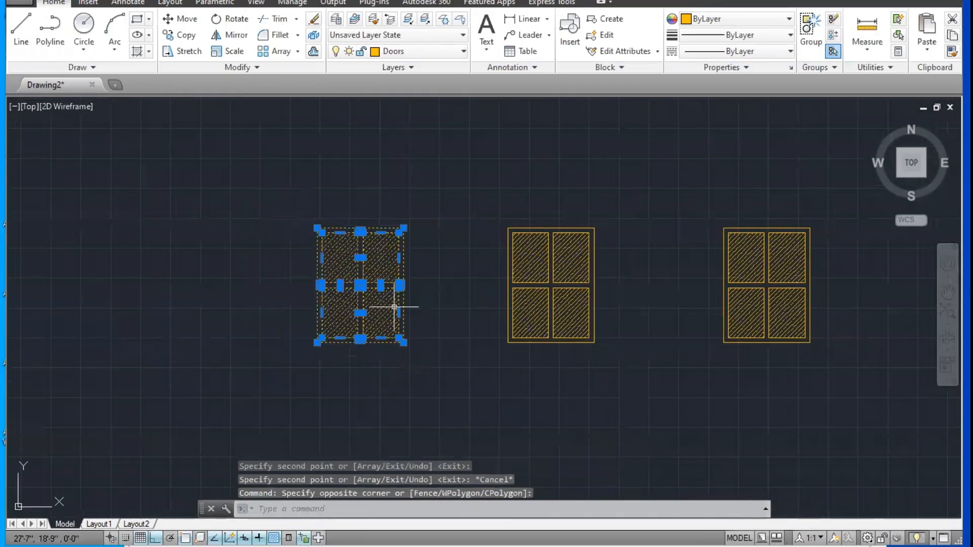
pyautogui.press('Escape')
pyautogui.click(460, 369)
pyautogui.click(277, 210)
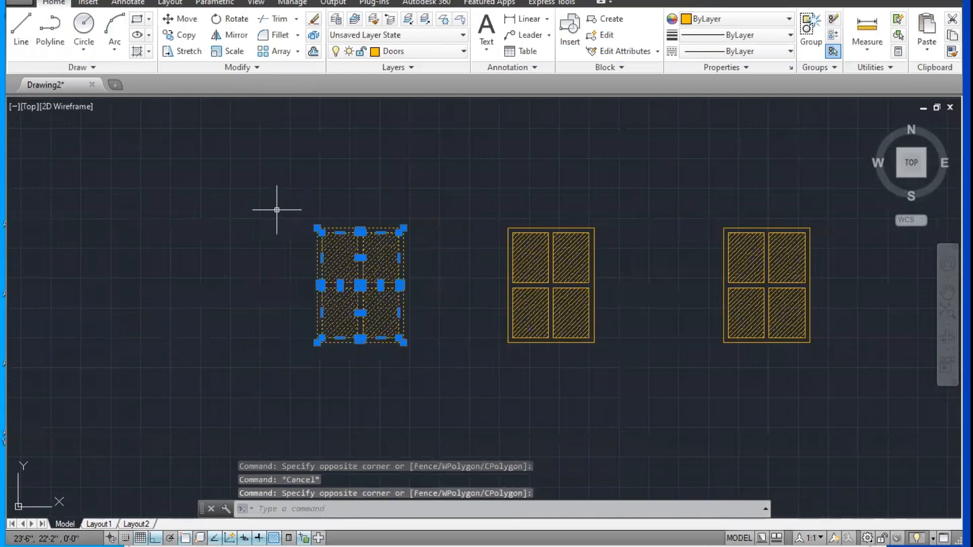
pyautogui.click(618, 22)
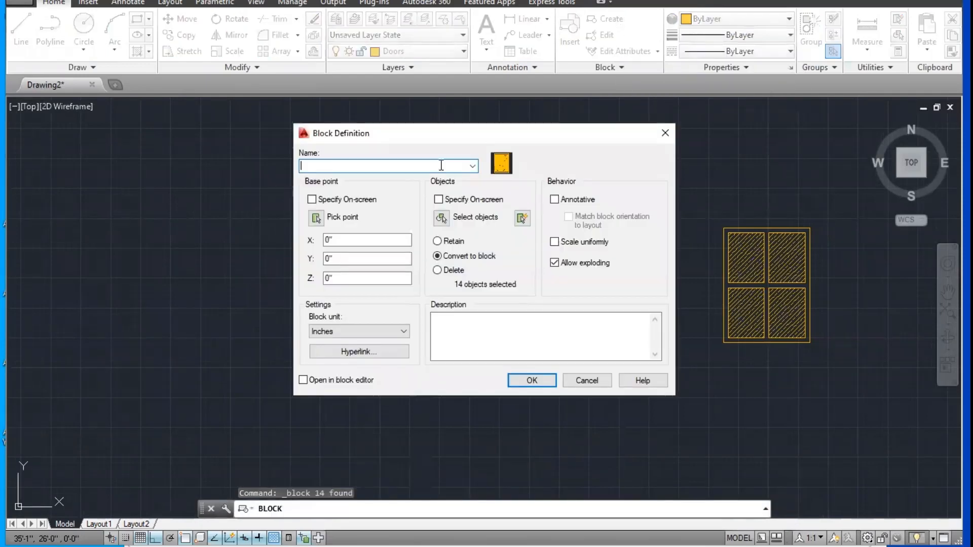
pyautogui.moveTo(419, 138); pyautogui.dragTo(615, 138)
pyautogui.press('Escape')
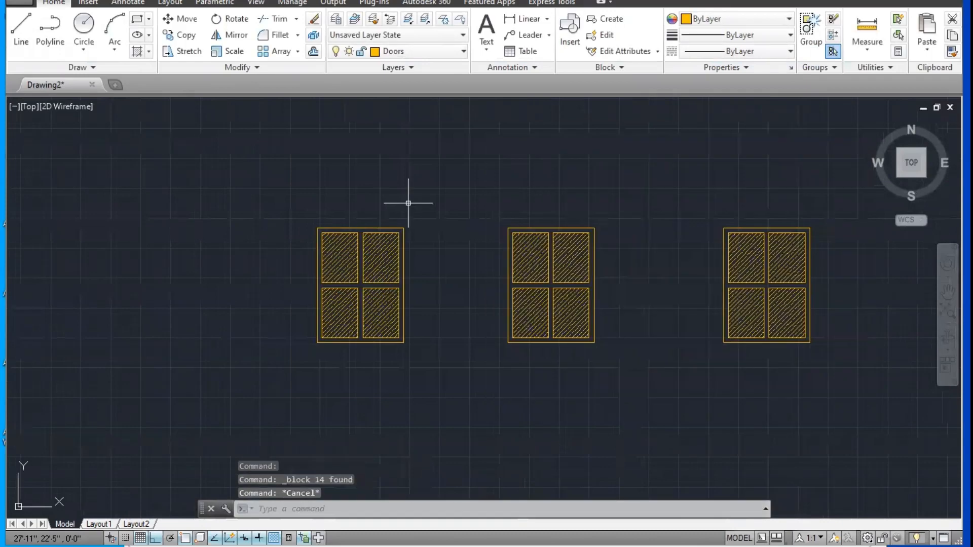
pyautogui.click(437, 201)
pyautogui.click(200, 406)
pyautogui.press('Return')
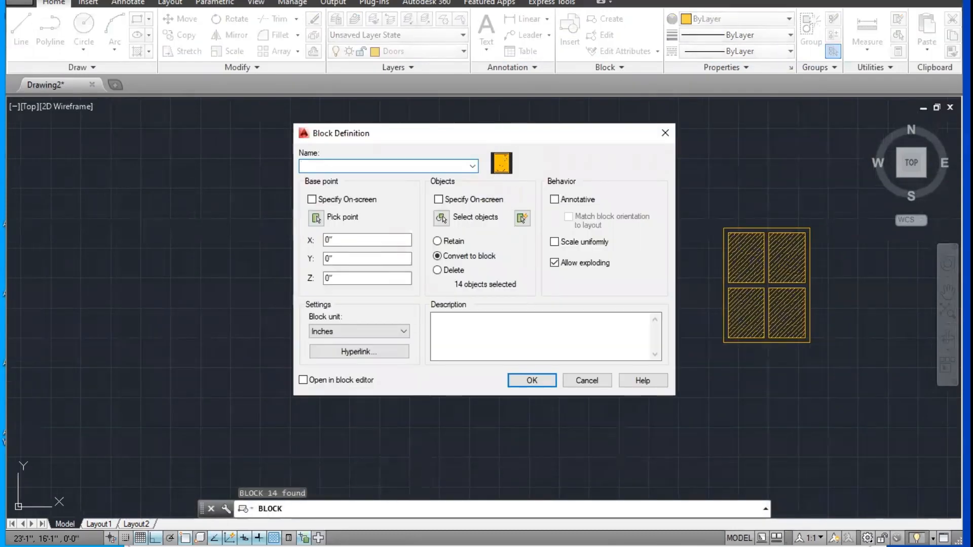
pyautogui.press('Escape')
pyautogui.press('Escape')
pyautogui.scroll(1, 443, 229)
# Step: Start a block definition from all objects of the leftmost window and name it "window 3 x 4"
pyautogui.write('B')
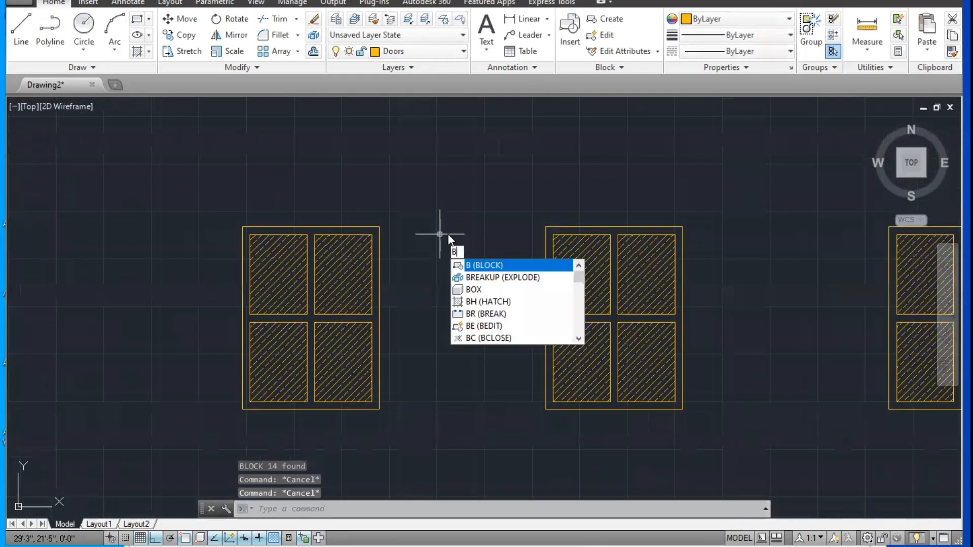
pyautogui.press('Return')
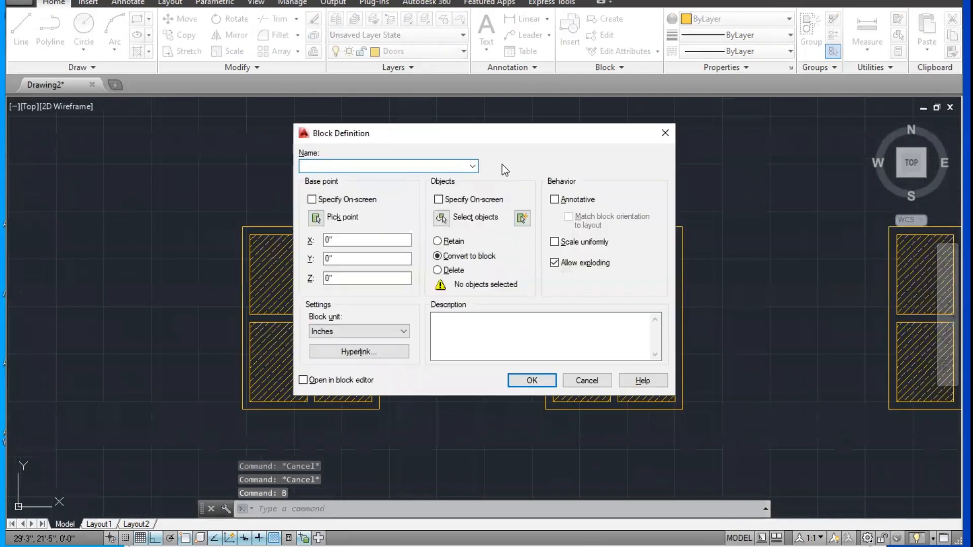
pyautogui.click(441, 218)
pyautogui.click(178, 195)
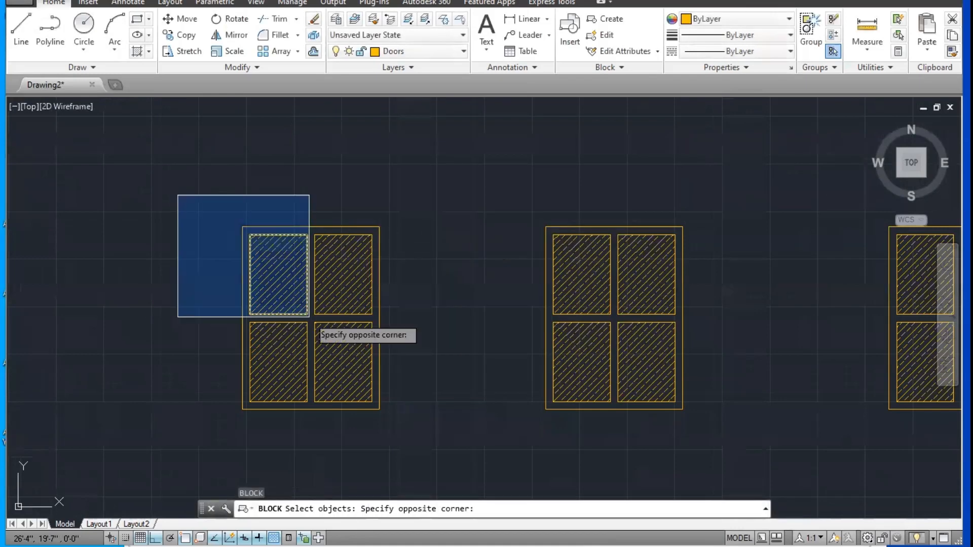
pyautogui.click(406, 432)
pyautogui.press('Return')
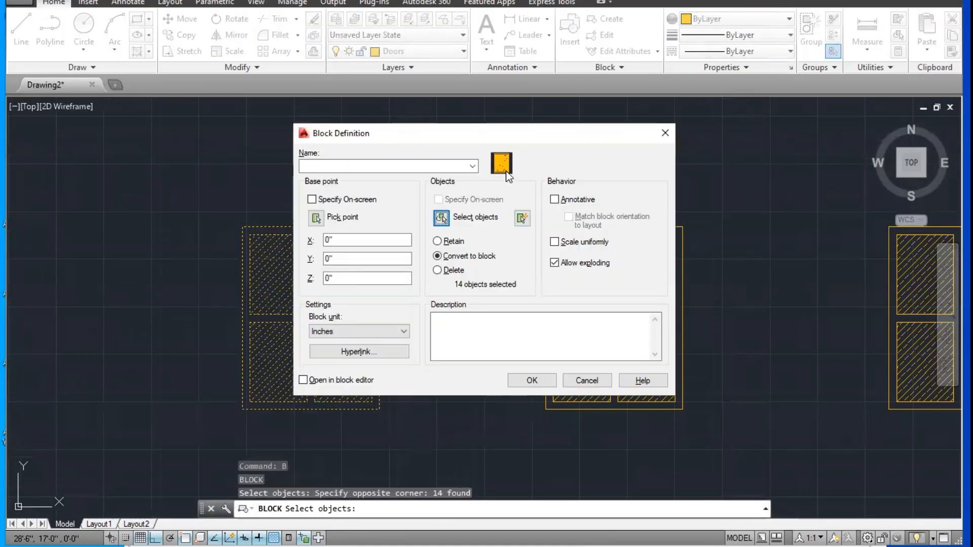
pyautogui.click(404, 167)
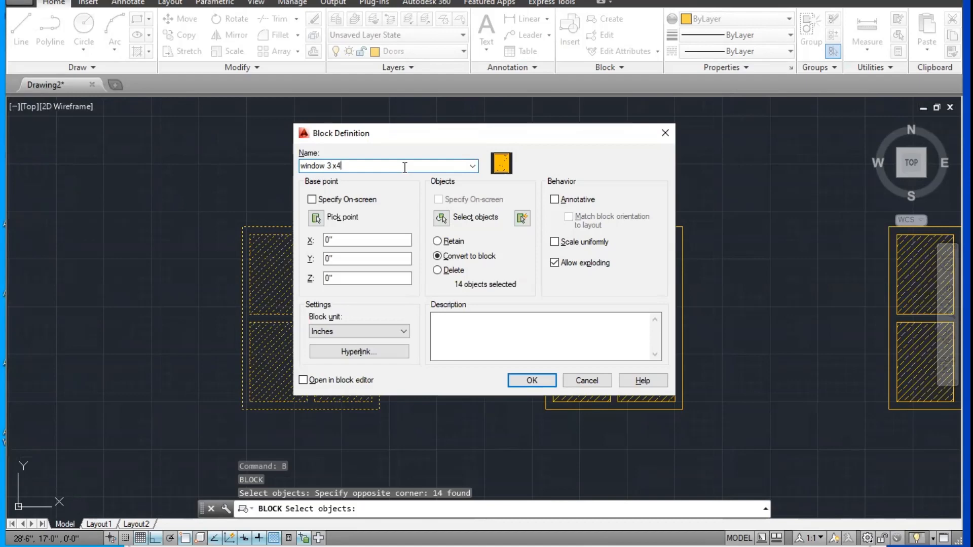
pyautogui.click(340, 165)
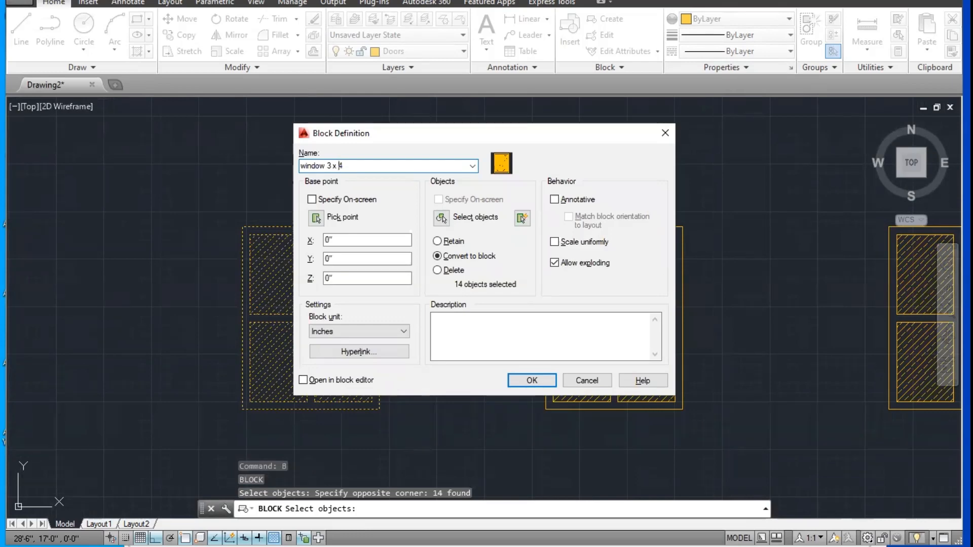
# Step: Set the block's base point at the lower-right outer corner of the leftmost window
pyautogui.moveTo(435, 134); pyautogui.dragTo(646, 122)
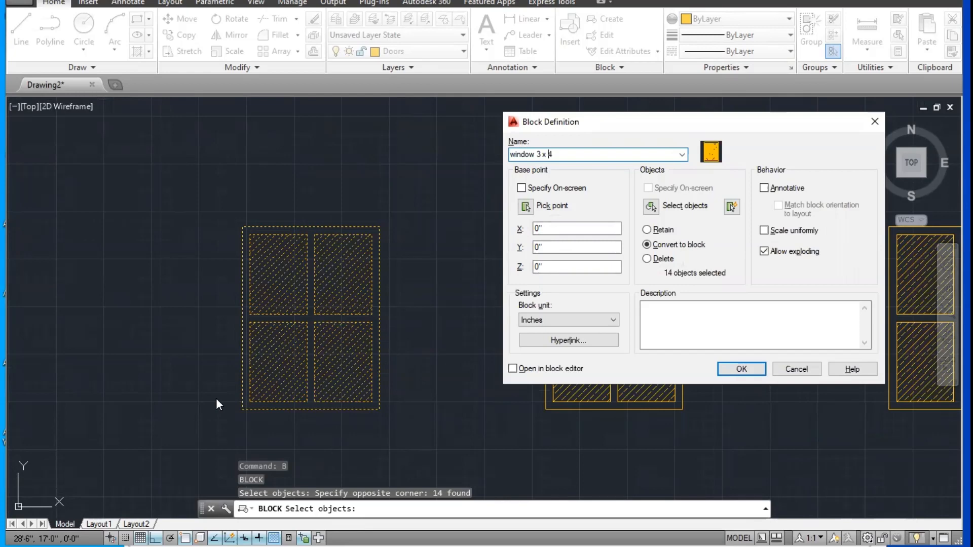
pyautogui.click(525, 206)
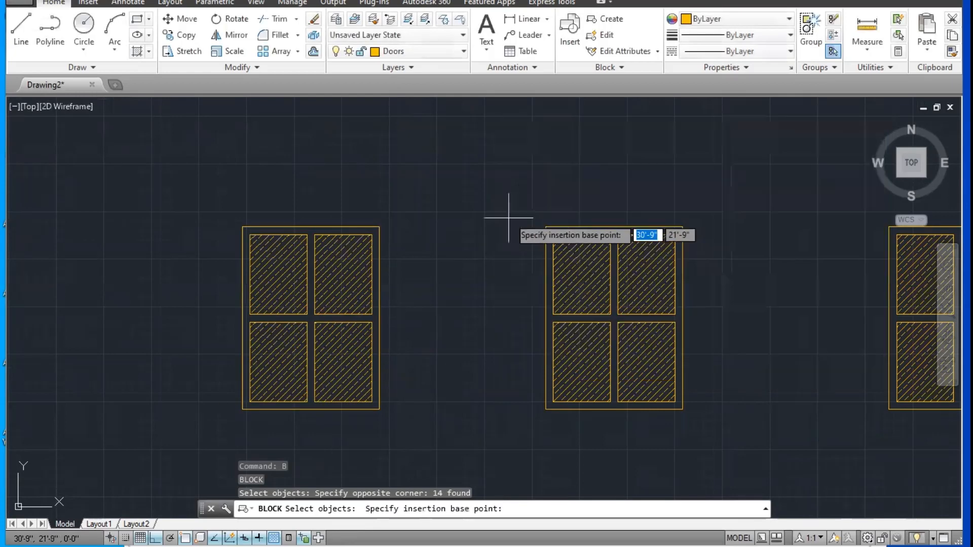
pyautogui.scroll(-5, 507, 218)
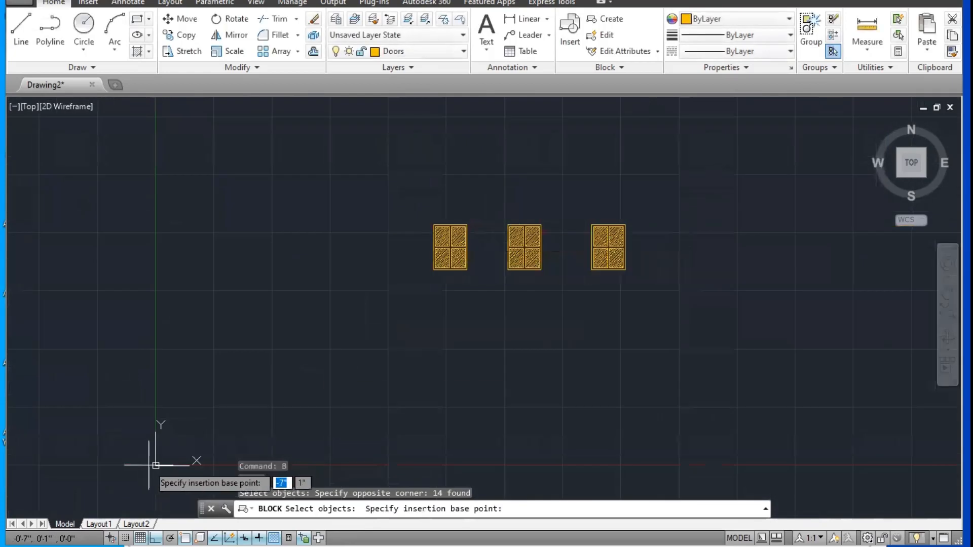
pyautogui.scroll(5, 452, 281)
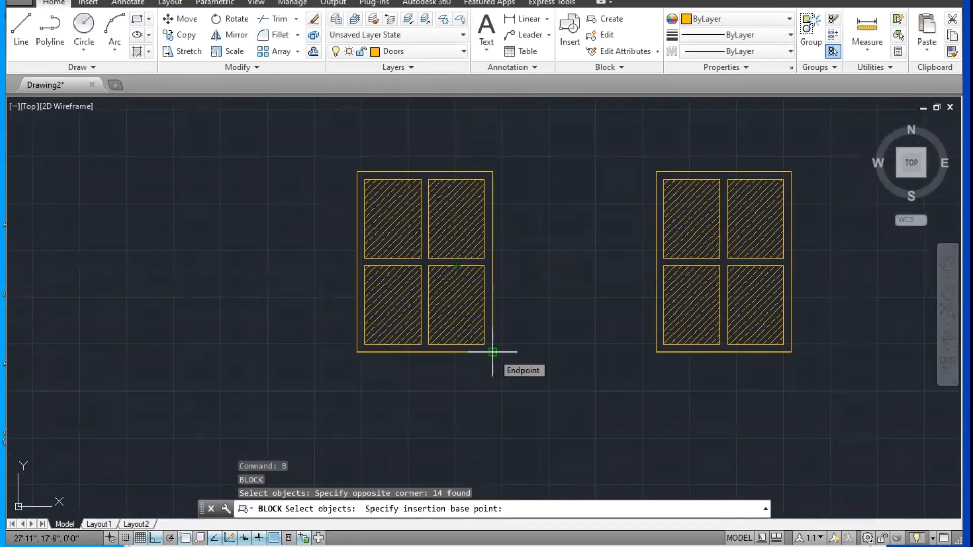
pyautogui.click(492, 351)
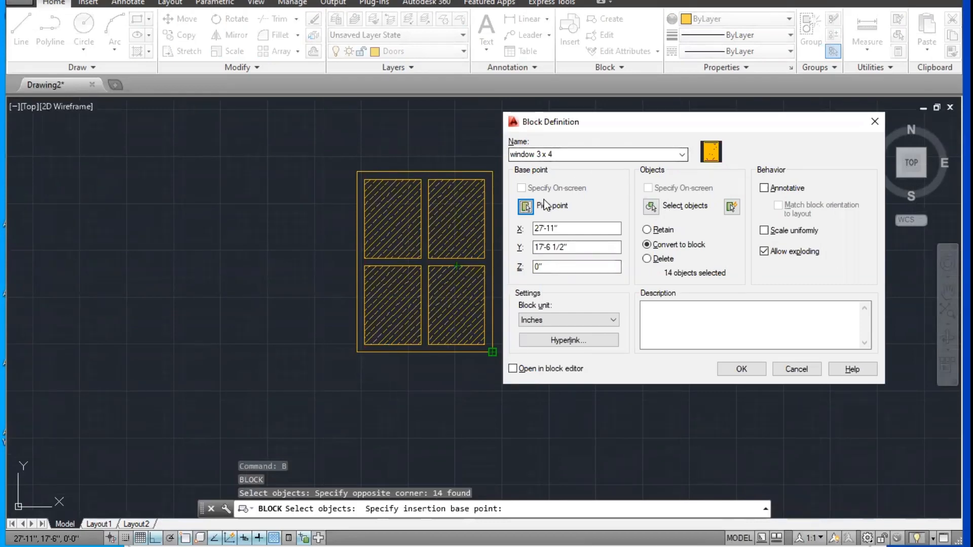
pyautogui.moveTo(601, 135); pyautogui.dragTo(591, 132)
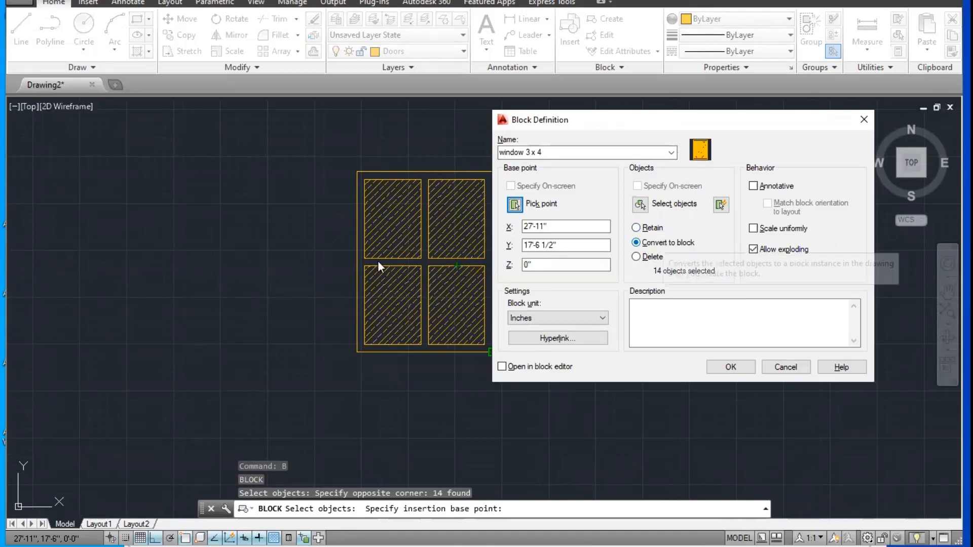
# Step: Finish the block definition with the objects converted to a block, and select the leftmost window to check it as one object
pyautogui.click(728, 370)
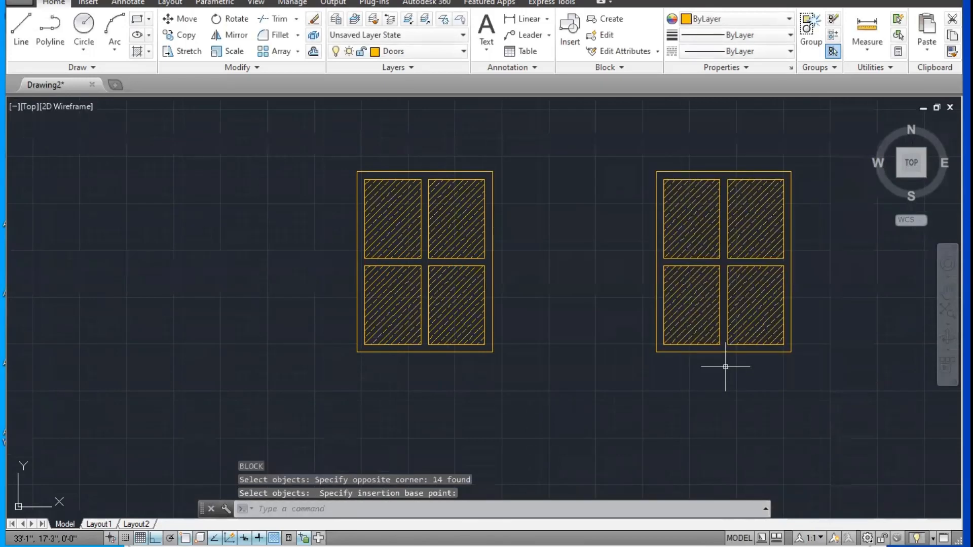
pyautogui.click(676, 208)
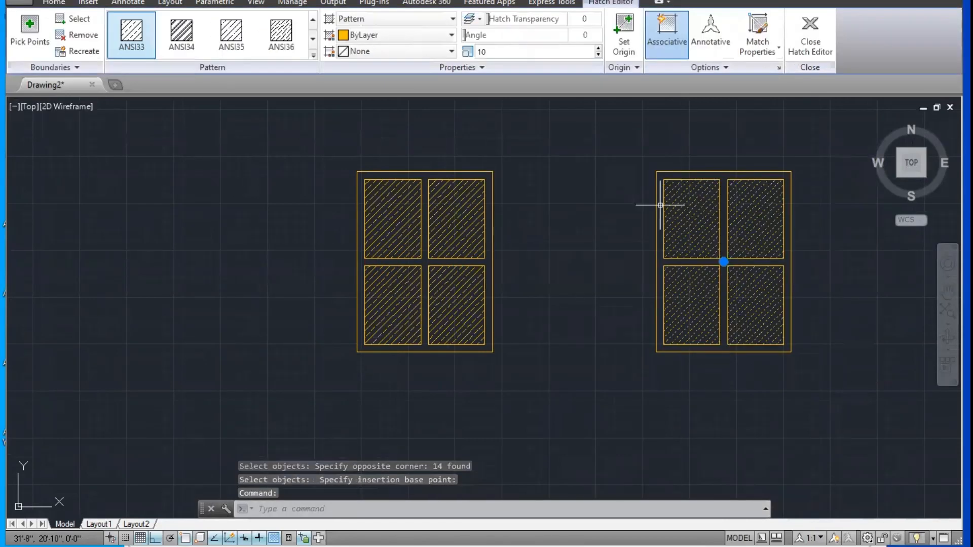
pyautogui.press('Escape')
pyautogui.click(445, 212)
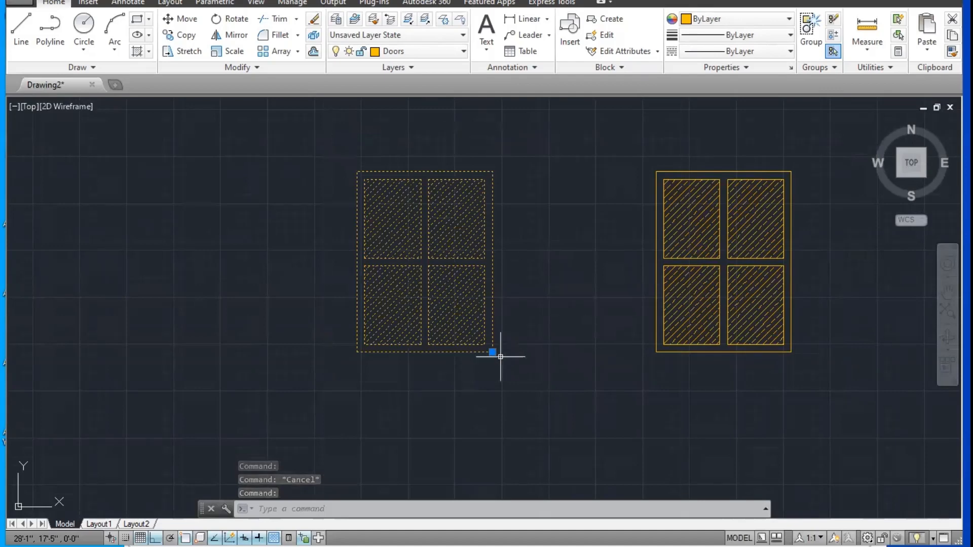
pyautogui.moveTo(747, 284); pyautogui.dragTo(662, 275, button='middle')
pyautogui.press('Escape')
# Step: Compare the selection of the middle window's separate objects with that of the leftmost window block
pyautogui.click(705, 253)
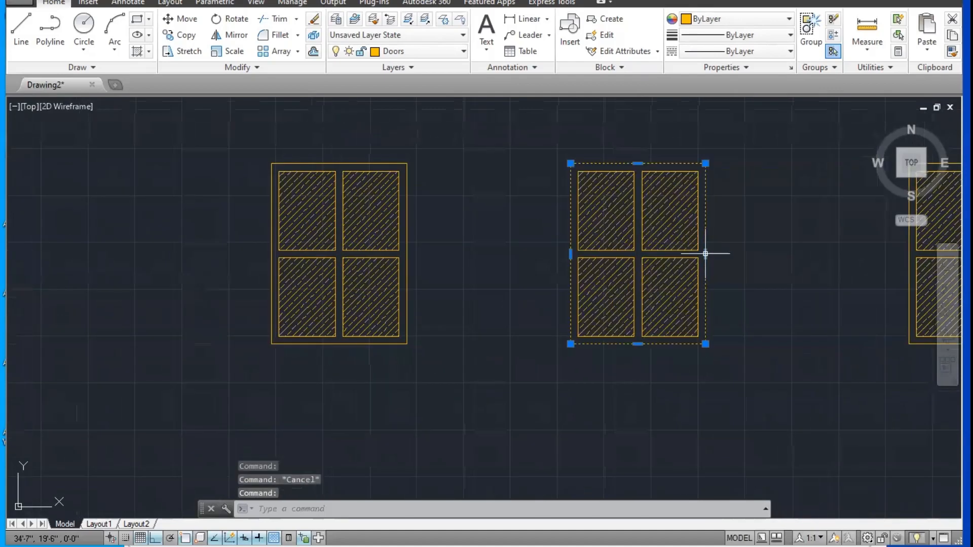
pyautogui.press('Escape')
pyautogui.click(676, 250)
pyautogui.press('Escape')
pyautogui.press('Escape')
pyautogui.click(758, 143)
pyautogui.click(551, 364)
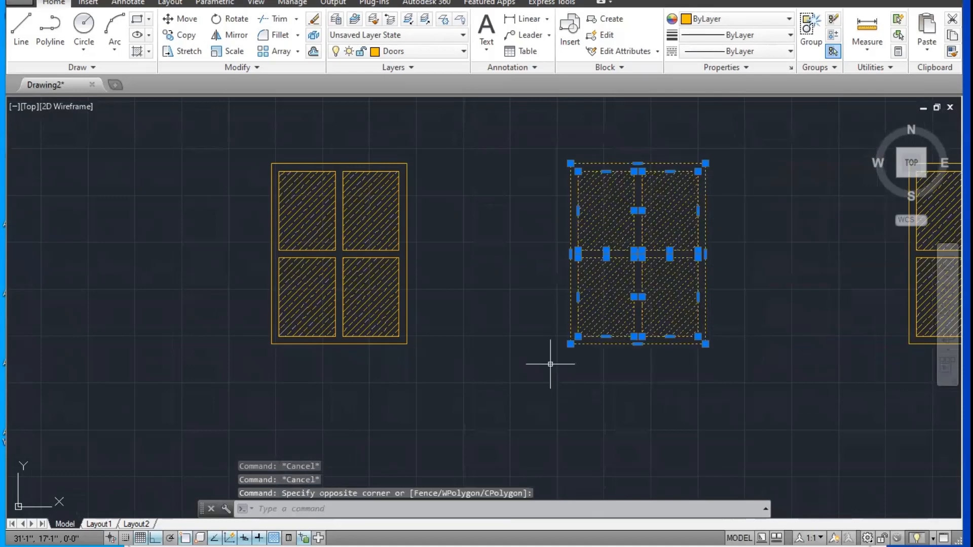
pyautogui.press('Escape')
pyautogui.click(365, 200)
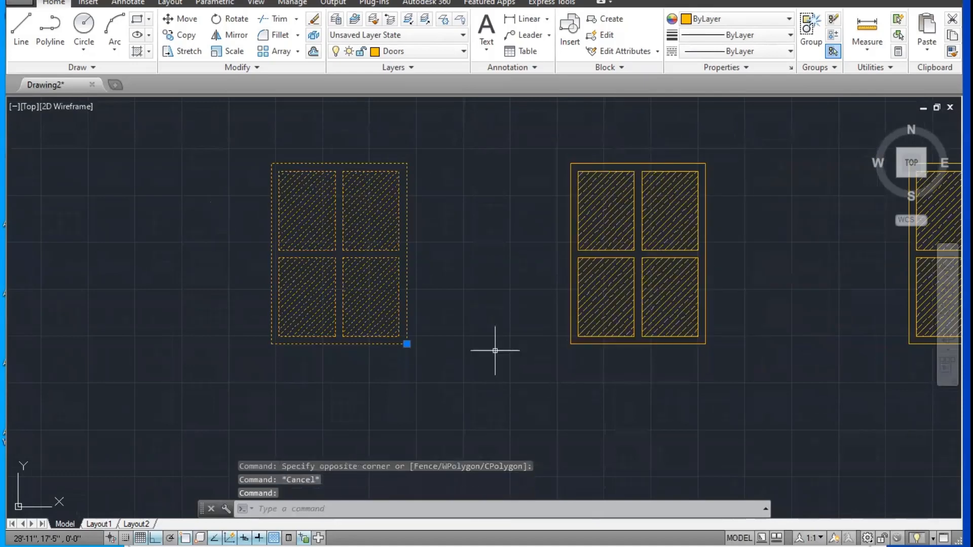
pyautogui.scroll(-3, 320, 260)
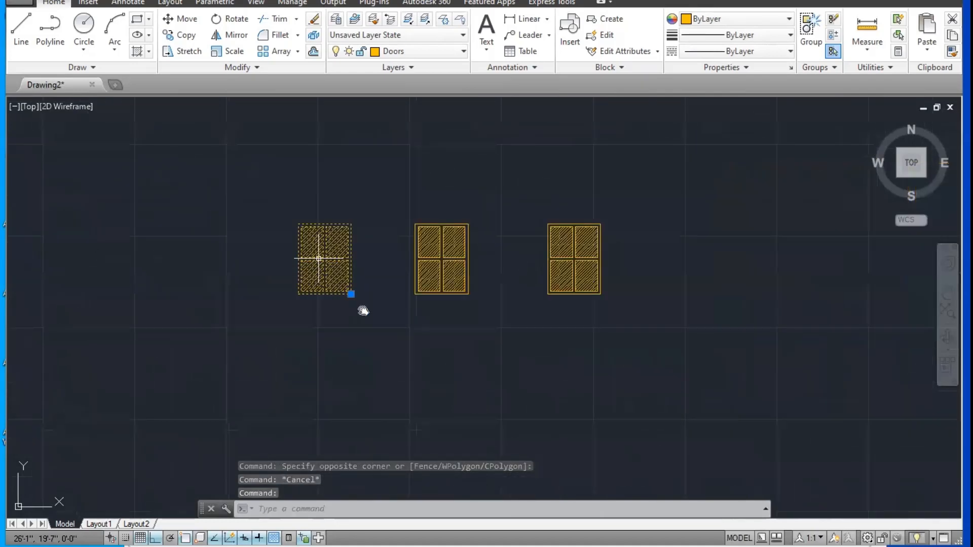
pyautogui.scroll(1, 335, 273)
pyautogui.press('Escape')
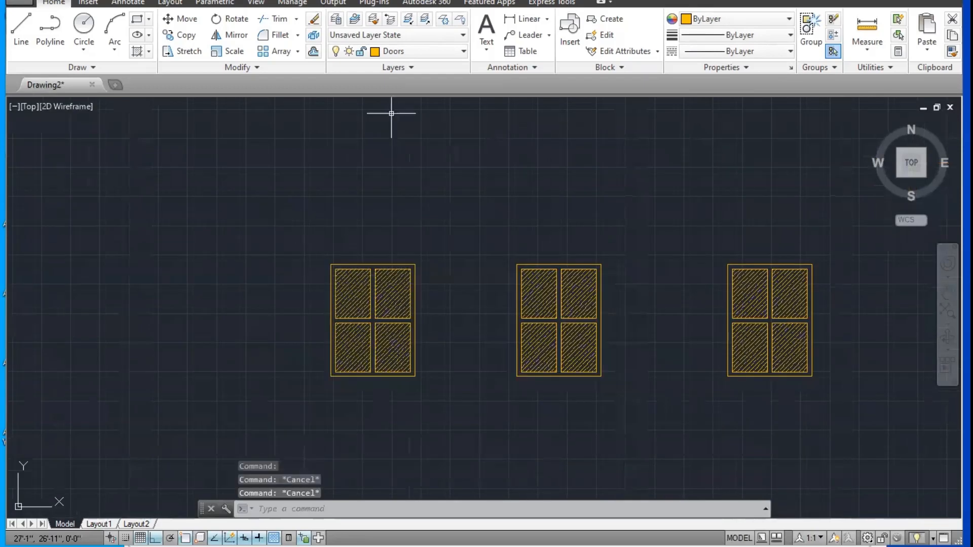
pyautogui.scroll(2, 347, 221)
pyautogui.write('rec')
pyautogui.moveTo(360, 244); pyautogui.dragTo(552, 193, button='middle')
pyautogui.press('Return')
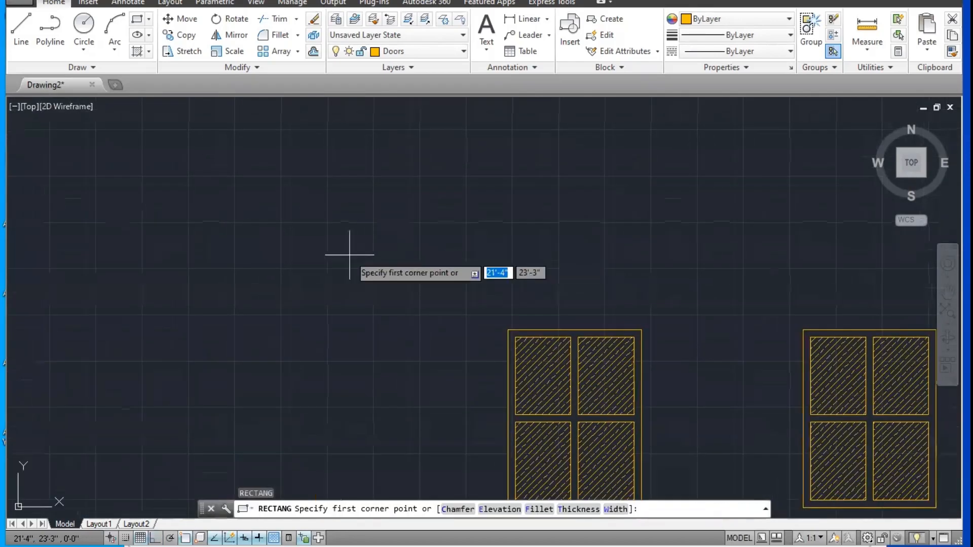
pyautogui.click(195, 147)
pyautogui.press('Escape')
# Step: Draw a circle of about 1'-9" radius in the empty area above and to the left of the leftmost window
pyautogui.click(84, 31)
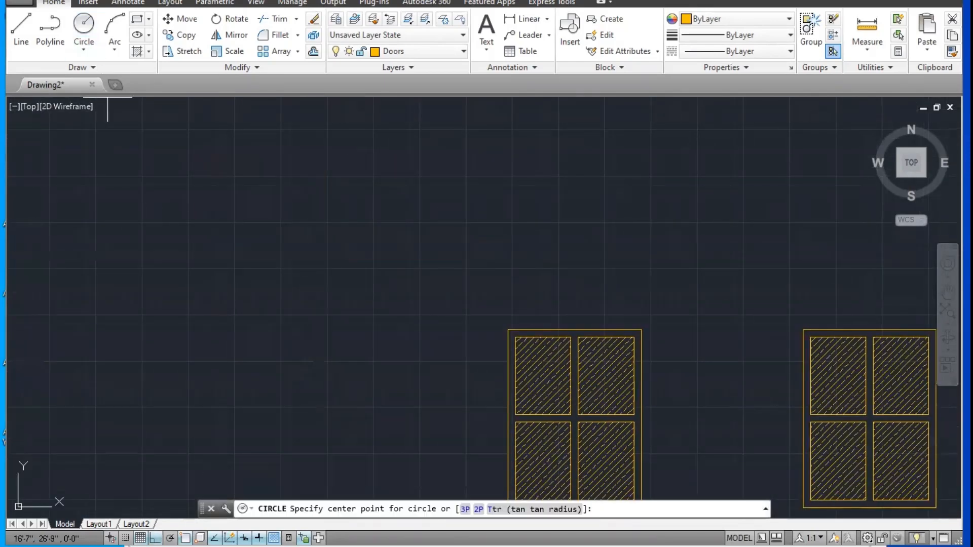
pyautogui.click(269, 228)
pyautogui.click(351, 293)
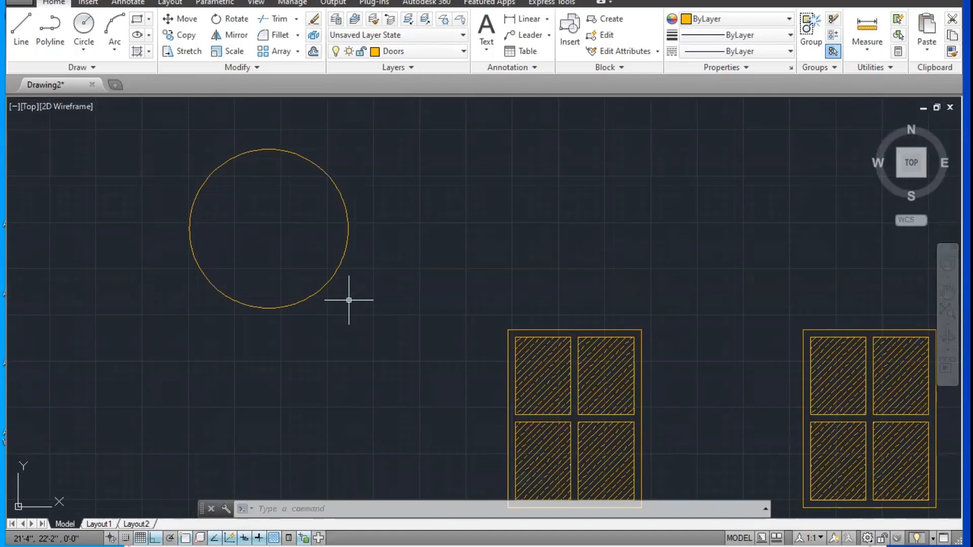
# Step: Draw a vertical and a horizontal line across the circle between its opposite quadrant points
pyautogui.scroll(-2, 339, 310)
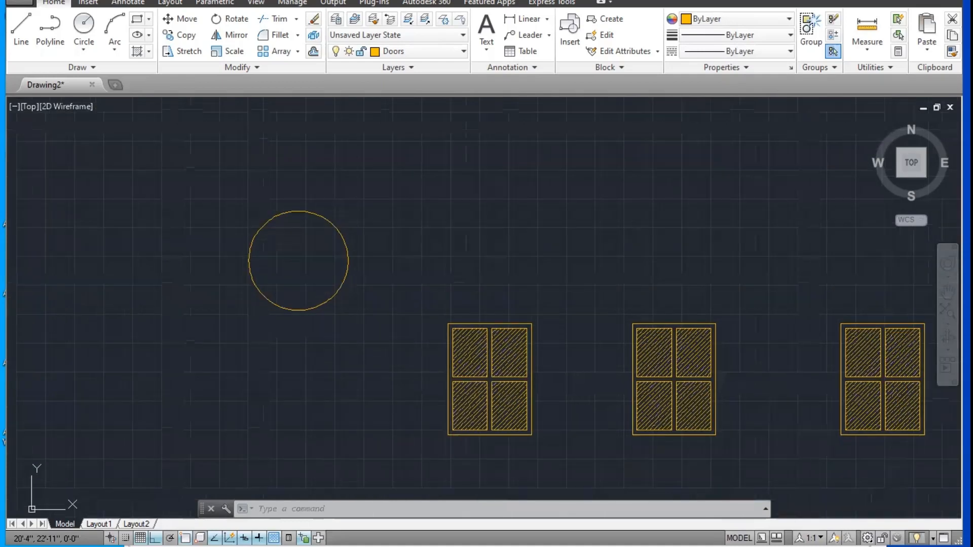
pyautogui.scroll(2, 283, 248)
pyautogui.press('Escape')
pyautogui.press('Escape')
pyautogui.write('l')
pyautogui.press('Return')
pyautogui.click(307, 189)
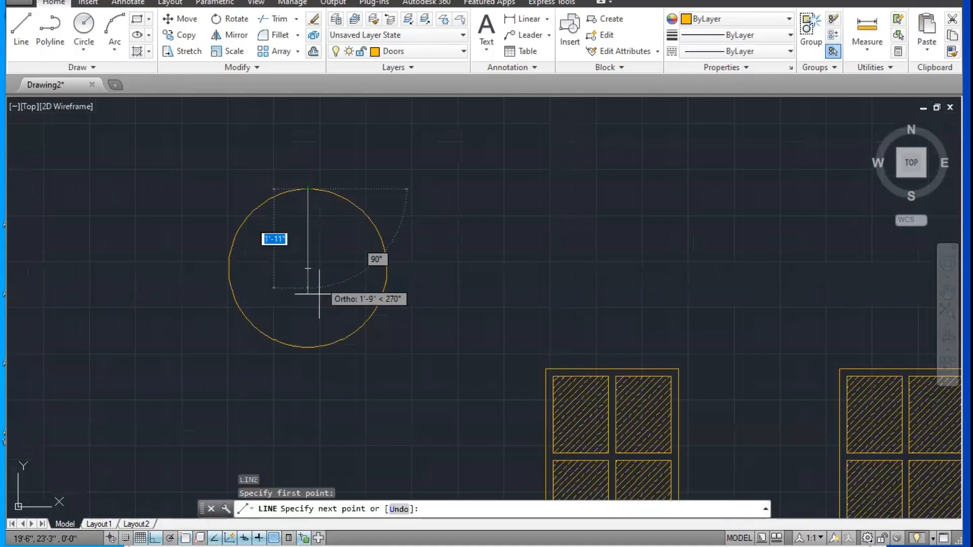
pyautogui.click(308, 348)
pyautogui.press('Return')
pyautogui.press('Return')
pyautogui.click(229, 268)
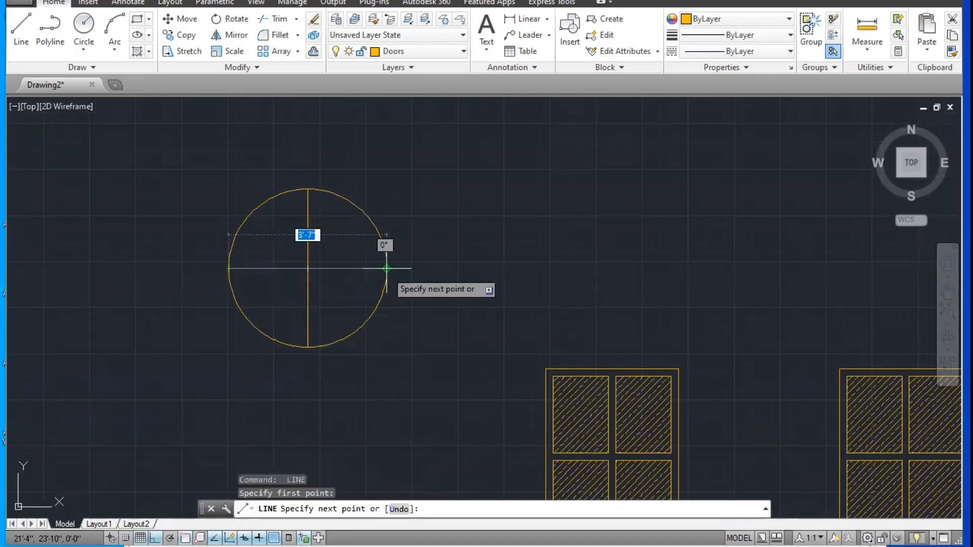
pyautogui.click(386, 268)
pyautogui.press('Escape')
# Step: Draw a concentric inner circle of about 10" radius centred where the two lines cross
pyautogui.write('c')
pyautogui.press('Return')
pyautogui.click(307, 268)
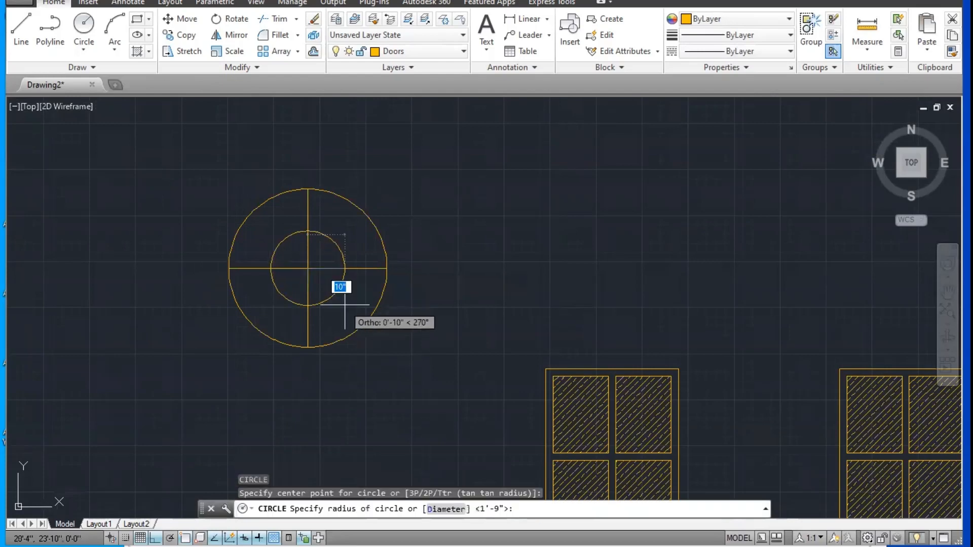
pyautogui.click(348, 308)
pyautogui.press('Escape')
# Step: Trim away the parts of both crossing lines inside the inner circle
pyautogui.scroll(2, 325, 291)
pyautogui.press('Escape')
pyautogui.write('tr')
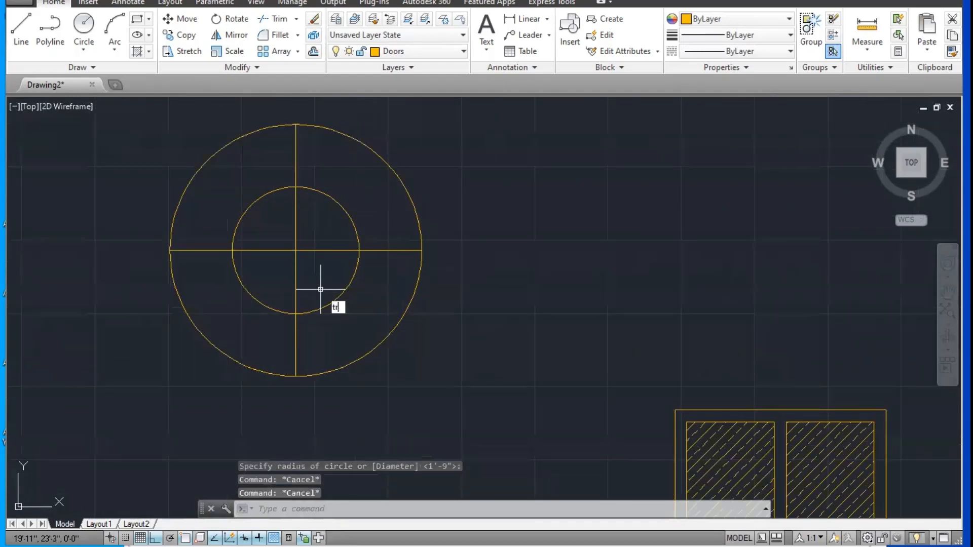
pyautogui.press('Return')
pyautogui.press('Return')
pyautogui.click(265, 231)
pyautogui.click(349, 275)
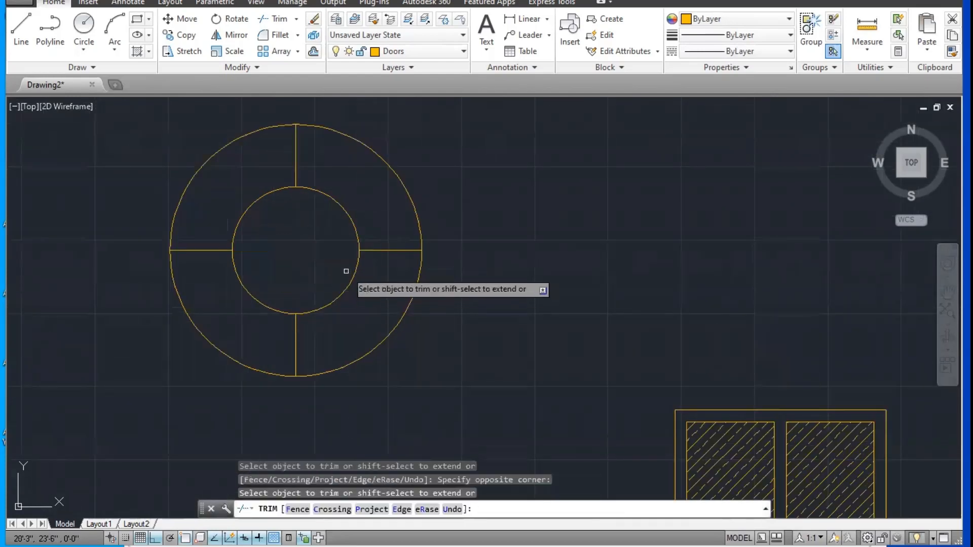
pyautogui.scroll(-5, 348, 272)
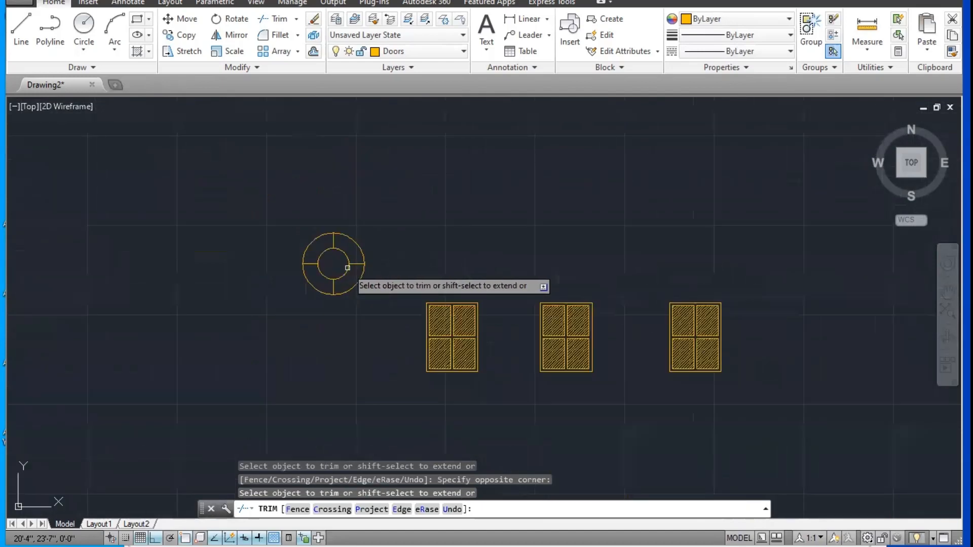
pyautogui.press('Escape')
# Step: Start a block definition from both circles and the four line segments and name it "Block A"
pyautogui.scroll(4, 343, 267)
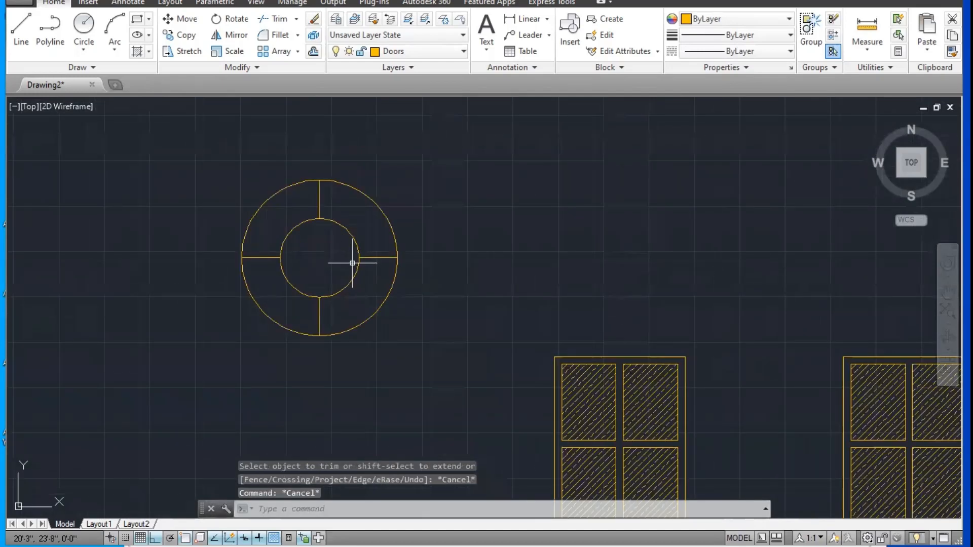
pyautogui.click(488, 162)
pyautogui.click(213, 357)
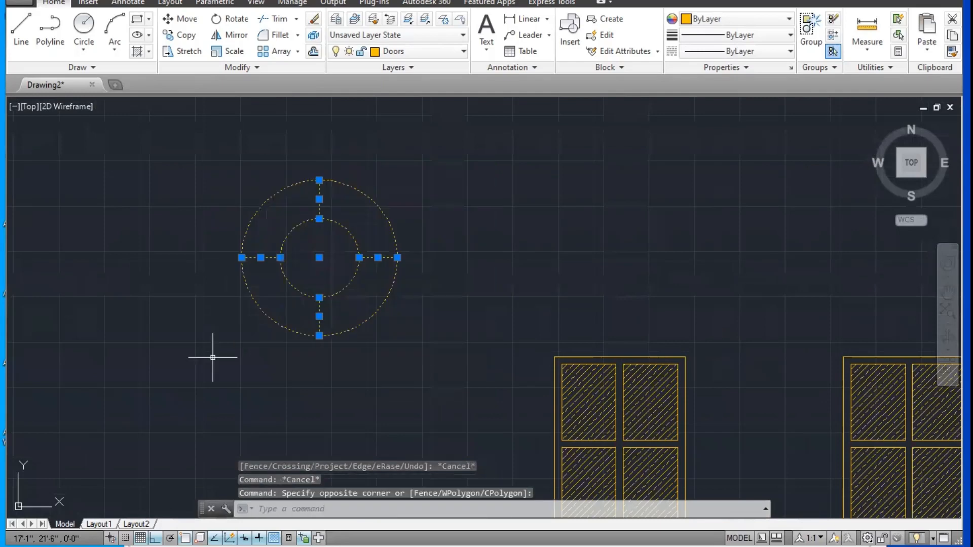
pyautogui.write('b')
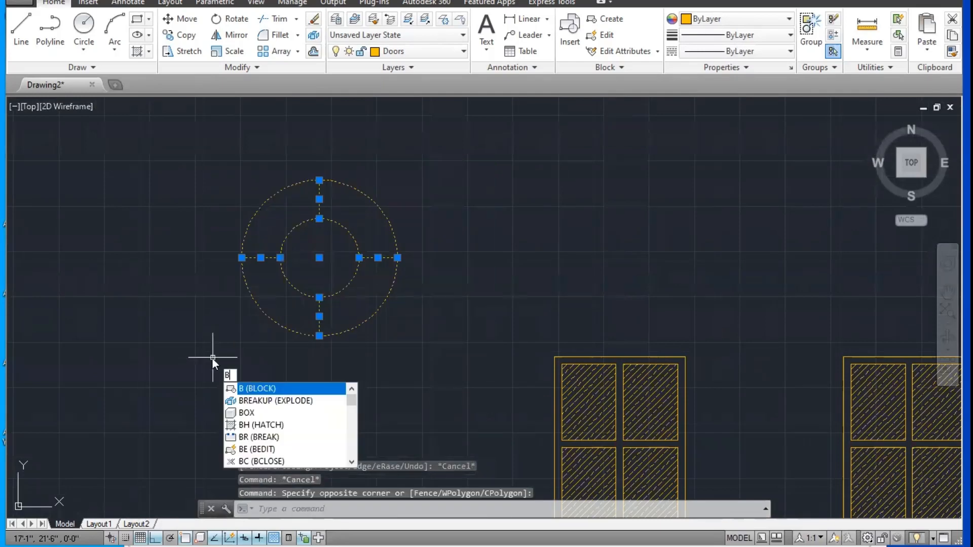
pyautogui.press('Return')
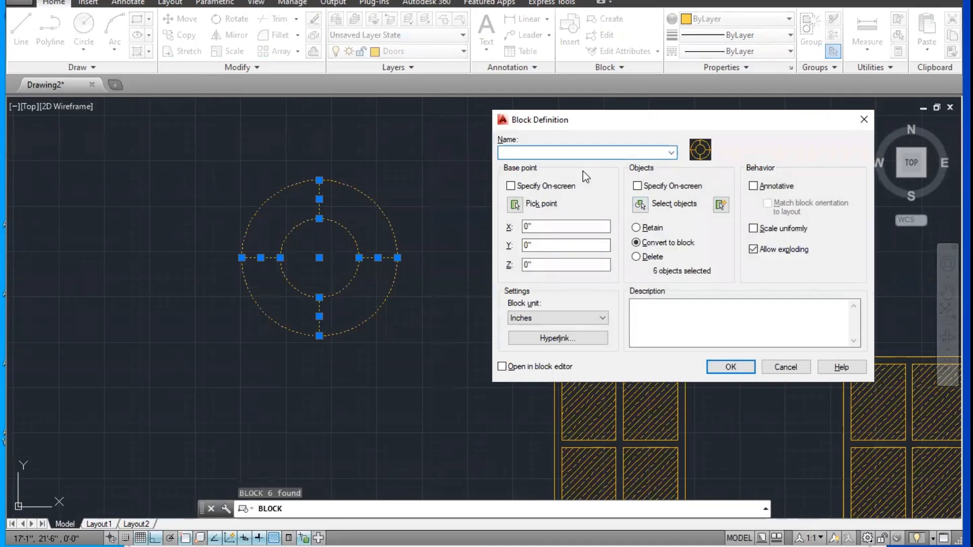
# Step: Set the block's base point at the circles' common centre, choose to retain the original objects, and finish the definition
pyautogui.click(514, 205)
pyautogui.click(320, 257)
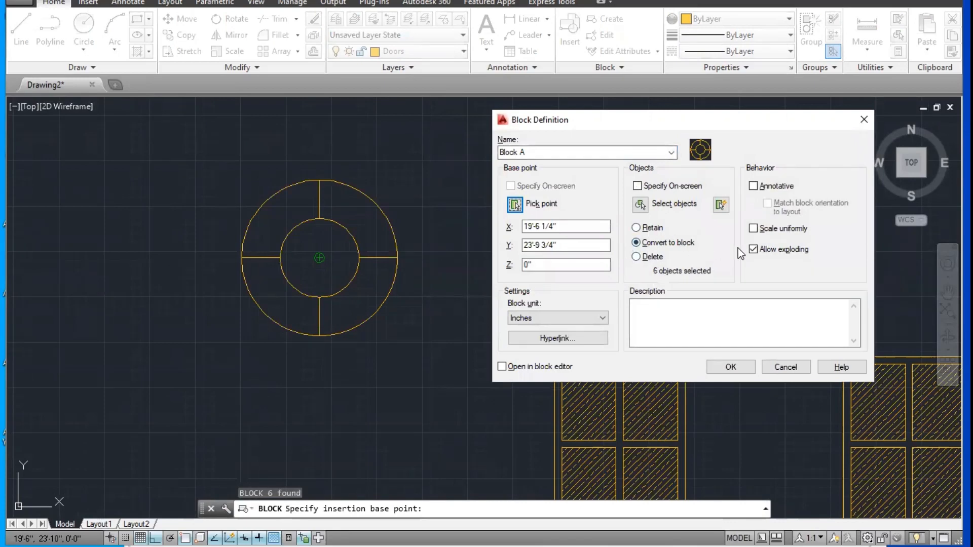
pyautogui.click(660, 229)
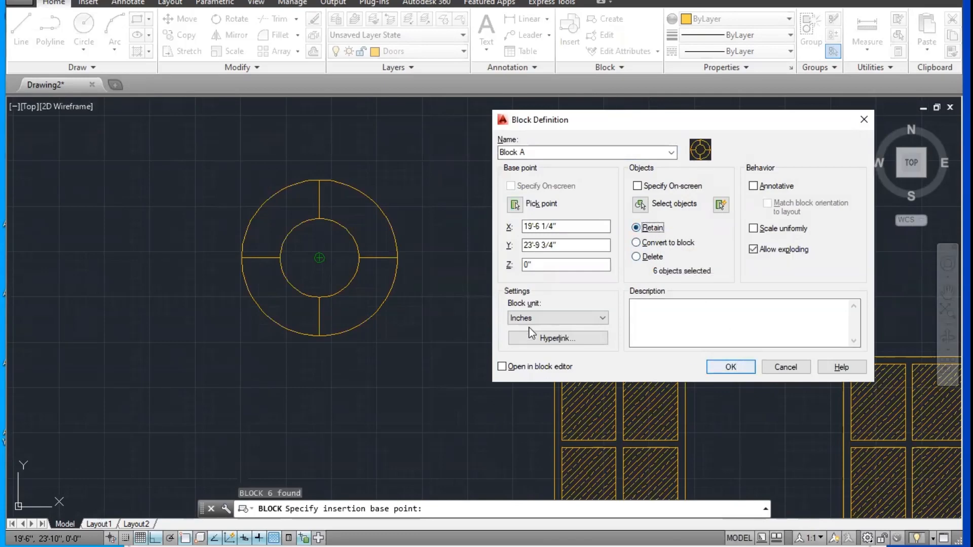
pyautogui.click(739, 365)
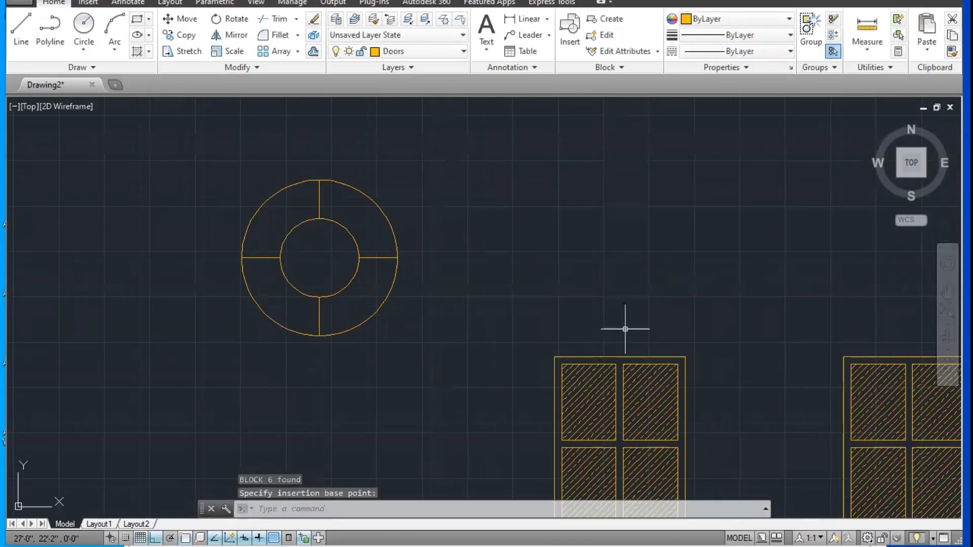
# Step: Select the inner circle and a line segment of the round symbol to check whether they are still separate objects
pyautogui.click(335, 226)
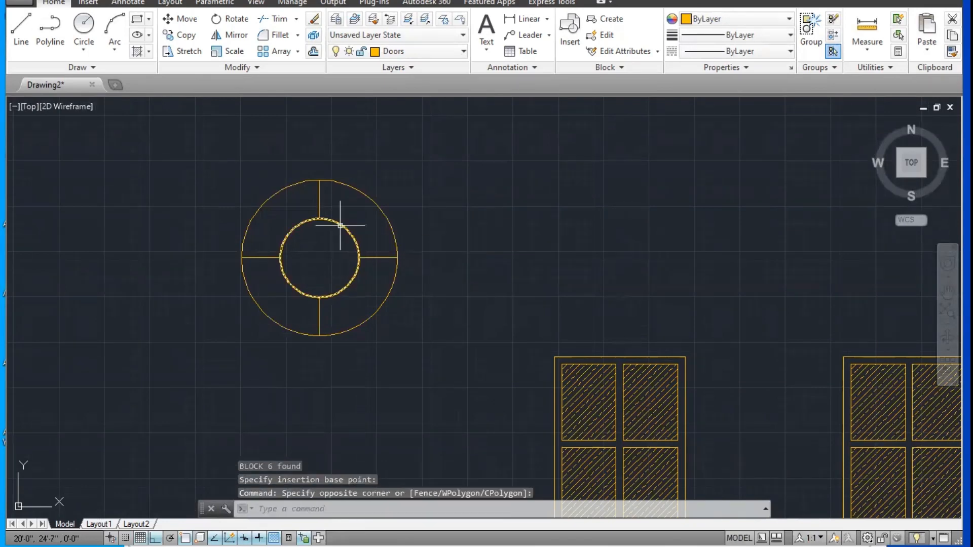
pyautogui.click(337, 215)
pyautogui.press('Escape')
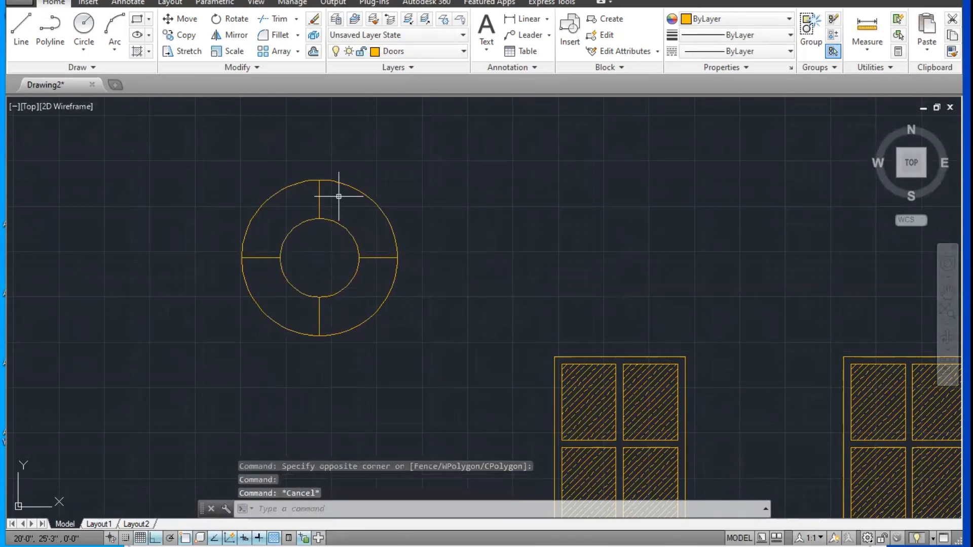
pyautogui.click(322, 193)
pyautogui.press('Escape')
# Step: Erase the two copied windows to the right of the leftmost window block
pyautogui.moveTo(397, 202); pyautogui.dragTo(330, 221, button='middle')
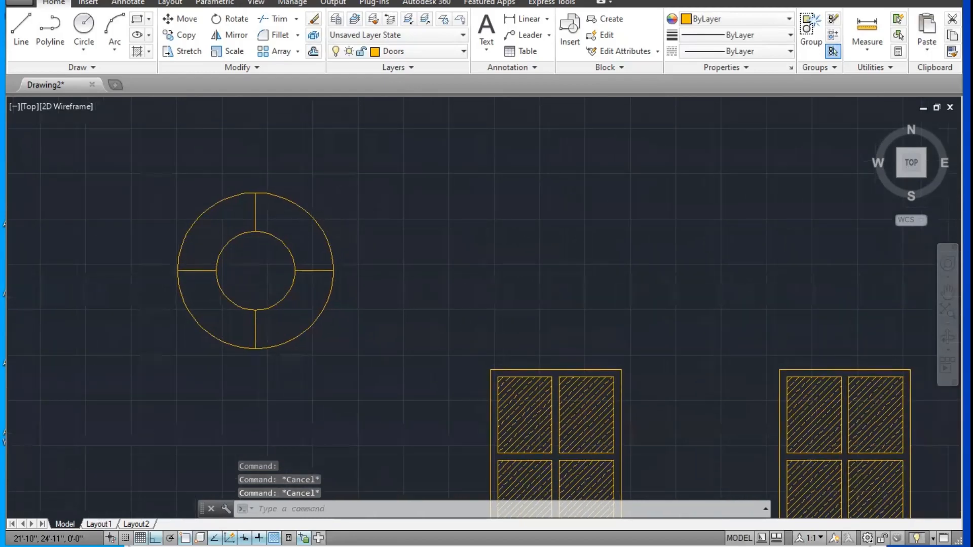
pyautogui.scroll(-3, 350, 221)
pyautogui.click(501, 389)
pyautogui.click(769, 223)
pyautogui.press('Delete')
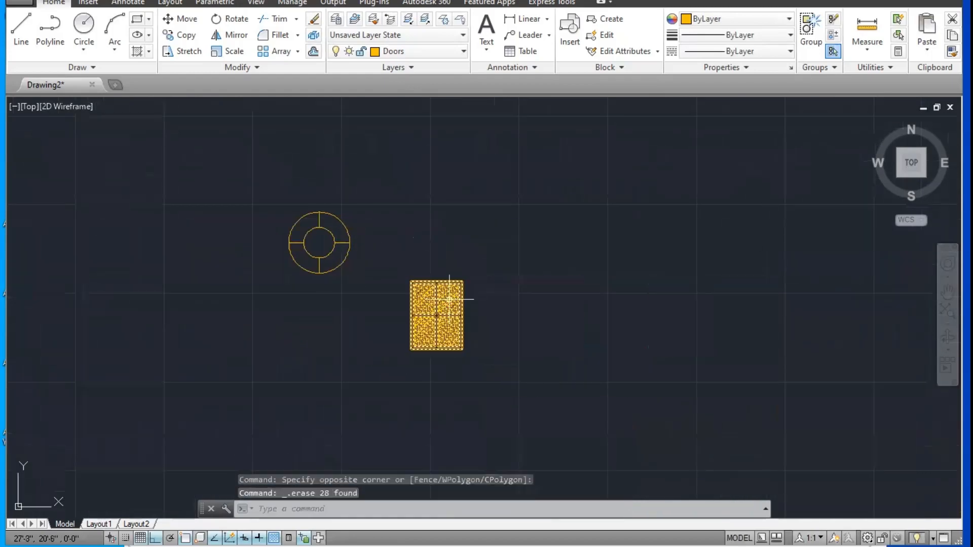
pyautogui.scroll(2, 450, 303)
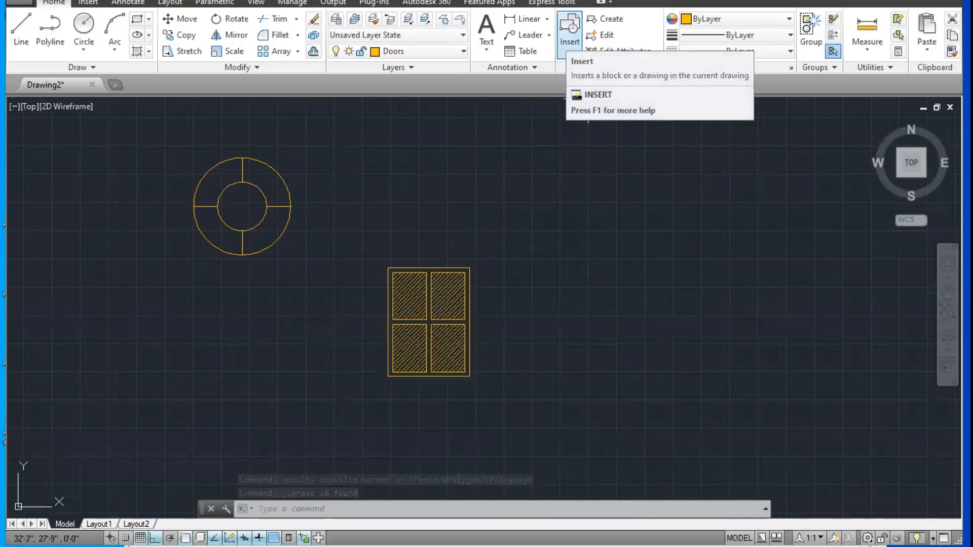
# Step: Switch to Notepad to show the Block and Insert Block shortcuts, and return to the AutoCAD drawing
pyautogui.click(268, 546)
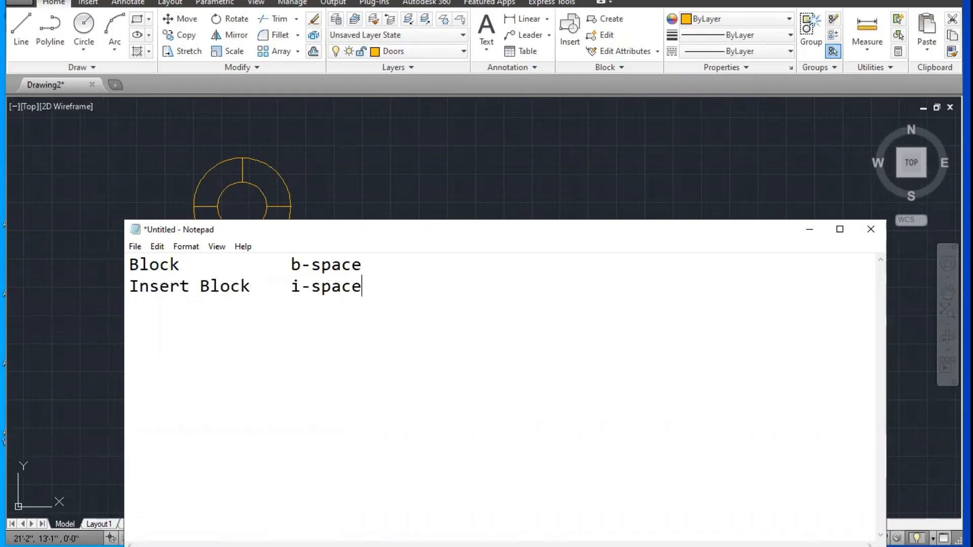
pyautogui.click(398, 199)
pyautogui.write('i')
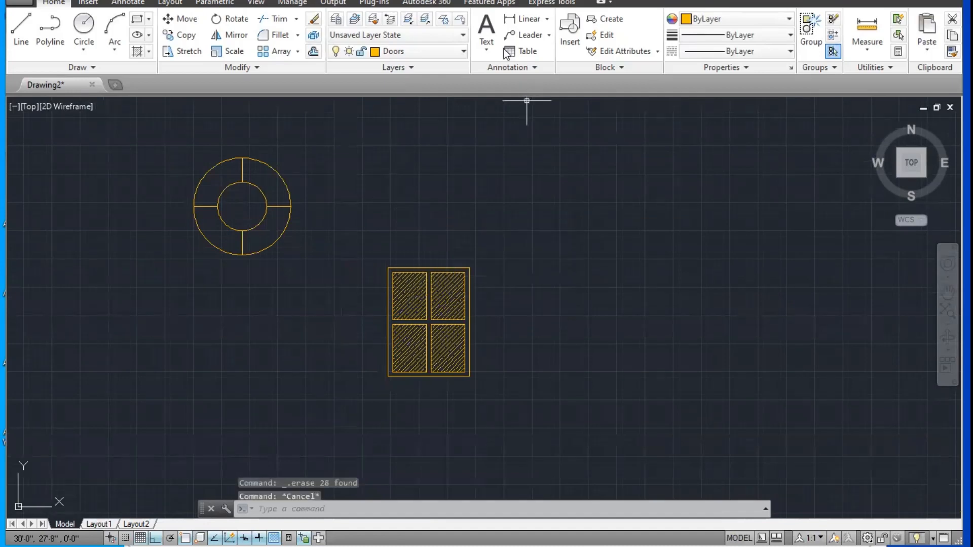
# Step: Insert the block "window 3 x 4" at uniform scale 1 just to the right of the existing window
pyautogui.click(569, 28)
pyautogui.click(484, 184)
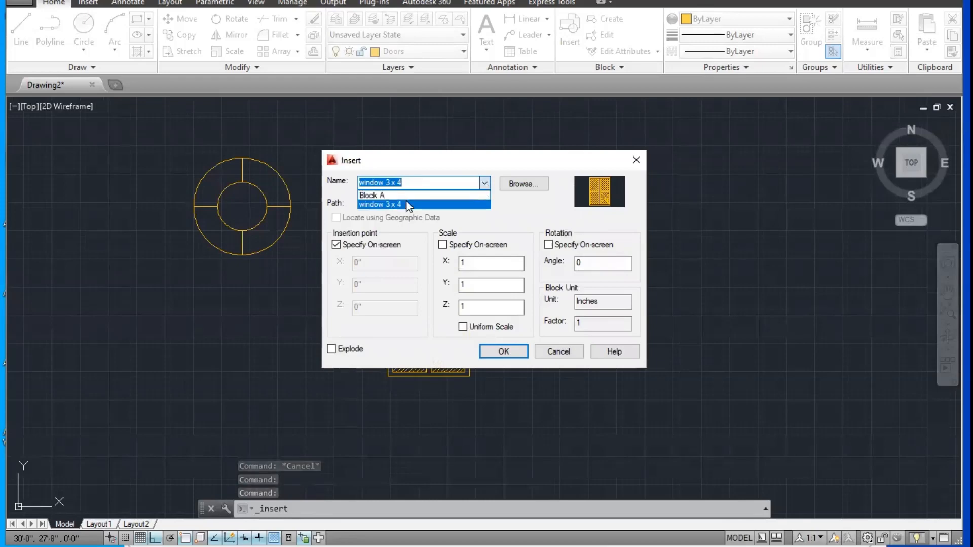
pyautogui.click(402, 203)
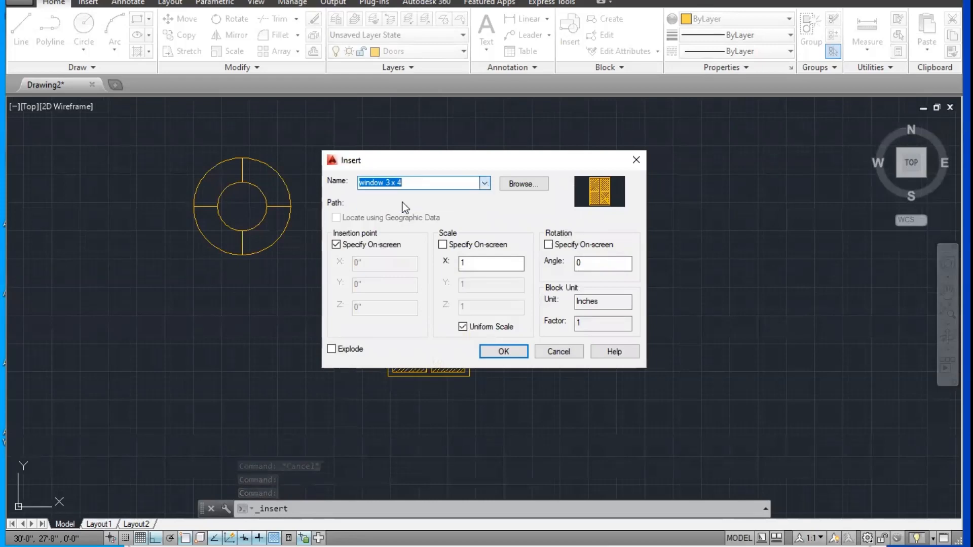
pyautogui.click(504, 351)
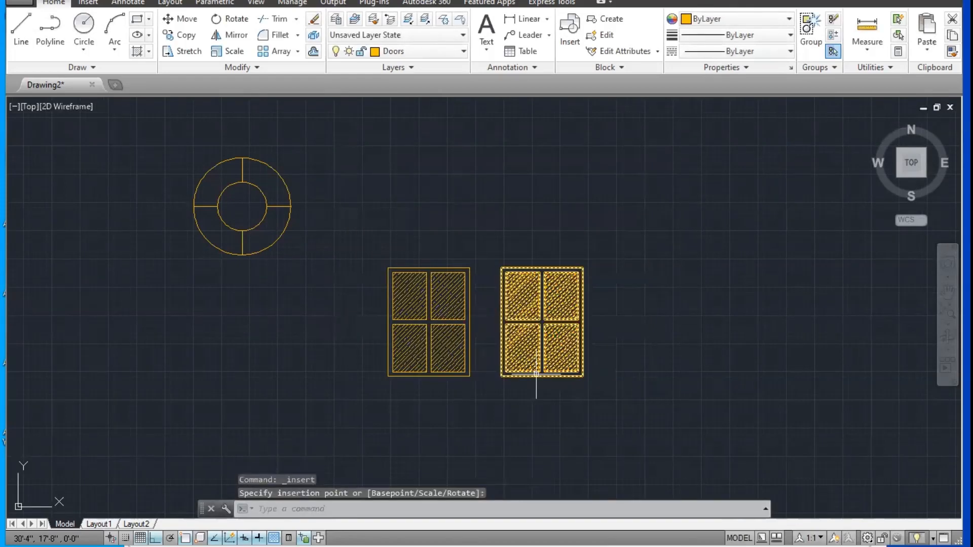
# Step: Insert two more copies of the block "window 3 x 4" at uniform scale 1, continuing the row of windows to the right
pyautogui.click(518, 308)
pyautogui.press('Return')
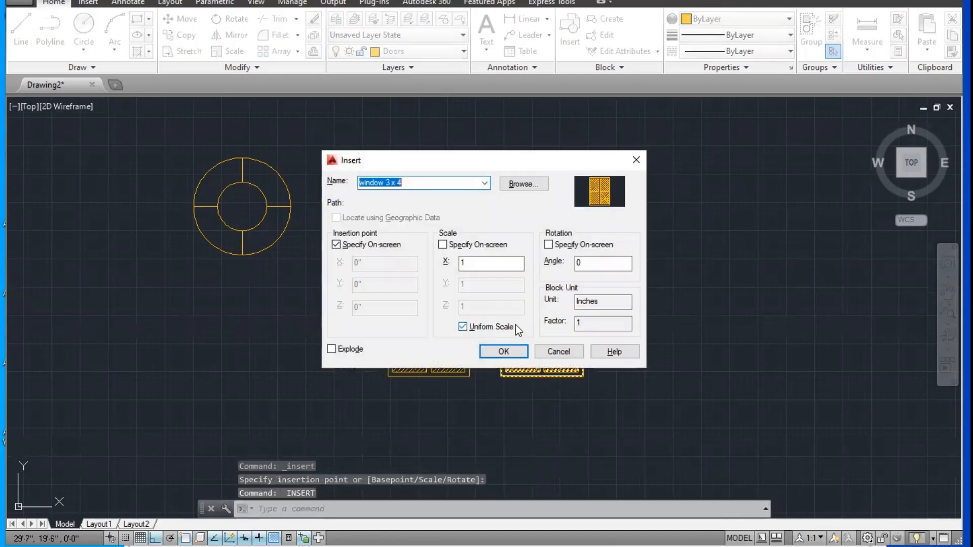
pyautogui.click(503, 351)
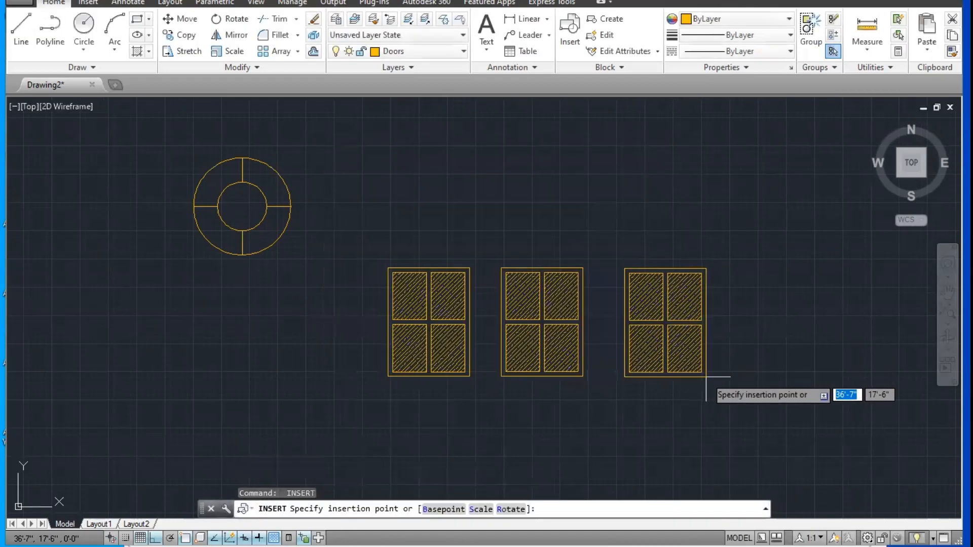
pyautogui.click(706, 376)
pyautogui.press('Return')
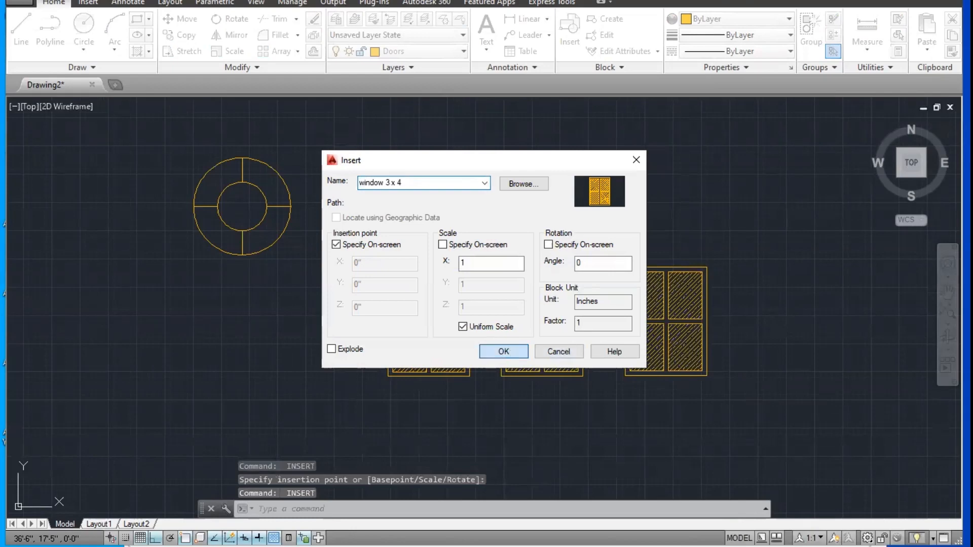
pyautogui.click(503, 352)
pyautogui.click(854, 378)
# Step: Insert another "window 3 x 4" block at uniform scale 1 directly below the leftmost window
pyautogui.press('Return')
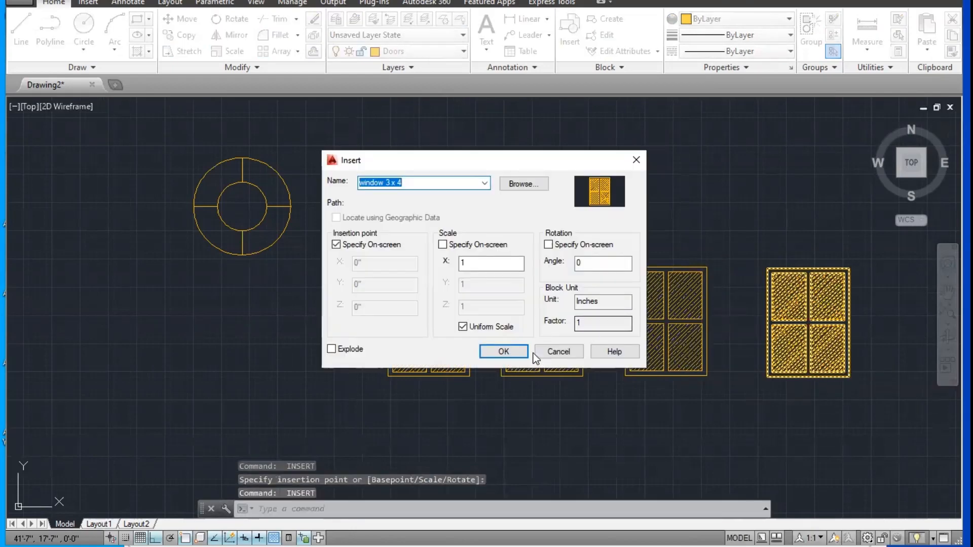
pyautogui.click(533, 353)
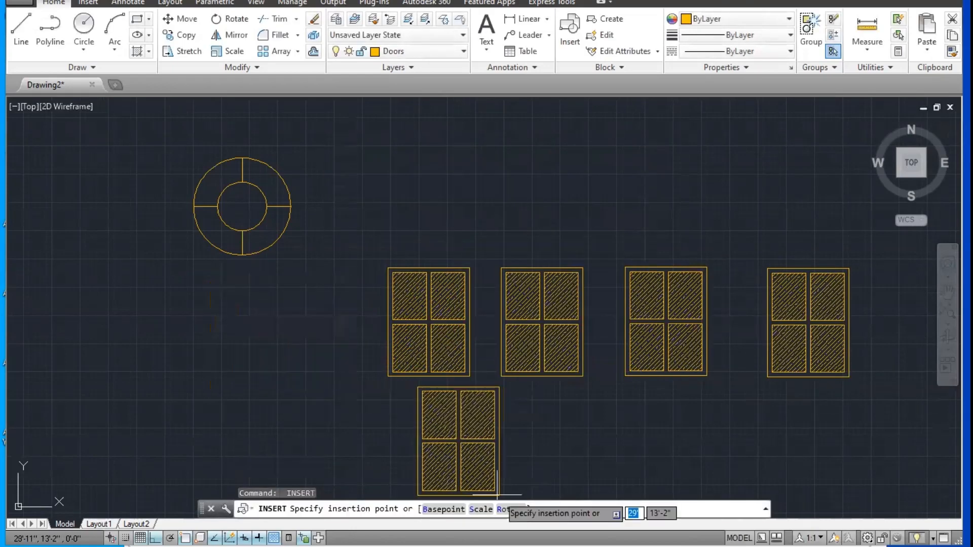
pyautogui.moveTo(476, 498); pyautogui.dragTo(471, 447, button='middle')
pyautogui.click(464, 454)
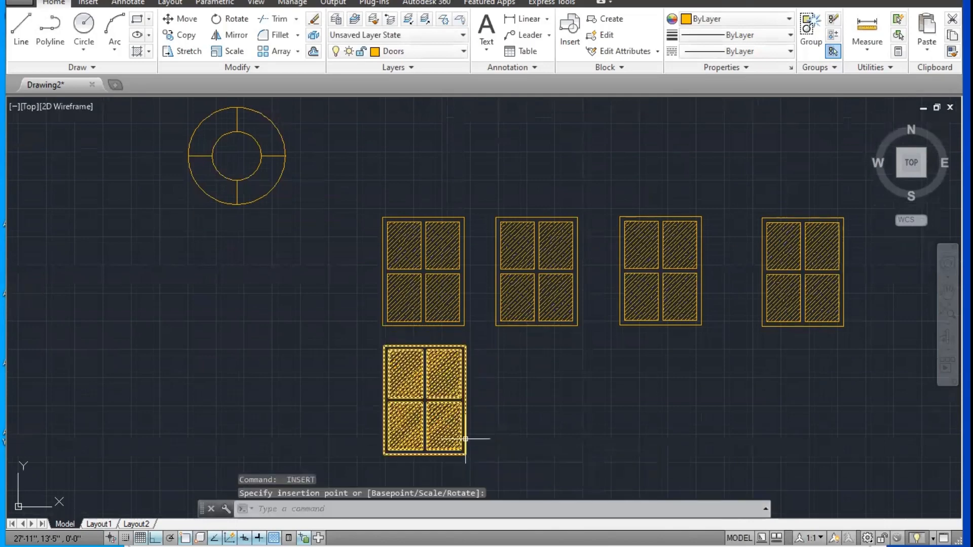
pyautogui.press('Escape')
# Step: Select the two rightmost windows and the lower window to check whether each behaves as a single object
pyautogui.click(686, 290)
pyautogui.click(799, 282)
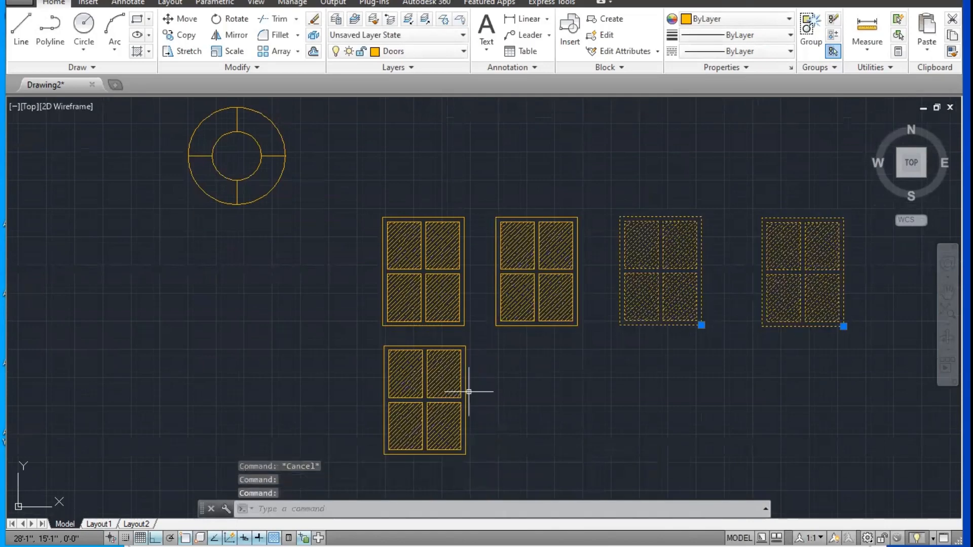
pyautogui.click(419, 393)
pyautogui.press('Escape')
# Step: Insert the block "Block A" at uniform scale 1 to the right of the original round symbol
pyautogui.moveTo(399, 355); pyautogui.dragTo(445, 422, button='middle')
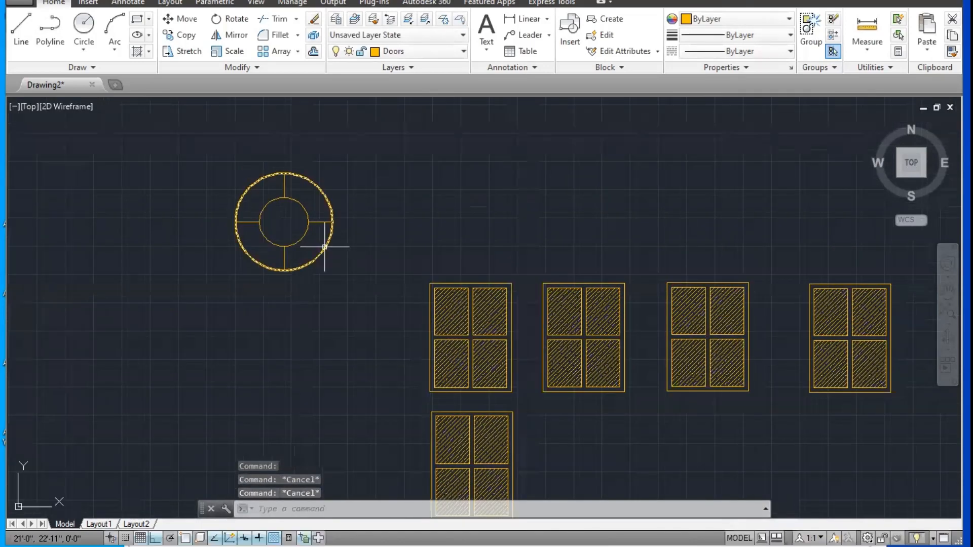
pyautogui.press('Return')
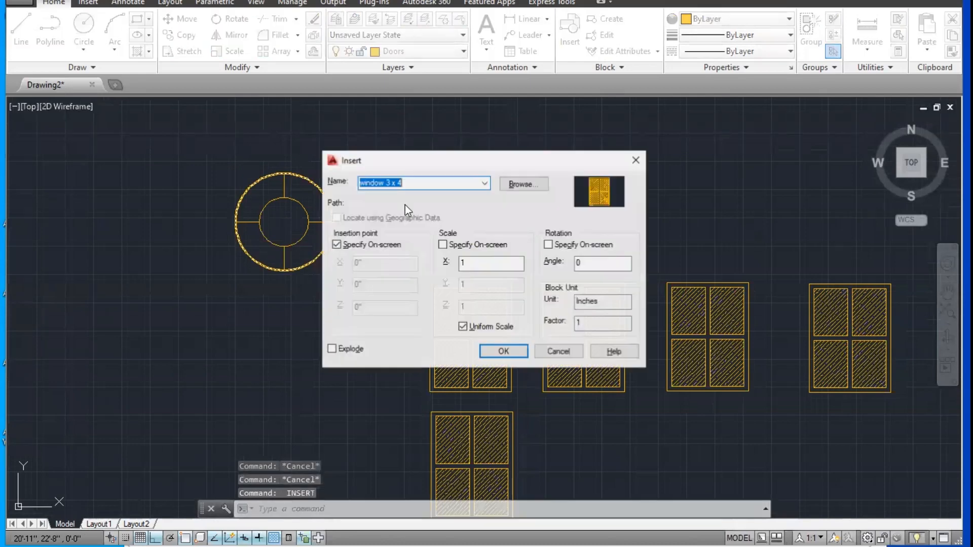
pyautogui.click(485, 182)
pyautogui.click(428, 197)
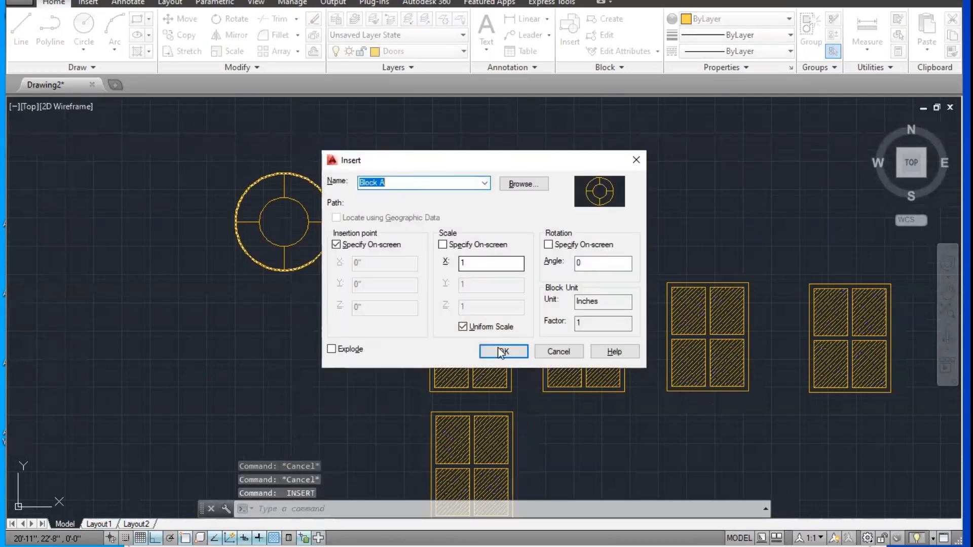
pyautogui.click(503, 352)
pyautogui.click(426, 231)
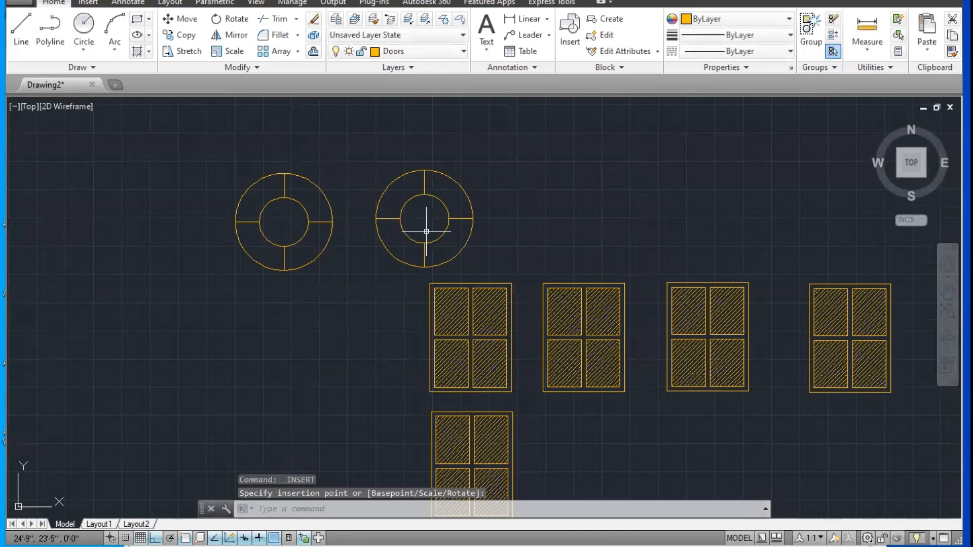
# Step: Select the inserted round block and the original symbol's outer circle to compare how each is picked
pyautogui.click(444, 225)
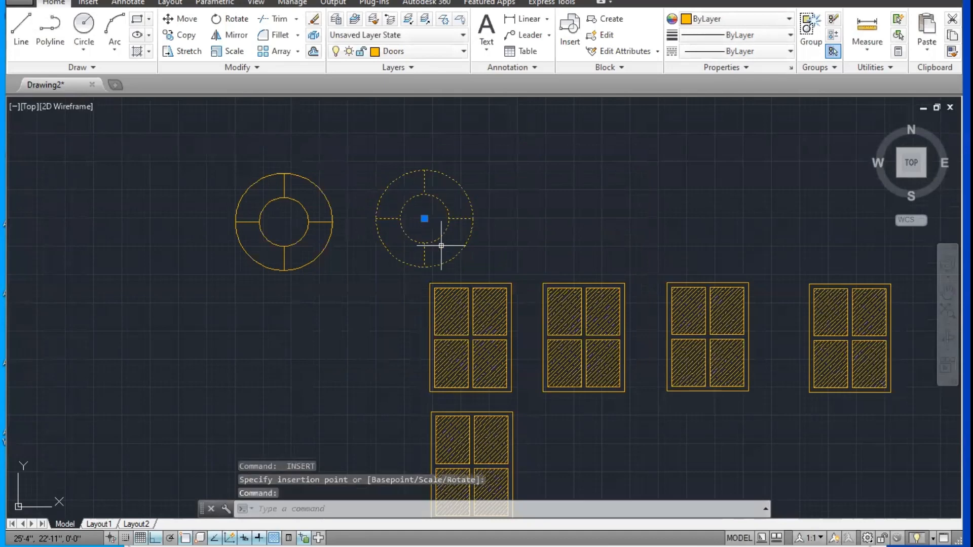
pyautogui.press('Escape')
pyautogui.click(330, 211)
pyautogui.press('Escape')
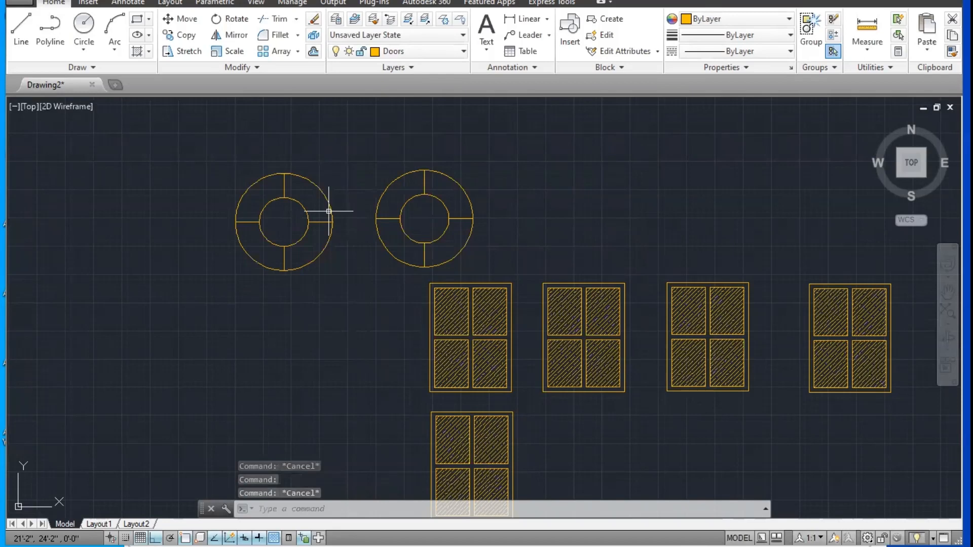
# Step: Insert two more "Block A" symbols at uniform scale 1, extending the row of round symbols above the windows
pyautogui.moveTo(547, 406); pyautogui.dragTo(500, 383, button='middle')
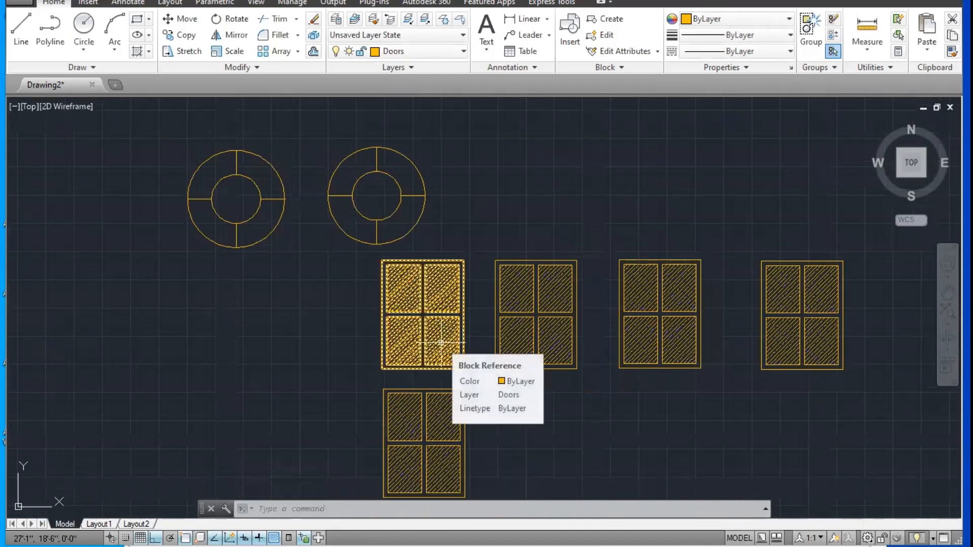
pyautogui.press('Return')
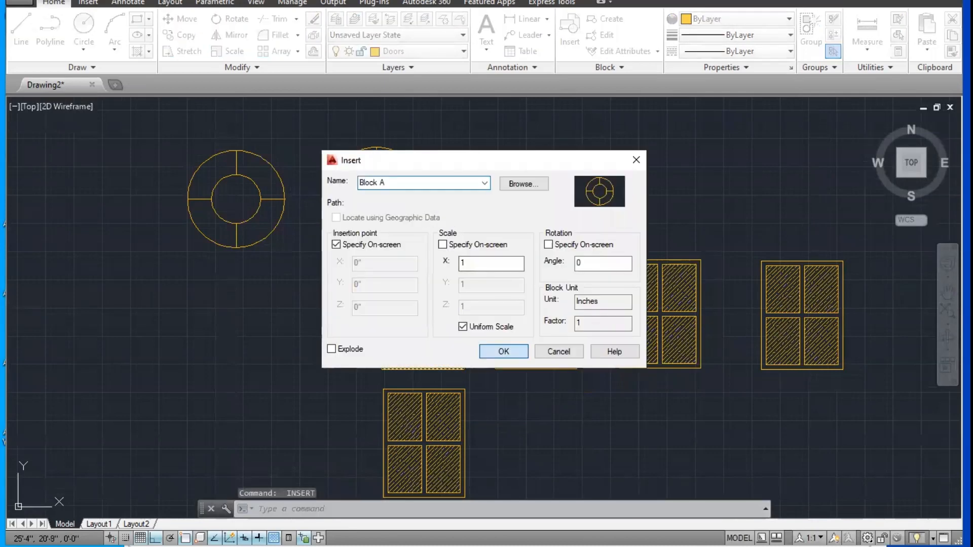
pyautogui.click(494, 351)
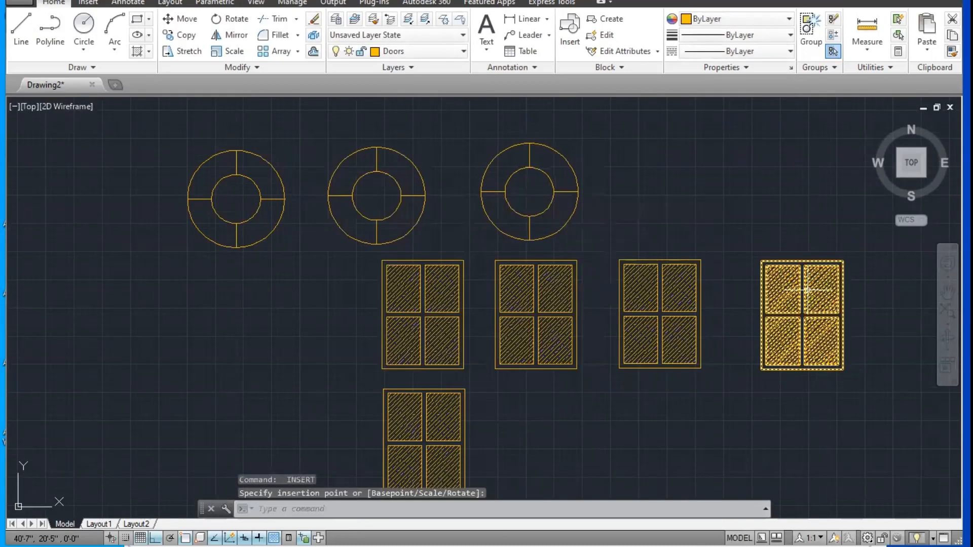
pyautogui.moveTo(409, 342); pyautogui.dragTo(389, 339, button='middle')
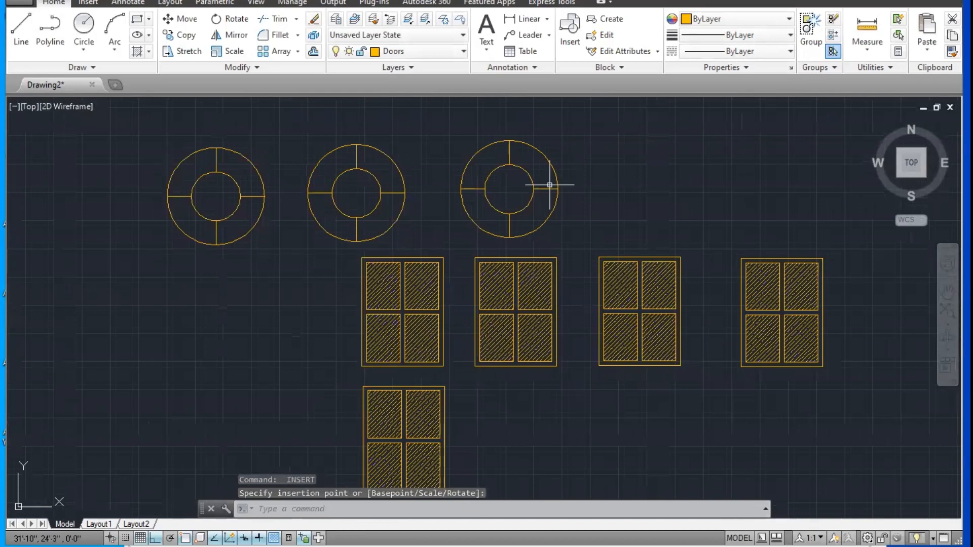
pyautogui.press('Return')
pyautogui.click(503, 351)
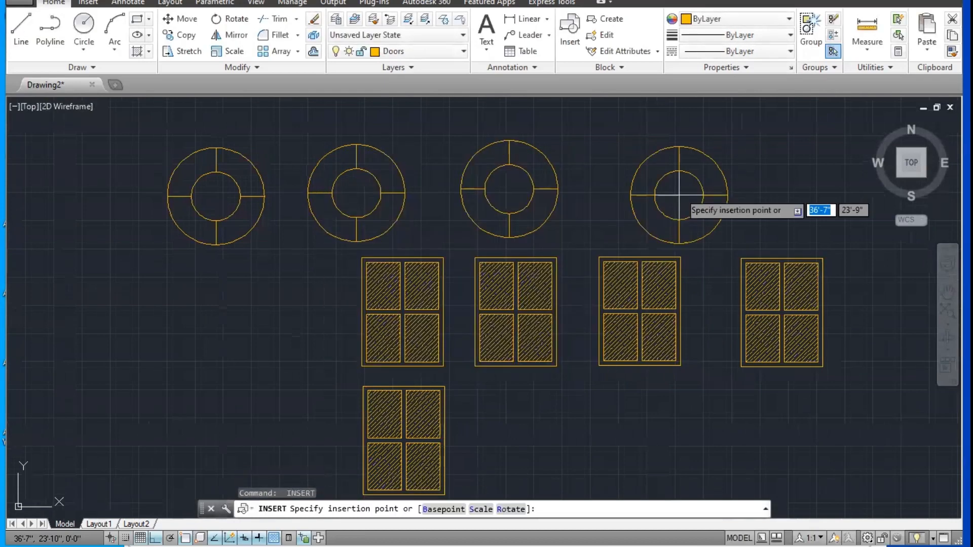
pyautogui.click(653, 189)
pyautogui.press('Escape')
pyautogui.press('Escape')
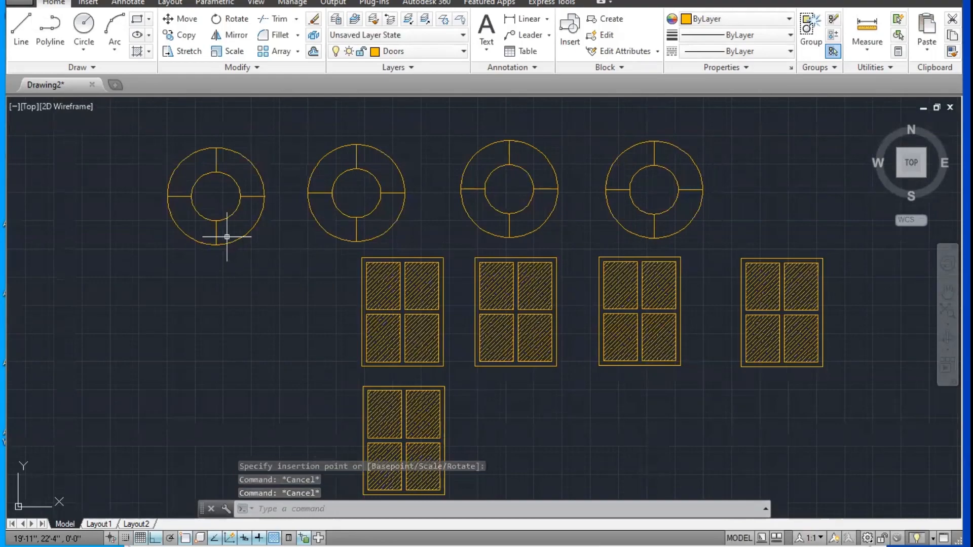
# Step: Insert one more "Block A" at uniform scale 1 at the right end of the round symbol row
pyautogui.moveTo(301, 262); pyautogui.dragTo(222, 208, button='middle')
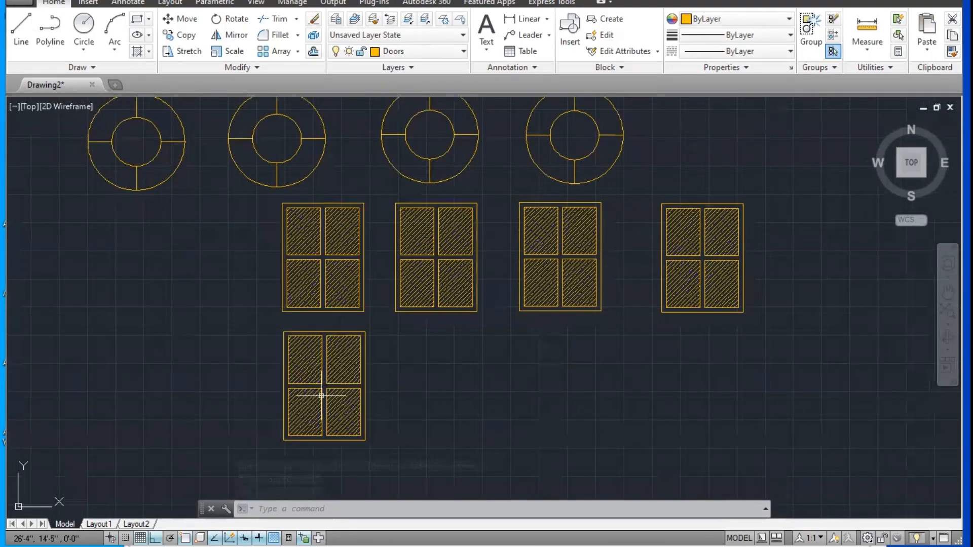
pyautogui.moveTo(321, 396); pyautogui.dragTo(264, 434, button='middle')
pyautogui.press('Return')
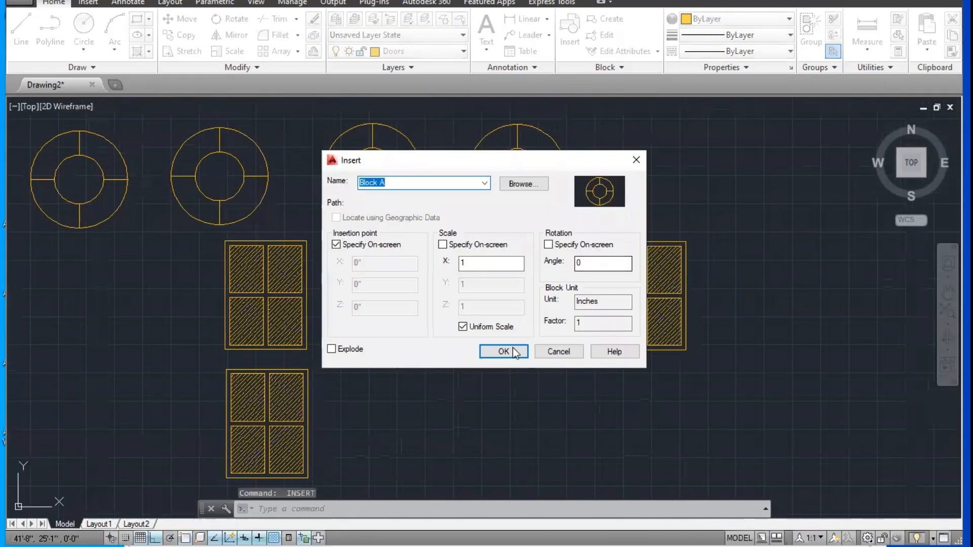
pyautogui.click(503, 350)
pyautogui.click(670, 173)
pyautogui.press('Escape')
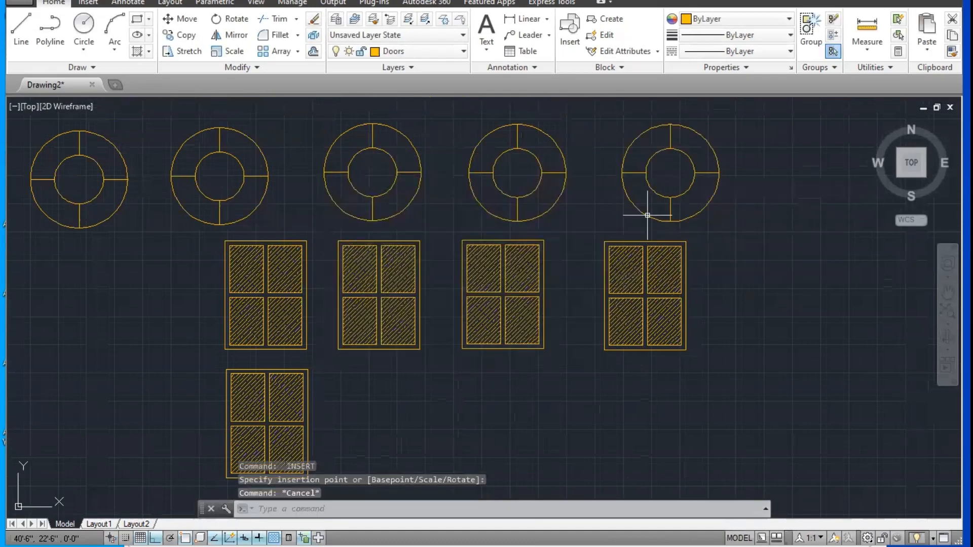
pyautogui.press('Escape')
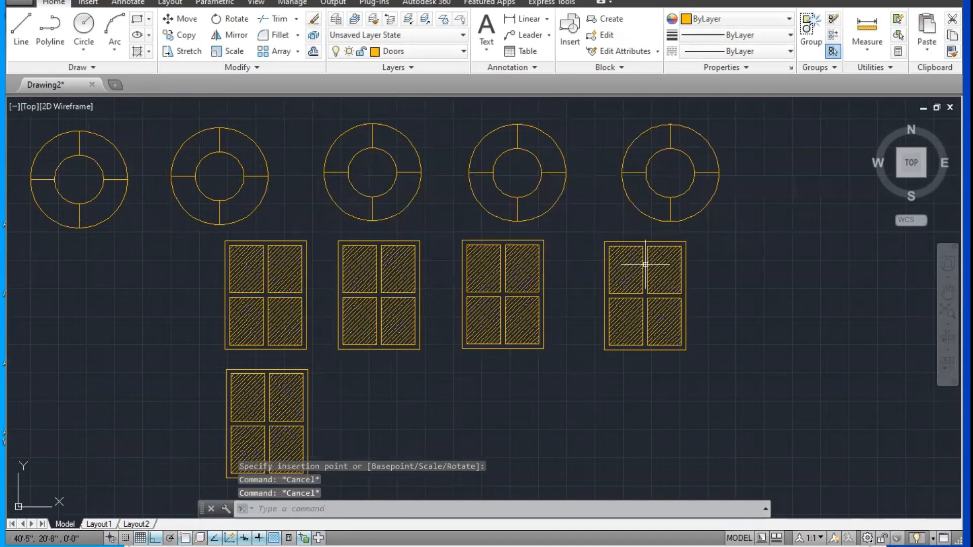
# Step: Select the whole row of round symbols to compare the grips of the original with those of the blocks
pyautogui.moveTo(325, 401); pyautogui.dragTo(375, 418, button='middle')
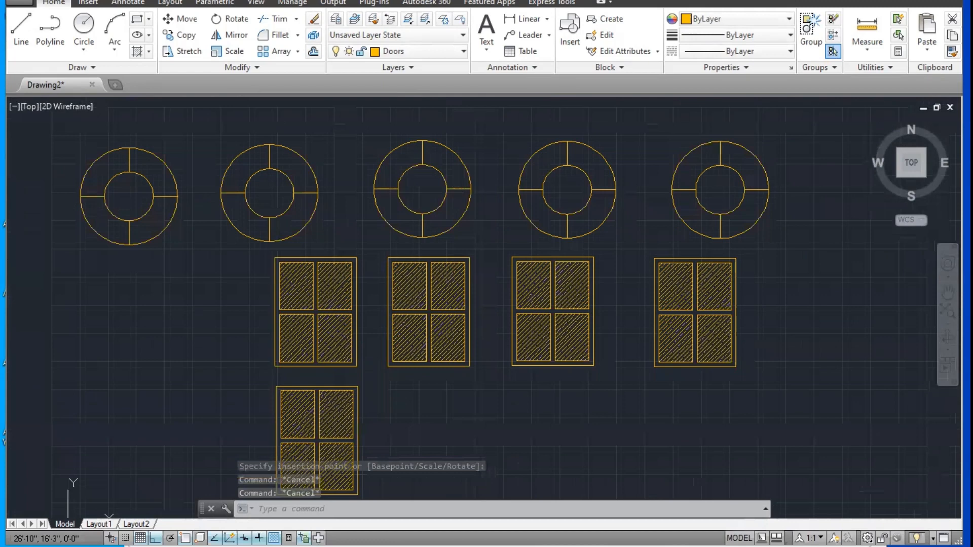
pyautogui.click(809, 159)
pyautogui.click(179, 223)
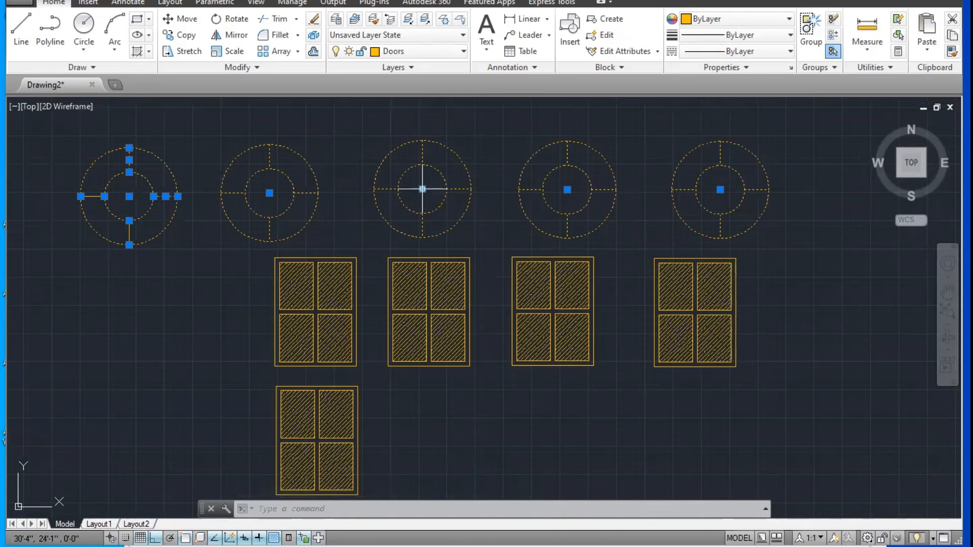
pyautogui.moveTo(354, 191)
pyautogui.mouseDown(button='middle')
pyautogui.moveTo(422, 263)
pyautogui.moveTo(408, 273)
pyautogui.mouseUp(button='middle')
pyautogui.press('Escape')
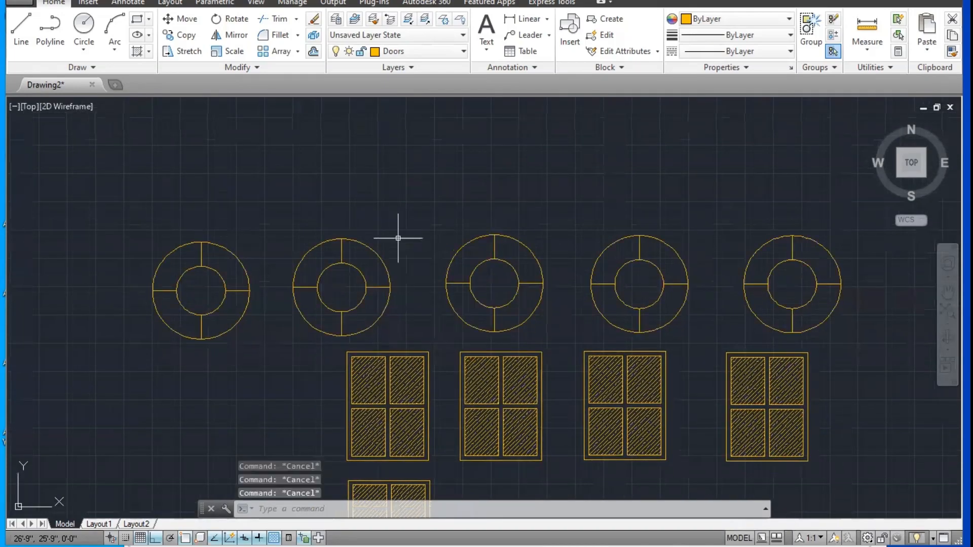
pyautogui.moveTo(398, 237); pyautogui.dragTo(377, 277, button='middle')
pyautogui.write('rec')
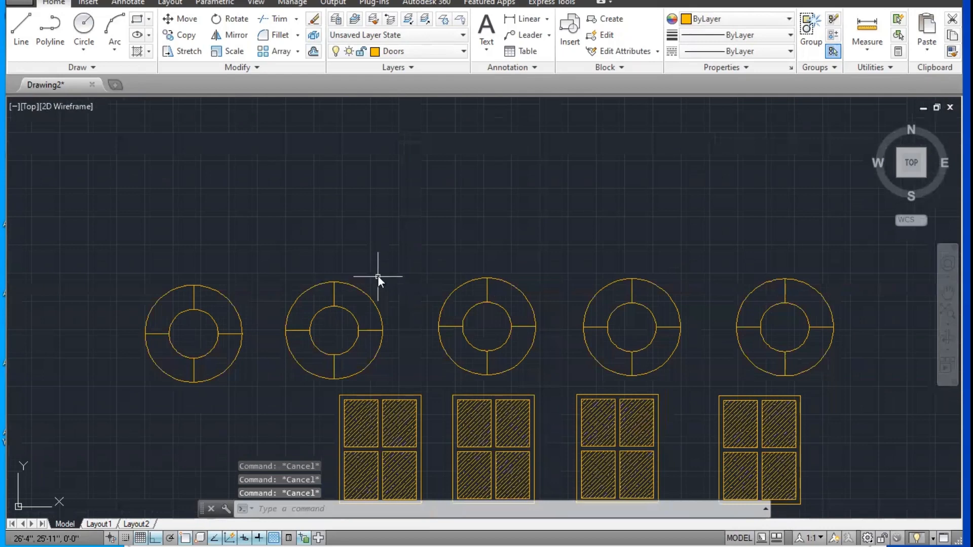
pyautogui.press('Return')
pyautogui.press('Escape')
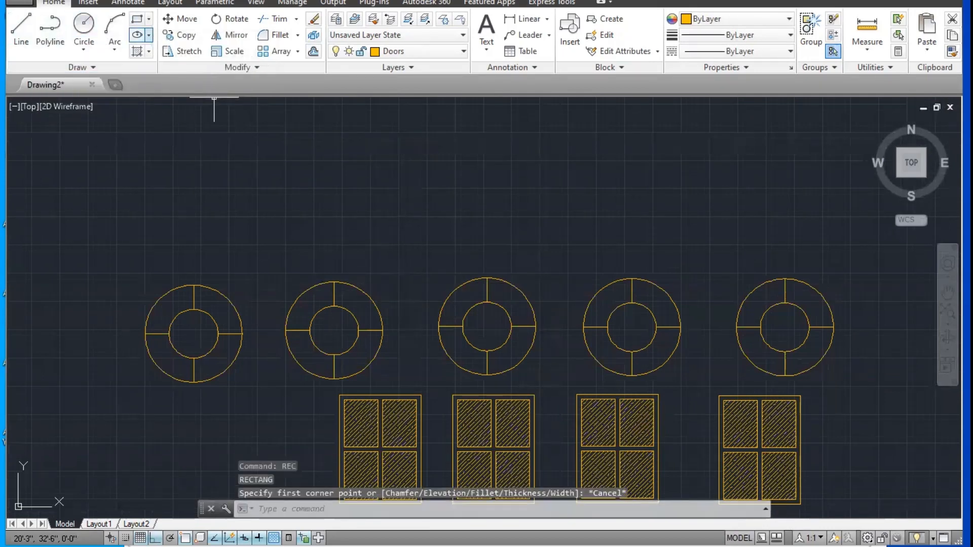
pyautogui.press('Escape')
pyautogui.press('Escape')
# Step: Draw a rectangle about 7' wide and 3'-4" high in the empty area above the two leftmost round symbols
pyautogui.write('rec')
pyautogui.press('Return')
pyautogui.moveTo(188, 172); pyautogui.dragTo(201, 177, button='middle')
pyautogui.click(179, 135)
pyautogui.click(367, 226)
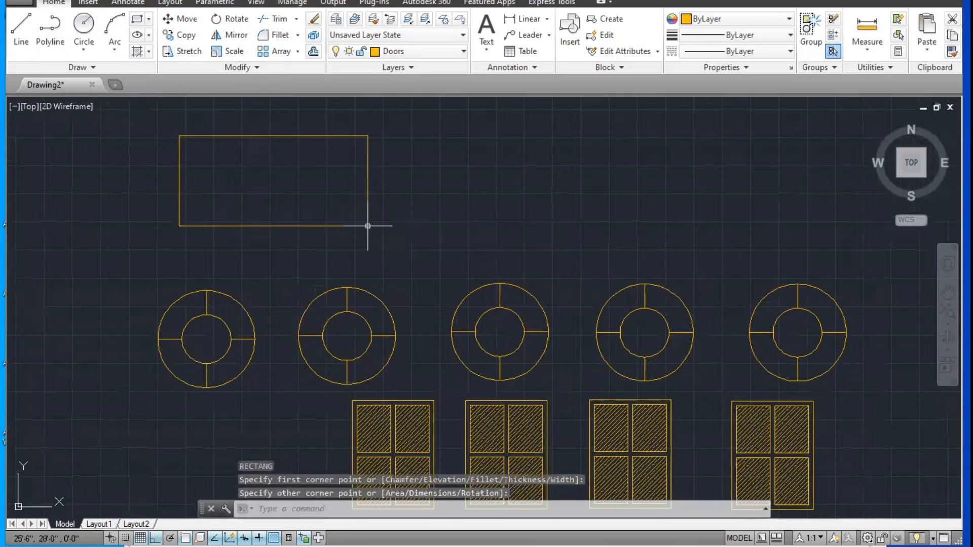
# Step: Draw two 2-Point circles using the rectangle's left and right sides as their diameters
pyautogui.click(80, 45)
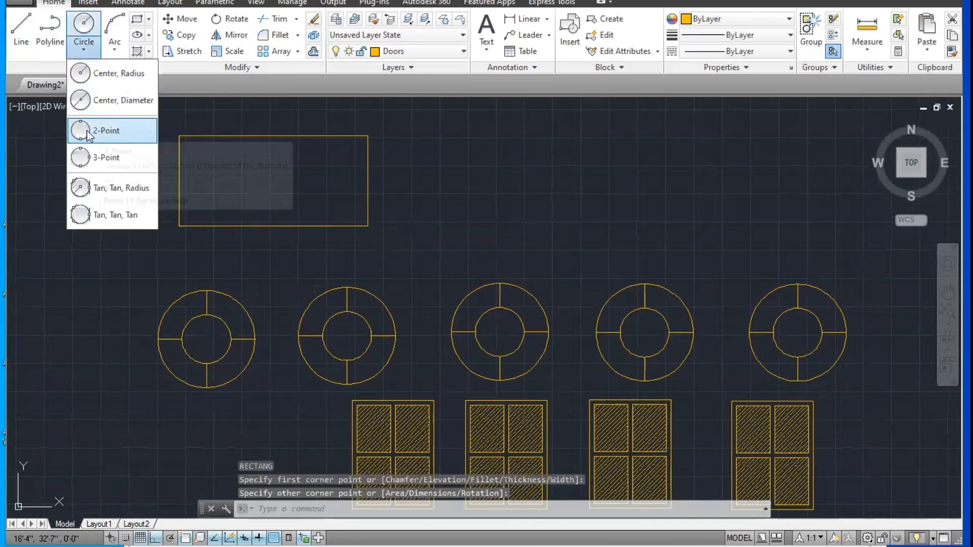
pyautogui.click(112, 136)
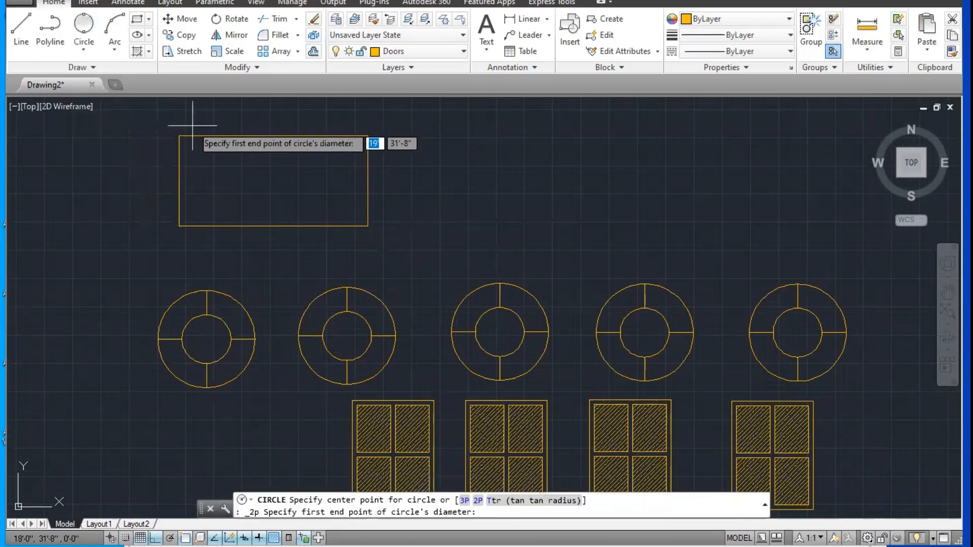
pyautogui.click(179, 136)
pyautogui.click(179, 225)
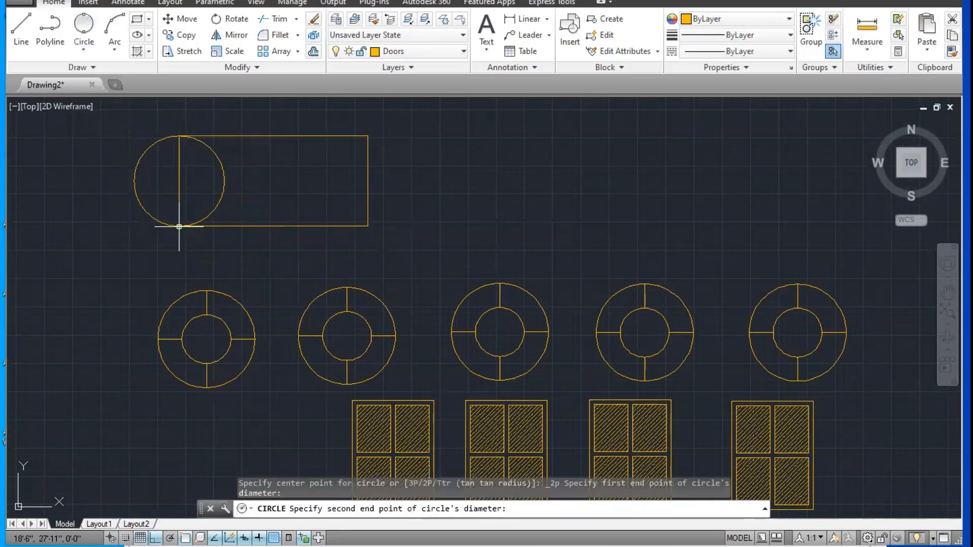
pyautogui.click(84, 25)
pyautogui.click(368, 135)
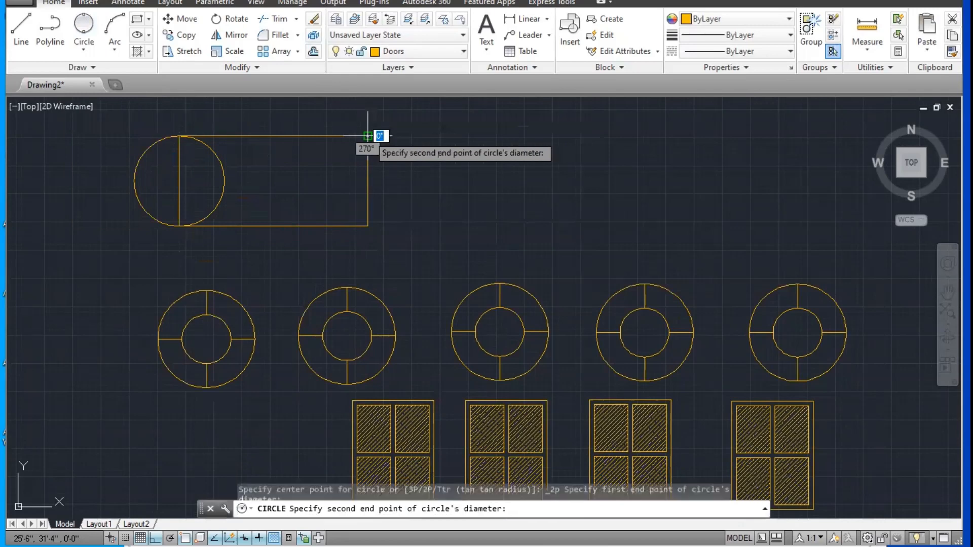
pyautogui.click(368, 226)
# Step: Trim the rectangle's short sides and the inner halves of both circles to leave a rounded slot outline
pyautogui.moveTo(262, 190); pyautogui.dragTo(287, 215, button='middle')
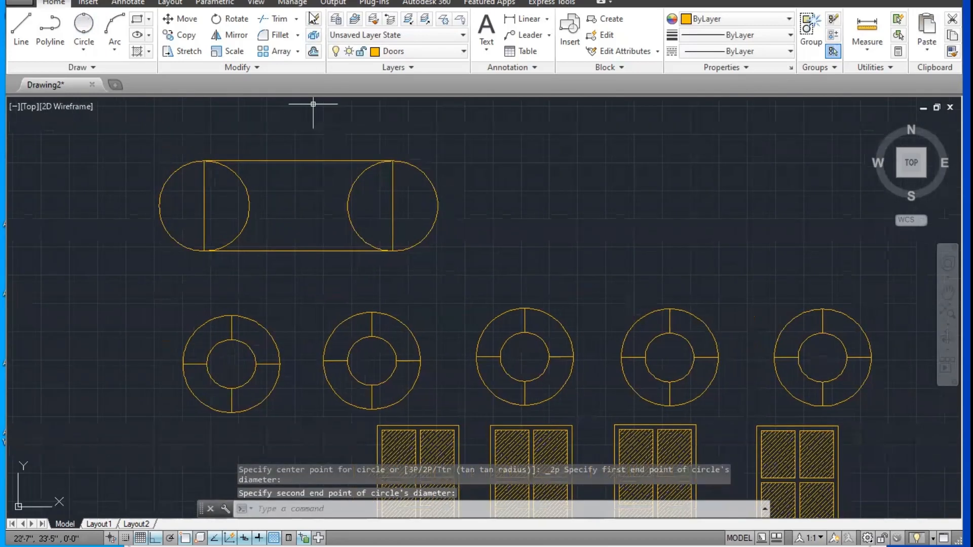
pyautogui.click(279, 22)
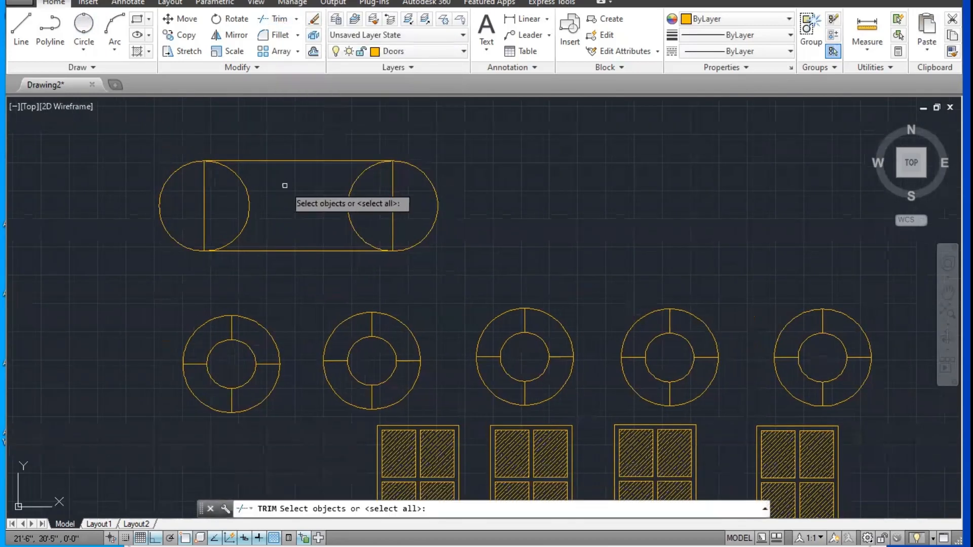
pyautogui.press('Return')
pyautogui.click(427, 198)
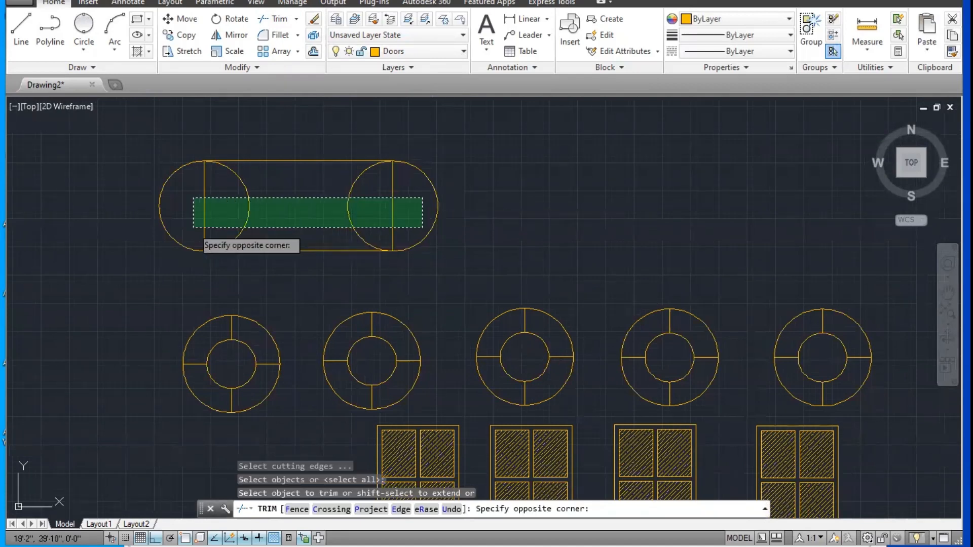
pyautogui.click(196, 224)
pyautogui.click(205, 224)
pyautogui.click(392, 209)
pyautogui.moveTo(354, 193); pyautogui.dragTo(357, 206, button='middle')
pyautogui.press('Escape')
# Step: Offset both straight edges and both end arcs of the slot outline inward by 2"
pyautogui.write('o')
pyautogui.press('Return')
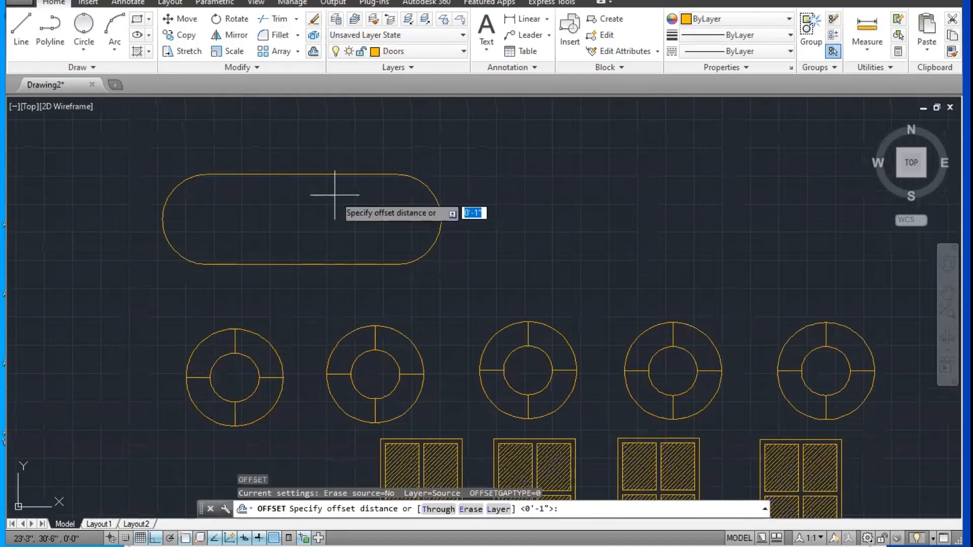
pyautogui.write('2')
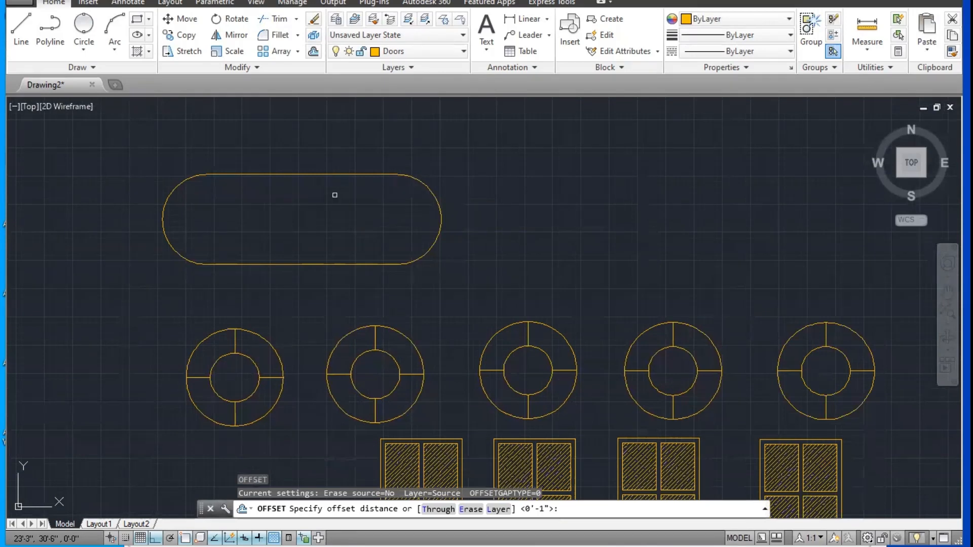
pyautogui.press('Return')
pyautogui.click(326, 175)
pyautogui.click(337, 226)
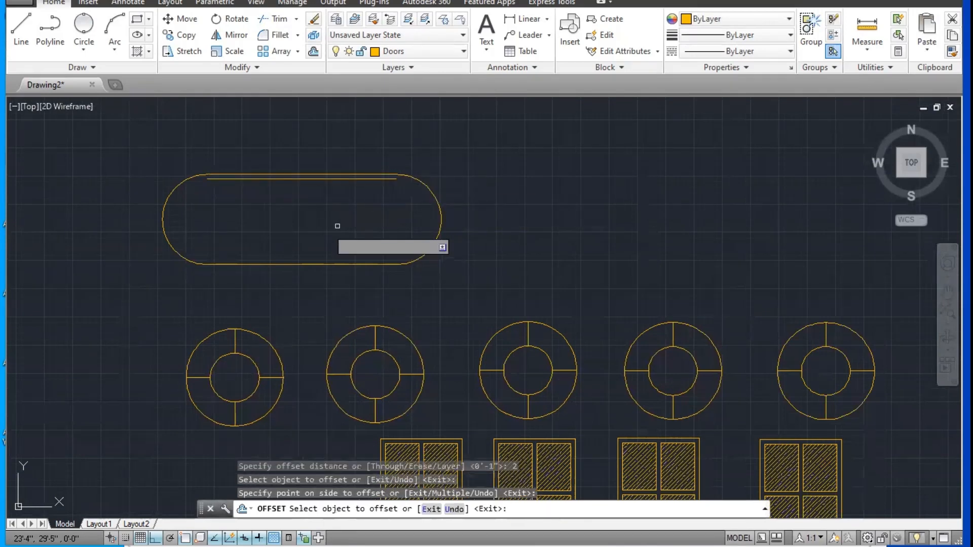
pyautogui.click(433, 194)
pyautogui.click(370, 210)
pyautogui.click(355, 264)
pyautogui.click(350, 224)
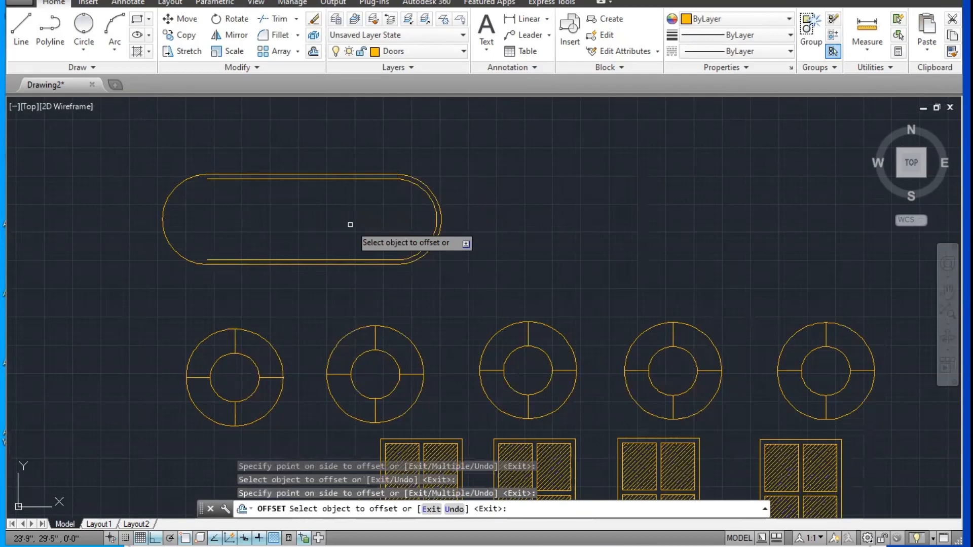
pyautogui.click(162, 219)
pyautogui.click(282, 224)
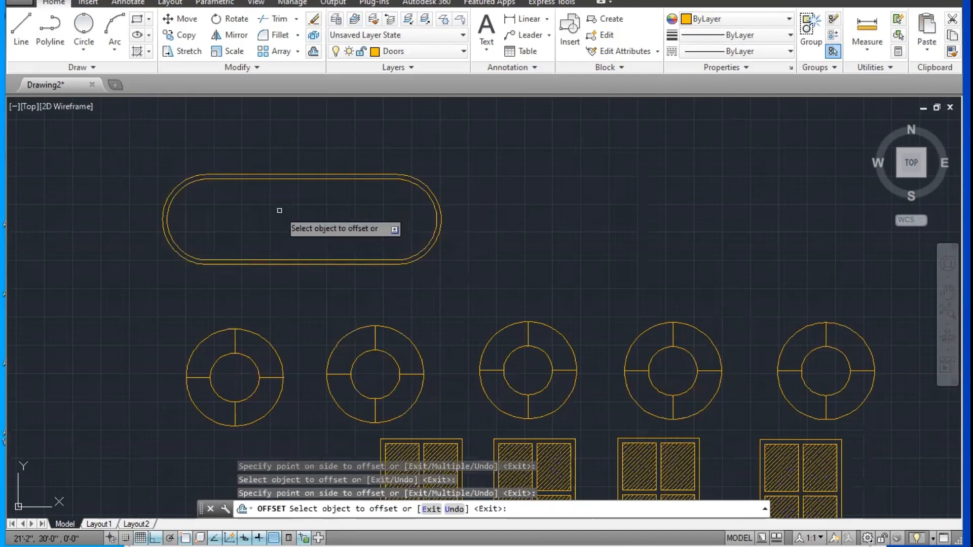
pyautogui.press('Escape')
pyautogui.press('Escape')
# Step: Draw a vertical and a horizontal line through the slot's centre, each spanning the inner outline between midpoints
pyautogui.write('l')
pyautogui.press('Return')
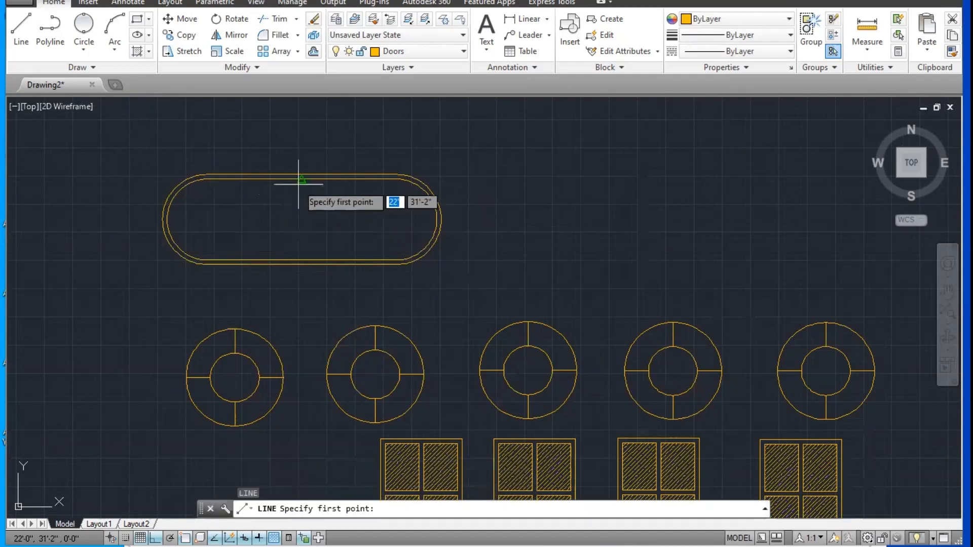
pyautogui.click(301, 179)
pyautogui.click(301, 259)
pyautogui.press('Escape')
pyautogui.press('Return')
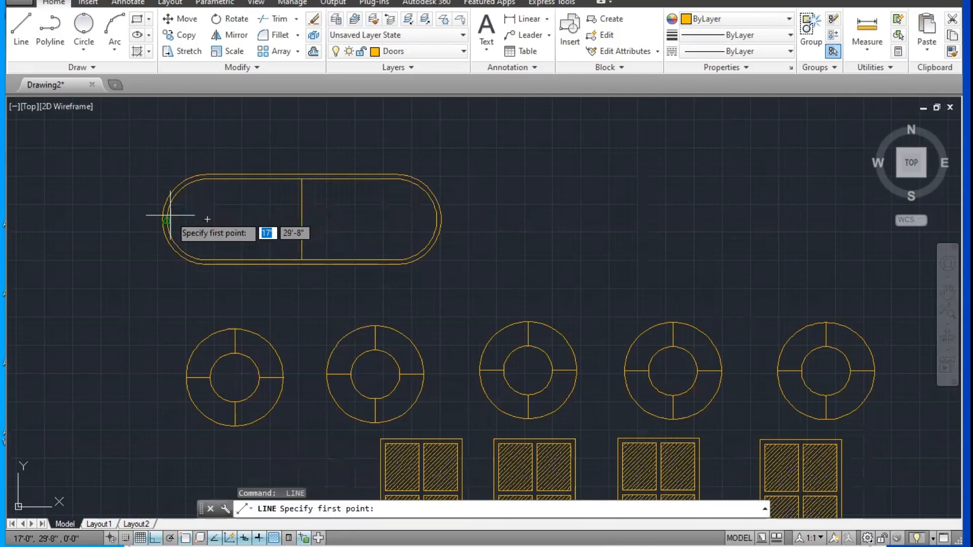
pyautogui.click(164, 219)
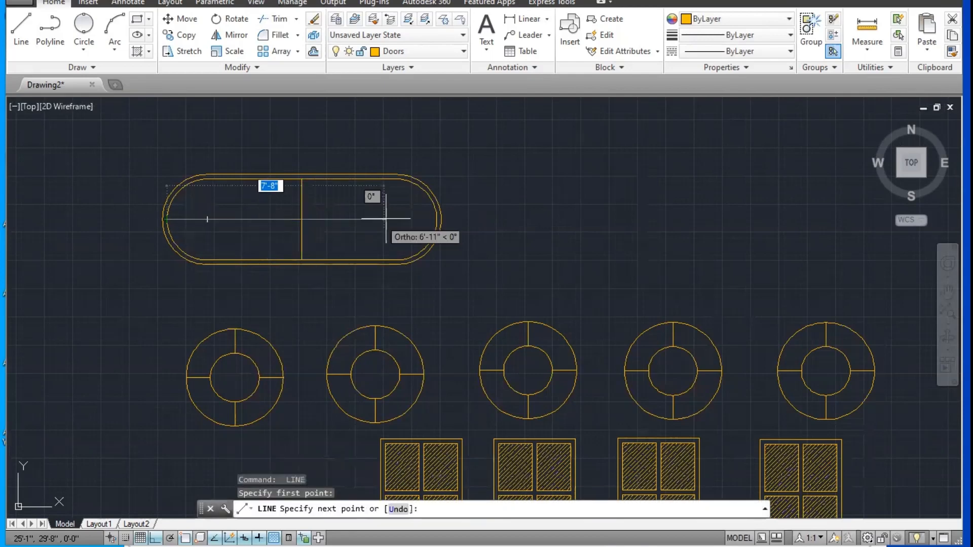
pyautogui.click(437, 219)
pyautogui.press('Escape')
# Step: Draw a circle of about 1'-0" radius centred where the slot's two centre lines cross
pyautogui.scroll(2, 310, 219)
pyautogui.write('c')
pyautogui.press('Return')
pyautogui.click(296, 220)
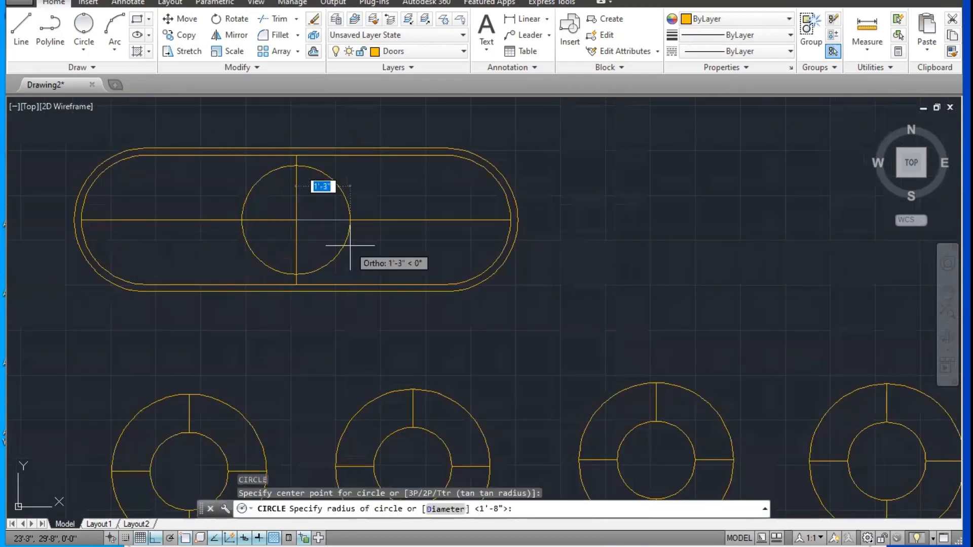
pyautogui.click(339, 243)
# Step: Trim away the parts of both centre lines that lie inside the middle circle
pyautogui.write('tr')
pyautogui.press('Return')
pyautogui.press('Return')
pyautogui.click(322, 237)
pyautogui.click(276, 212)
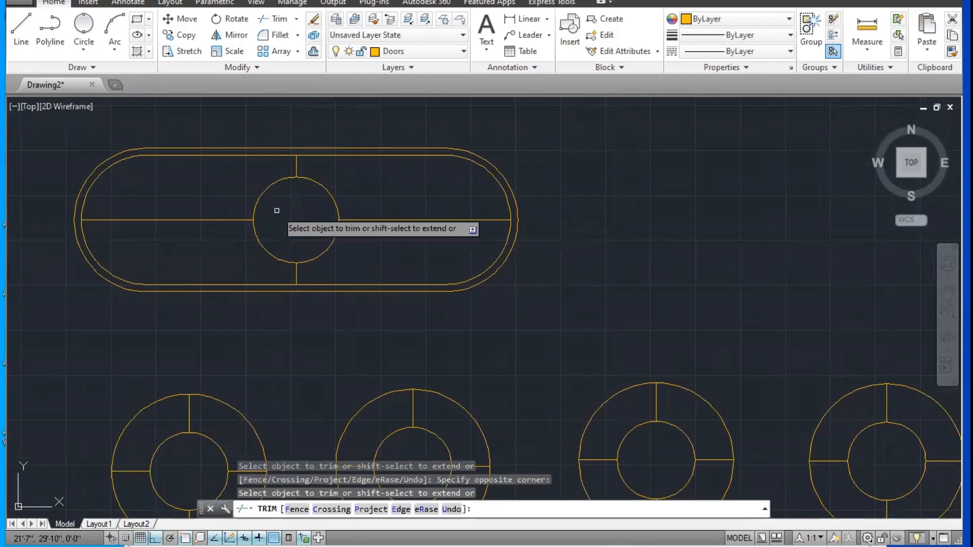
pyautogui.scroll(-4, 372, 209)
pyautogui.press('Escape')
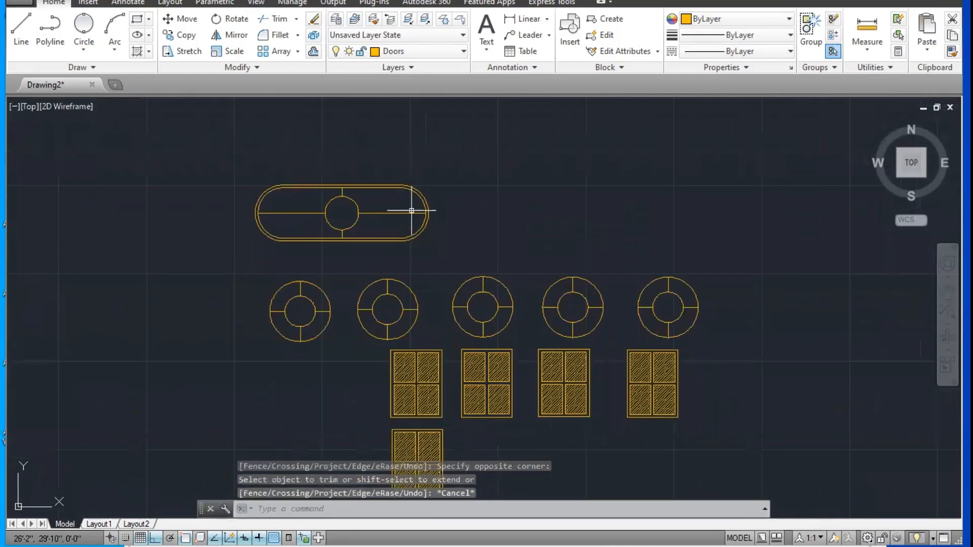
pyautogui.scroll(4, 369, 211)
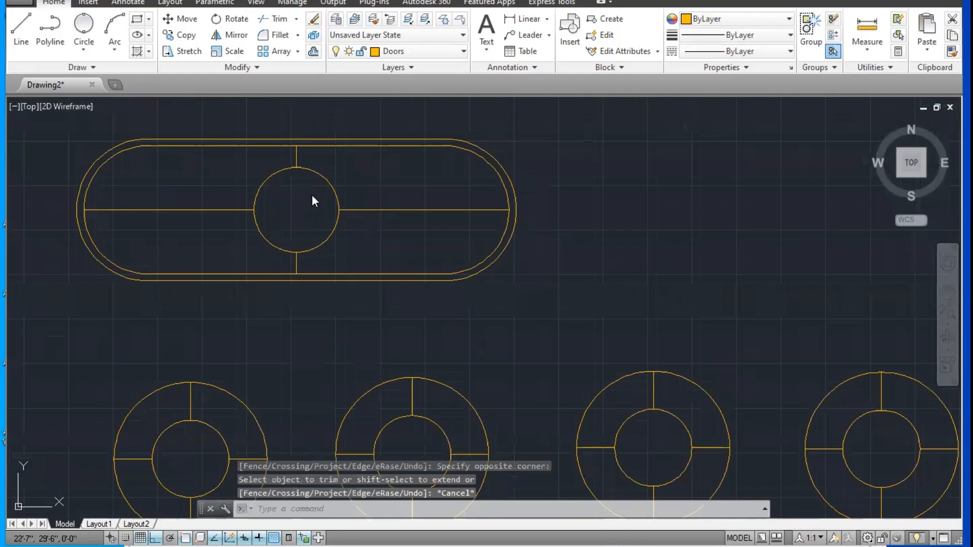
pyautogui.write('v')
pyautogui.press('Return')
pyautogui.press('Escape')
# Step: Draw a concentric circle of about 11" radius just inside the slot's middle circle
pyautogui.write('c')
pyautogui.press('Return')
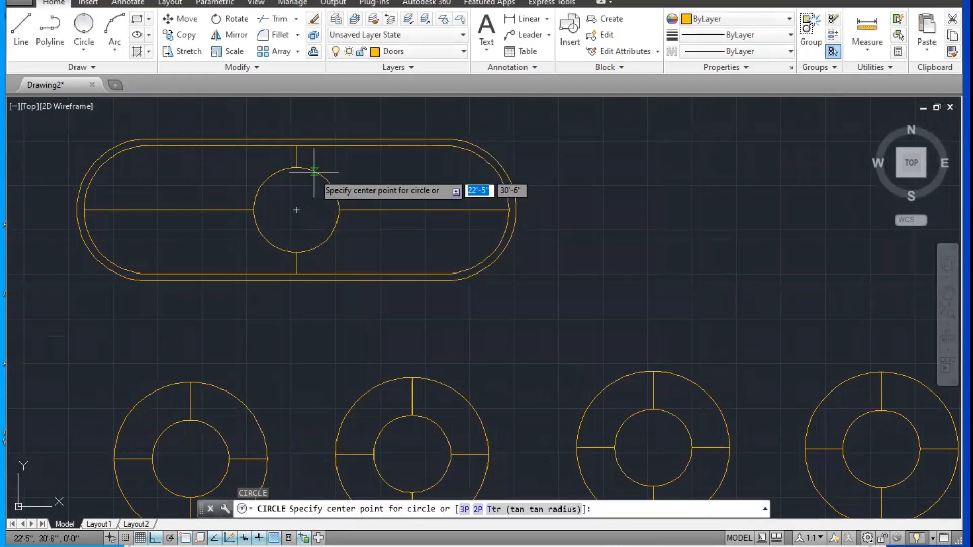
pyautogui.click(297, 209)
pyautogui.scroll(5, 304, 211)
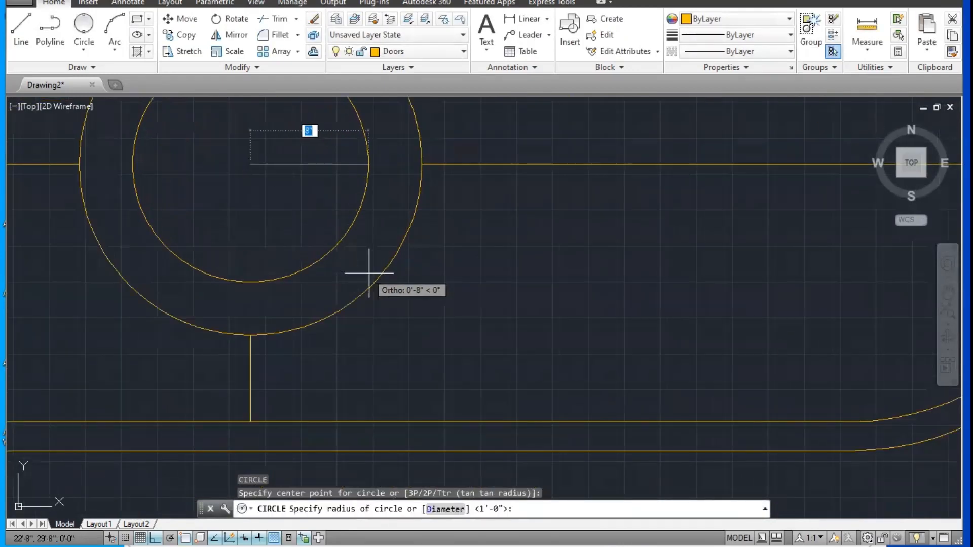
pyautogui.click(412, 288)
pyautogui.scroll(-5, 409, 293)
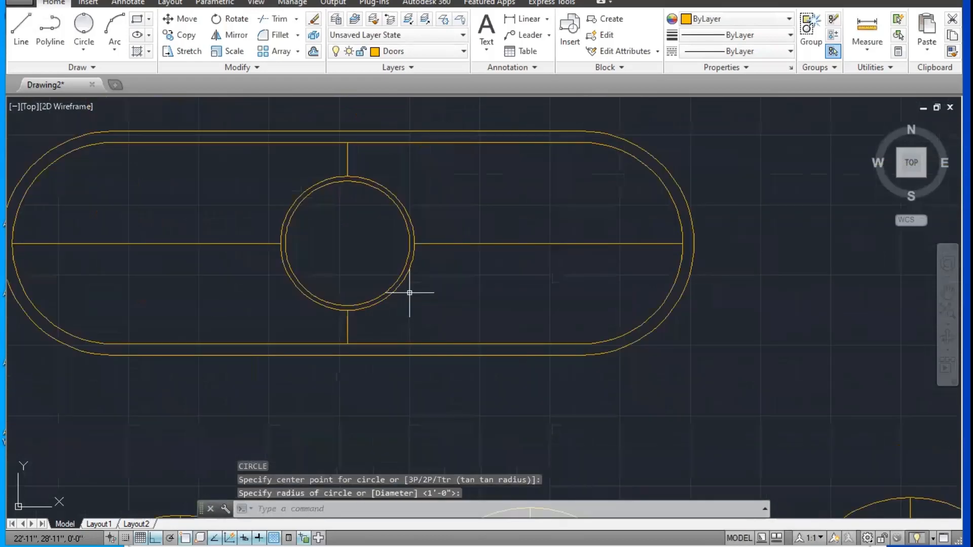
# Step: Define the whole slot shape as block "Block B" with the circle's centre as base point, deleting the original objects
pyautogui.scroll(-2, 461, 271)
pyautogui.scroll(2, 465, 304)
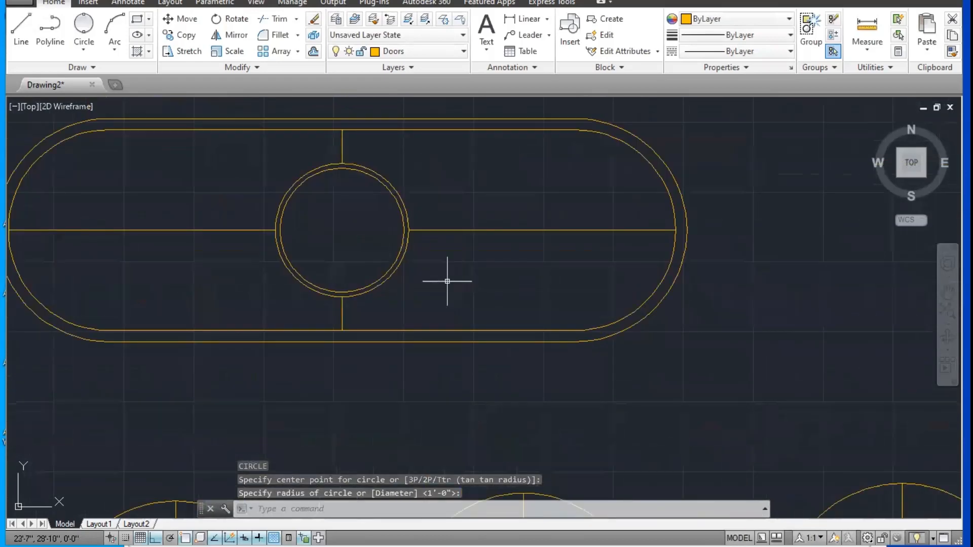
pyautogui.scroll(-5, 445, 275)
pyautogui.click(564, 207)
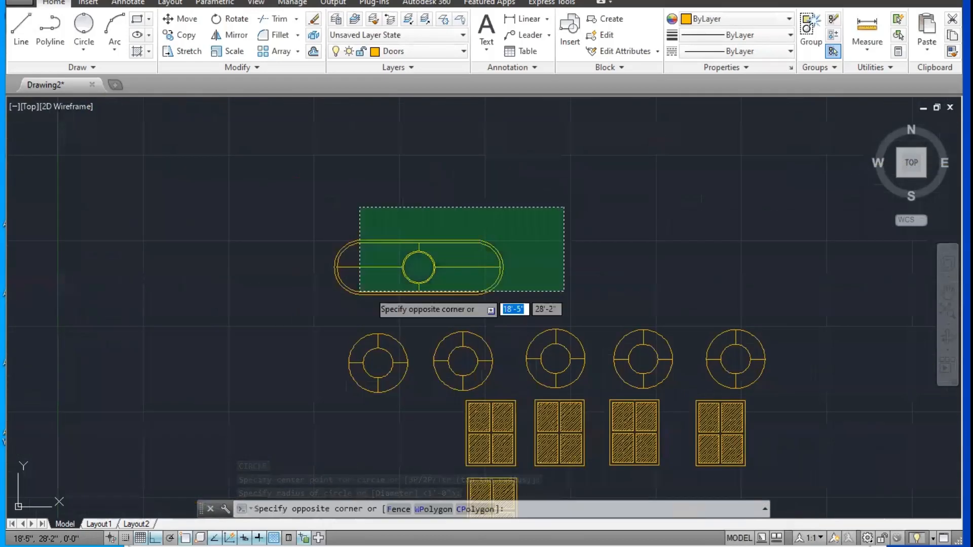
pyautogui.click(295, 304)
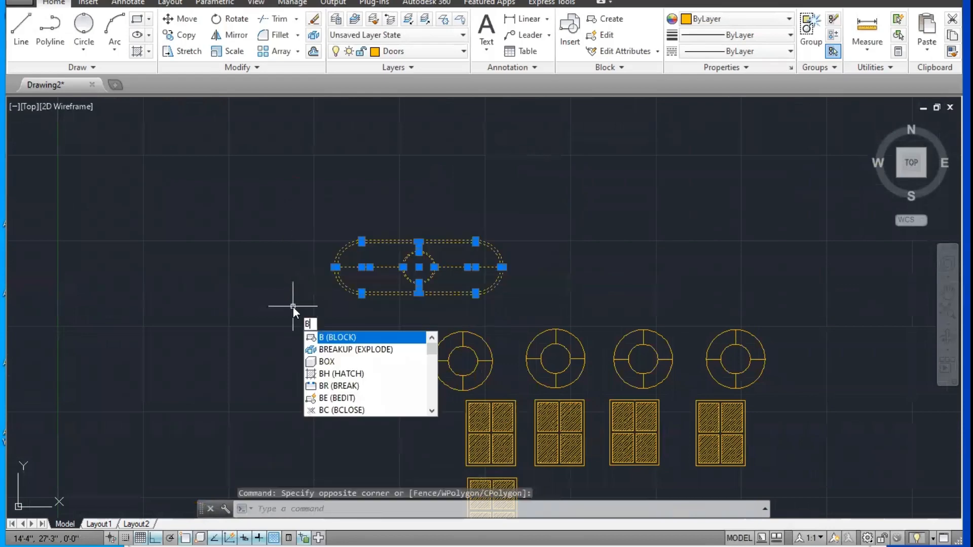
pyautogui.press('Return')
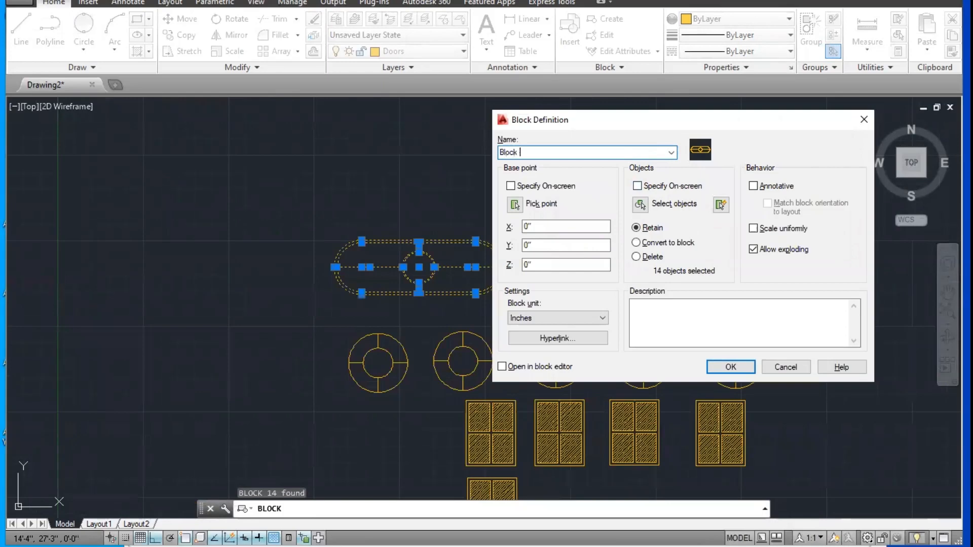
pyautogui.click(514, 204)
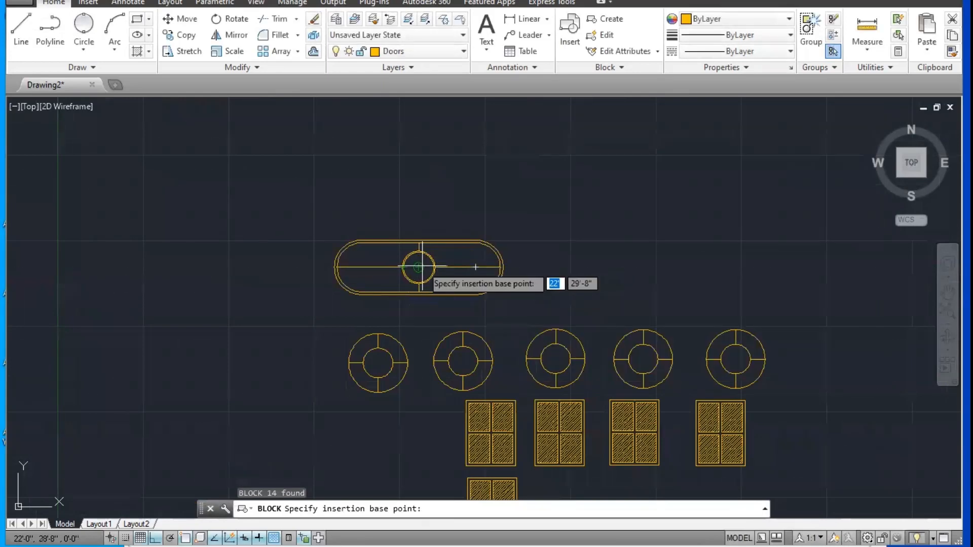
pyautogui.click(419, 267)
pyautogui.moveTo(664, 120); pyautogui.dragTo(691, 105)
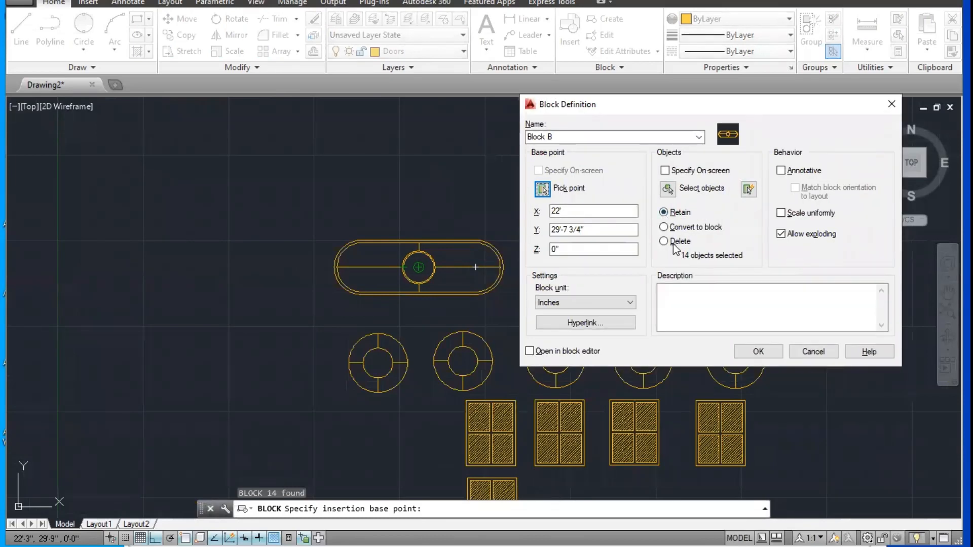
pyautogui.click(674, 243)
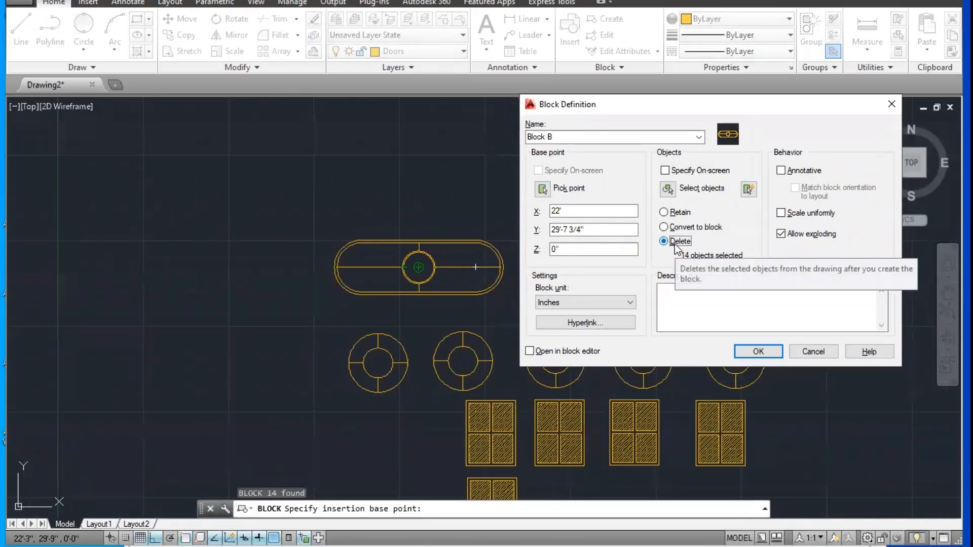
pyautogui.click(758, 352)
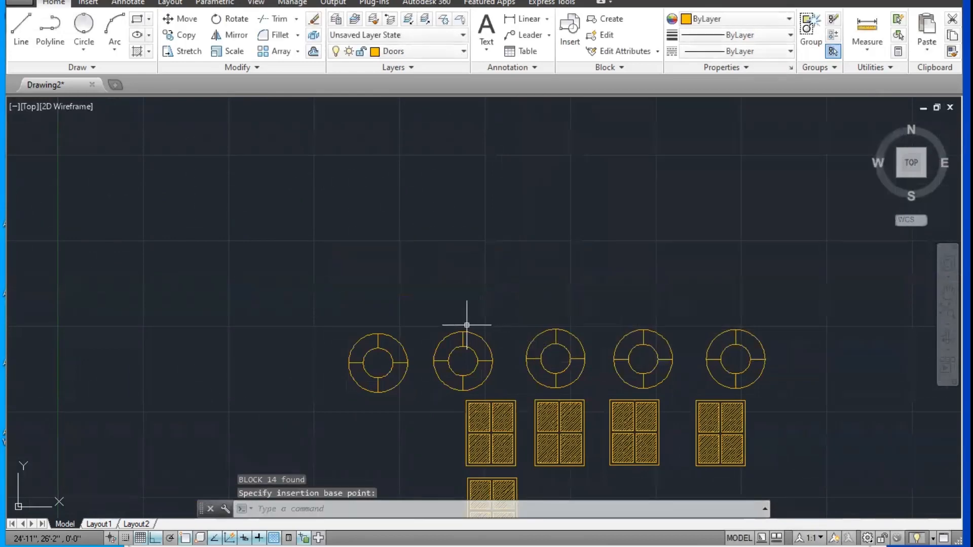
# Step: Draw a large upright rectangle in the empty area left of the Y axis, with its base level with the origin
pyautogui.scroll(-5, 487, 247)
pyautogui.moveTo(486, 248); pyautogui.dragTo(618, 246, button='middle')
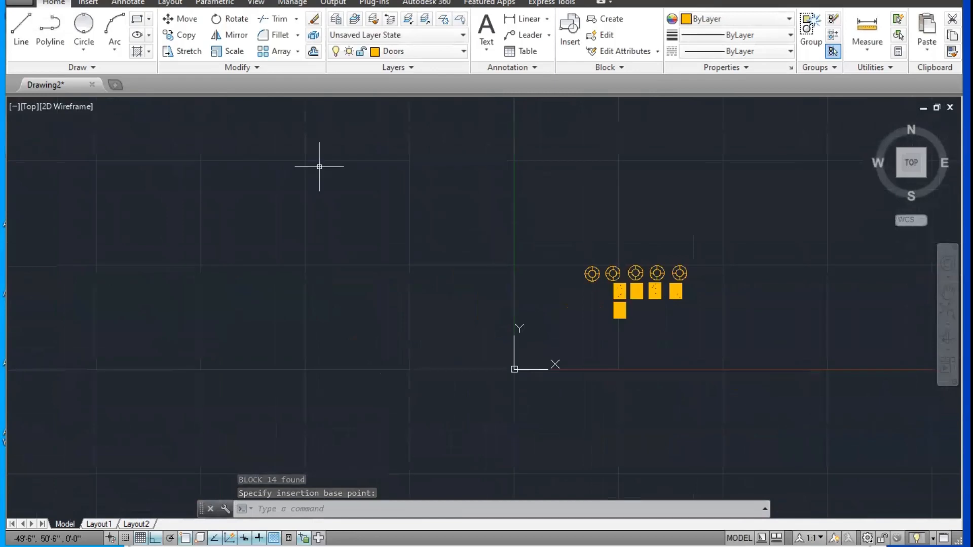
pyautogui.press('Escape')
pyautogui.press('Escape')
pyautogui.write('r3c')
pyautogui.press('Return')
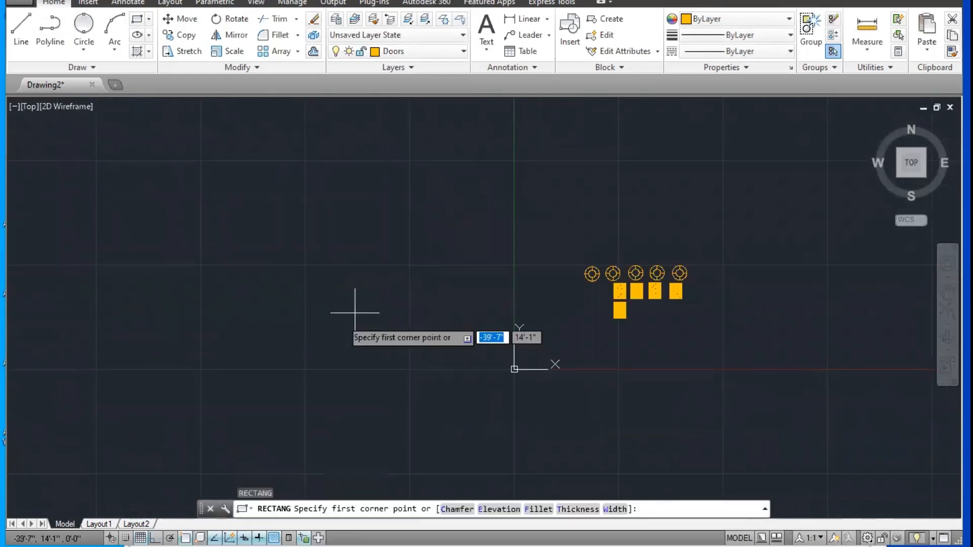
pyautogui.click(282, 369)
pyautogui.click(464, 111)
# Step: Insert "Block B" at uniform scale 1 inside the large rectangle near its upper left corner
pyautogui.moveTo(307, 242); pyautogui.dragTo(252, 299, button='middle')
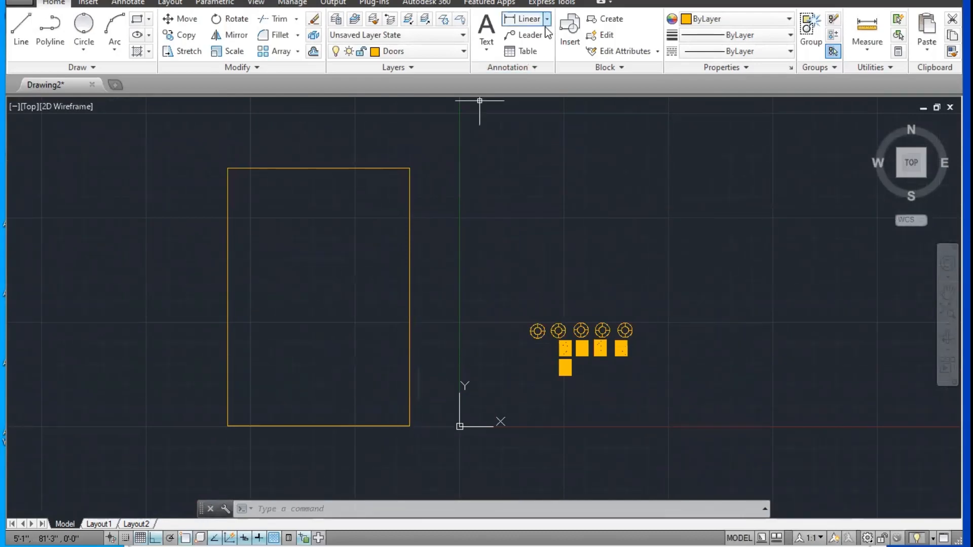
pyautogui.click(570, 31)
pyautogui.click(485, 182)
pyautogui.click(402, 212)
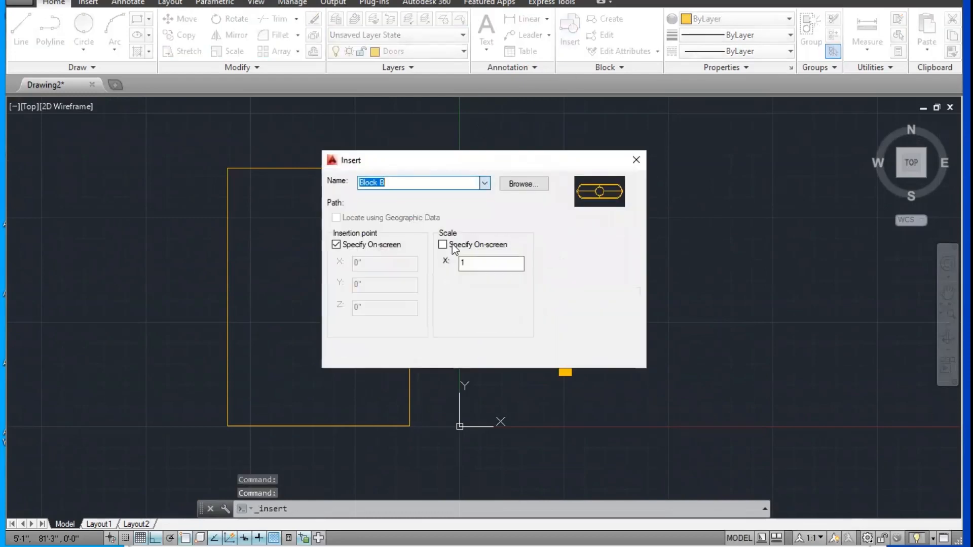
pyautogui.click(502, 352)
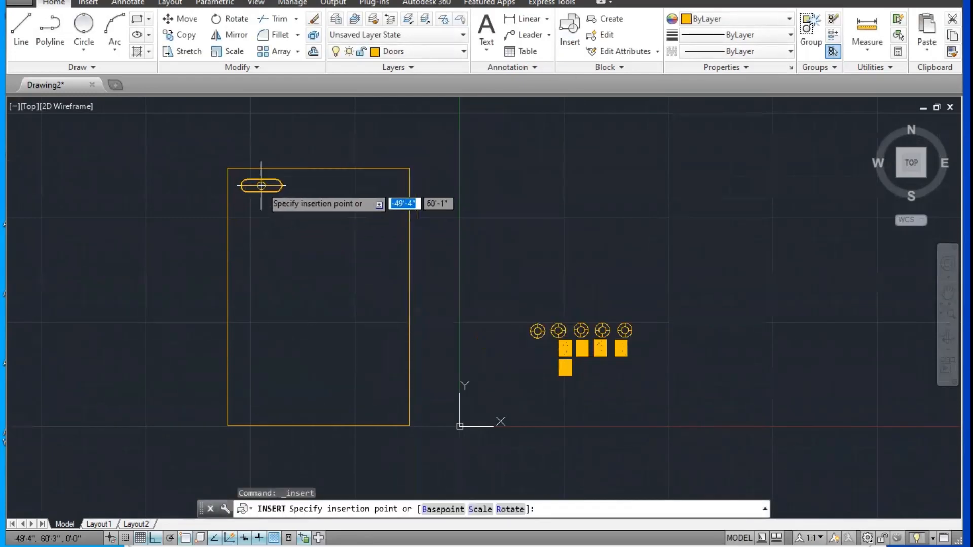
pyautogui.click(259, 181)
# Step: Insert three more "Block B" copies in the large rectangle: near its upper right corner and at mid-height on the left and right
pyautogui.press('Return')
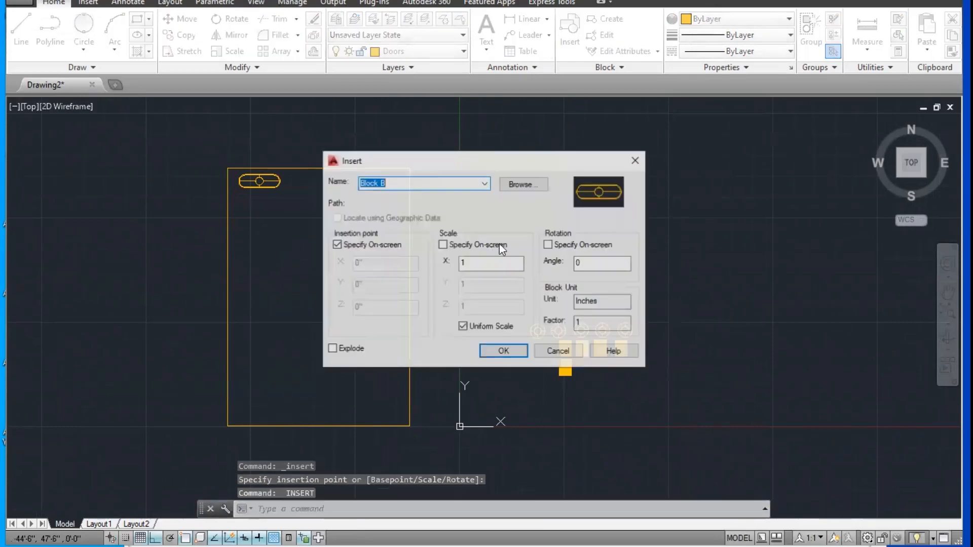
pyautogui.click(501, 350)
pyautogui.click(379, 187)
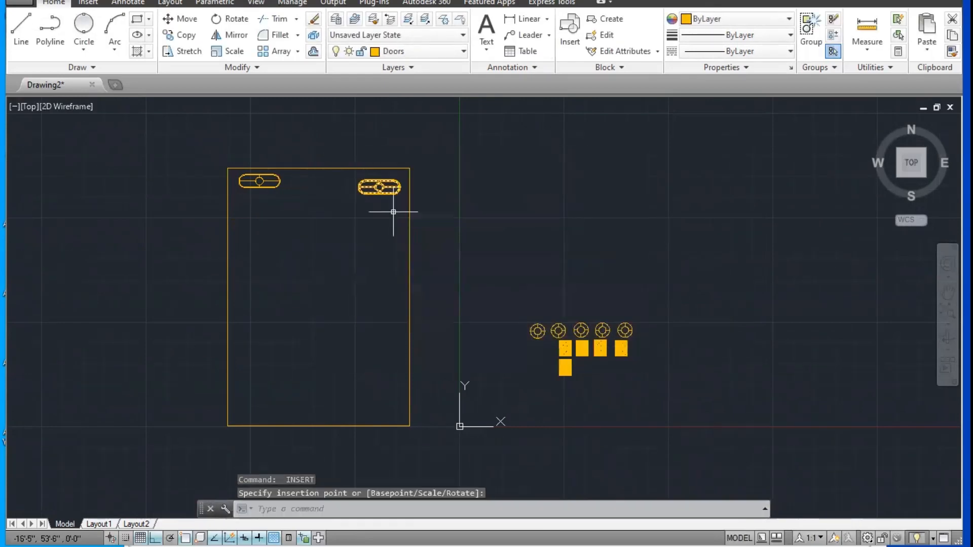
pyautogui.press('Return')
pyautogui.click(501, 350)
pyautogui.click(259, 302)
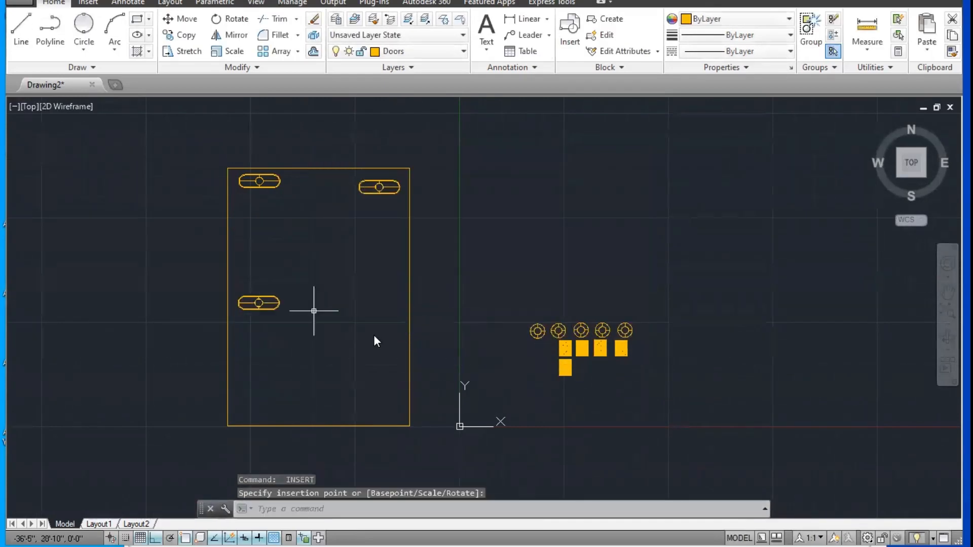
pyautogui.press('Return')
pyautogui.click(503, 351)
pyautogui.click(374, 301)
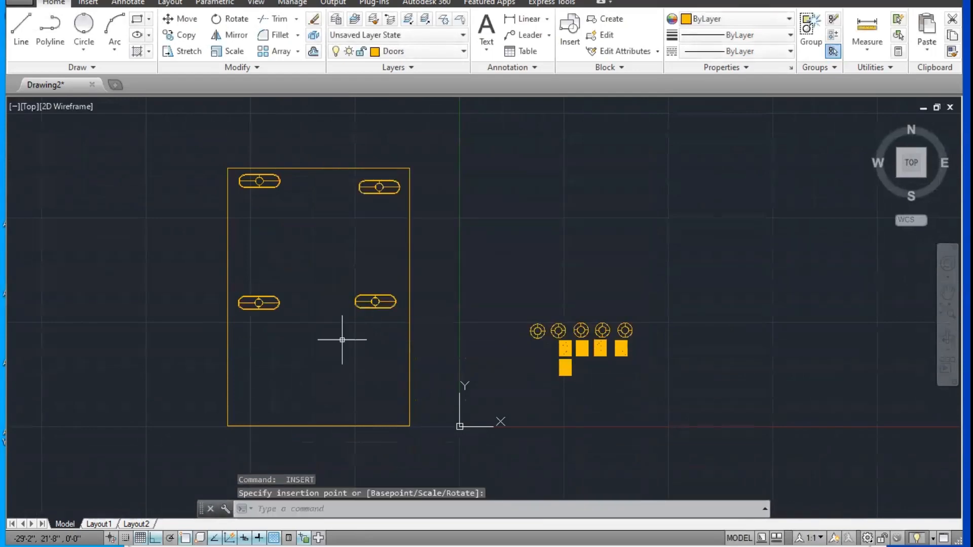
# Step: Draw a 3' horizontal line and a 3' vertical line rising from its right end, in the empty area right of the Y axis
pyautogui.press('Escape')
pyautogui.press('Escape')
pyautogui.scroll(2, 478, 146)
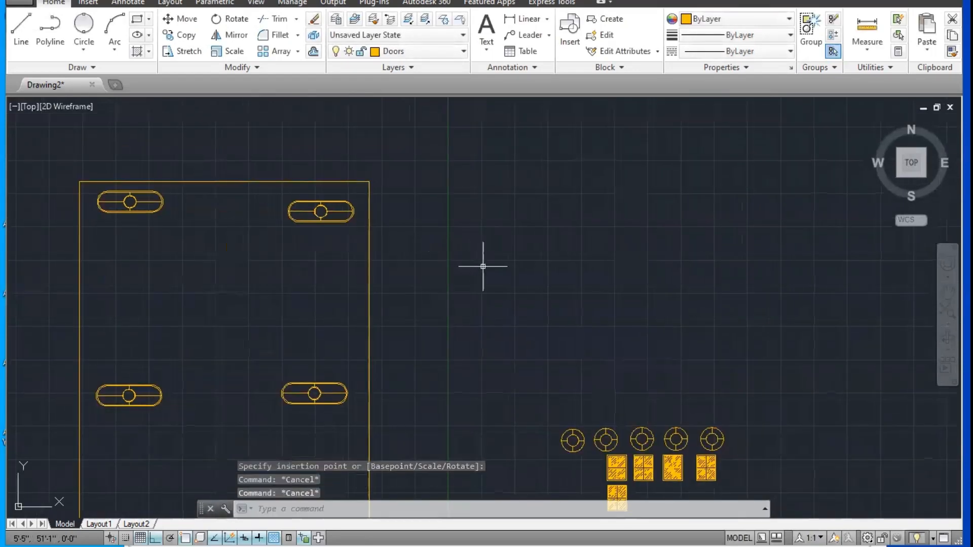
pyautogui.press('Escape')
pyautogui.scroll(2, 549, 267)
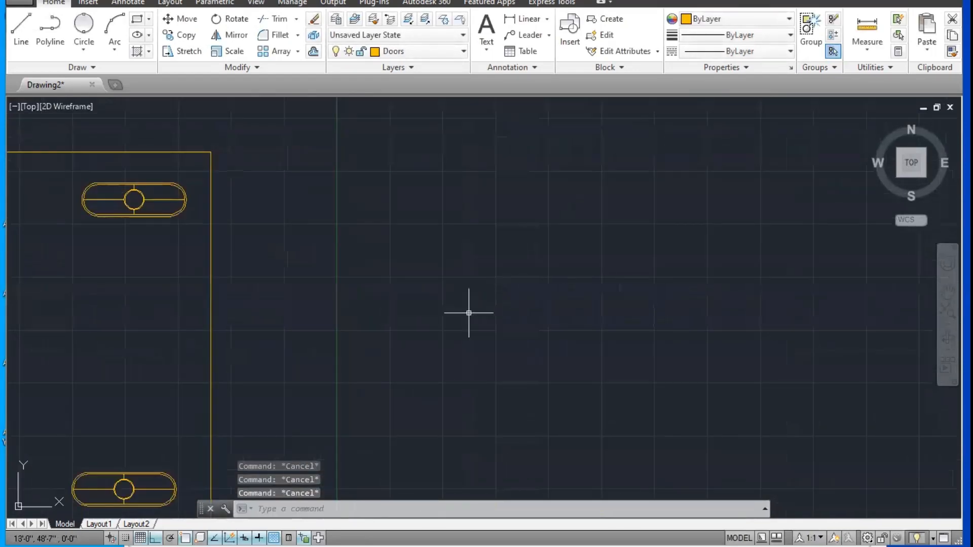
pyautogui.write('l')
pyautogui.press('Return')
pyautogui.click(463, 336)
pyautogui.write('3')
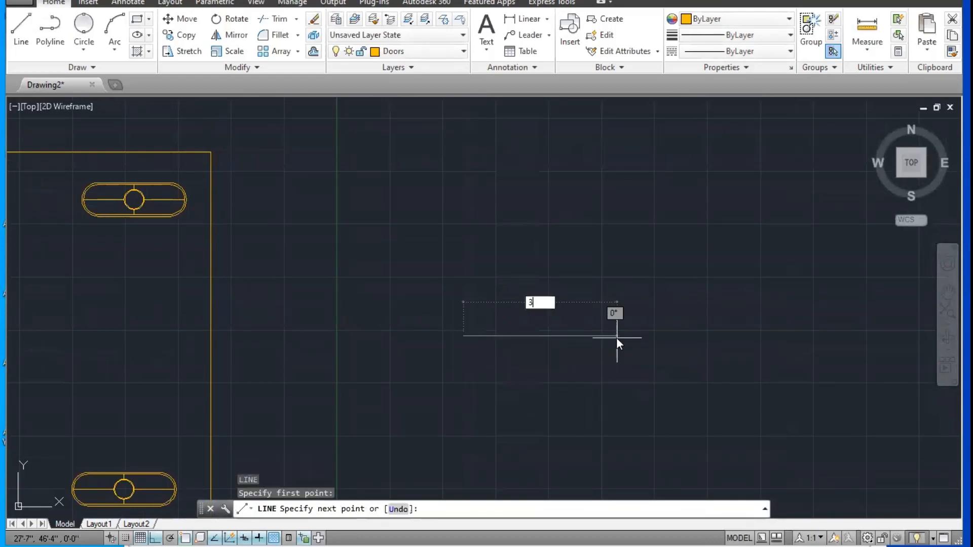
pyautogui.write("'")
pyautogui.press('Return')
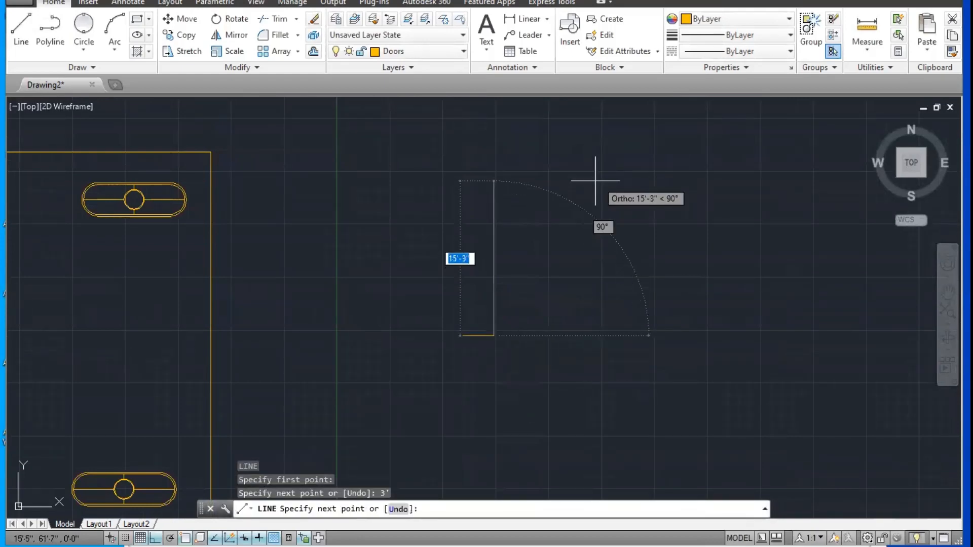
pyautogui.write("3'")
pyautogui.press('Return')
pyautogui.press('Escape')
pyautogui.scroll(4, 512, 290)
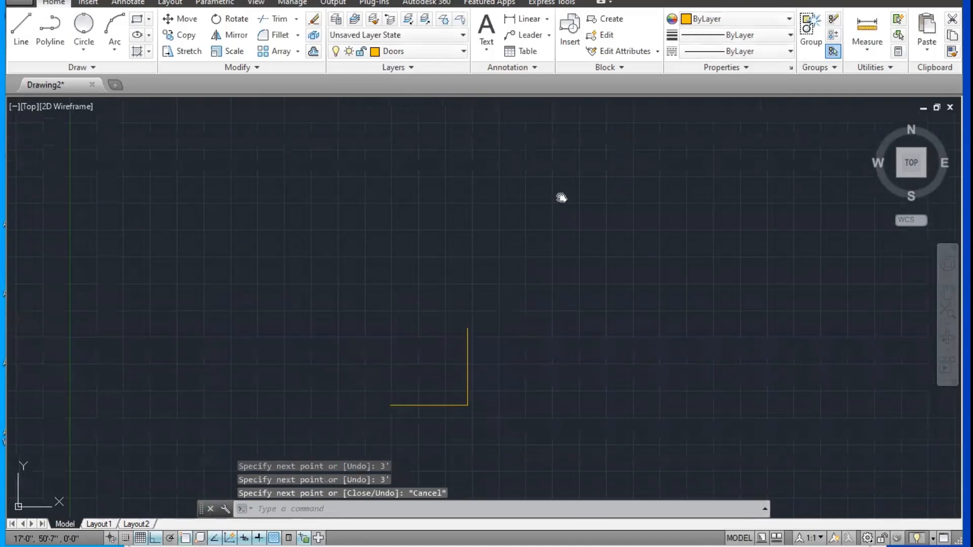
# Step: Offset the 3' horizontal line 6" downward
pyautogui.moveTo(561, 198); pyautogui.dragTo(618, 95, button='middle')
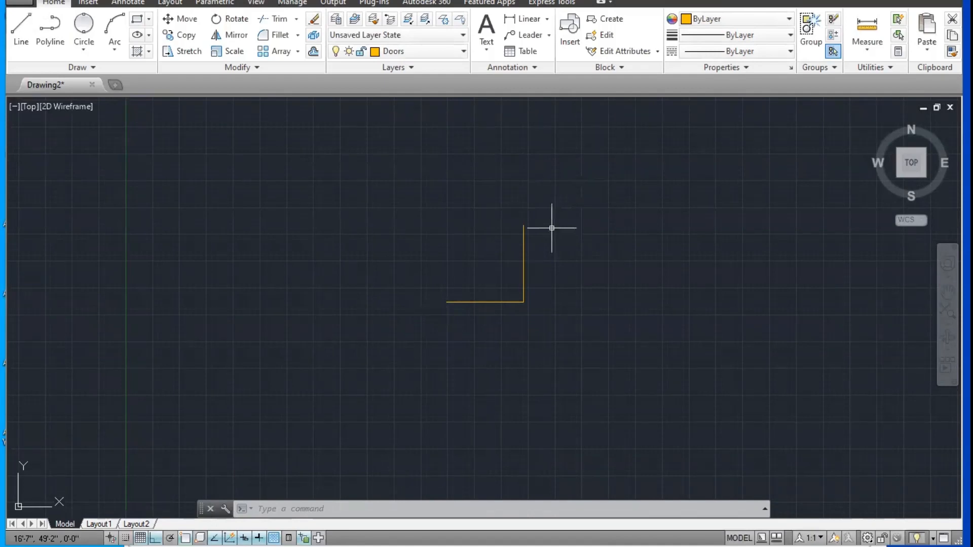
pyautogui.scroll(2, 540, 239)
pyautogui.moveTo(531, 241); pyautogui.dragTo(548, 201, button='middle')
pyautogui.press('Escape')
pyautogui.press('Escape')
pyautogui.write('AR')
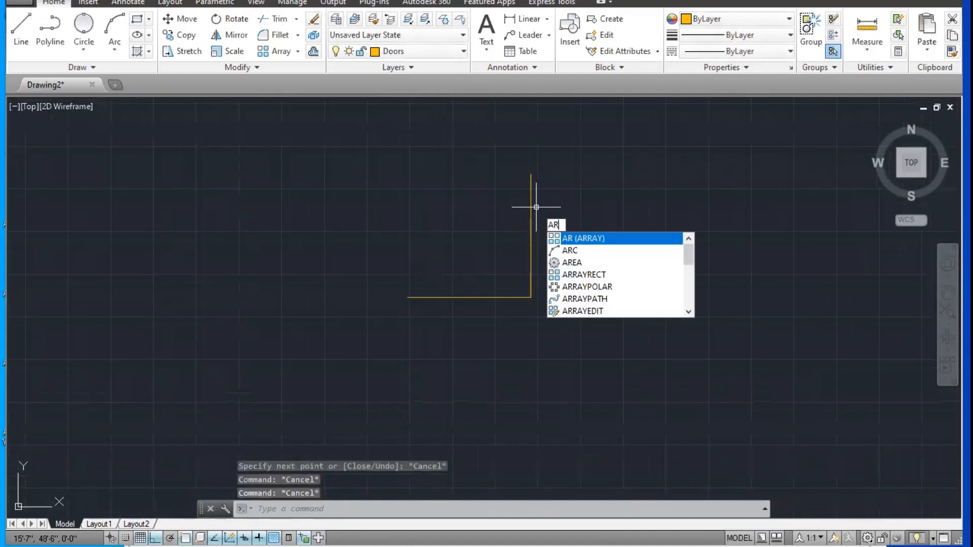
pyautogui.press('Escape')
pyautogui.moveTo(542, 275); pyautogui.dragTo(546, 260, button='middle')
pyautogui.write('o')
pyautogui.press('Return')
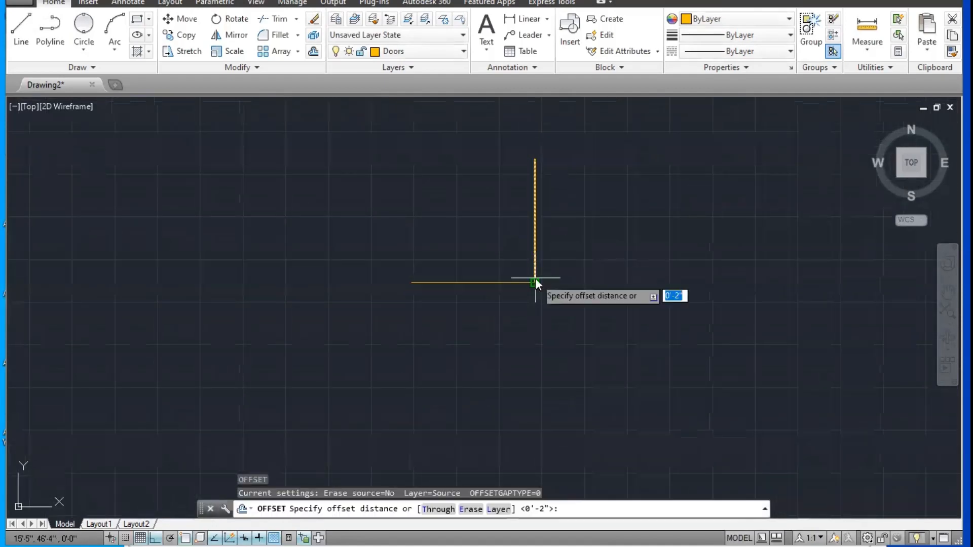
pyautogui.write('6')
pyautogui.press('Return')
pyautogui.click(490, 282)
pyautogui.click(486, 311)
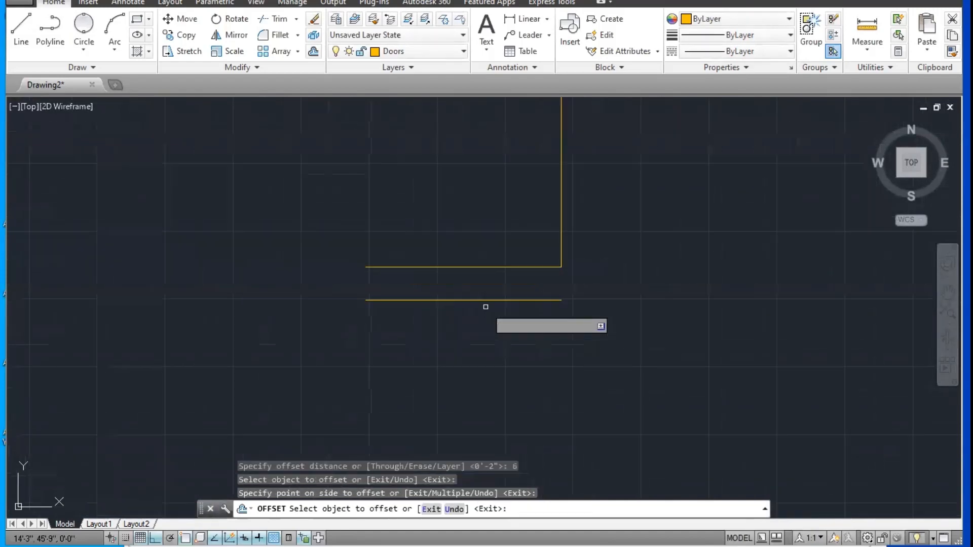
pyautogui.press('Escape')
pyautogui.moveTo(486, 288); pyautogui.dragTo(485, 298, button='middle')
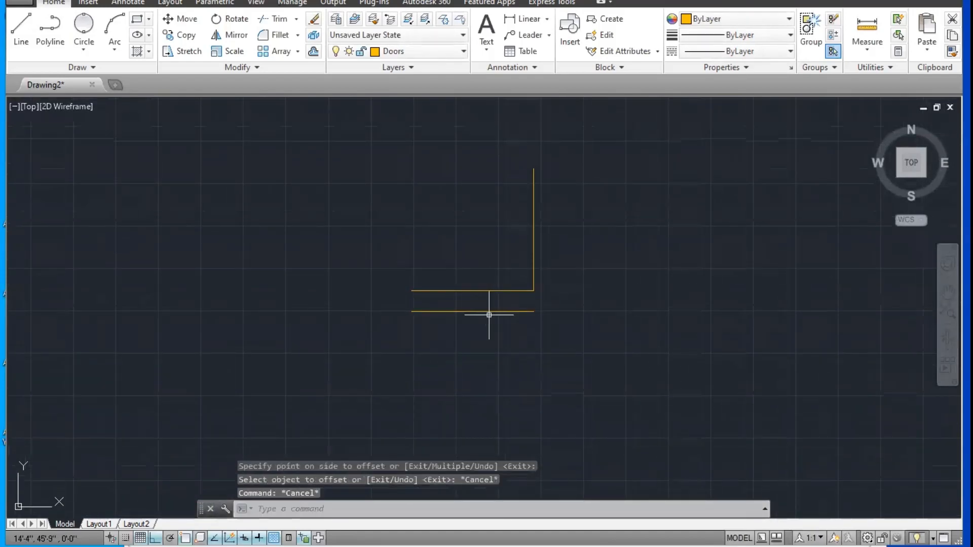
# Step: Draw a three-point arc from the vertical line's top end through the horizontal line's left end to the offset line's left end
pyautogui.write('arc')
pyautogui.press('Return')
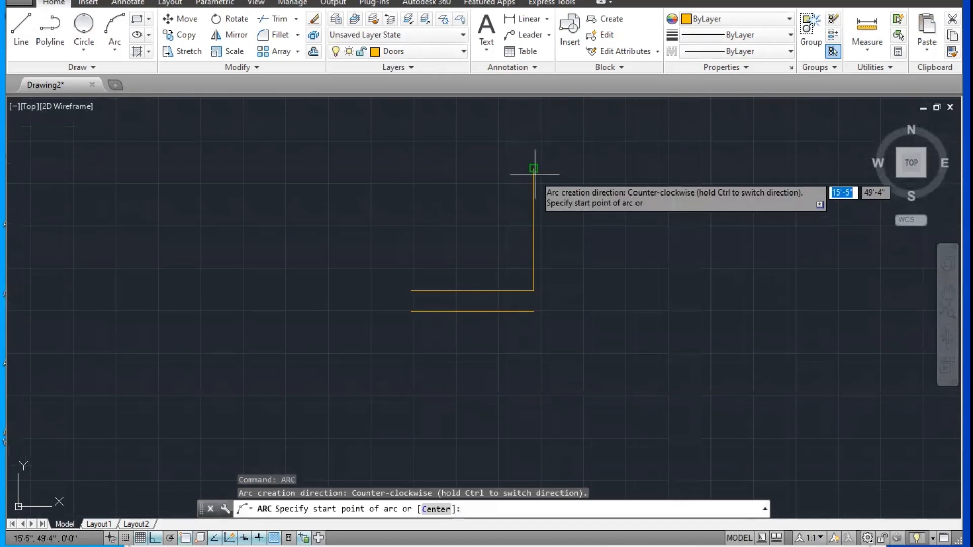
pyautogui.click(533, 168)
pyautogui.click(410, 291)
pyautogui.click(411, 311)
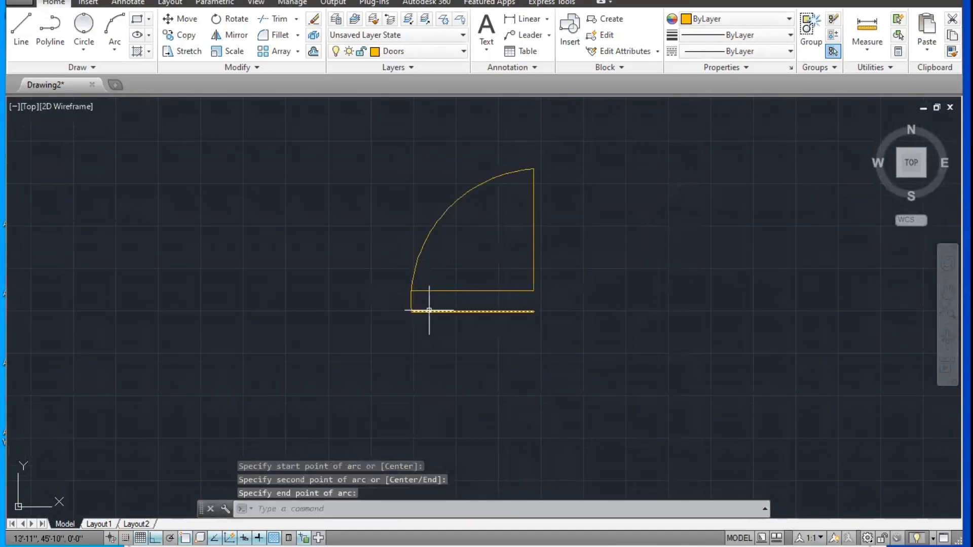
pyautogui.press('Escape')
# Step: Delete the offset line below the arc shape
pyautogui.click(554, 303)
pyautogui.click(489, 321)
pyautogui.press('Delete')
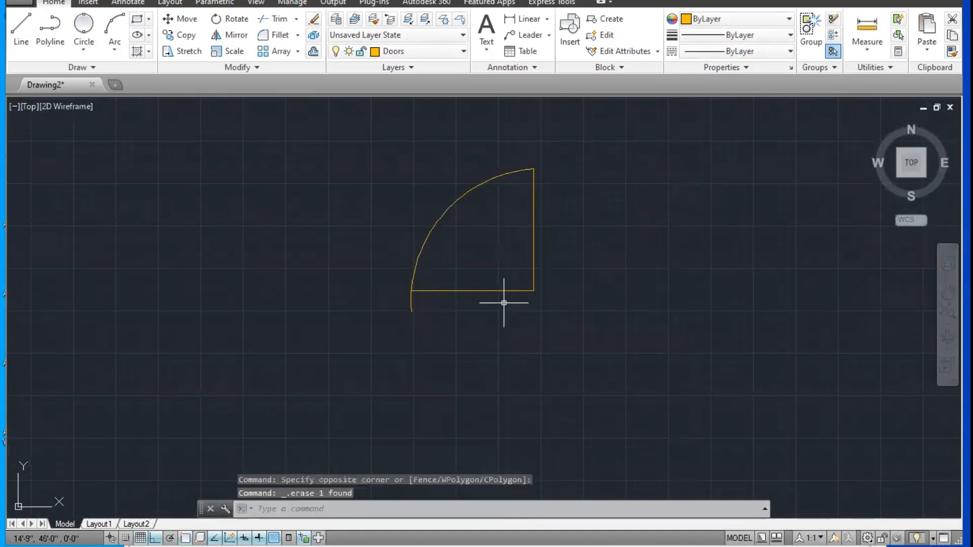
pyautogui.press('Escape')
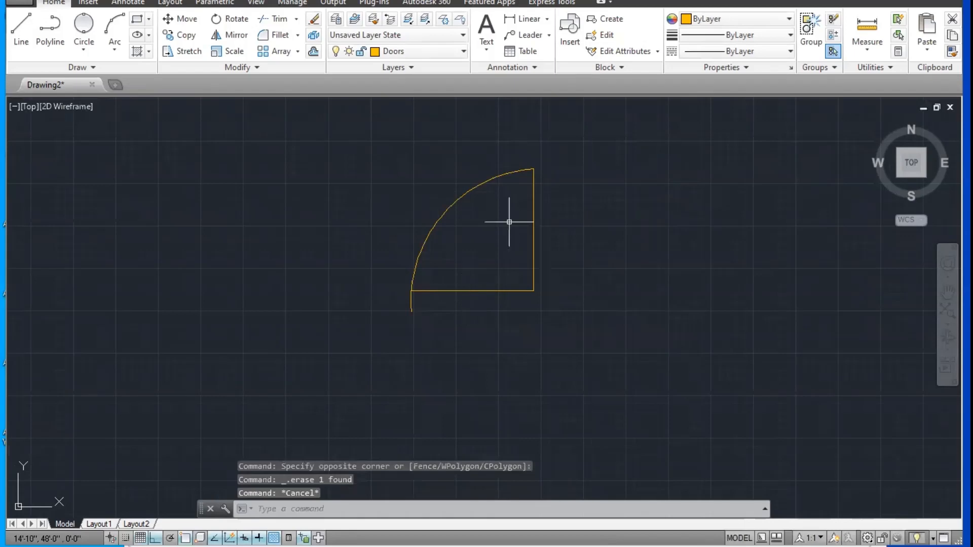
pyautogui.scroll(-2, 509, 222)
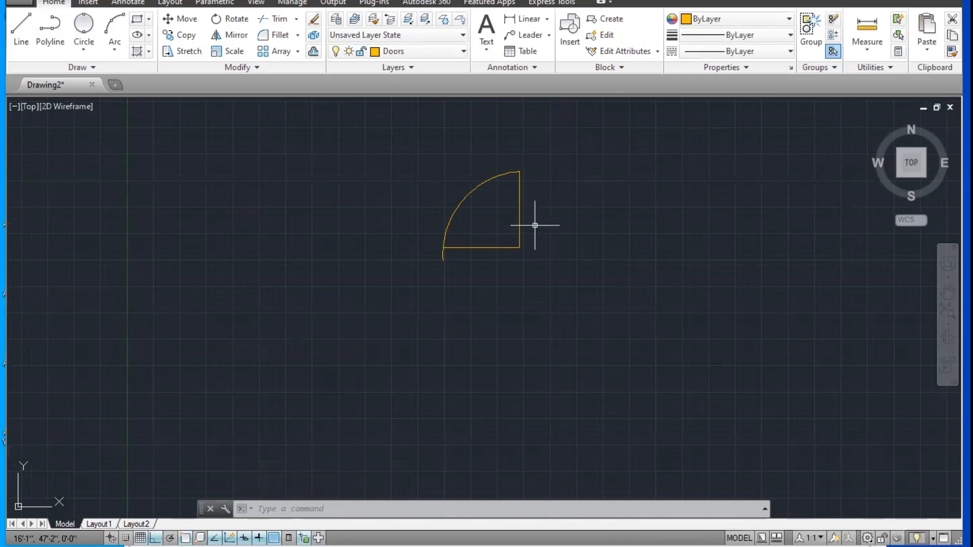
# Step: Undo the door swing drawing back to the empty area, including the arc, the offset and the two 3' lines
pyautogui.hotkey('ctrl', 'z')
pyautogui.hotkey('ctrl', 'z')
pyautogui.hotkey('ctrl', 'z')
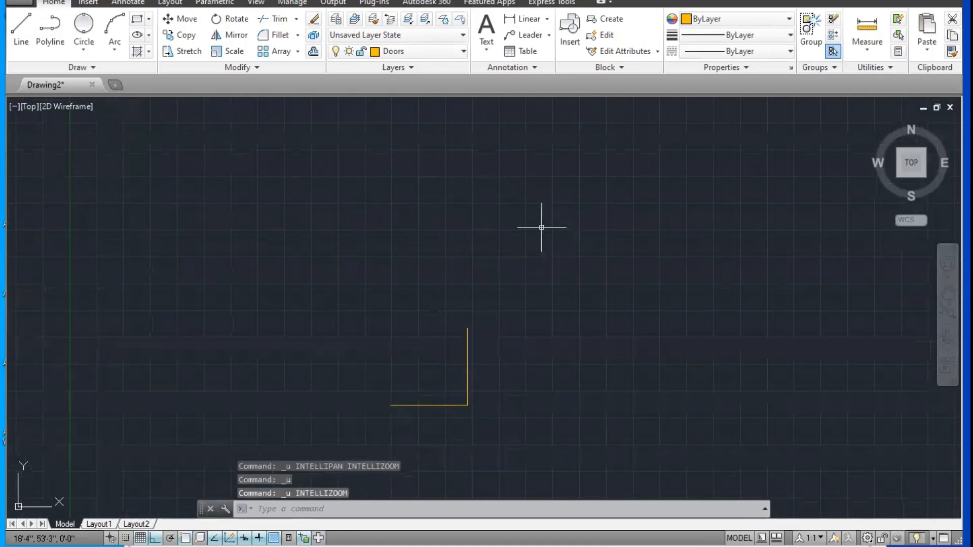
pyautogui.hotkey('ctrl', 'z')
pyautogui.hotkey('ctrl', 'z')
# Step: Draw a rectangle 4' wide and 6" high in the empty area right of the Y axis
pyautogui.write('c')
pyautogui.press('Return')
pyautogui.click(403, 243)
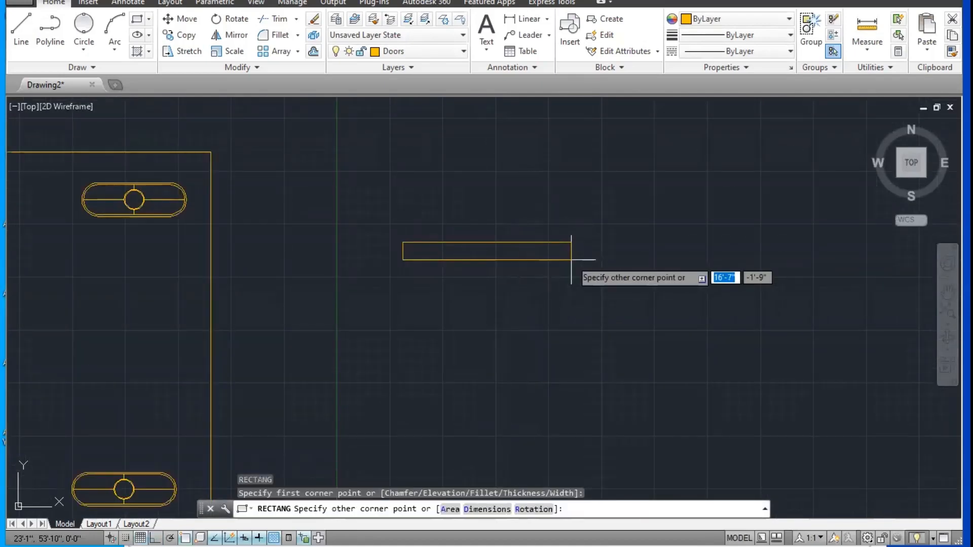
pyautogui.write('4')
pyautogui.press('Tab')
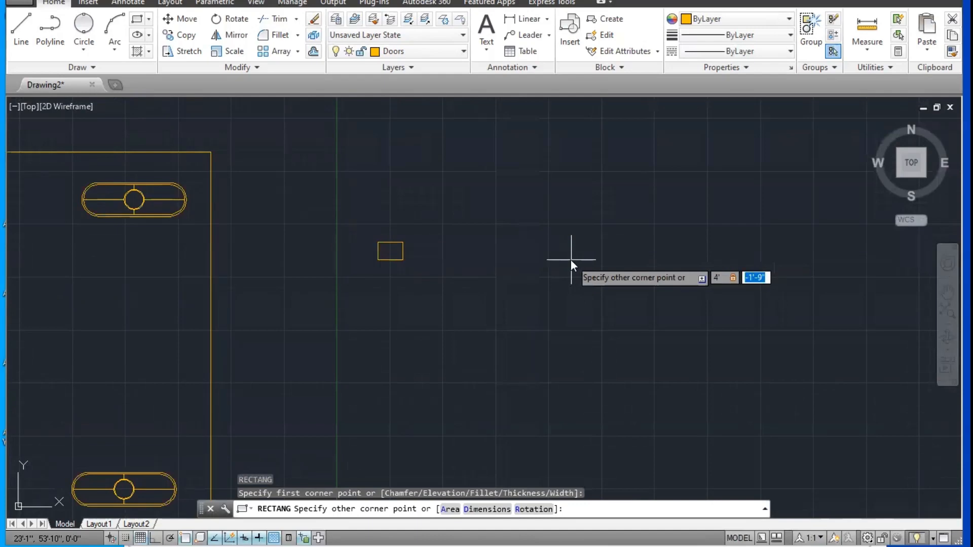
pyautogui.press('Return')
# Step: Draw a horizontal centre line through the rectangle, from the midpoint of its left edge to the midpoint of its right edge
pyautogui.scroll(10, 366, 252)
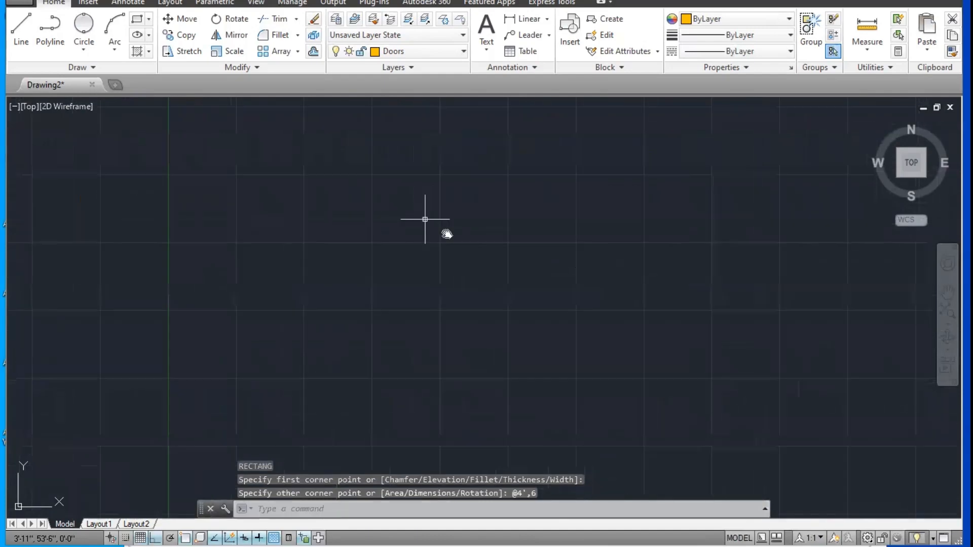
pyautogui.moveTo(459, 239); pyautogui.dragTo(366, 252, button='middle')
pyautogui.press('Escape')
pyautogui.press('Escape')
pyautogui.write('l')
pyautogui.press('Return')
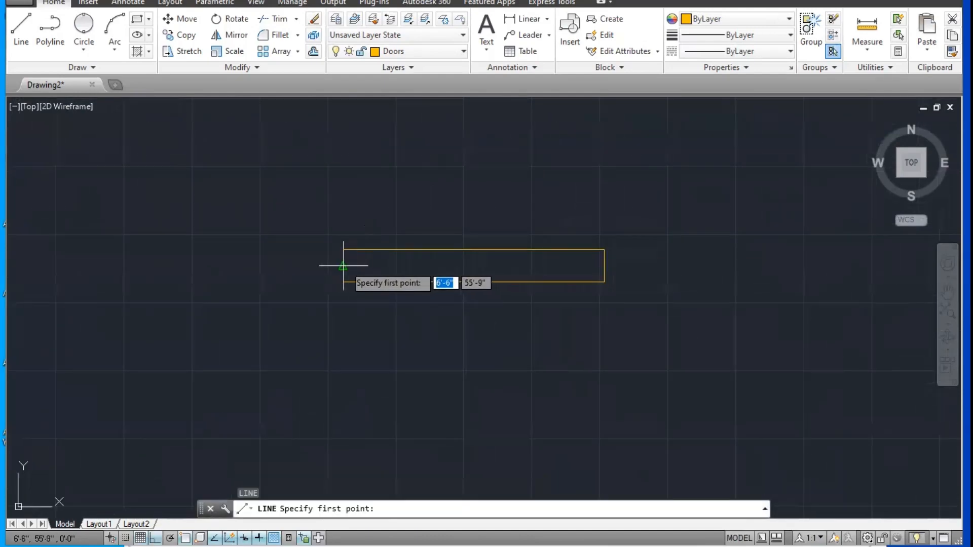
pyautogui.click(343, 266)
pyautogui.click(603, 265)
pyautogui.scroll(2, 540, 266)
pyautogui.press('Escape')
pyautogui.press('Escape')
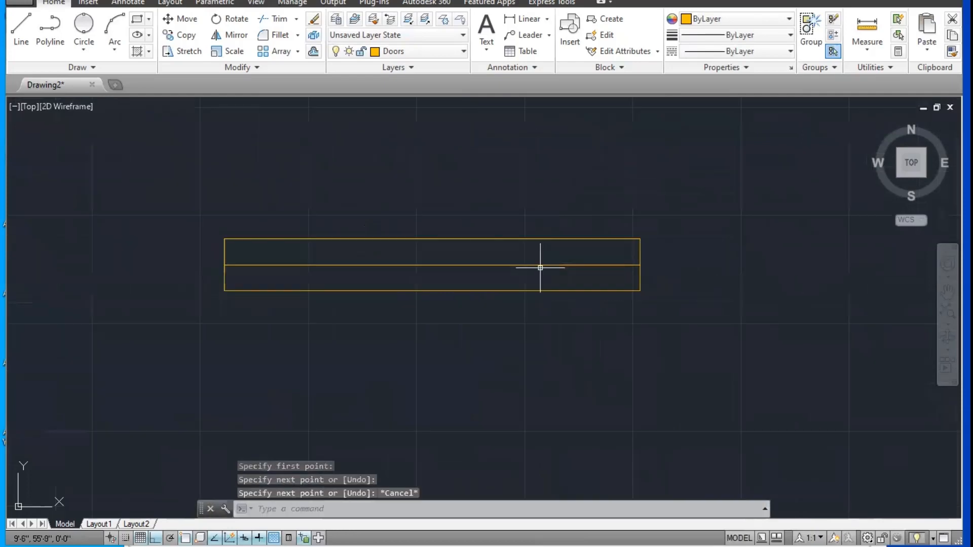
# Step: Offset the rectangle's centre line 1" upward and 1" downward
pyautogui.write('o')
pyautogui.press('Return')
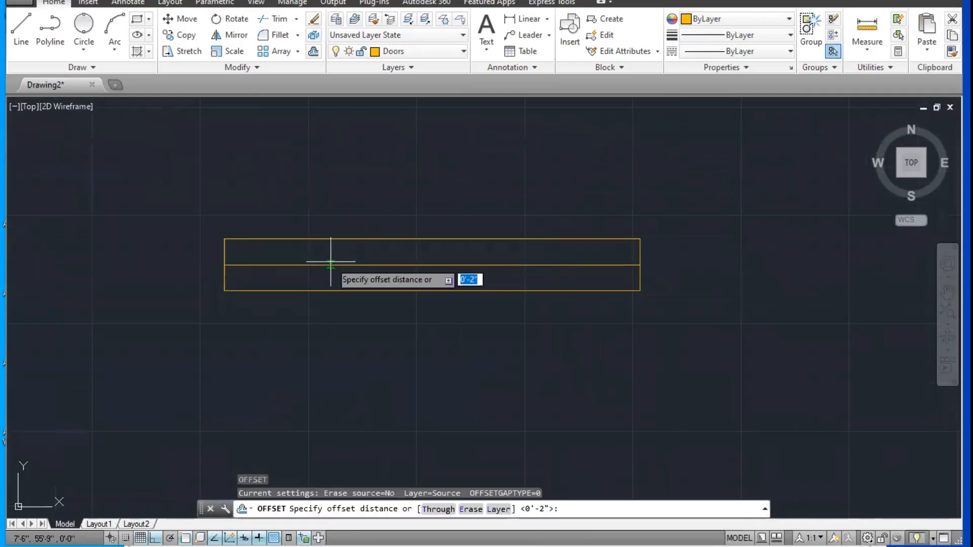
pyautogui.write('1')
pyautogui.press('Return')
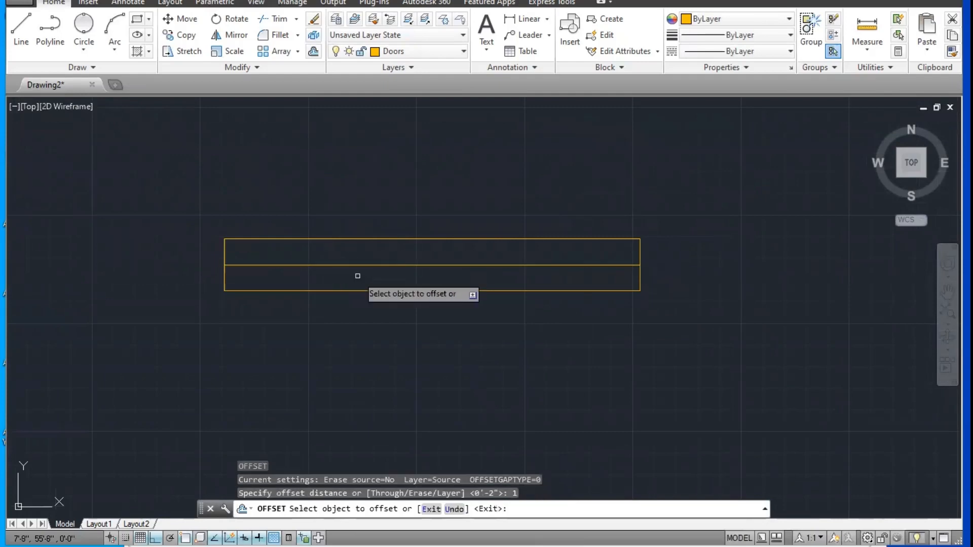
pyautogui.click(357, 265)
pyautogui.click(356, 252)
pyautogui.click(362, 265)
pyautogui.click(374, 287)
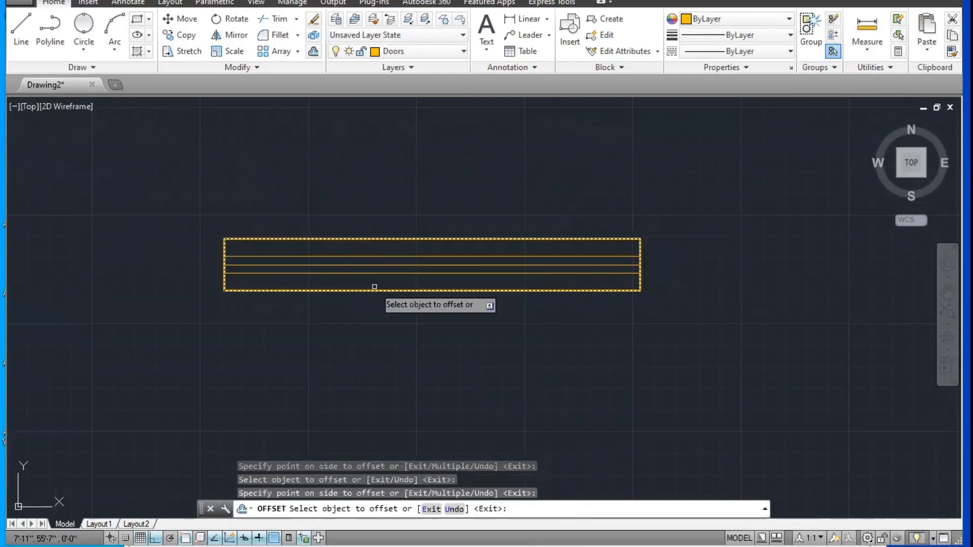
pyautogui.scroll(2, 374, 287)
pyautogui.press('Escape')
pyautogui.press('Escape')
# Step: Draw a short vertical line joining the midpoints of the upper and lower offset lines
pyautogui.write('l')
pyautogui.press('Return')
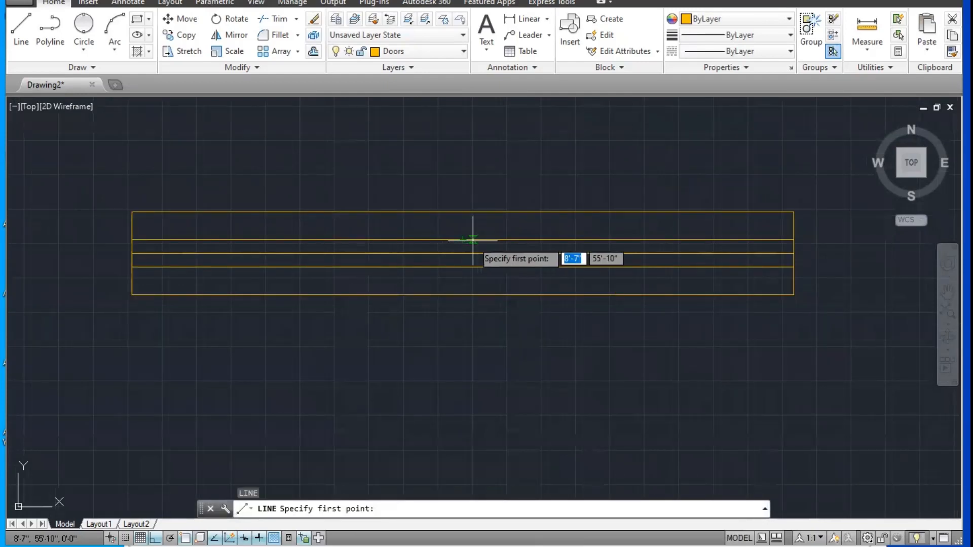
pyautogui.click(463, 239)
pyautogui.click(463, 267)
pyautogui.press('Escape')
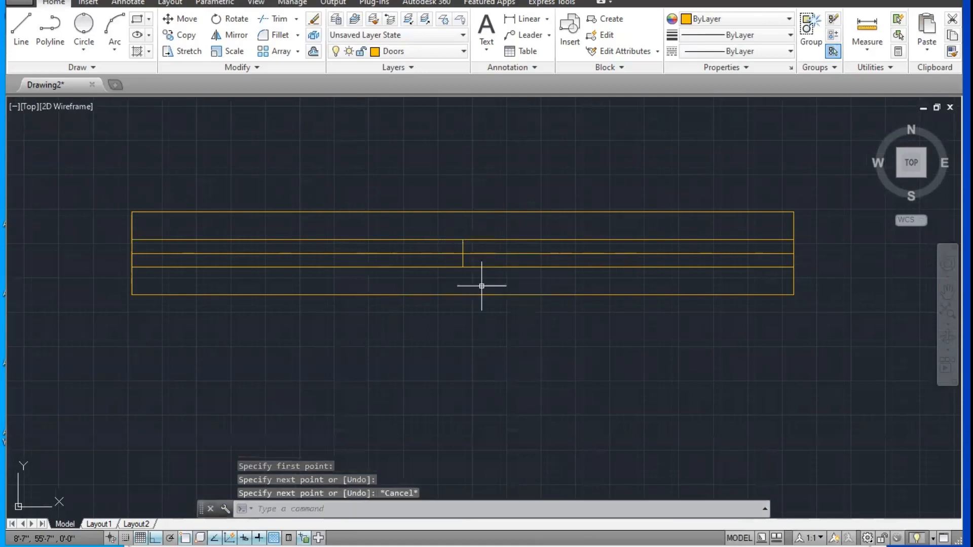
# Step: Trim away the left half of the lower offset line and the right half of the upper offset line
pyautogui.write('tr')
pyautogui.press('Return')
pyautogui.press('Return')
pyautogui.click(448, 280)
pyautogui.click(426, 267)
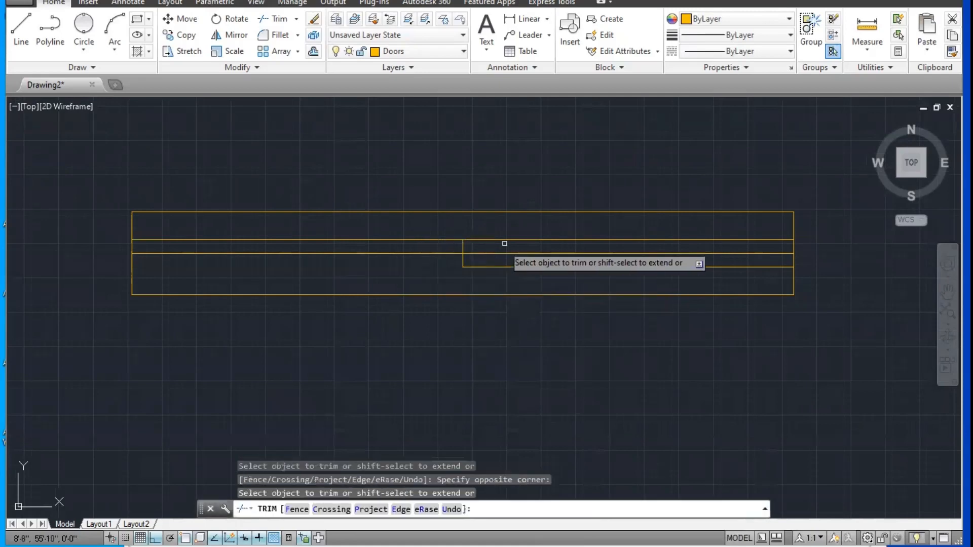
pyautogui.click(515, 235)
pyautogui.click(500, 246)
pyautogui.scroll(-4, 537, 256)
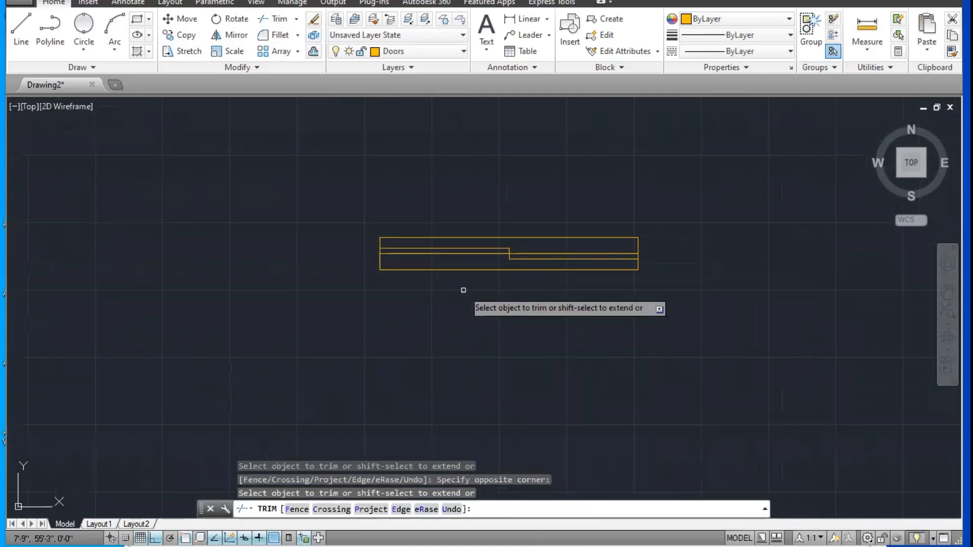
pyautogui.press('Escape')
# Step: Examine the 4' by 6" symbol's stepped panel lines and centre line, and compare its size with the other drawn blocks
pyautogui.scroll(3, 419, 257)
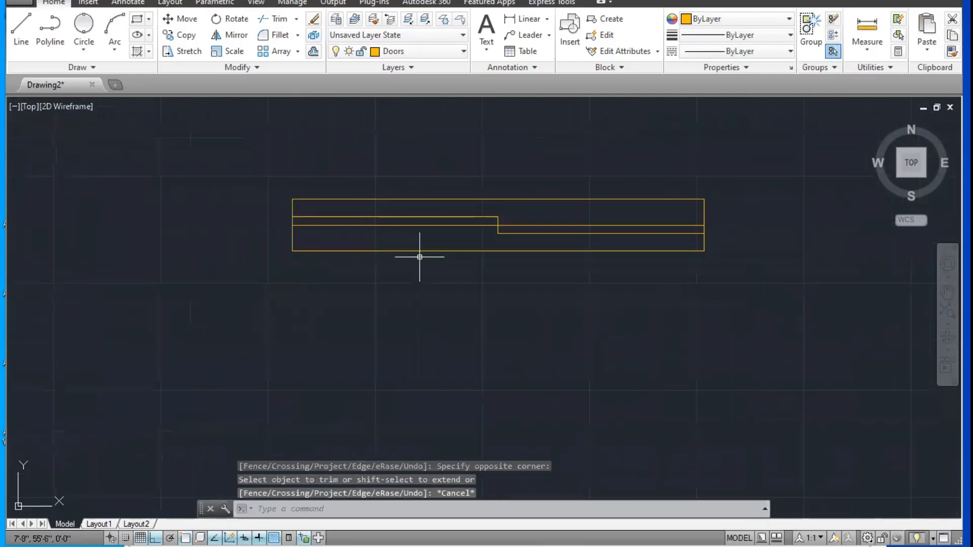
pyautogui.scroll(-2, 419, 257)
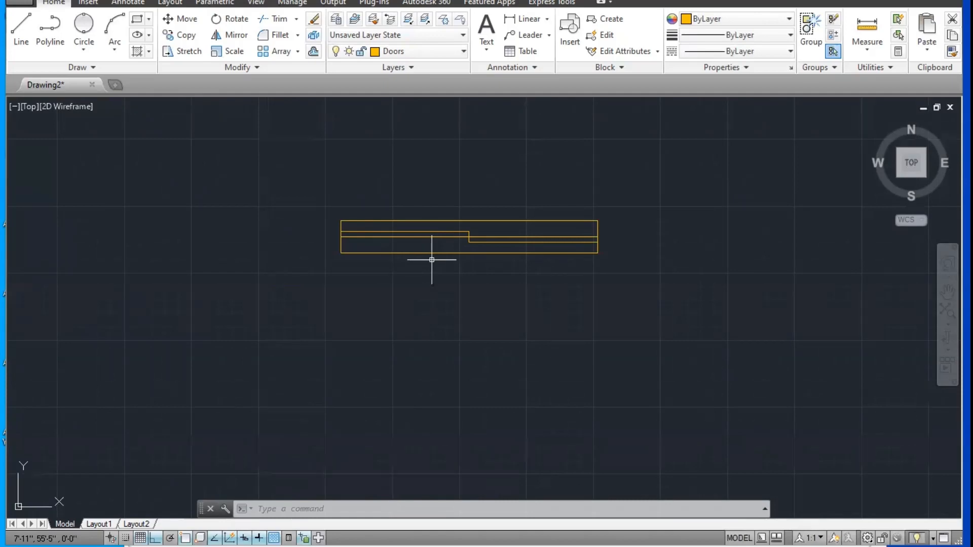
pyautogui.scroll(-10, 441, 265)
pyautogui.scroll(2, 467, 314)
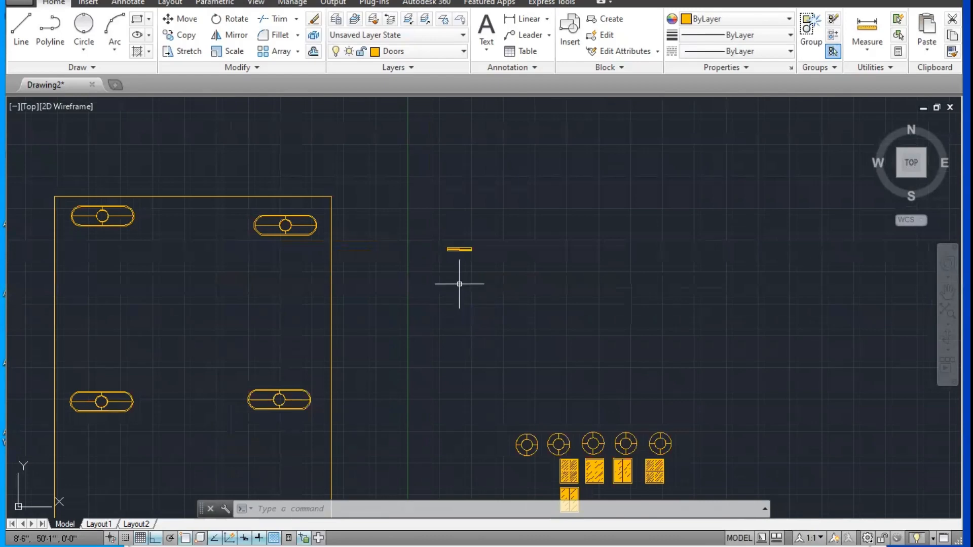
pyautogui.scroll(5, 459, 304)
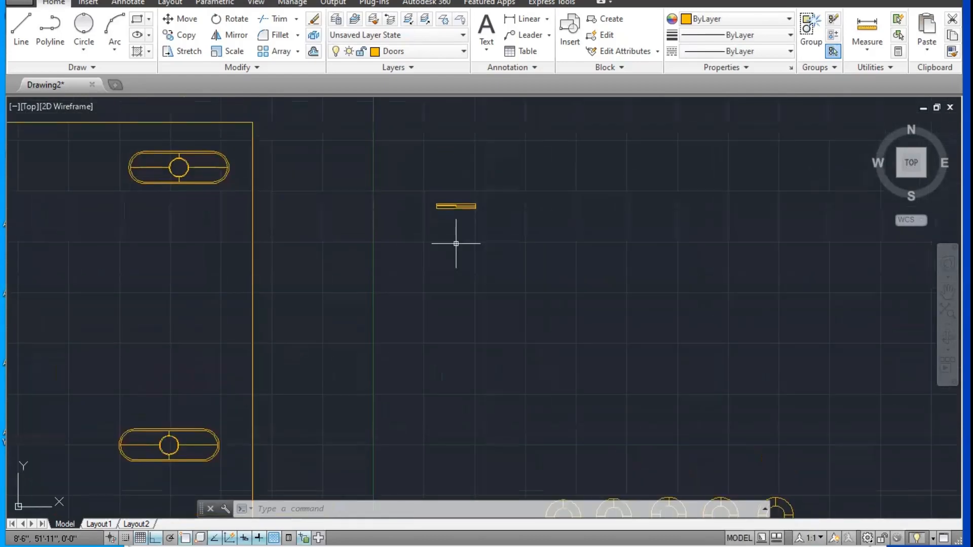
pyautogui.scroll(2, 456, 243)
pyautogui.scroll(10, 435, 221)
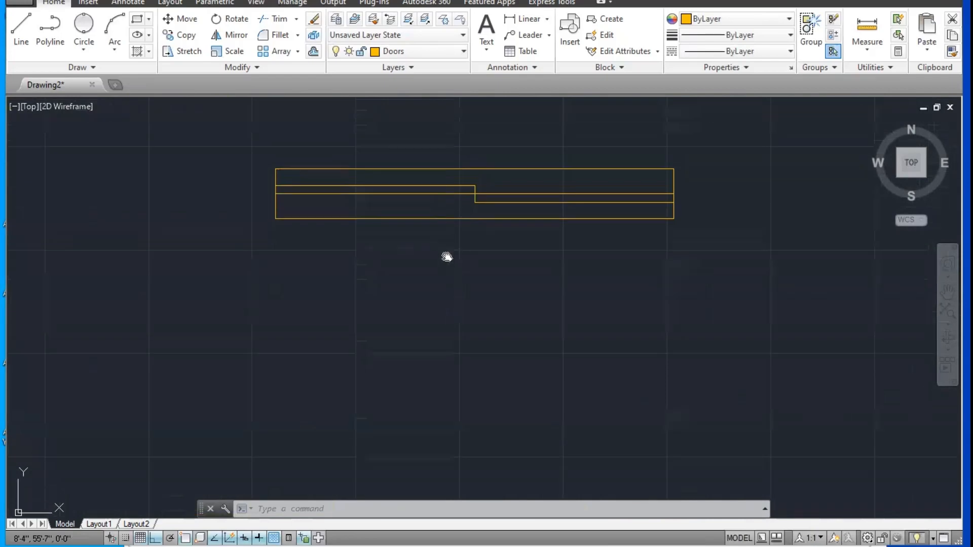
pyautogui.click(470, 243)
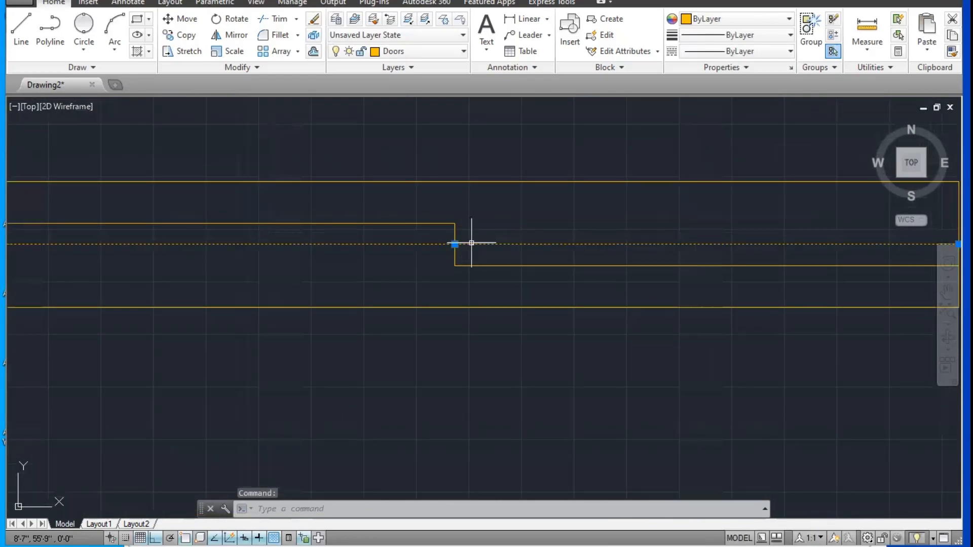
pyautogui.press('Escape')
pyautogui.press('Escape')
pyautogui.scroll(-2, 469, 244)
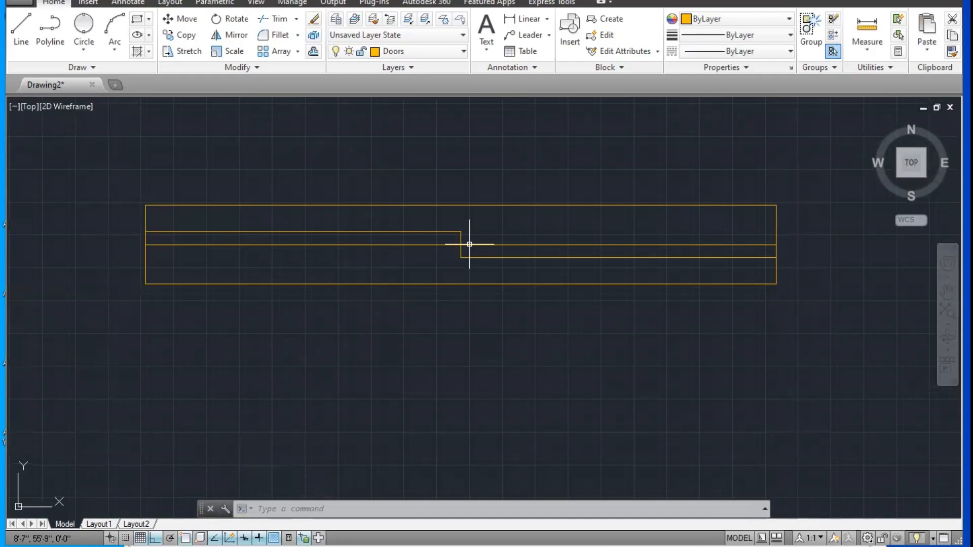
pyautogui.moveTo(469, 244)
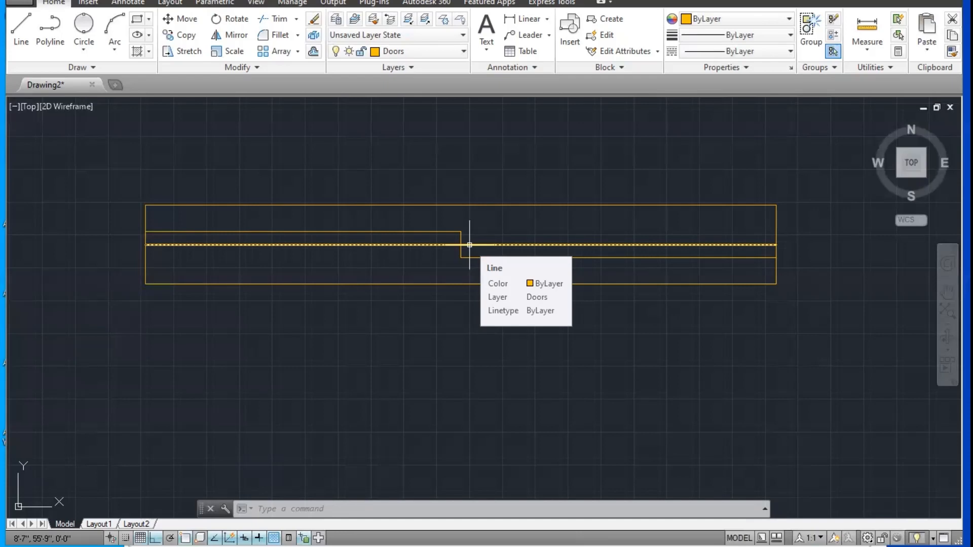
# Step: Add a horizontal linear dimension above the large rectangle's top edge, between its two upper corners
pyautogui.press('Escape')
pyautogui.press('Escape')
pyautogui.scroll(-4, 491, 324)
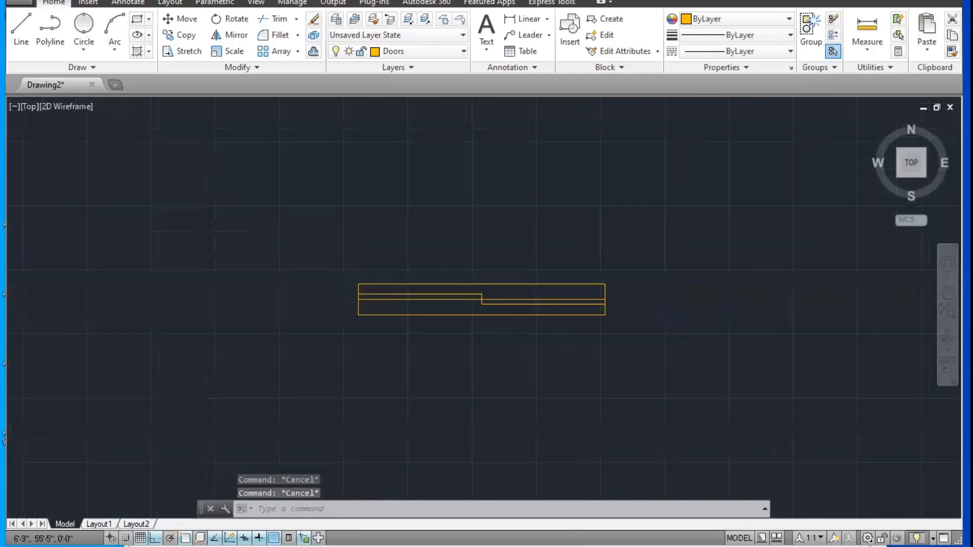
pyautogui.moveTo(351, 297); pyautogui.dragTo(673, 256, button='middle')
pyautogui.scroll(-8, 673, 256)
pyautogui.scroll(-2, 733, 349)
pyautogui.click(528, 19)
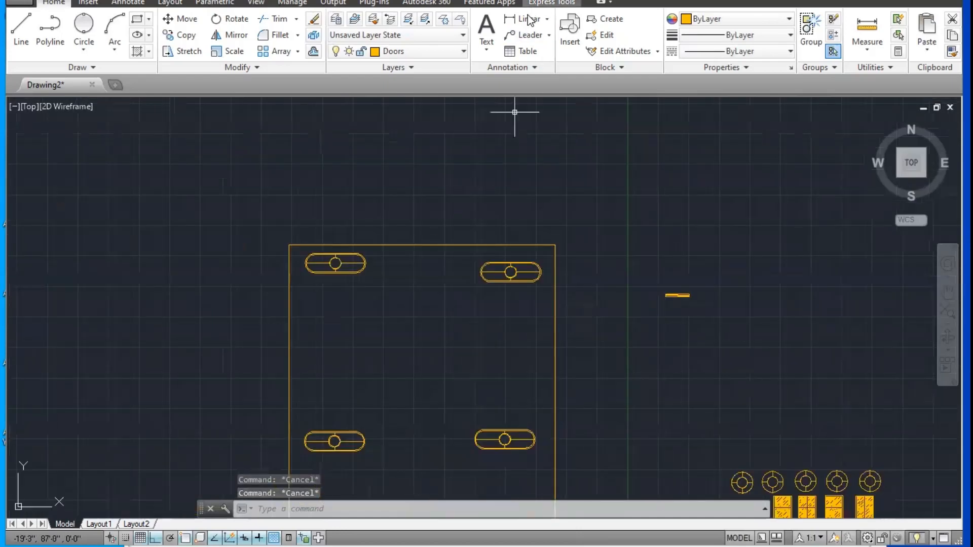
pyautogui.click(289, 245)
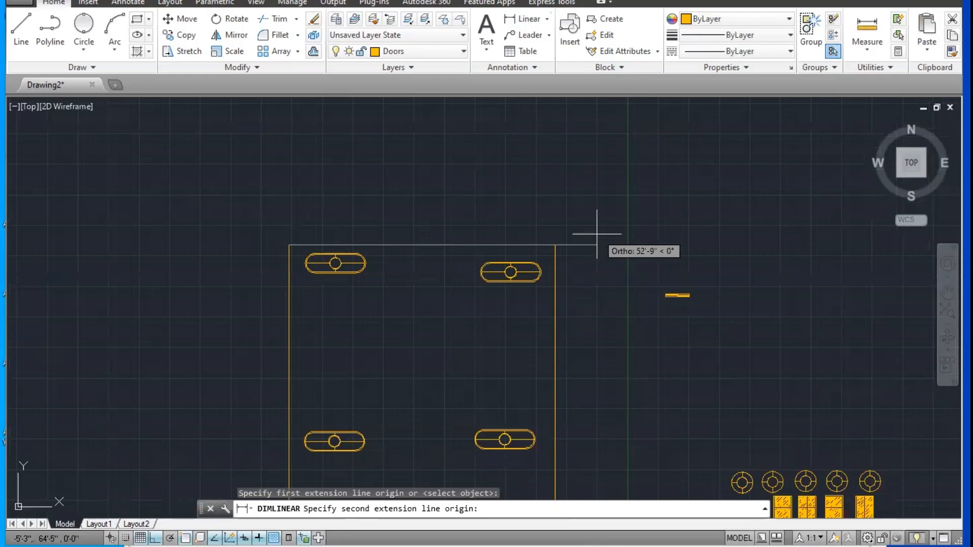
pyautogui.click(556, 244)
pyautogui.click(558, 207)
pyautogui.scroll(6, 406, 220)
pyautogui.scroll(-5, 440, 195)
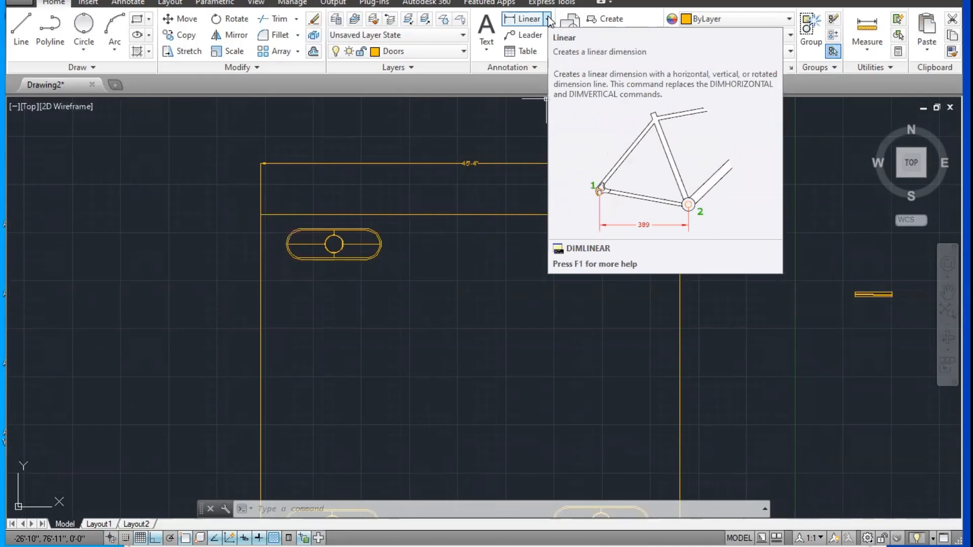
# Step: Review the text settings and the symbols and arrows settings of the My Style dimension style
pyautogui.click(128, 3)
pyautogui.click(411, 67)
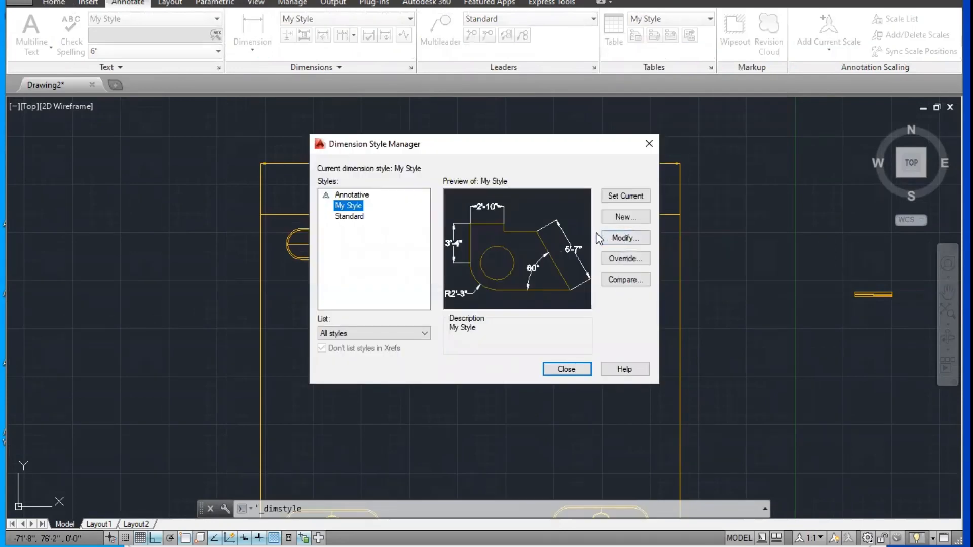
pyautogui.click(626, 239)
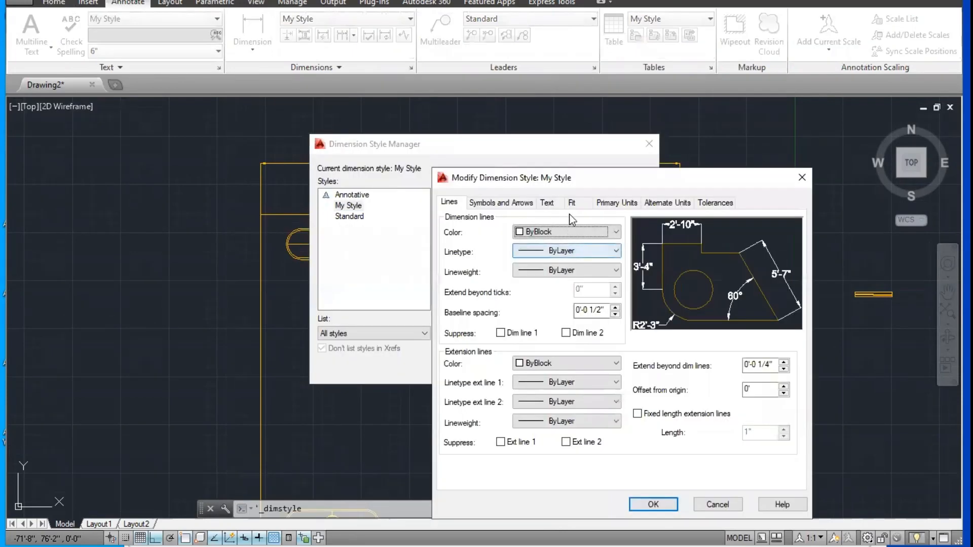
pyautogui.click(600, 203)
pyautogui.click(549, 203)
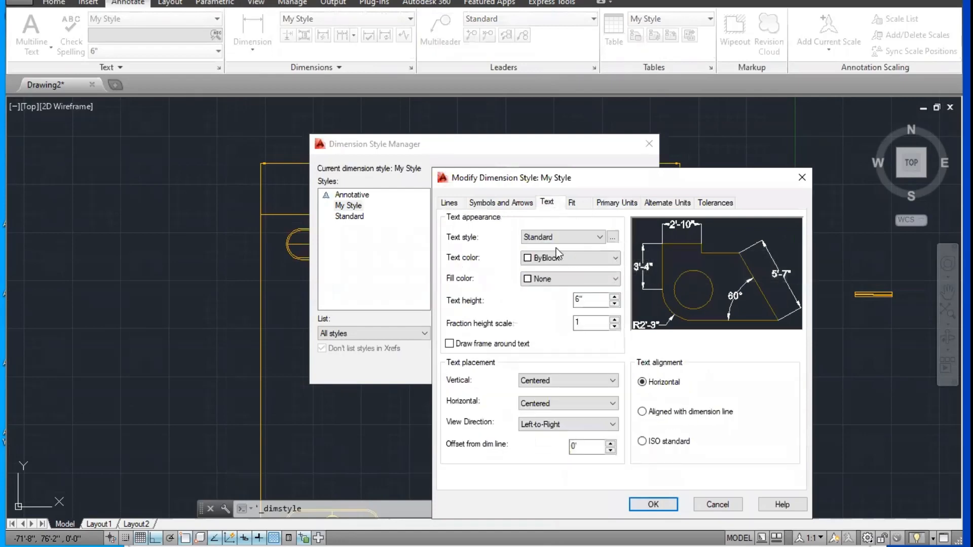
pyautogui.click(507, 203)
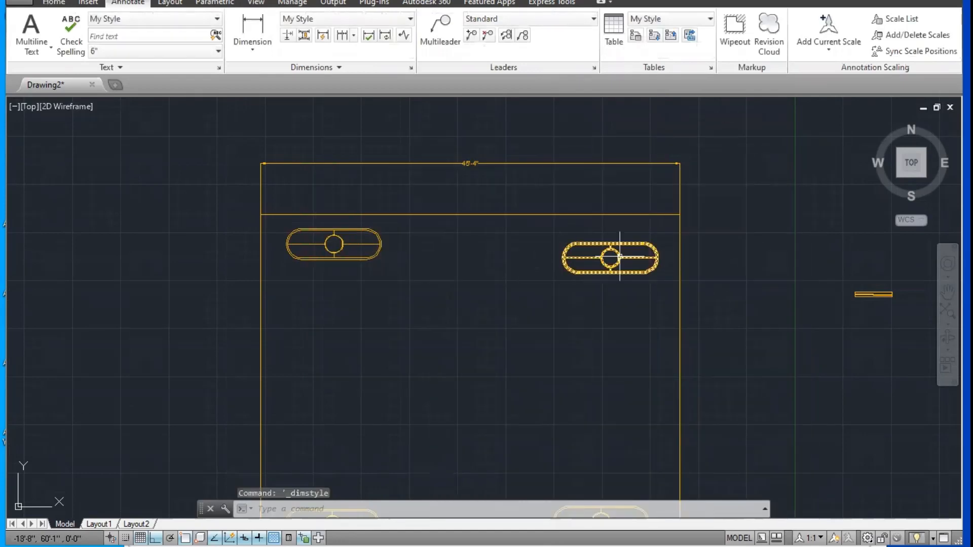
# Step: Examine the slot blocks in the large rectangle, the stepped panel symbol, and the rows of circle and window blocks
pyautogui.scroll(-5, 561, 287)
pyautogui.scroll(5, 788, 357)
pyautogui.scroll(2, 445, 223)
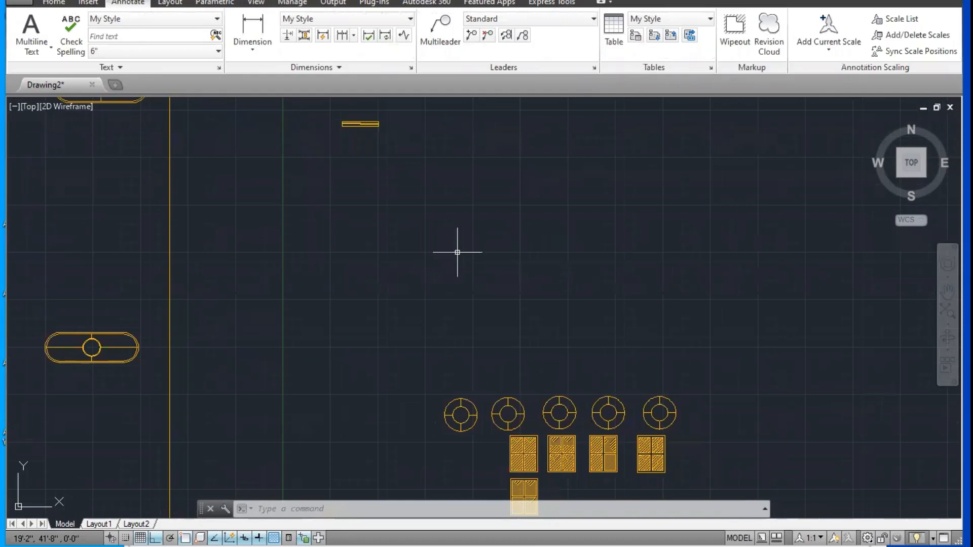
pyautogui.click(53, 3)
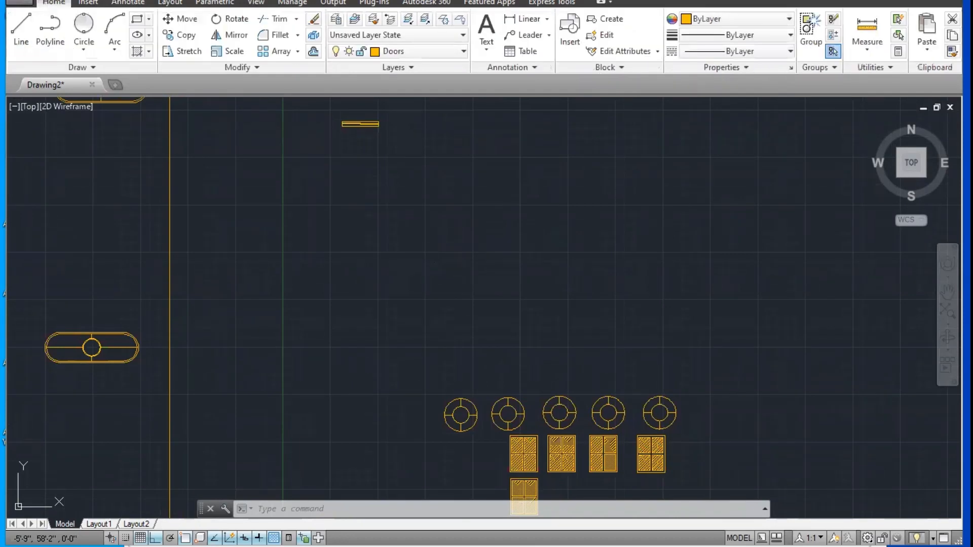
pyautogui.moveTo(602, 333); pyautogui.dragTo(474, 229, button='middle')
pyautogui.scroll(2, 414, 362)
pyautogui.scroll(-3, 360, 330)
pyautogui.moveTo(258, 319); pyautogui.dragTo(371, 316, button='middle')
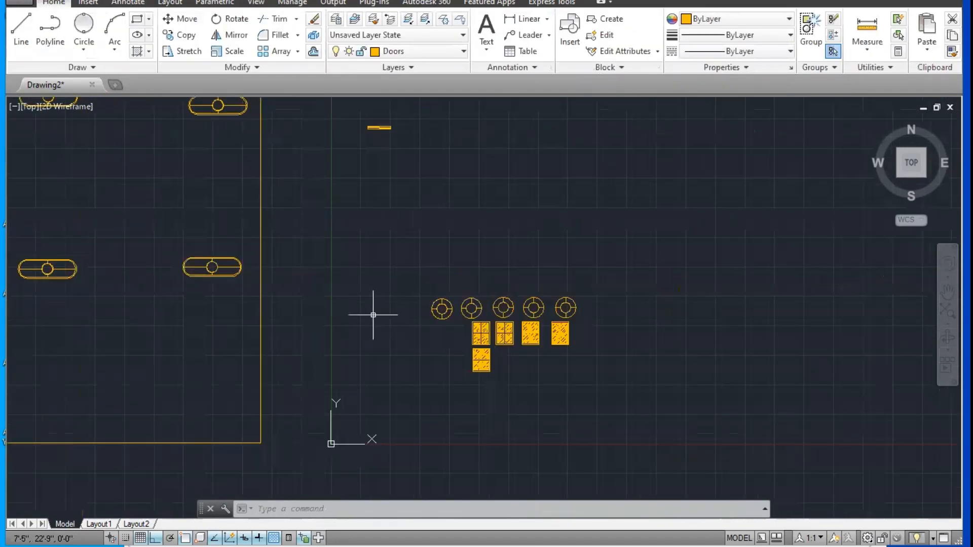
pyautogui.moveTo(325, 242); pyautogui.dragTo(328, 241, button='middle')
pyautogui.scroll(2, 436, 273)
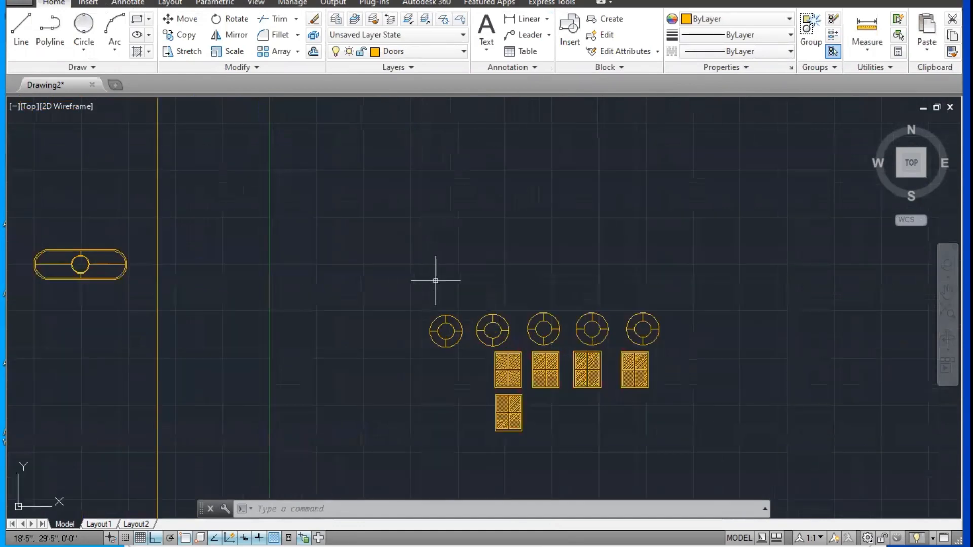
pyautogui.scroll(3, 478, 327)
pyautogui.scroll(-5, 527, 284)
pyautogui.moveTo(527, 285); pyautogui.dragTo(582, 284, button='middle')
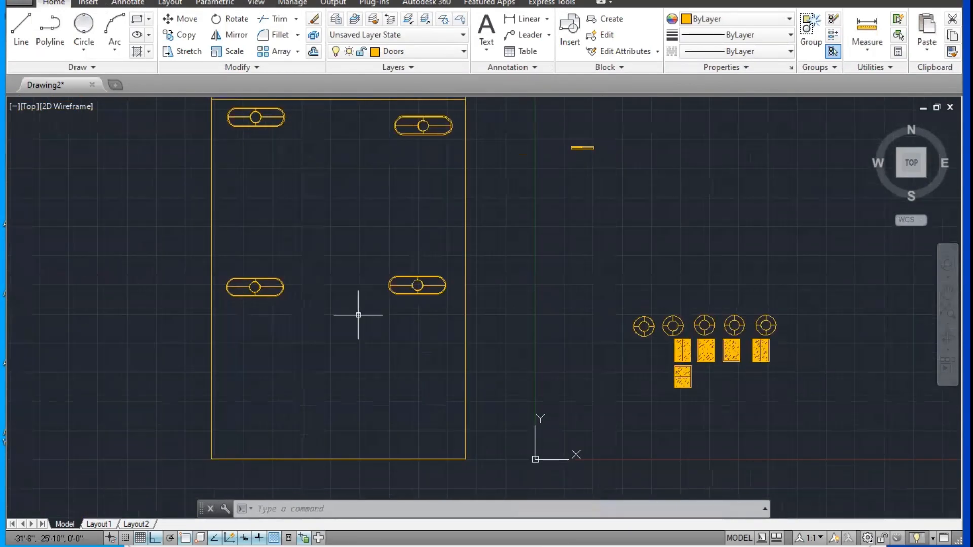
pyautogui.moveTo(605, 240)
pyautogui.mouseDown(button='middle')
pyautogui.moveTo(472, 314)
pyautogui.moveTo(411, 372)
pyautogui.mouseUp(button='middle')
pyautogui.moveTo(470, 287); pyautogui.dragTo(455, 199, button='middle')
pyautogui.scroll(4, 495, 326)
pyautogui.moveTo(495, 326); pyautogui.dragTo(582, 167, button='middle')
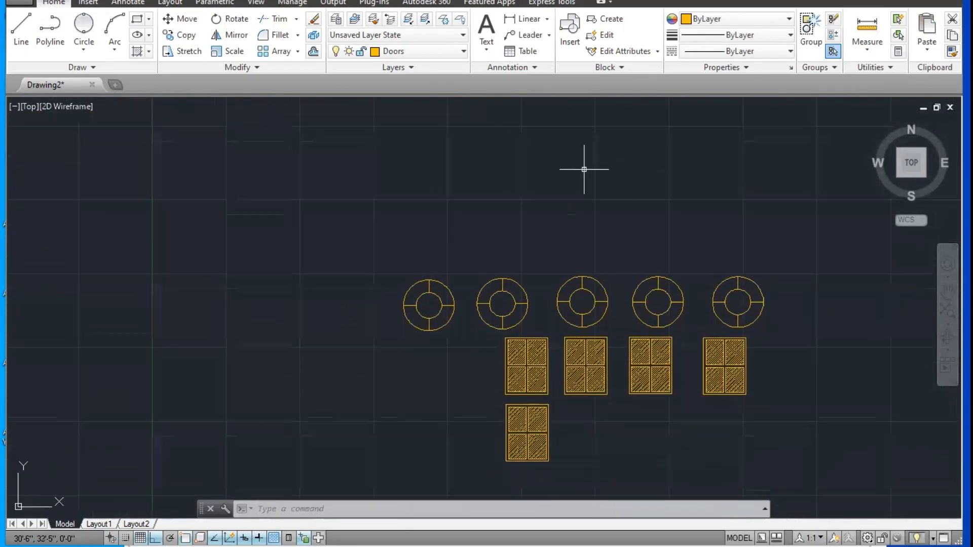
pyautogui.scroll(2, 480, 289)
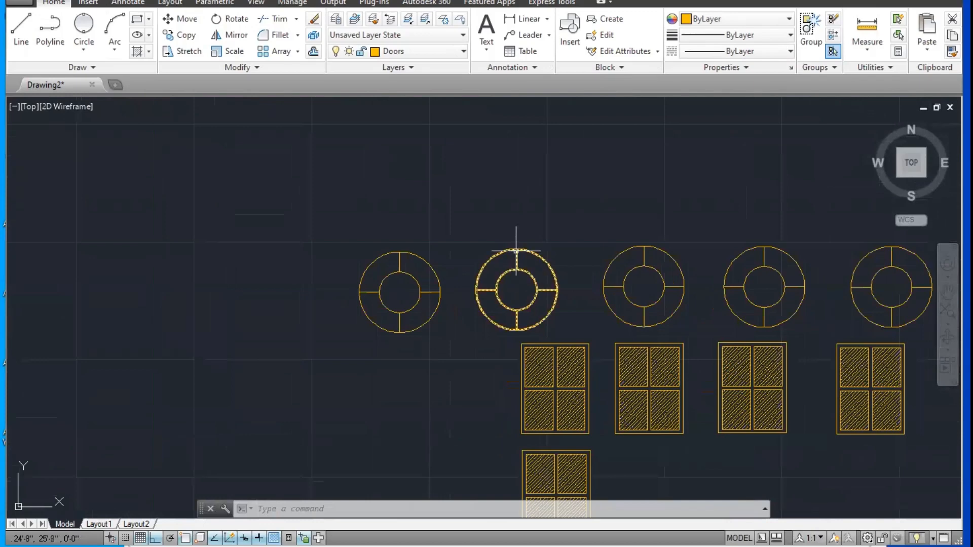
pyautogui.moveTo(515, 250); pyautogui.dragTo(452, 546, button='middle')
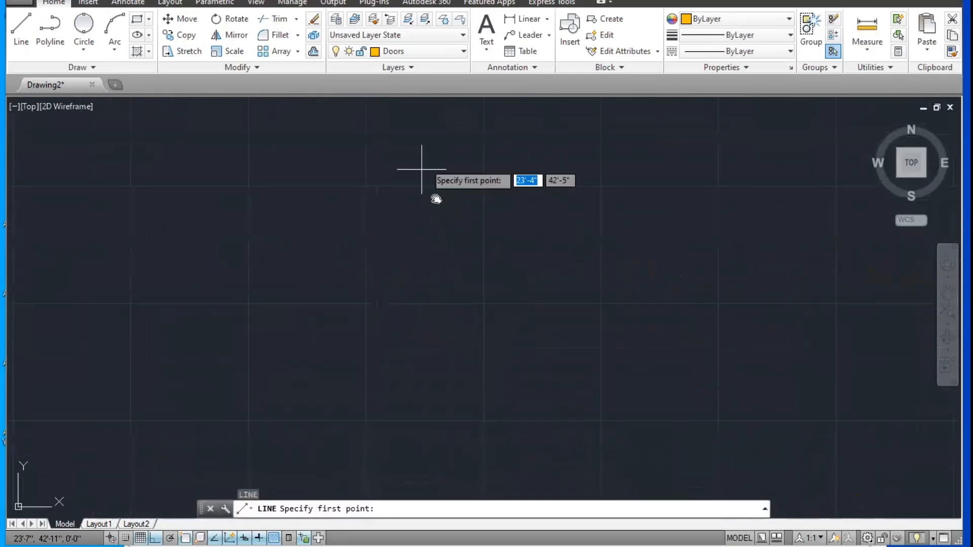
pyautogui.write('l')
pyautogui.press('Return')
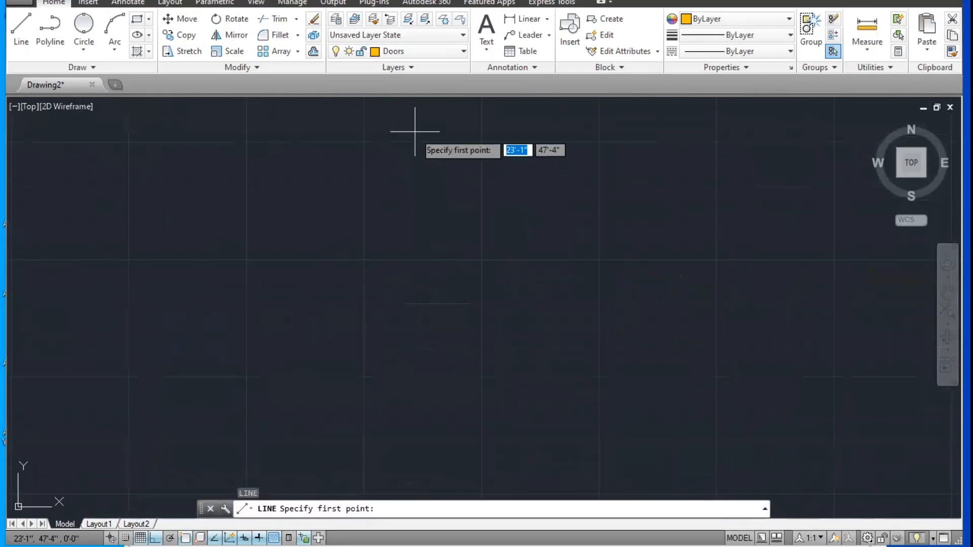
pyautogui.scroll(-4, 435, 210)
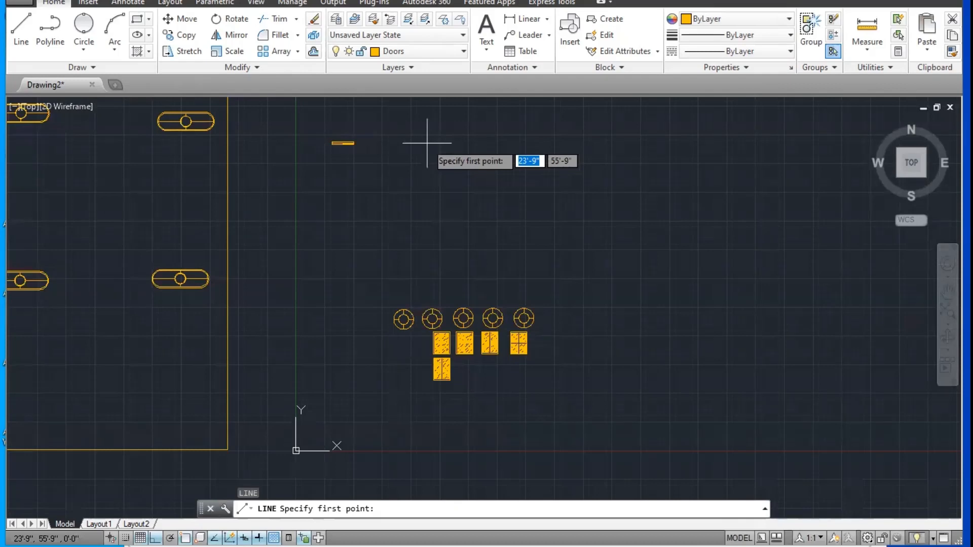
pyautogui.scroll(2, 427, 202)
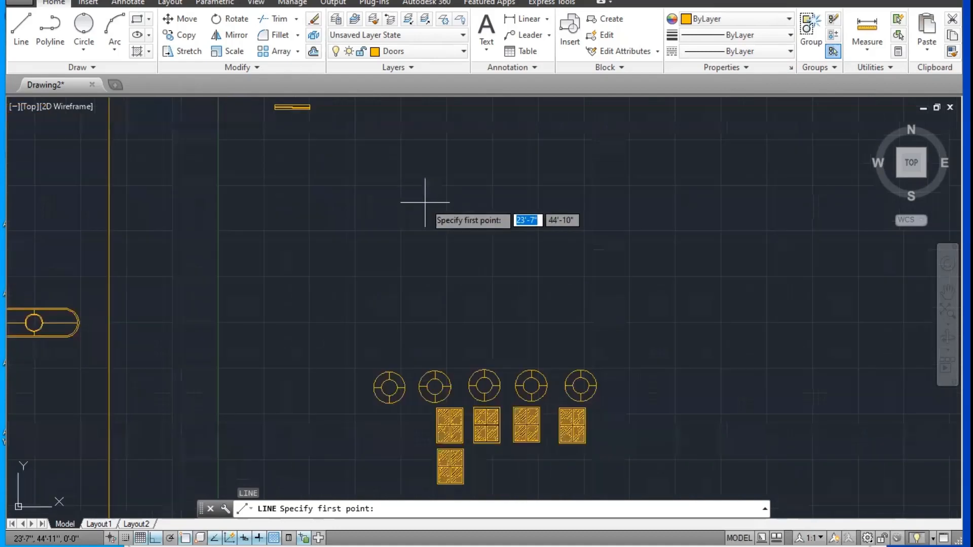
pyautogui.press('Escape')
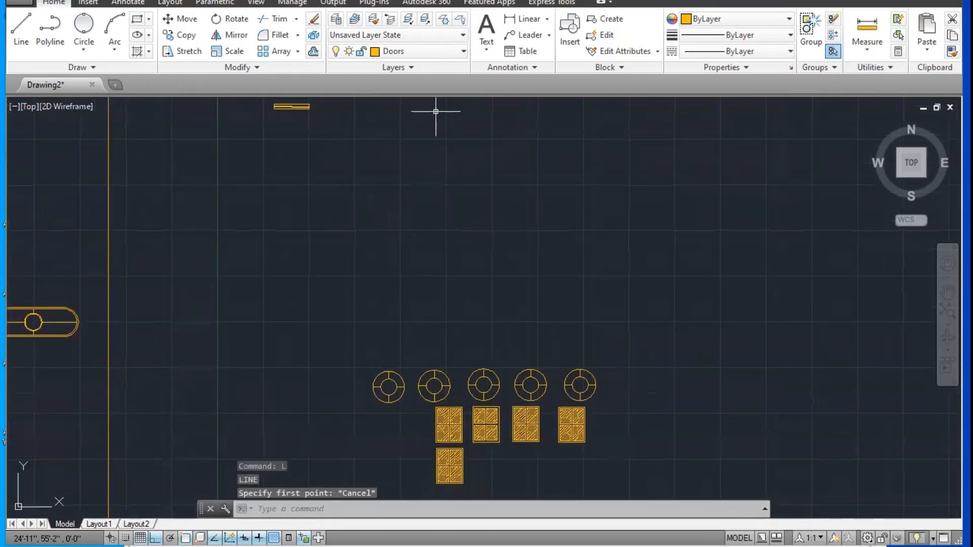
# Step: Insert Block A at scale 1 in the empty area above the row of circle blocks
pyautogui.write('i')
pyautogui.press('Return')
pyautogui.click(485, 183)
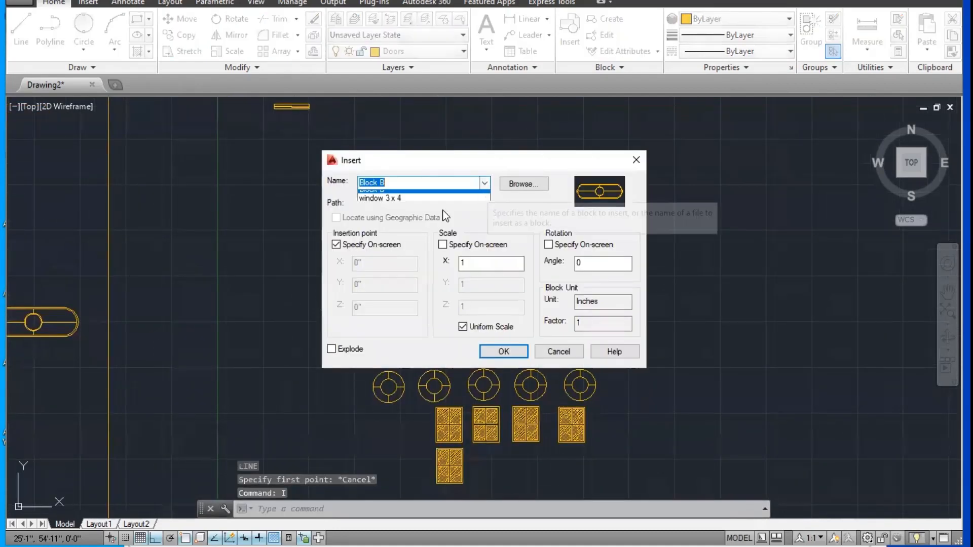
pyautogui.click(416, 196)
pyautogui.click(501, 351)
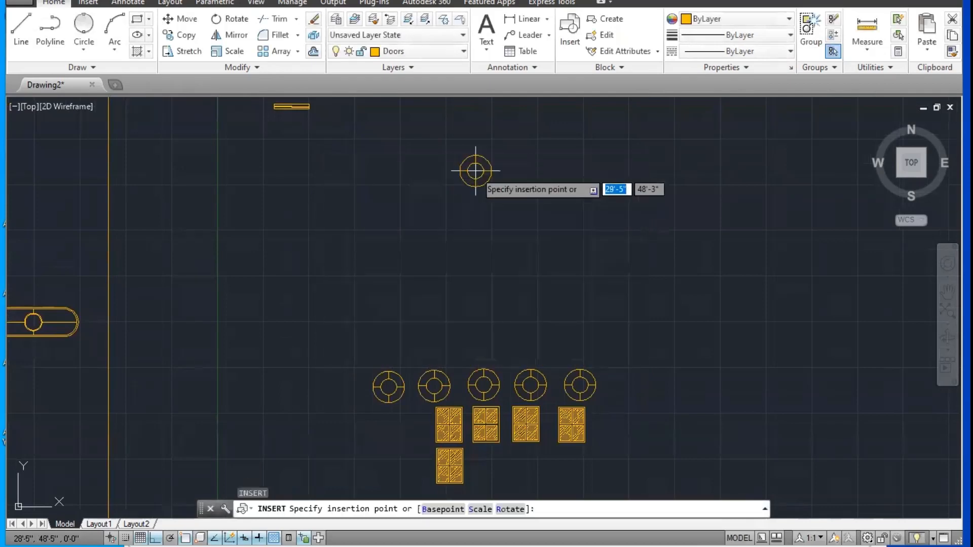
pyautogui.scroll(5, 434, 149)
pyautogui.moveTo(447, 145); pyautogui.dragTo(424, 204, button='middle')
pyautogui.press('Escape')
pyautogui.press('Escape')
# Step: Try a 3' horizontal line running right from the inserted circle block's right quadrant, and undo it
pyautogui.write('l')
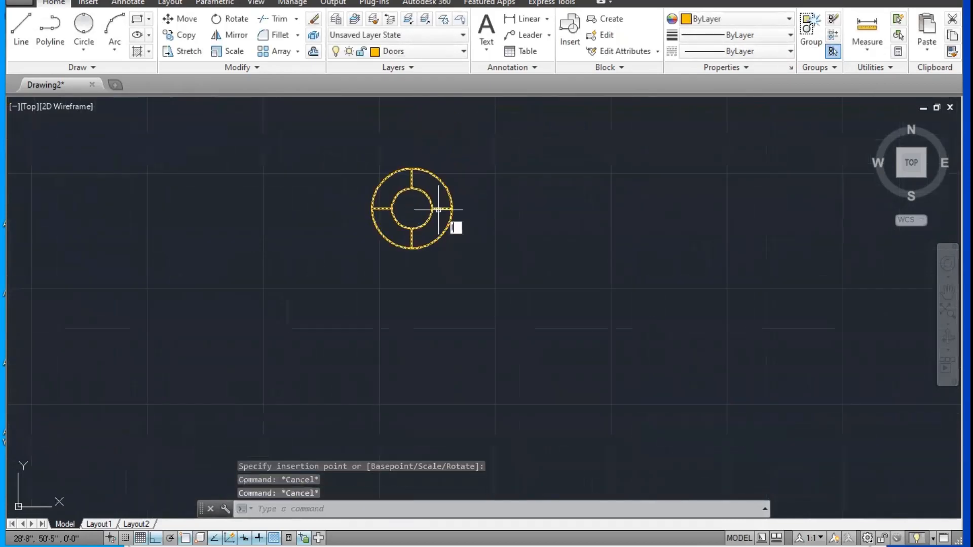
pyautogui.press('Return')
pyautogui.click(451, 208)
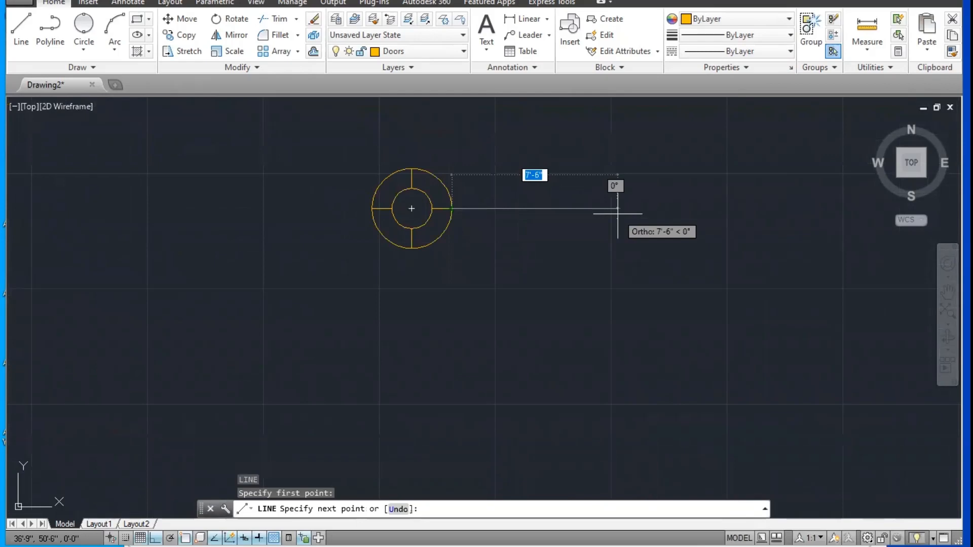
pyautogui.write("3'")
pyautogui.press('Return')
pyautogui.press('Escape')
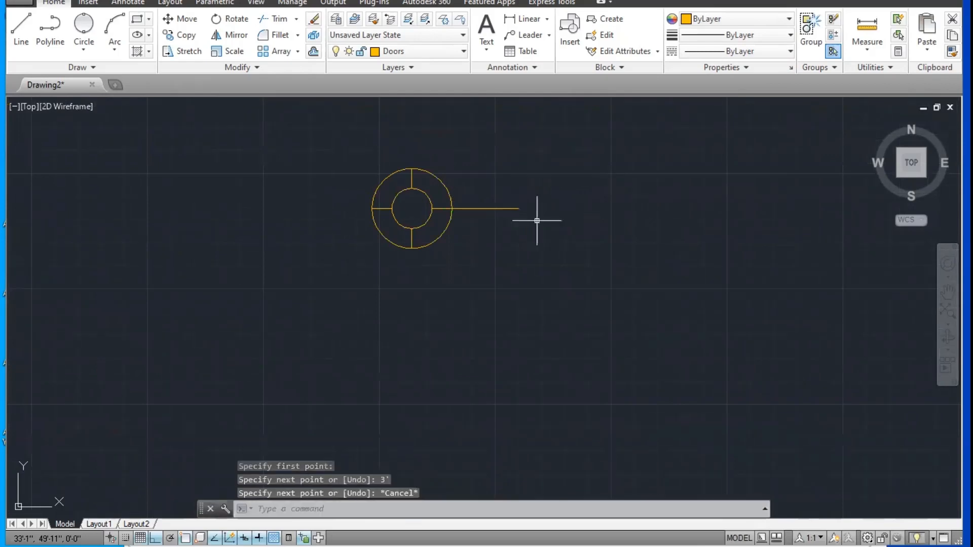
pyautogui.scroll(2, 536, 219)
pyautogui.hotkey('ctrl', 'z')
pyautogui.hotkey('ctrl', 'z')
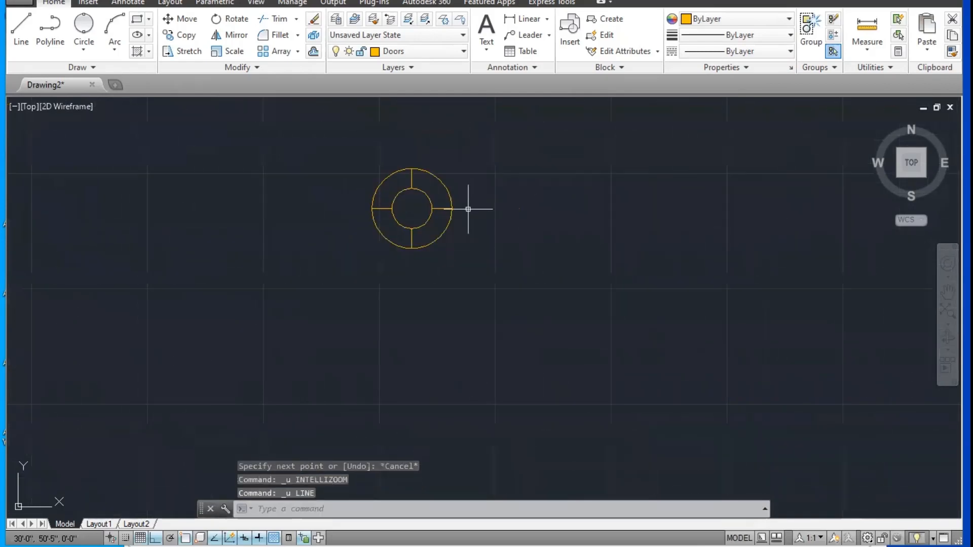
pyautogui.press('Escape')
pyautogui.write('o')
pyautogui.press('Return')
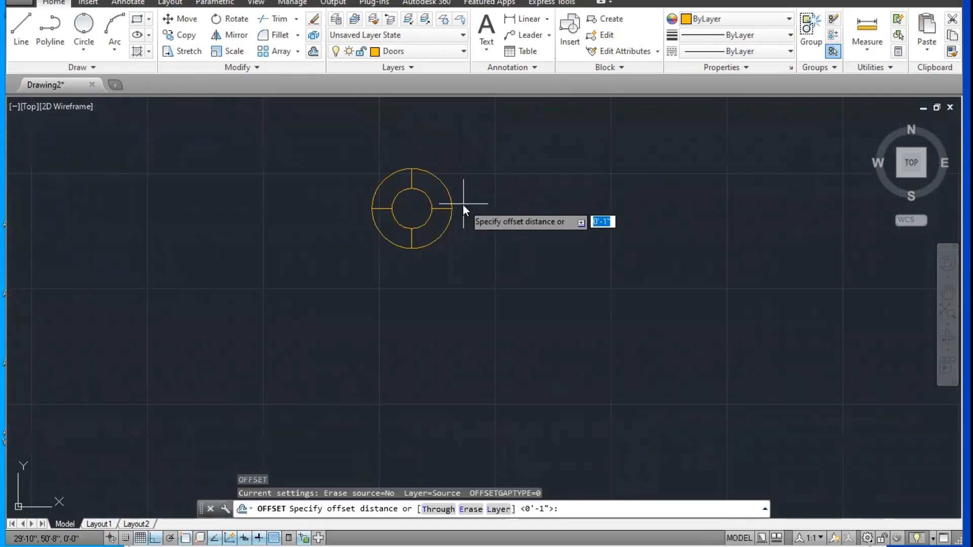
pyautogui.write("10'")
pyautogui.press('Return')
pyautogui.press('Escape')
pyautogui.press('Escape')
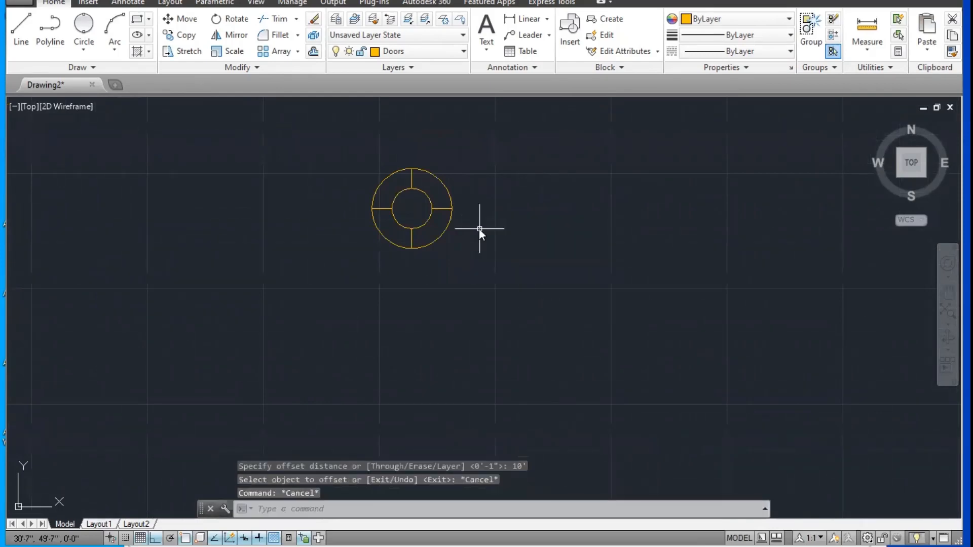
# Step: Draw a 10' horizontal line running right from the inserted circle block's right quadrant
pyautogui.write('l')
pyautogui.press('Return')
pyautogui.click(451, 208)
pyautogui.write("10'")
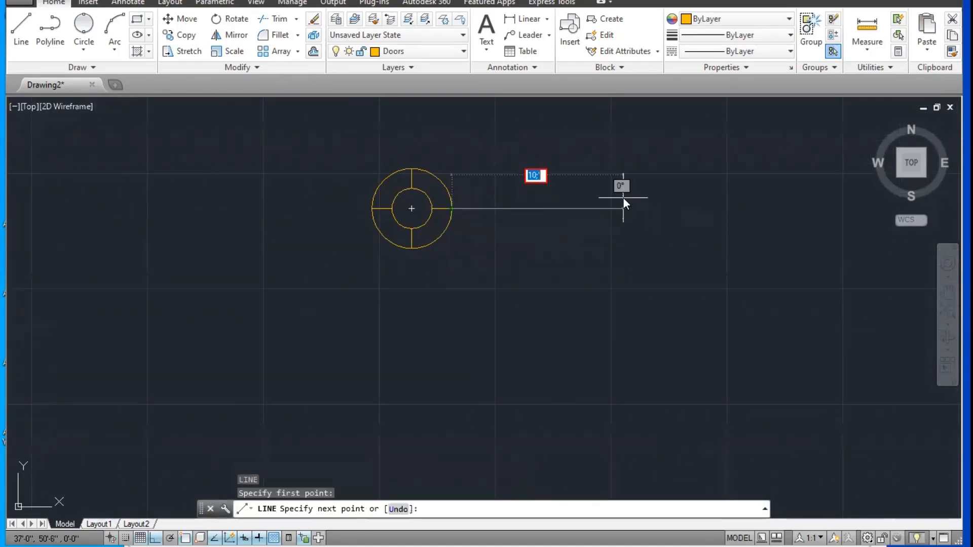
pyautogui.press('Return')
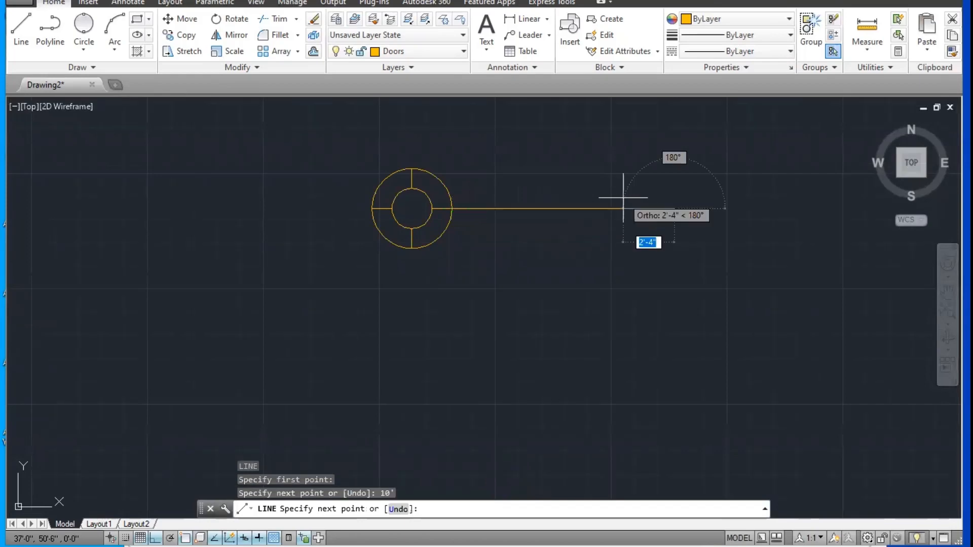
pyautogui.press('Escape')
pyautogui.scroll(-2, 543, 253)
pyautogui.write('l')
pyautogui.press('Return')
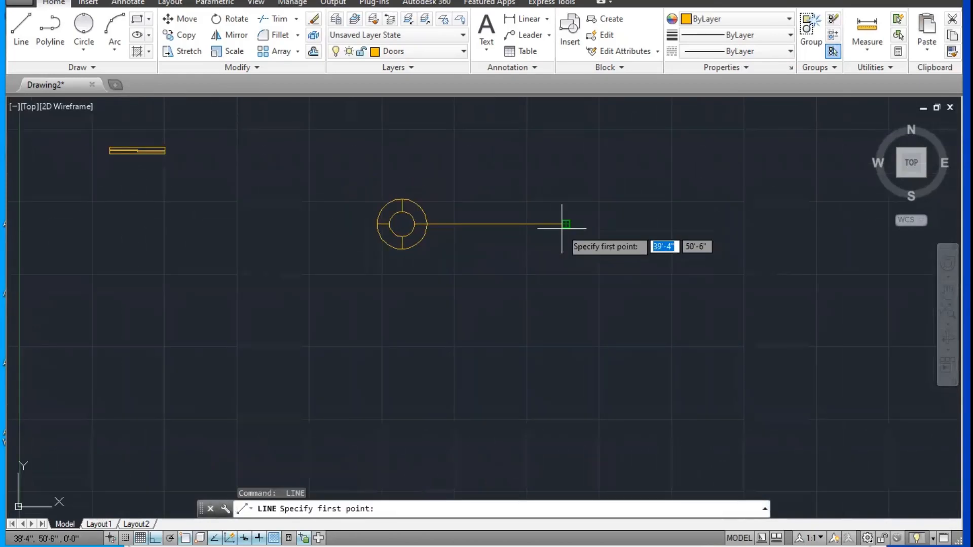
pyautogui.press('Escape')
pyautogui.press('Escape')
# Step: Insert another Block A at scale 1, centred on the right end of the 10' line
pyautogui.write('i')
pyautogui.press('Return')
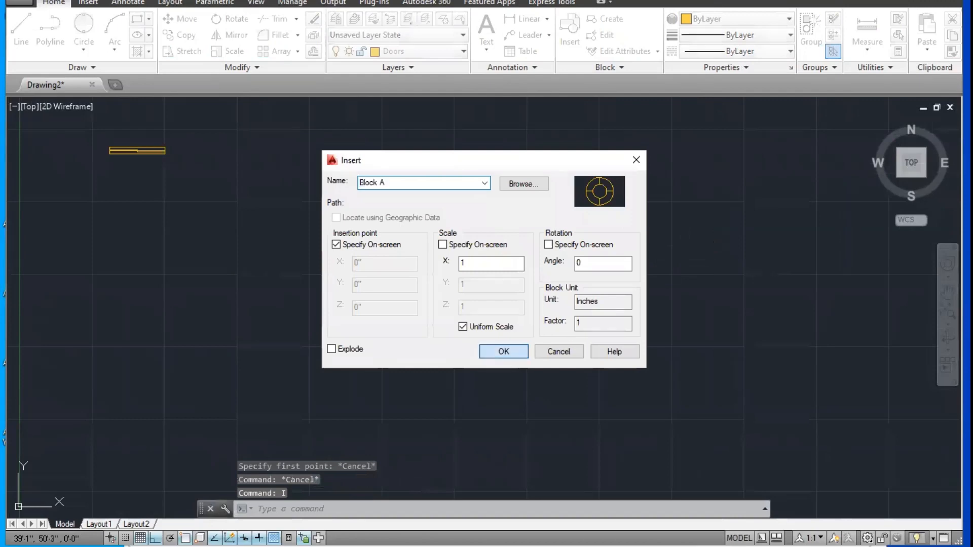
pyautogui.press('Return')
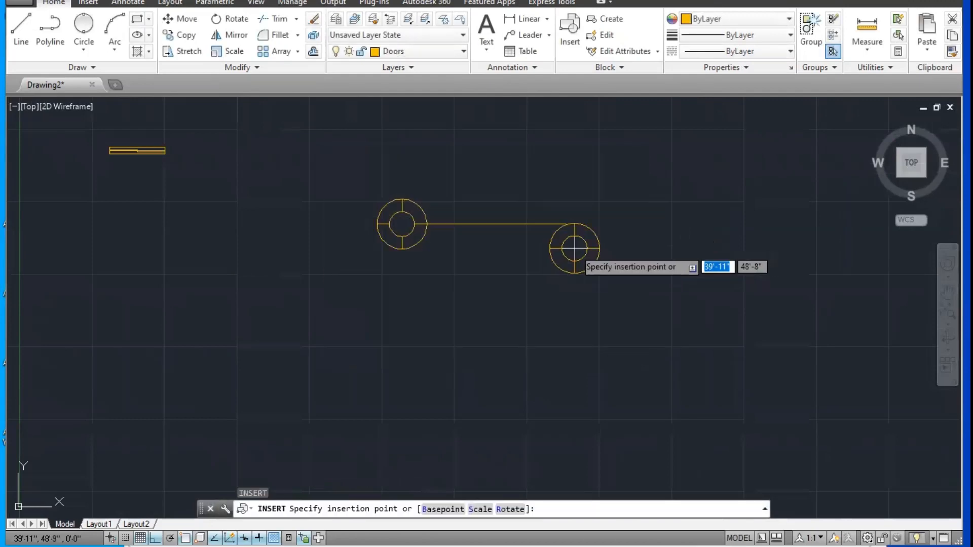
pyautogui.click(590, 223)
pyautogui.scroll(1, 439, 236)
pyautogui.press('Escape')
# Step: Move the first Block A by its centre so it is centred on the left end of the 10' line
pyautogui.write('m')
pyautogui.press('Return')
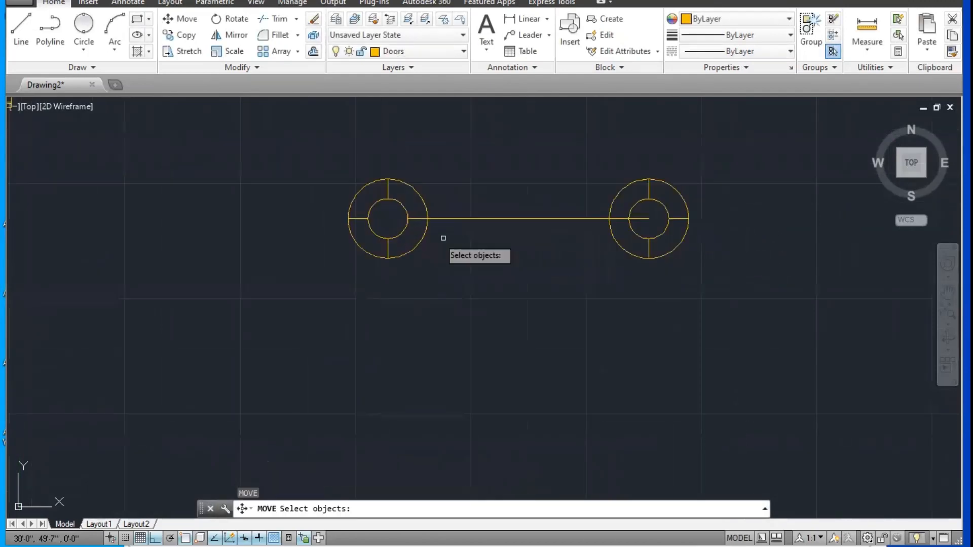
pyautogui.click(444, 238)
pyautogui.click(391, 235)
pyautogui.press('Return')
pyautogui.click(388, 218)
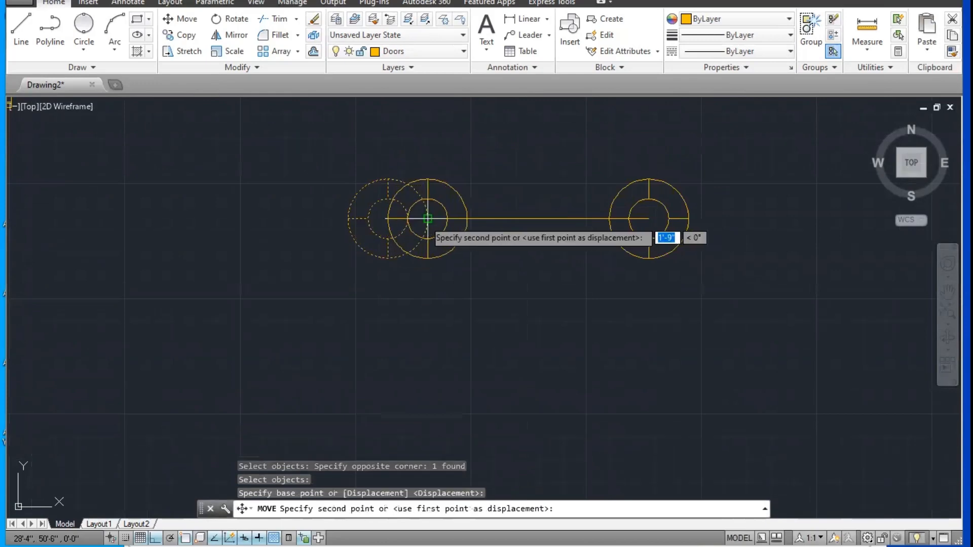
pyautogui.click(427, 219)
# Step: Draw a 10' horizontal line running right from the centre of the second Block A
pyautogui.moveTo(491, 243)
pyautogui.mouseDown(button='middle')
pyautogui.moveTo(386, 243)
pyautogui.moveTo(353, 217)
pyautogui.mouseUp(button='middle')
pyautogui.write('l')
pyautogui.press('Return')
pyautogui.click(474, 213)
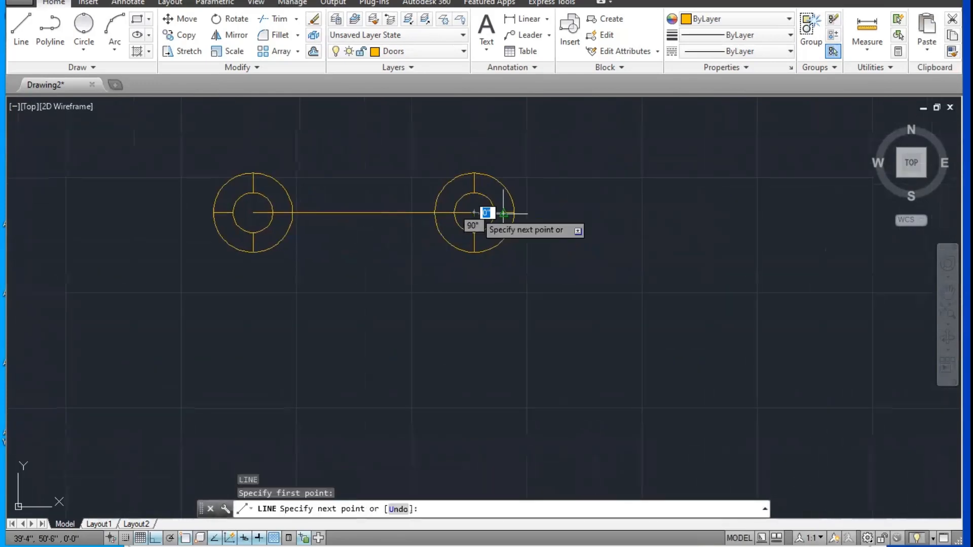
pyautogui.write("10'")
pyautogui.press('Return')
pyautogui.press('Escape')
pyautogui.press('Escape')
pyautogui.write('c')
pyautogui.press('Return')
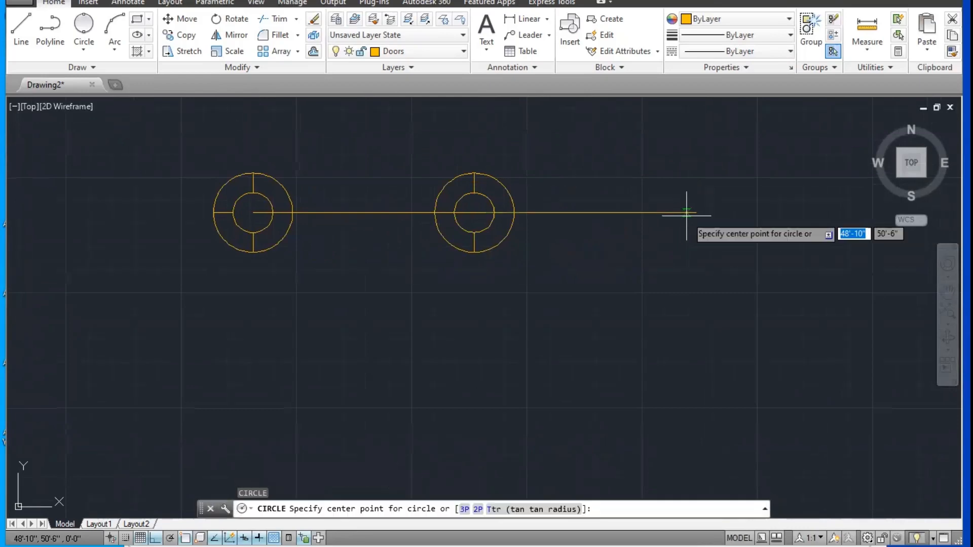
pyautogui.press('Escape')
pyautogui.press('Escape')
pyautogui.write('i9')
pyautogui.press('Return')
pyautogui.press('Escape')
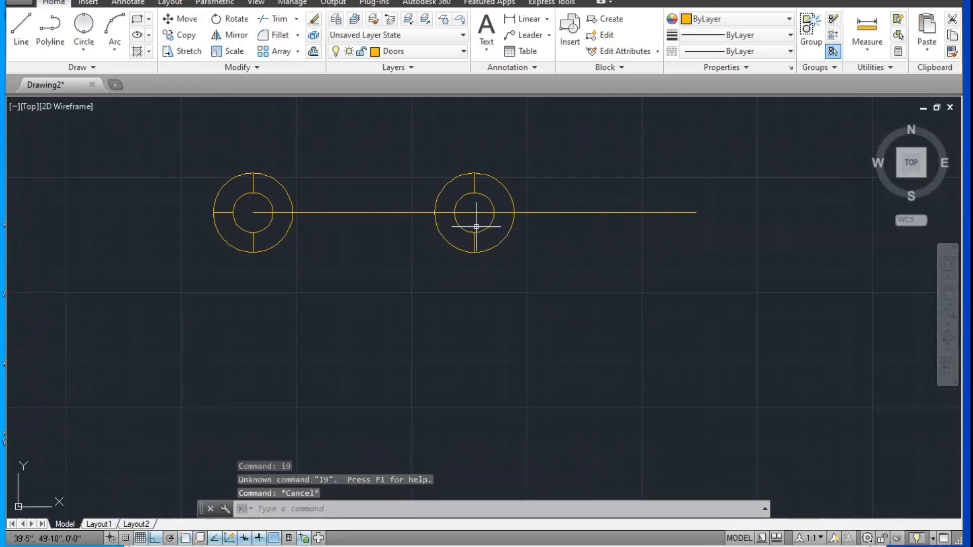
# Step: Insert a third Block A at the right end of the new 10' line
pyautogui.write('i')
pyautogui.press('Return')
# Step: Draw two consecutive 10' horizontal lines running right from the centre of the third Block A
pyautogui.press('Return')
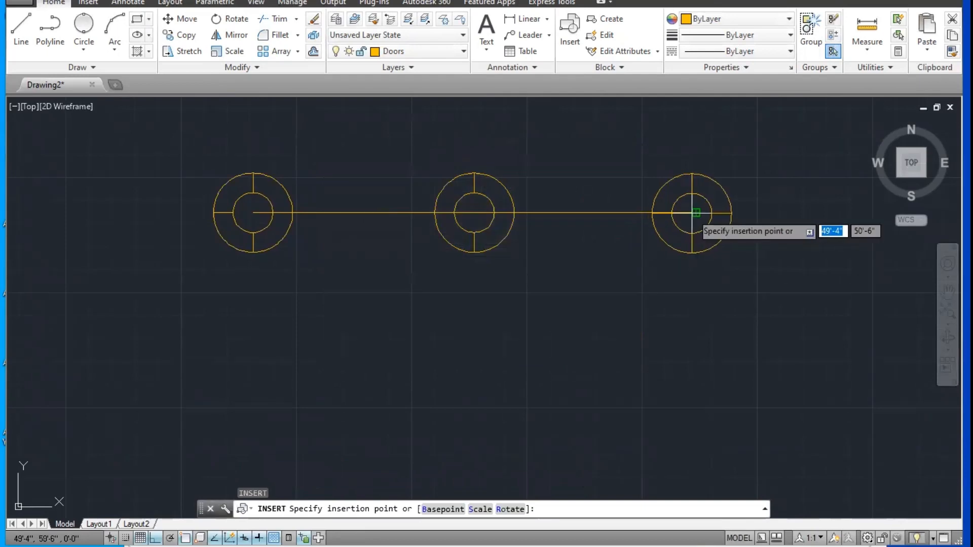
pyautogui.click(694, 213)
pyautogui.moveTo(679, 250); pyautogui.dragTo(466, 260, button='middle')
pyautogui.press('Escape')
pyautogui.press('Escape')
pyautogui.write('l')
pyautogui.press('Return')
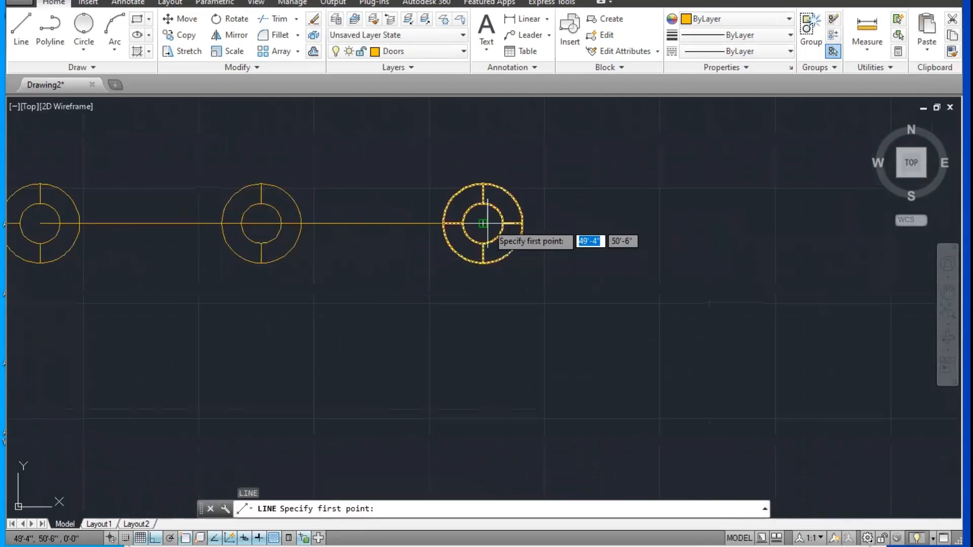
pyautogui.click(487, 223)
pyautogui.write("10'")
pyautogui.press('Return')
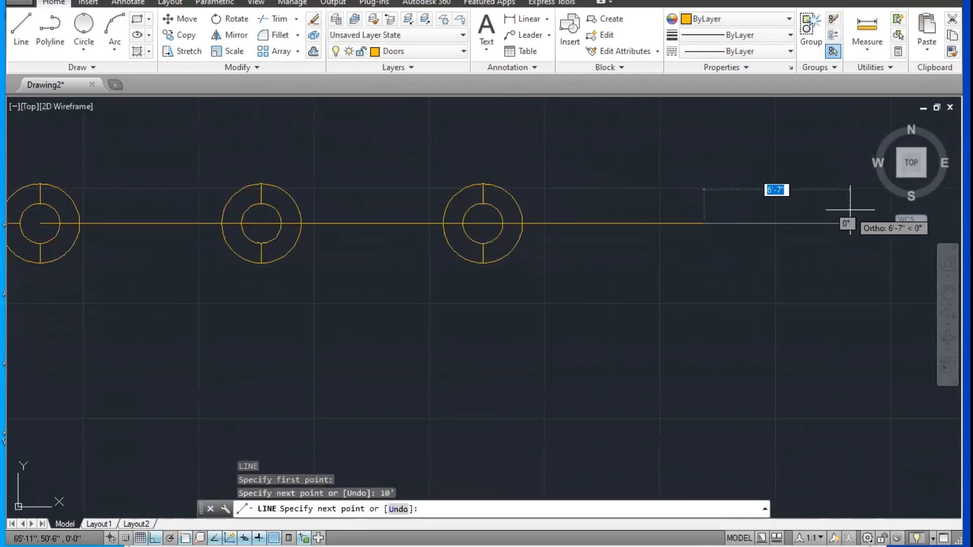
pyautogui.write("10'")
pyautogui.press('Return')
pyautogui.press('Escape')
pyautogui.moveTo(650, 282); pyautogui.dragTo(585, 270, button='middle')
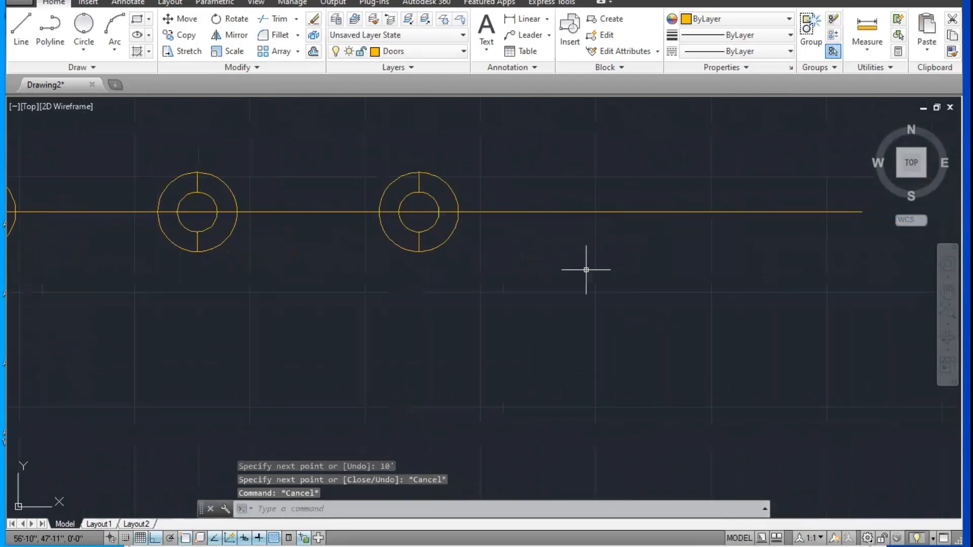
pyautogui.write('c')
pyautogui.press('Return')
pyautogui.press('Escape')
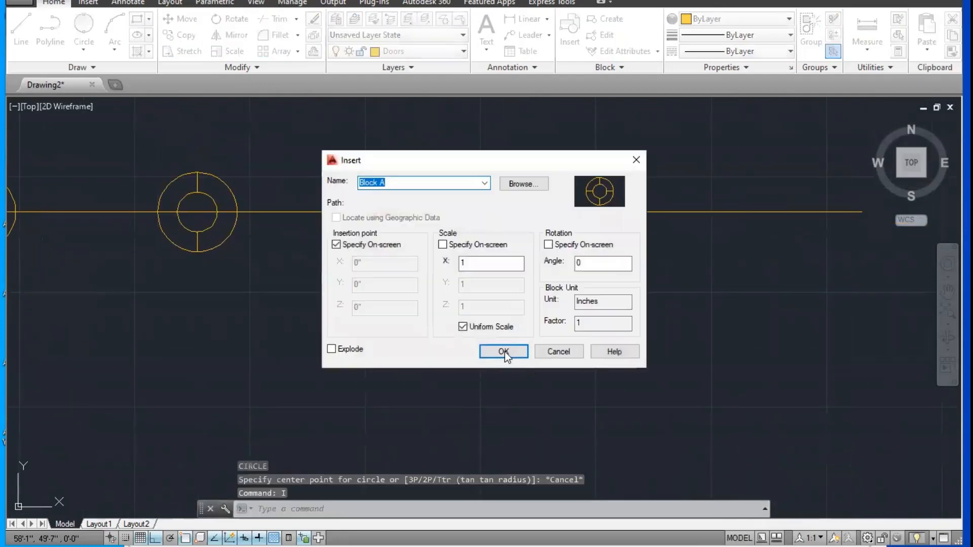
# Step: Insert two more Block A copies at scale 1, centred on the right ends of the last two 10' lines
pyautogui.click(505, 351)
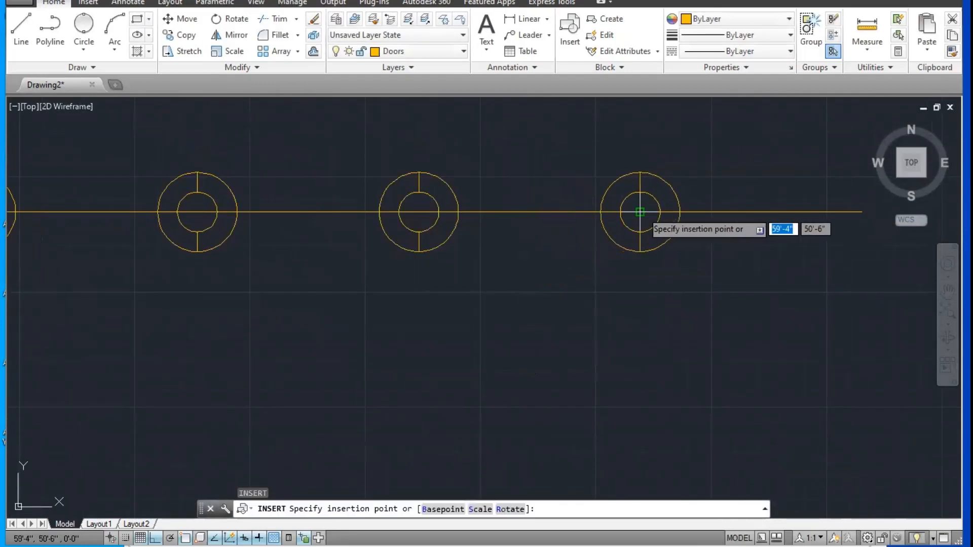
pyautogui.click(644, 212)
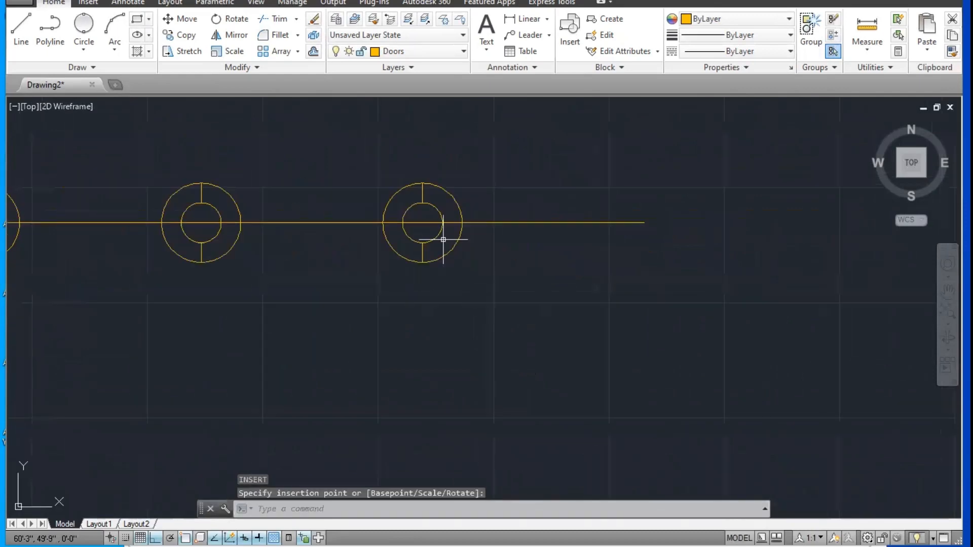
pyautogui.press('Return')
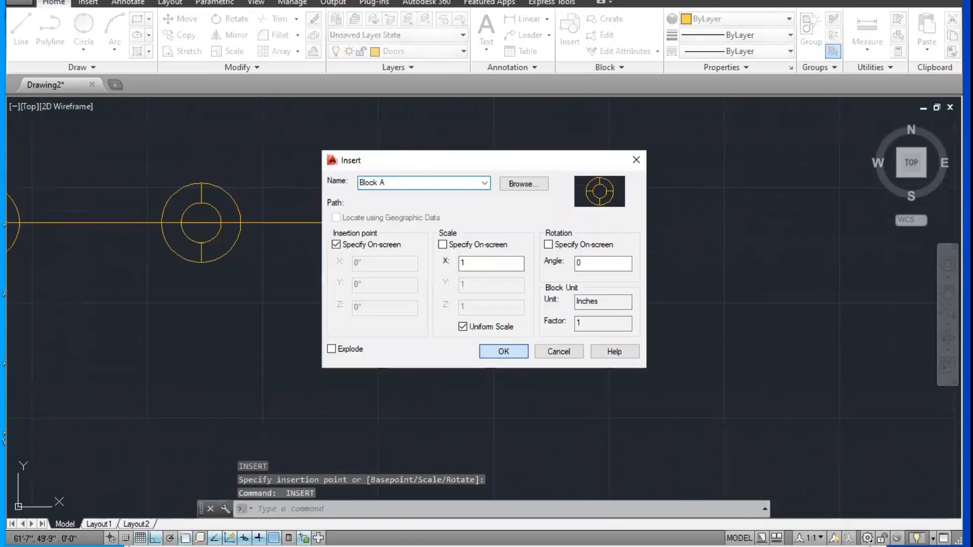
pyautogui.click(504, 351)
pyautogui.click(643, 223)
# Step: Erase the 10' connecting lines between the five Block A circles
pyautogui.scroll(-3, 522, 260)
pyautogui.moveTo(521, 261); pyautogui.dragTo(577, 264, button='middle')
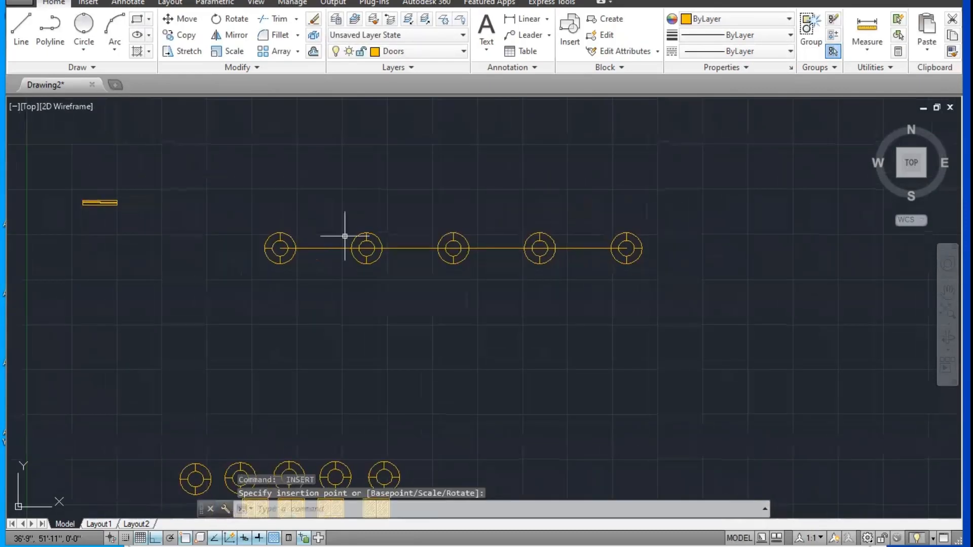
pyautogui.scroll(2, 454, 264)
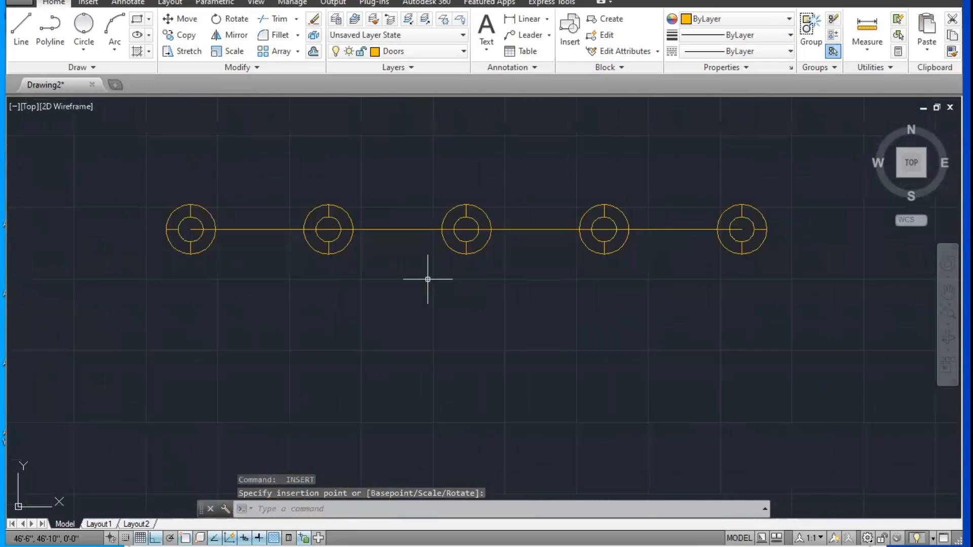
pyautogui.moveTo(448, 276); pyautogui.dragTo(471, 283, button='middle')
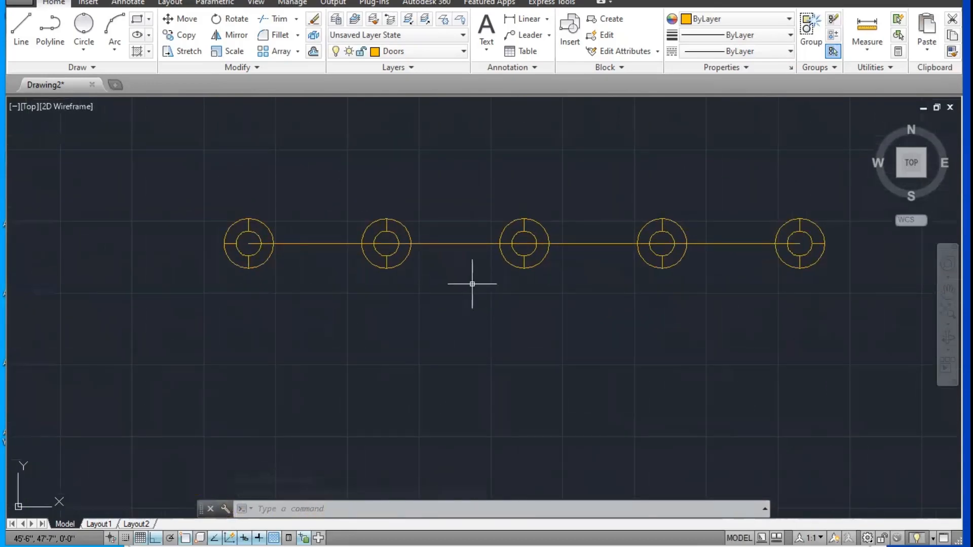
pyautogui.moveTo(298, 214); pyautogui.dragTo(330, 223, button='middle')
pyautogui.scroll(2, 324, 222)
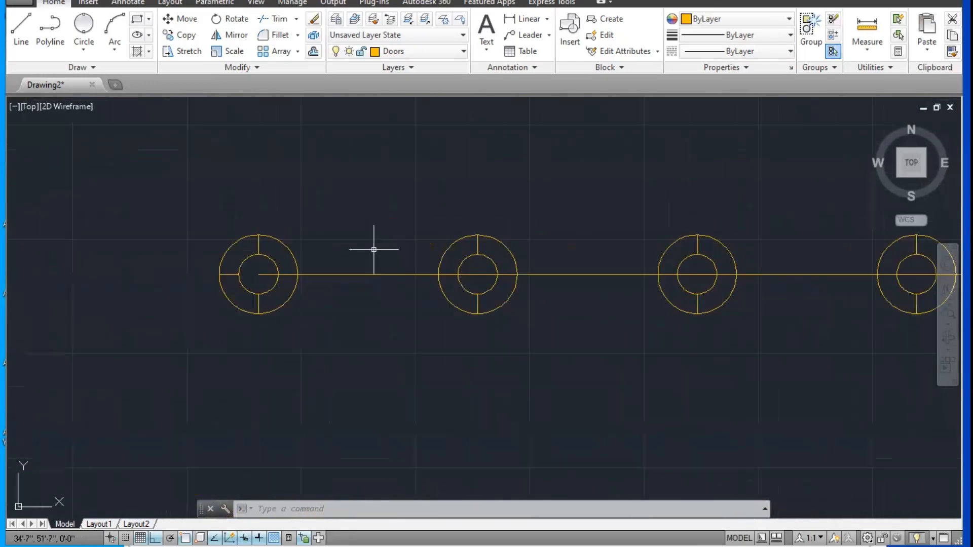
pyautogui.click(366, 274)
pyautogui.click(347, 320)
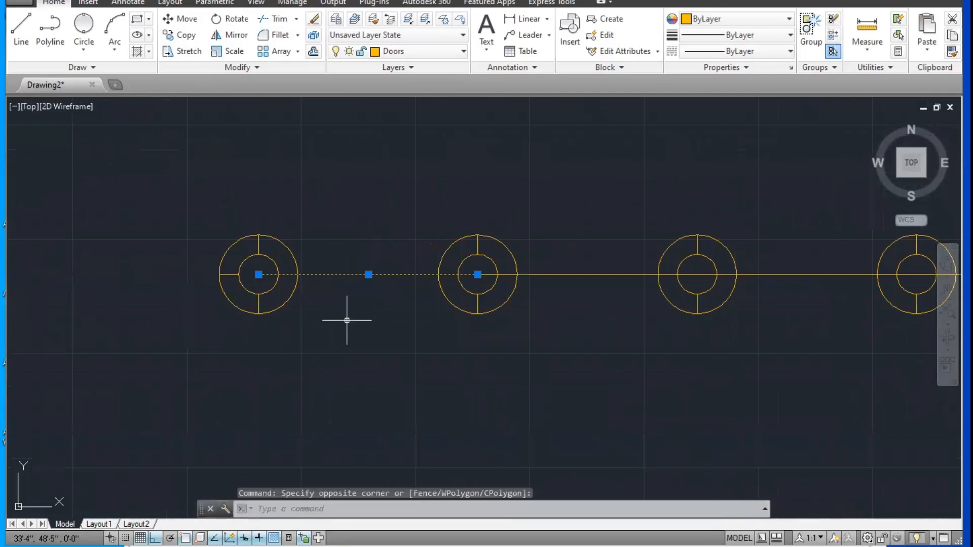
pyautogui.press('Delete')
pyautogui.click(590, 278)
pyautogui.click(591, 310)
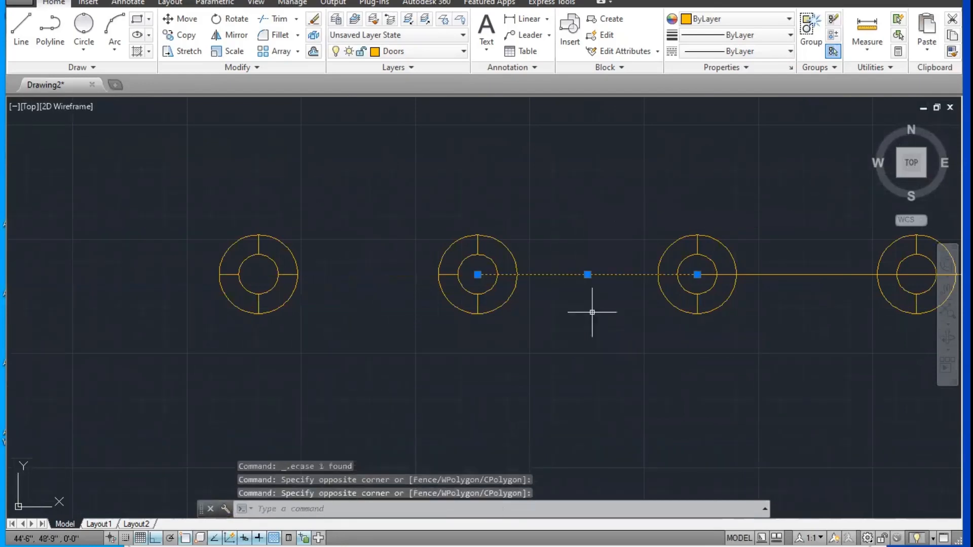
pyautogui.press('Delete')
pyautogui.click(797, 205)
pyautogui.click(781, 322)
pyautogui.scroll(-4, 603, 307)
pyautogui.press('Delete')
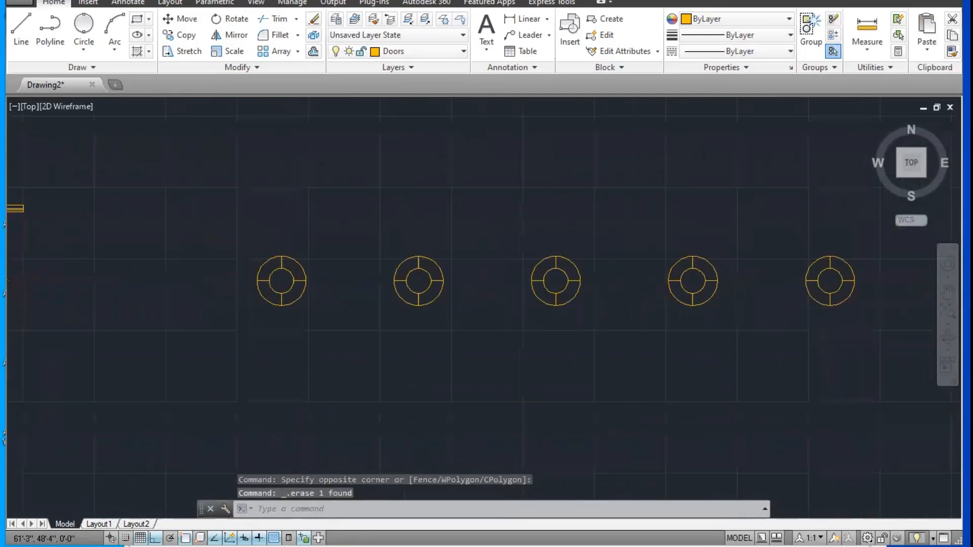
# Step: Draw a straight line from the first circle block's right quadrant to the second block's left quadrant
pyautogui.scroll(5, 552, 309)
pyautogui.press('Escape')
pyautogui.press('Escape')
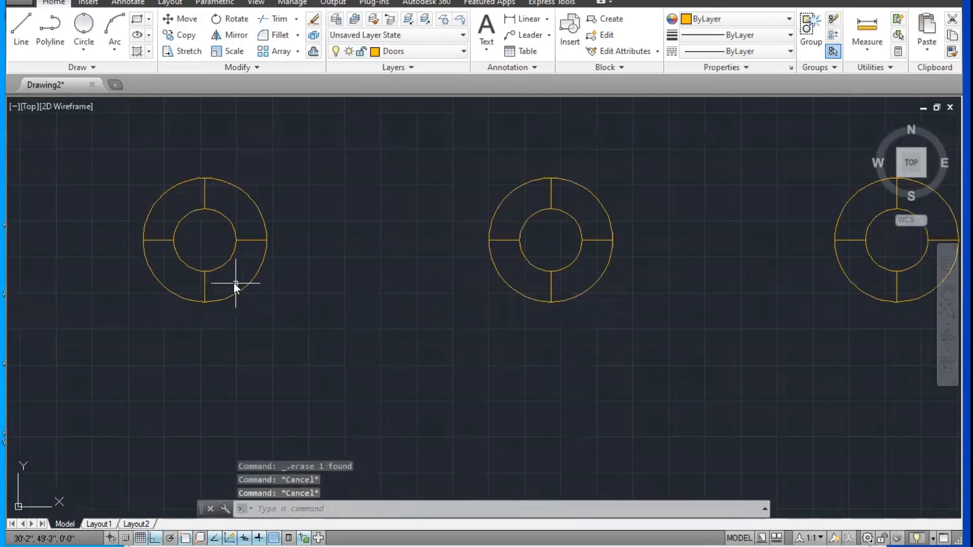
pyautogui.write('l')
pyautogui.press('Return')
pyautogui.click(267, 240)
pyautogui.click(488, 240)
pyautogui.press('Escape')
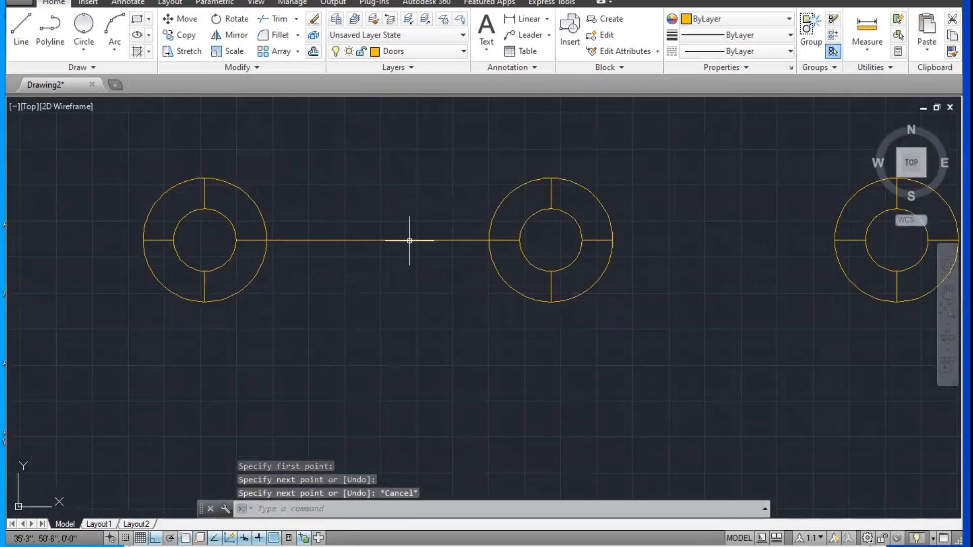
pyautogui.press('Escape')
pyautogui.write('o')
pyautogui.press('Return')
pyautogui.scroll(-2, 408, 240)
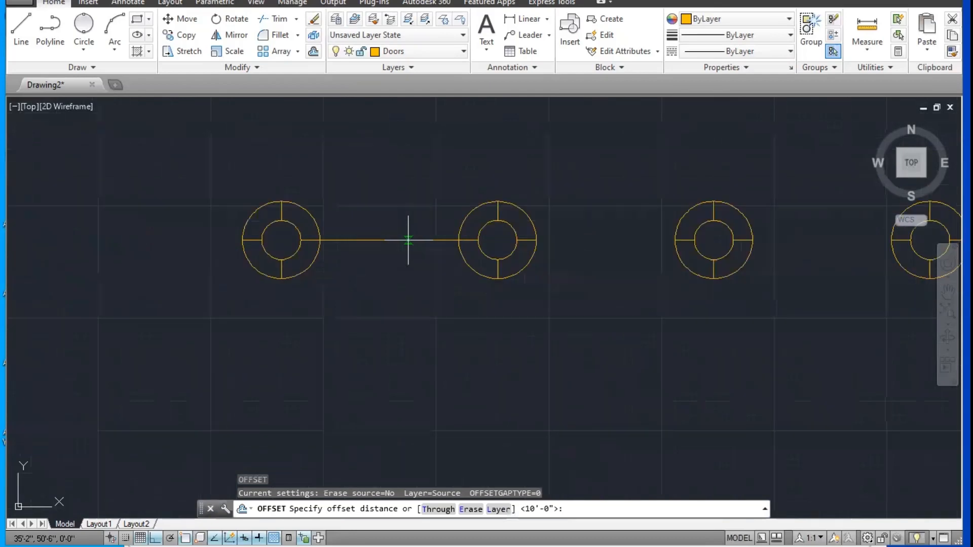
pyautogui.press('Escape')
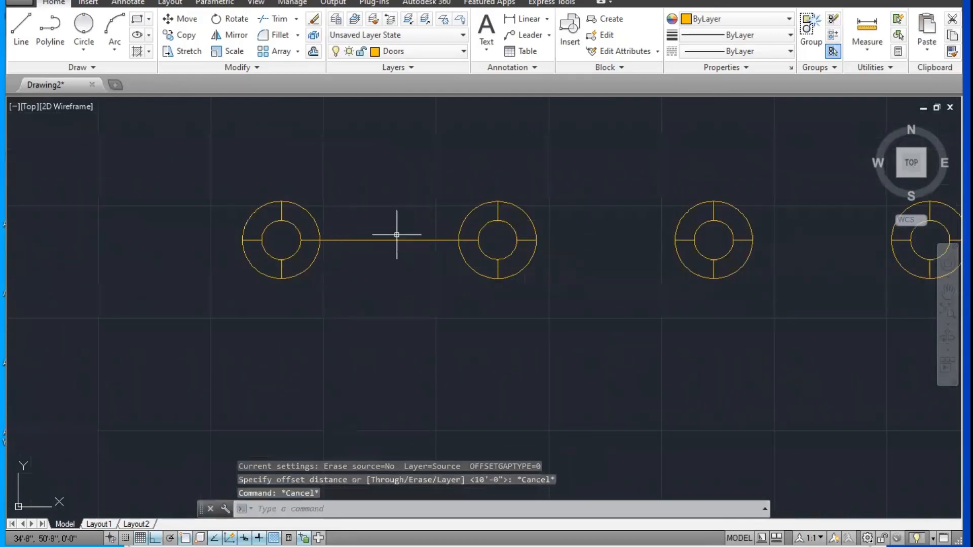
# Step: With ortho off, draw an upward-bulging arc from the first block's right quadrant to the second block's left quadrant
pyautogui.scroll(-2, 385, 240)
pyautogui.moveTo(354, 243); pyautogui.dragTo(387, 244, button='middle')
pyautogui.scroll(2, 382, 241)
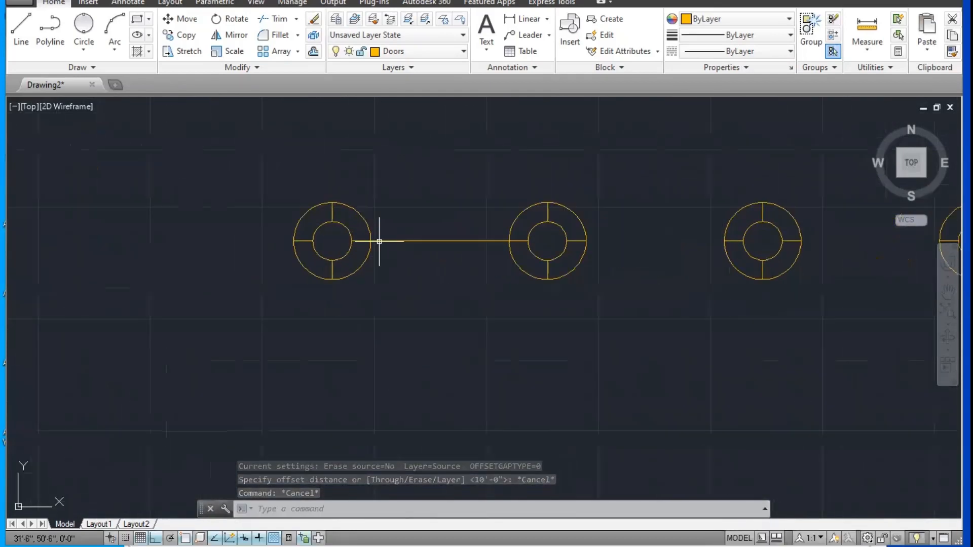
pyautogui.scroll(2, 374, 244)
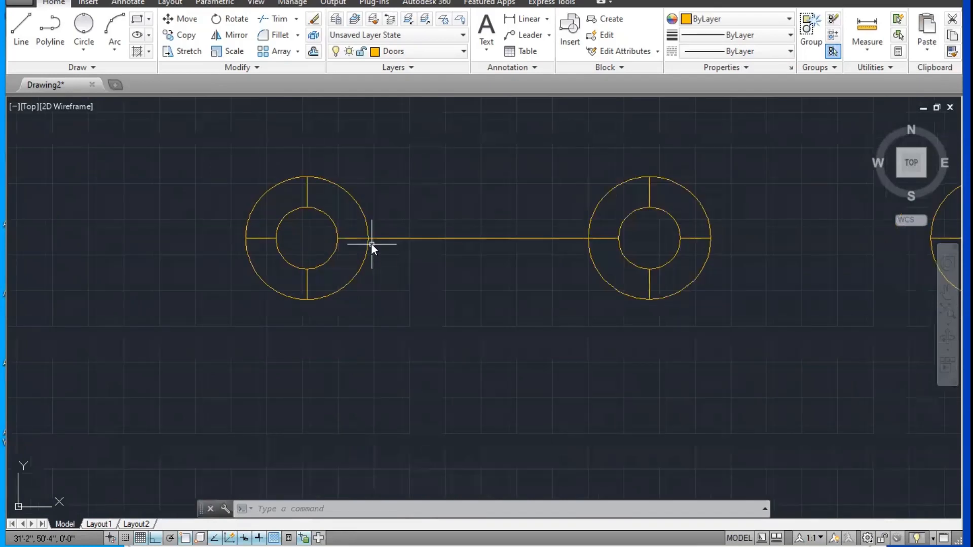
pyautogui.write('arc')
pyautogui.press('Return')
pyautogui.click(370, 238)
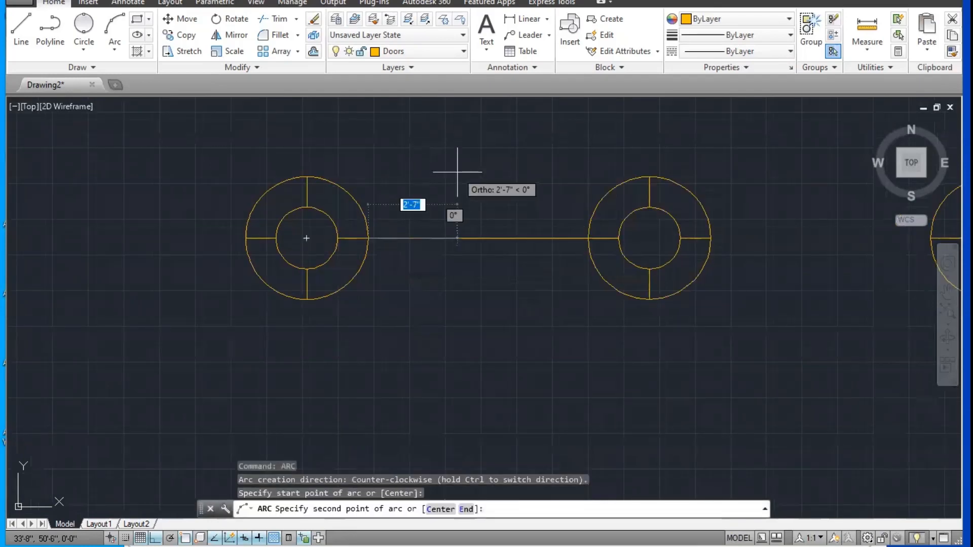
pyautogui.click(471, 161)
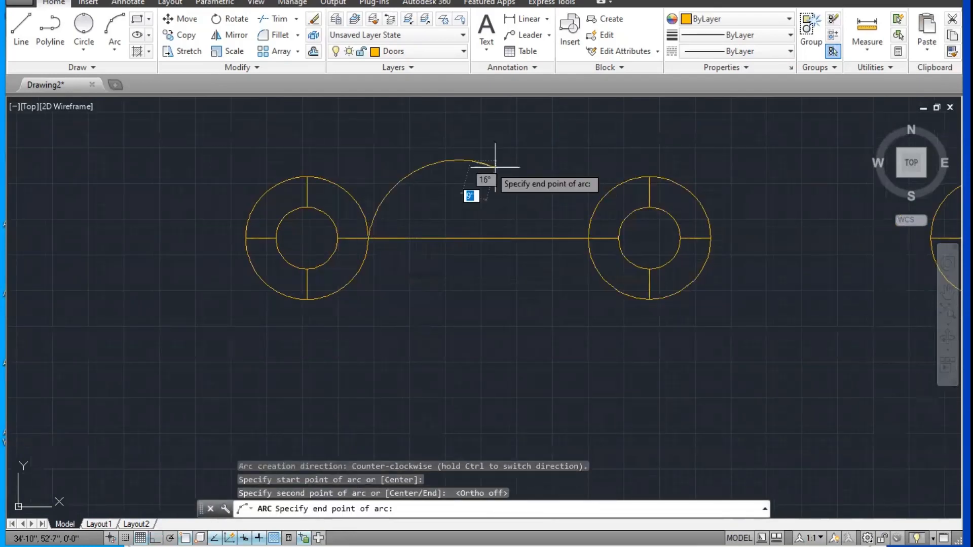
pyautogui.click(588, 238)
# Step: Copy the arc from its left endpoint to the right quadrants of the second, third and fourth circle blocks
pyautogui.moveTo(489, 260); pyautogui.dragTo(241, 266, button='middle')
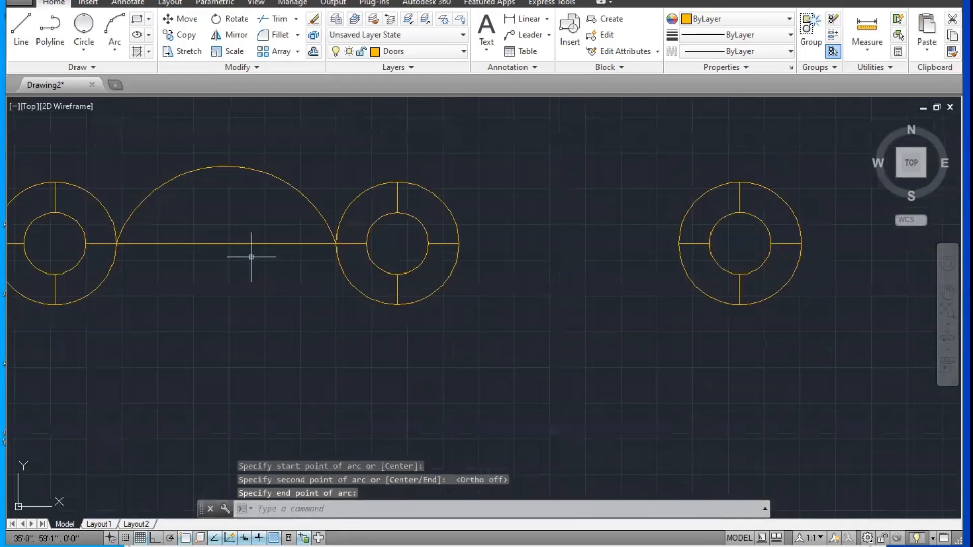
pyautogui.write('co')
pyautogui.press('Return')
pyautogui.click(236, 154)
pyautogui.click(187, 203)
pyautogui.press('Return')
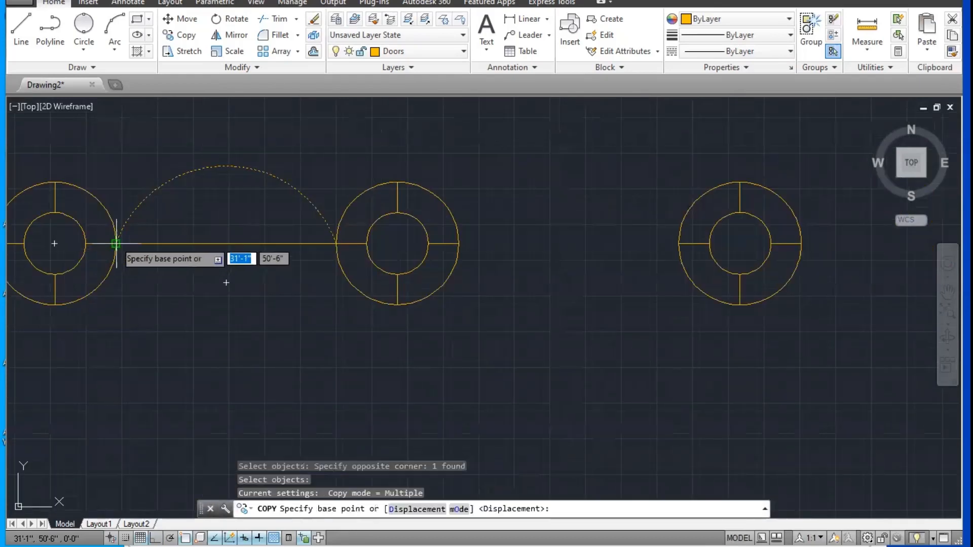
pyautogui.click(116, 243)
pyautogui.click(458, 243)
pyautogui.moveTo(604, 250); pyautogui.dragTo(293, 248, button='middle')
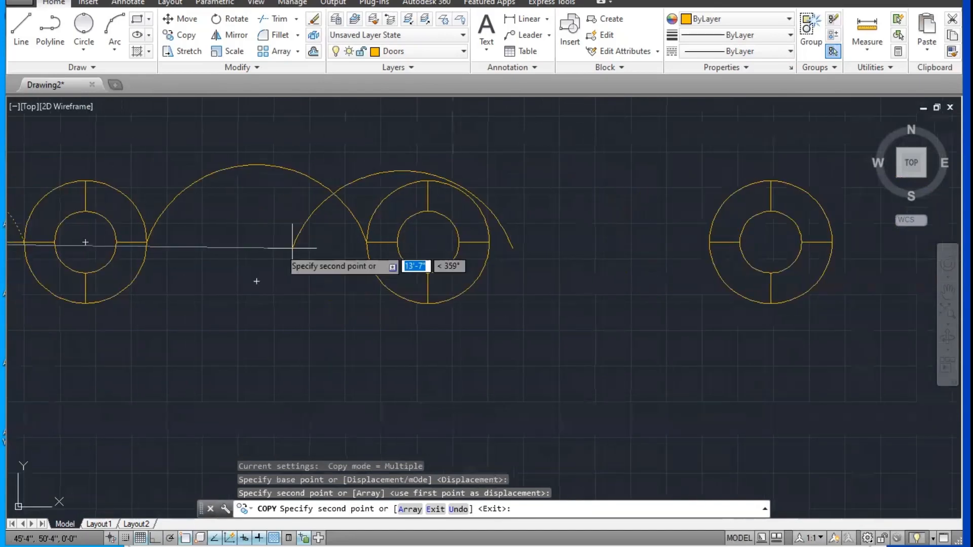
pyautogui.click(489, 243)
pyautogui.moveTo(802, 242); pyautogui.dragTo(548, 272, button='middle')
pyautogui.click(456, 242)
pyautogui.scroll(-4, 456, 259)
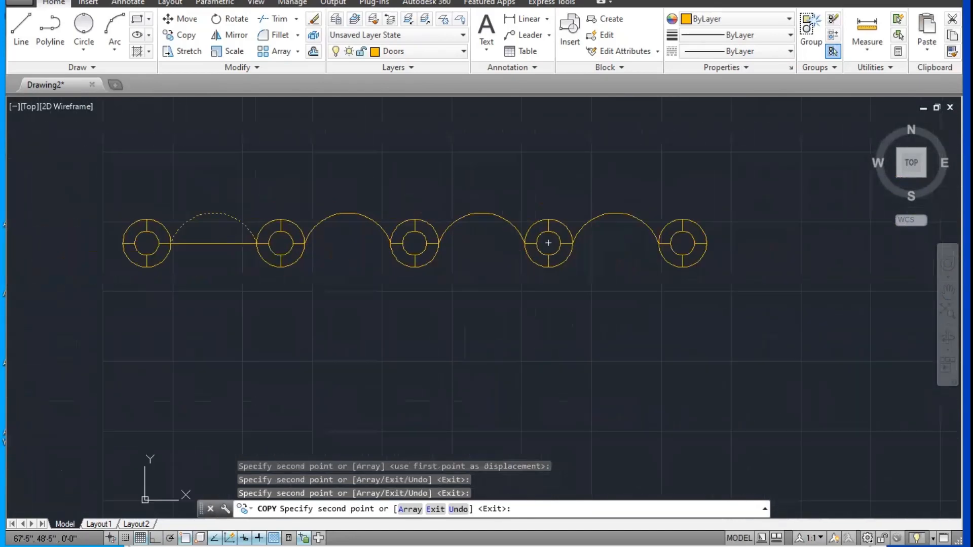
pyautogui.scroll(-2, 605, 278)
pyautogui.press('Escape')
pyautogui.press('Escape')
# Step: Erase the straight line between the first two circle blocks
pyautogui.scroll(2, 362, 305)
pyautogui.click(372, 275)
pyautogui.click(338, 219)
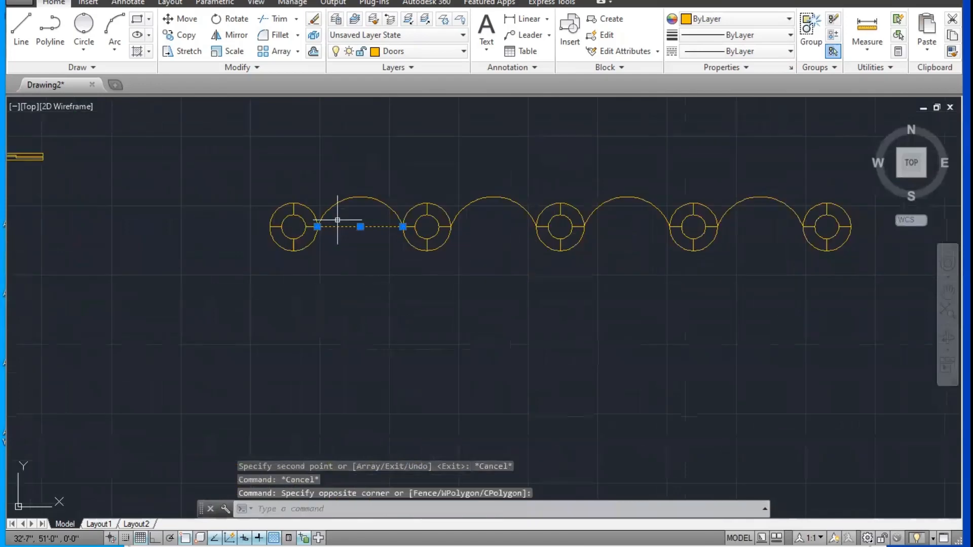
pyautogui.press('Delete')
pyautogui.press('Escape')
pyautogui.press('Escape')
# Step: Mirror the four upper arcs about the horizontal line through the circle blocks' side quadrants, keeping the source arcs
pyautogui.press('Return')
pyautogui.click(370, 184)
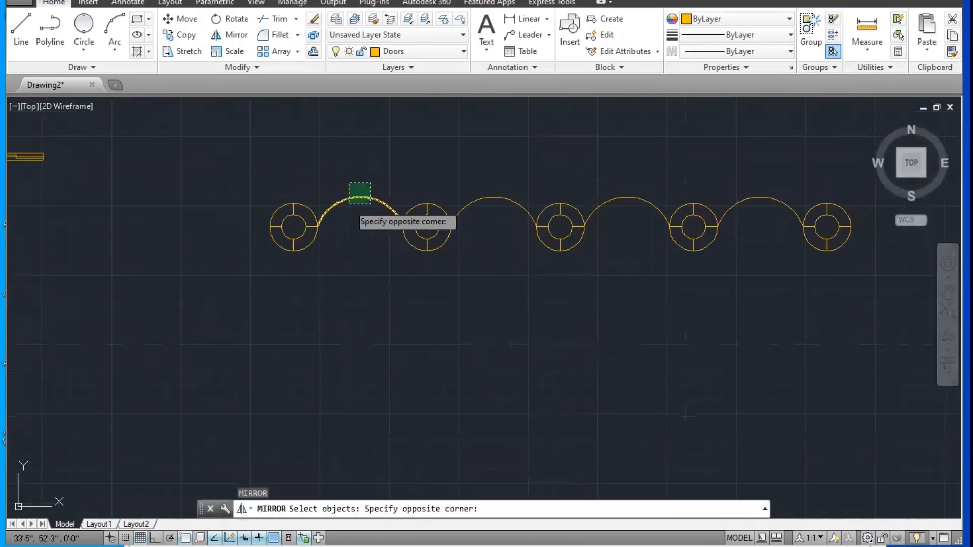
pyautogui.click(348, 204)
pyautogui.click(498, 183)
pyautogui.click(472, 217)
pyautogui.click(617, 175)
pyautogui.click(609, 223)
pyautogui.click(763, 166)
pyautogui.click(752, 217)
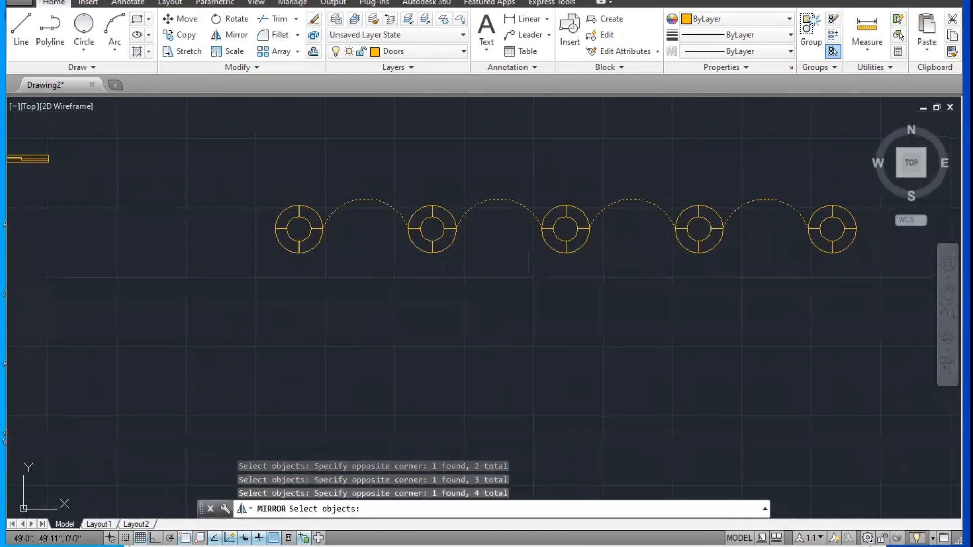
pyautogui.scroll(1, 169, 169)
pyautogui.press('Return')
pyautogui.click(366, 260)
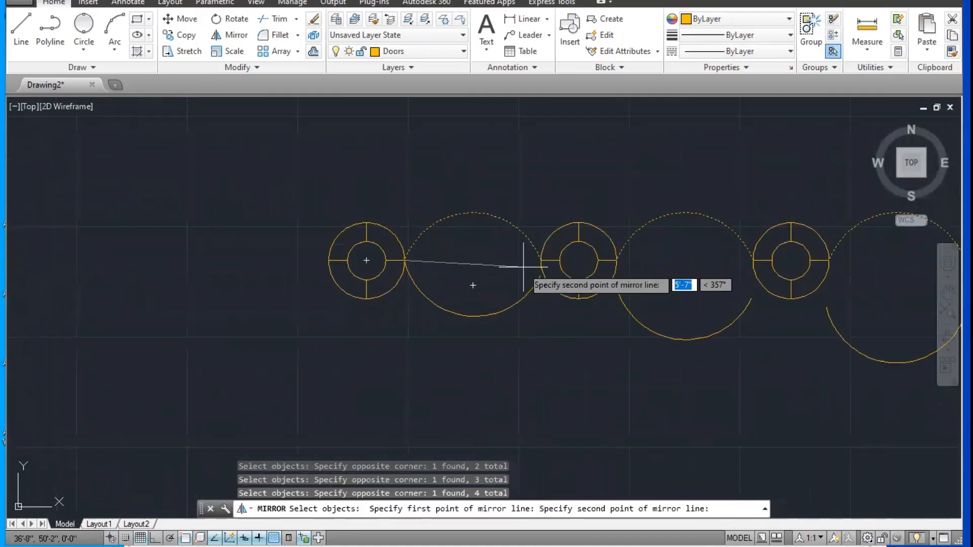
pyautogui.click(541, 260)
pyautogui.press('Return')
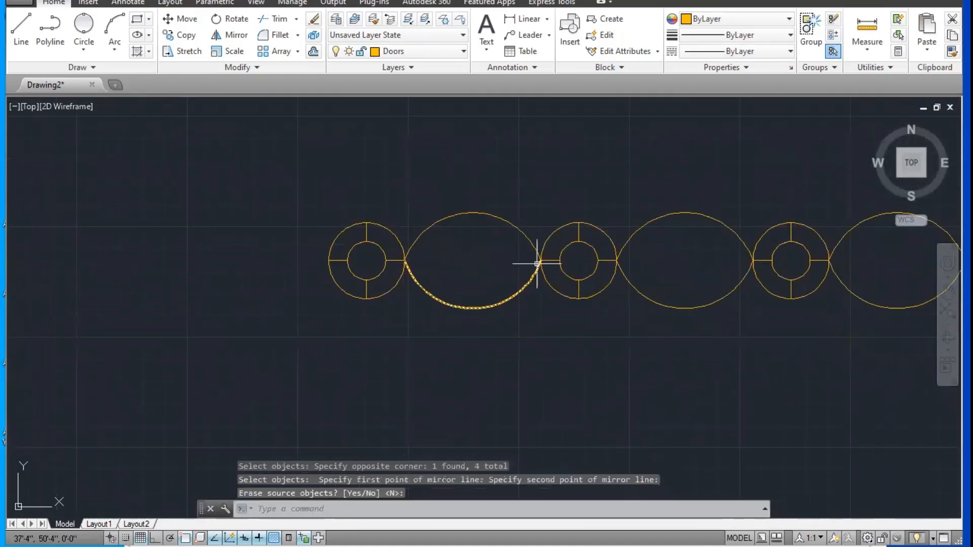
# Step: Copy the whole chain of circle blocks and arcs straight upward twice with ortho on, forming three evenly spaced rows
pyautogui.scroll(-3, 536, 262)
pyautogui.moveTo(556, 244); pyautogui.dragTo(526, 235, button='middle')
pyautogui.press('Escape')
pyautogui.write('co')
pyautogui.press('Return')
pyautogui.click(242, 275)
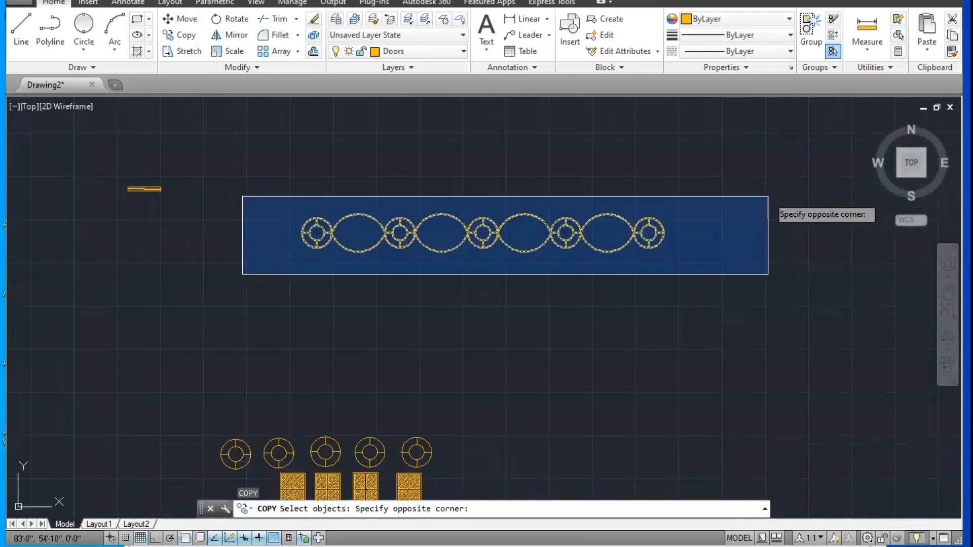
pyautogui.click(770, 195)
pyautogui.moveTo(790, 105); pyautogui.dragTo(753, 191, button='middle')
pyautogui.press('Return')
pyautogui.click(702, 304)
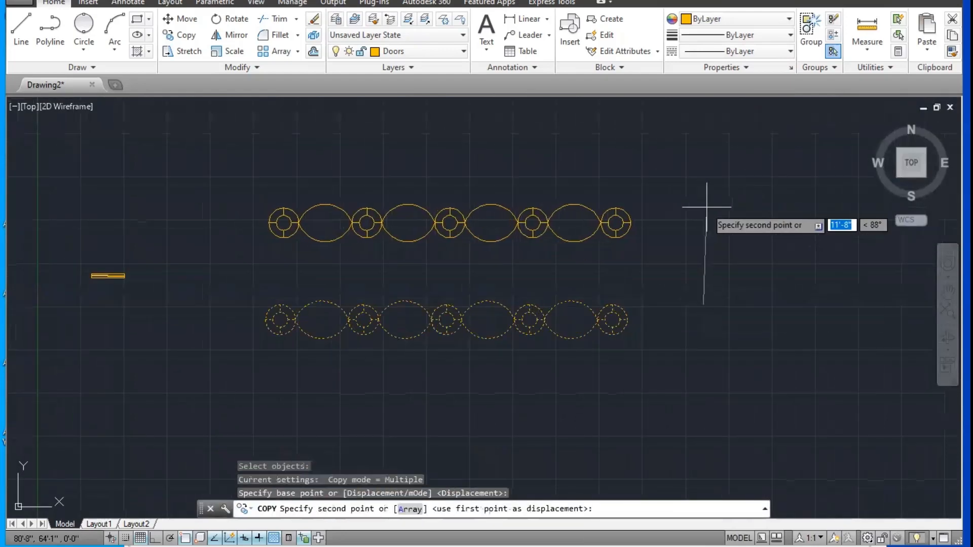
pyautogui.press('F8')
pyautogui.click(705, 184)
pyautogui.moveTo(705, 184); pyautogui.dragTo(731, 279, button='middle')
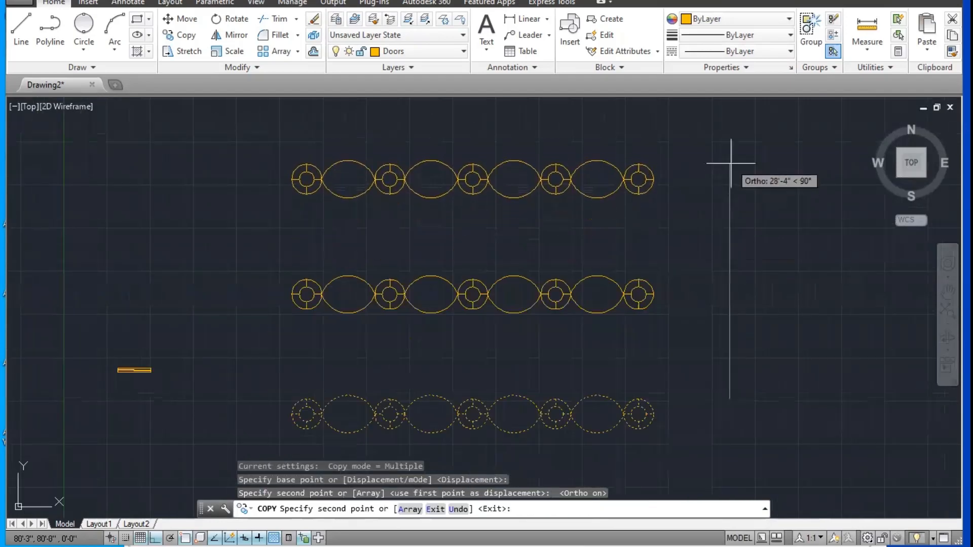
pyautogui.click(733, 159)
pyautogui.press('Escape')
# Step: Open the third circle block of the middle row in the Block Editor and close the editor without changes
pyautogui.scroll(-2, 720, 226)
pyautogui.scroll(2, 583, 287)
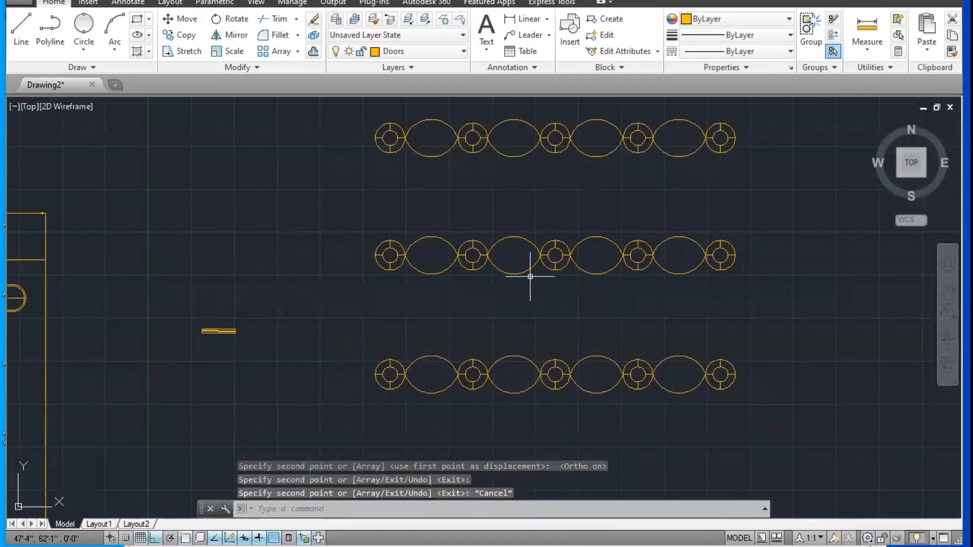
pyautogui.scroll(4, 469, 241)
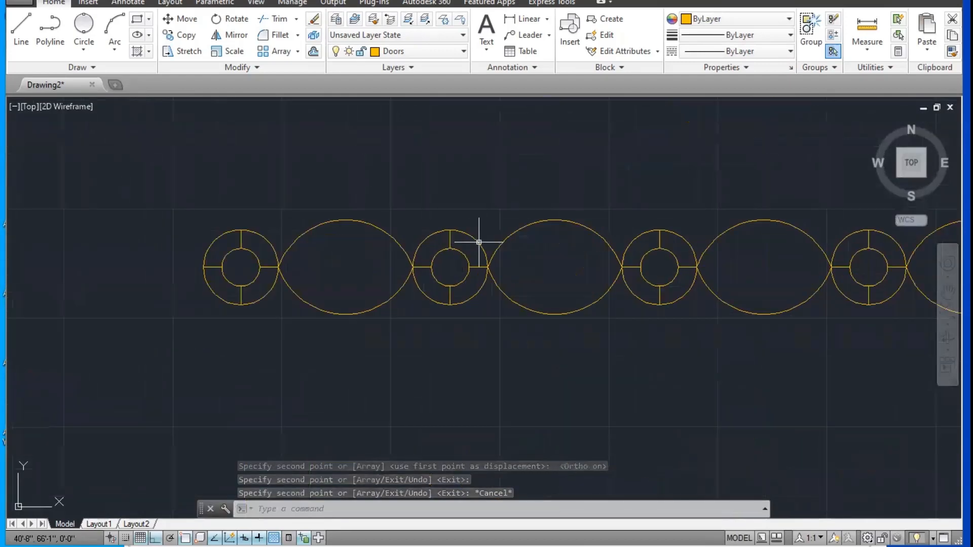
pyautogui.moveTo(414, 209); pyautogui.dragTo(433, 245, button='middle')
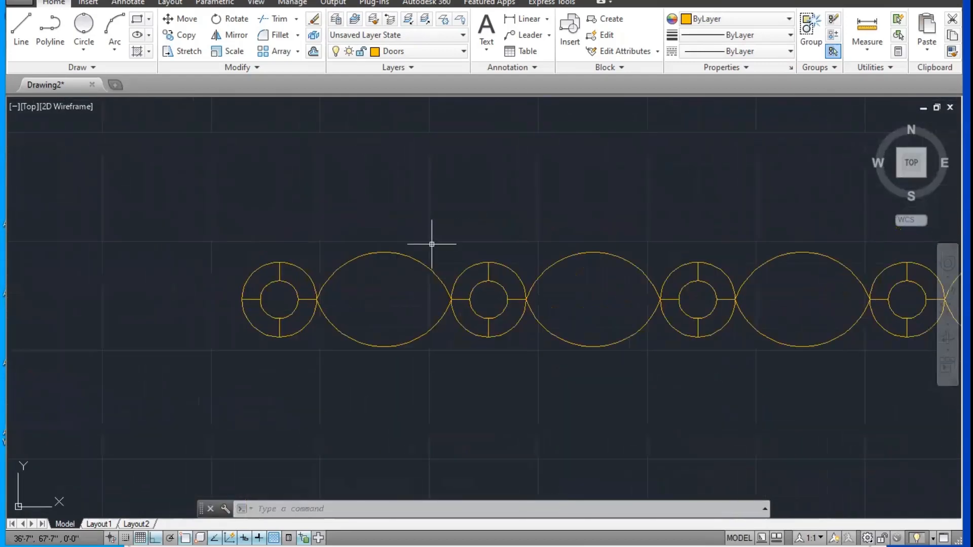
pyautogui.moveTo(505, 276); pyautogui.dragTo(445, 254, button='middle')
pyautogui.scroll(-3, 495, 263)
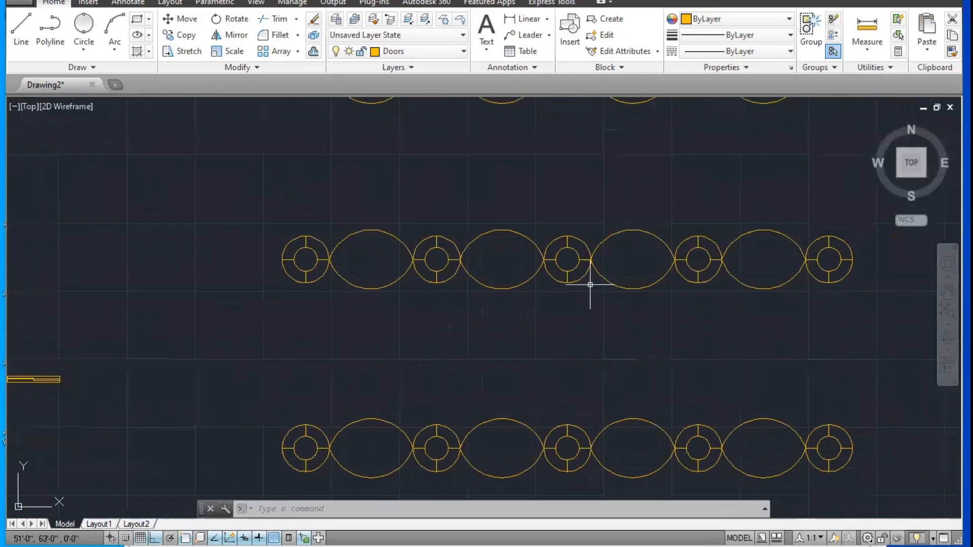
pyautogui.moveTo(544, 265)
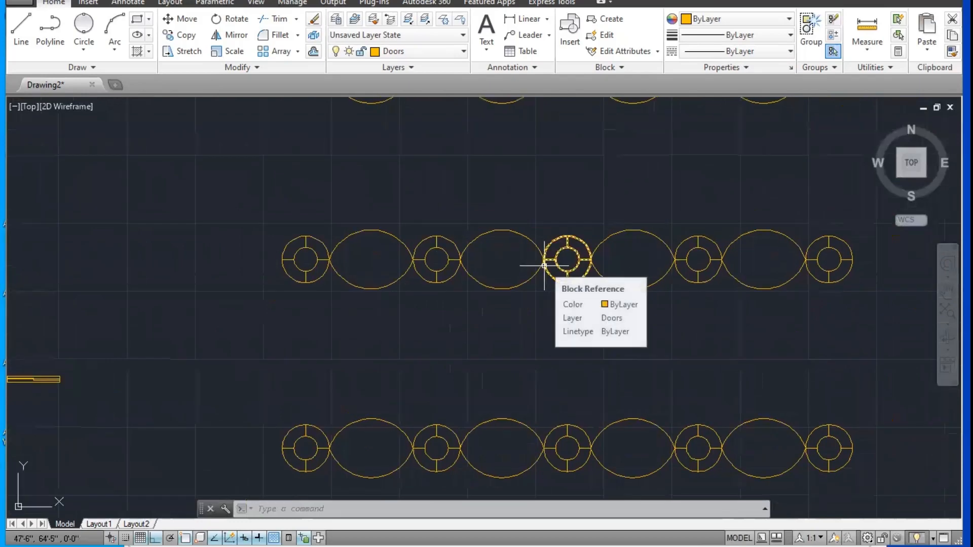
pyautogui.click(576, 256)
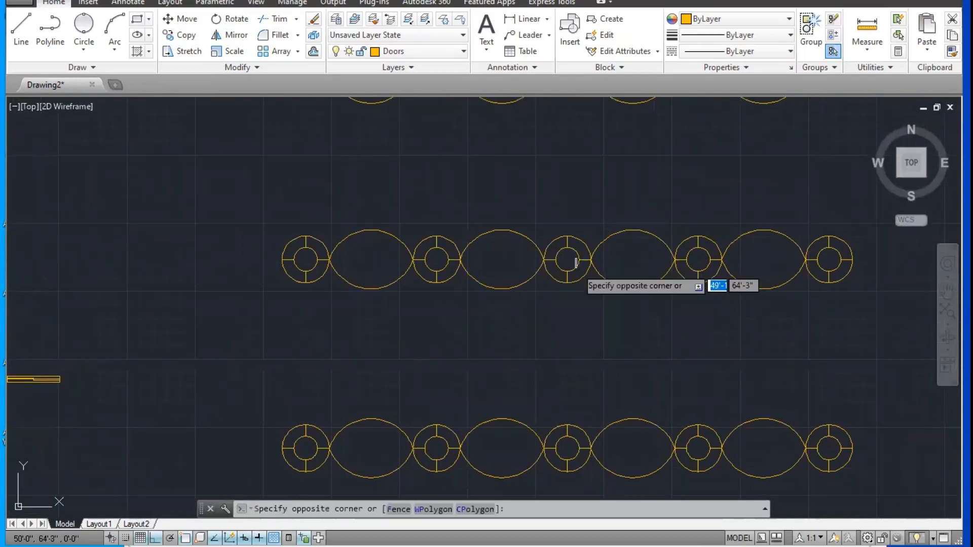
pyautogui.click(568, 276)
pyautogui.scroll(2, 558, 289)
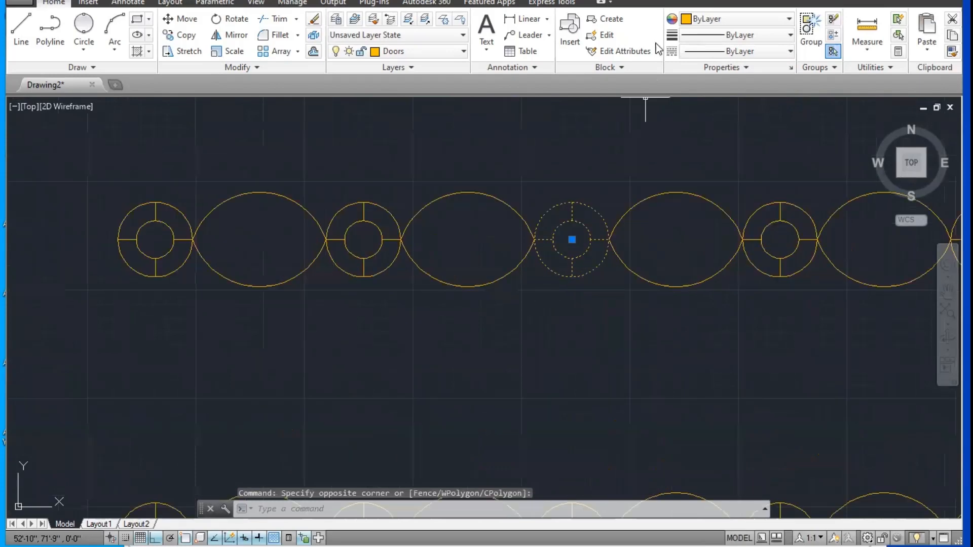
pyautogui.scroll(2, 564, 253)
pyautogui.rightClick(582, 216)
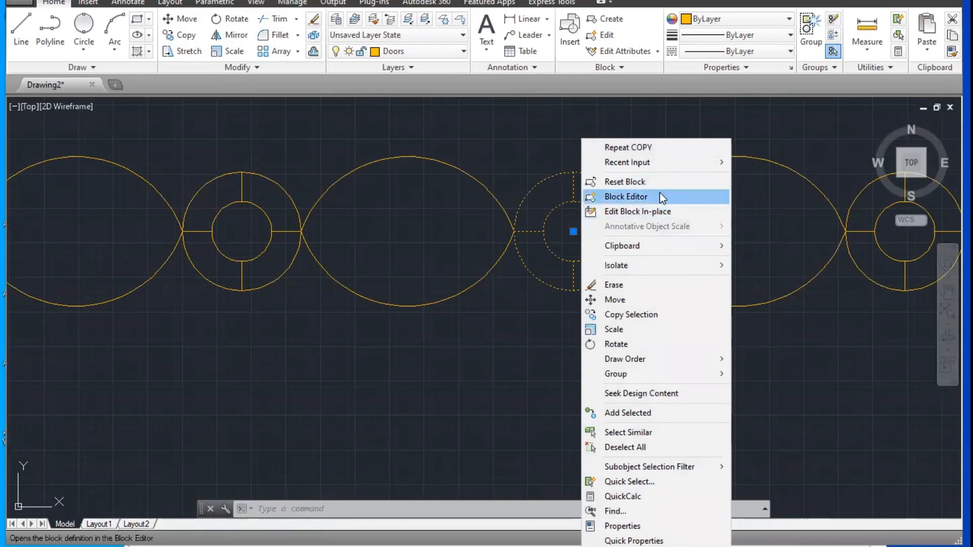
pyautogui.click(658, 196)
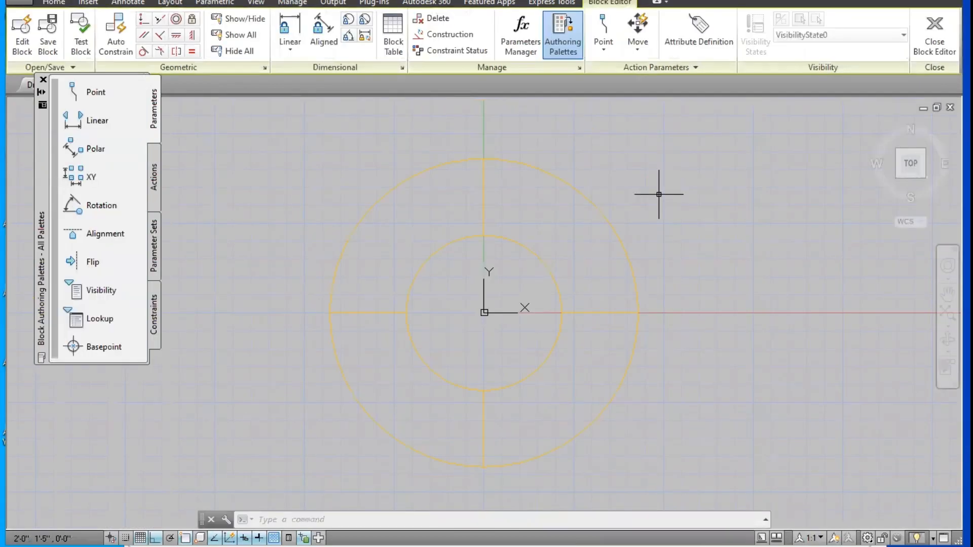
pyautogui.click(951, 42)
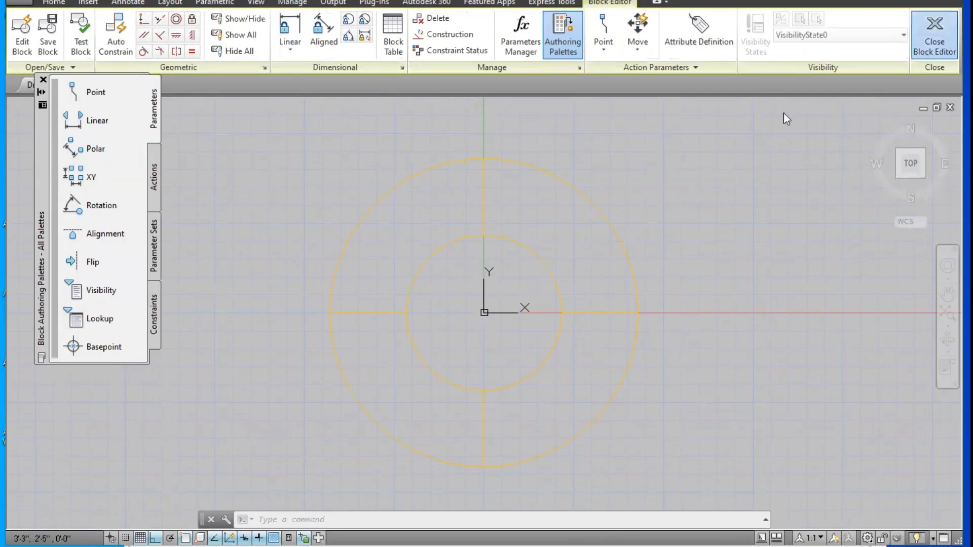
# Step: Start in-place editing of Block A from the middle row's third circle block, automatically selecting all nested objects
pyautogui.scroll(-2, 528, 260)
pyautogui.scroll(2, 527, 261)
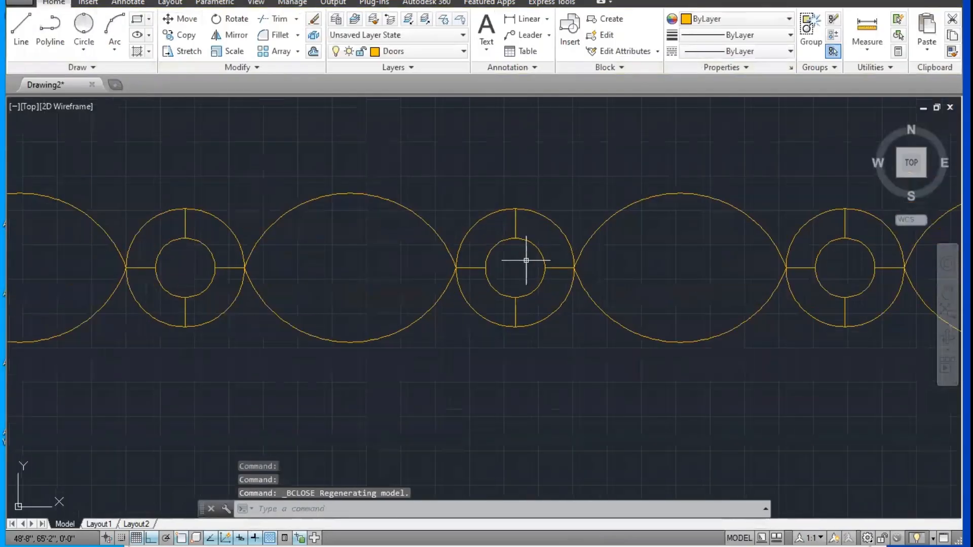
pyautogui.scroll(-4, 526, 261)
pyautogui.scroll(2, 513, 270)
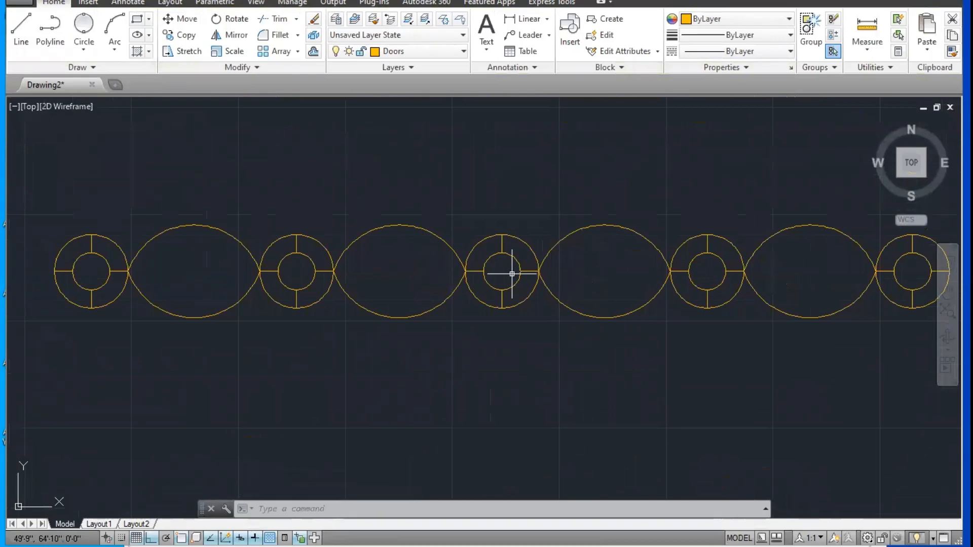
pyautogui.scroll(4, 531, 275)
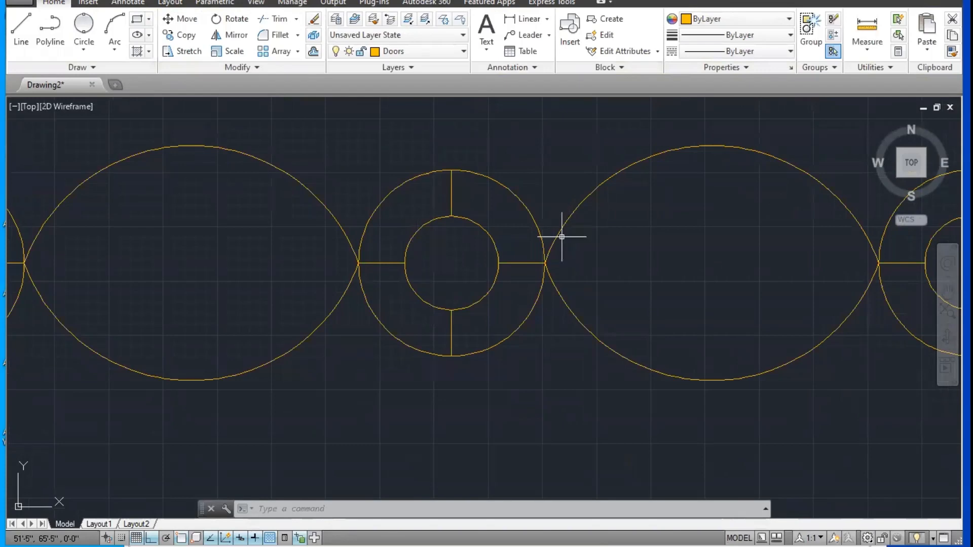
pyautogui.rightClick(533, 219)
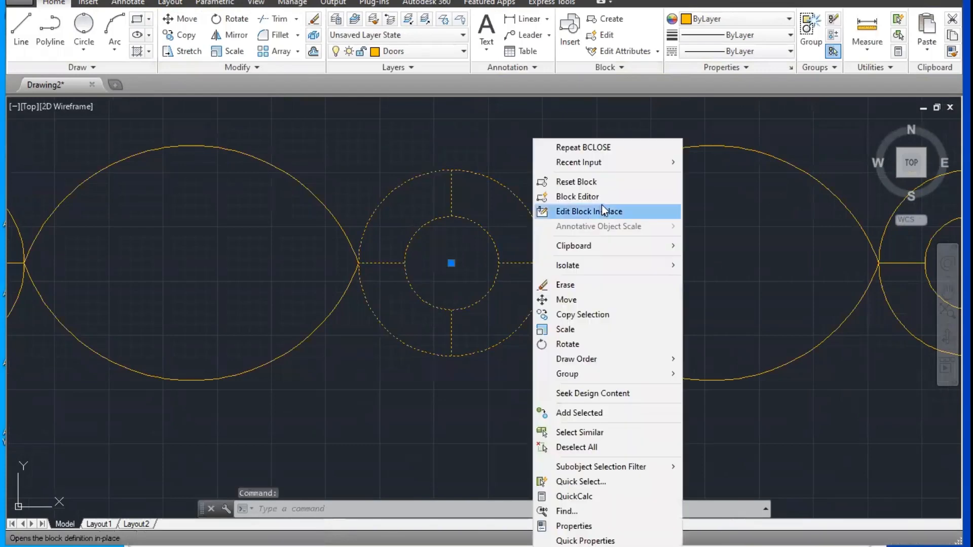
pyautogui.click(603, 212)
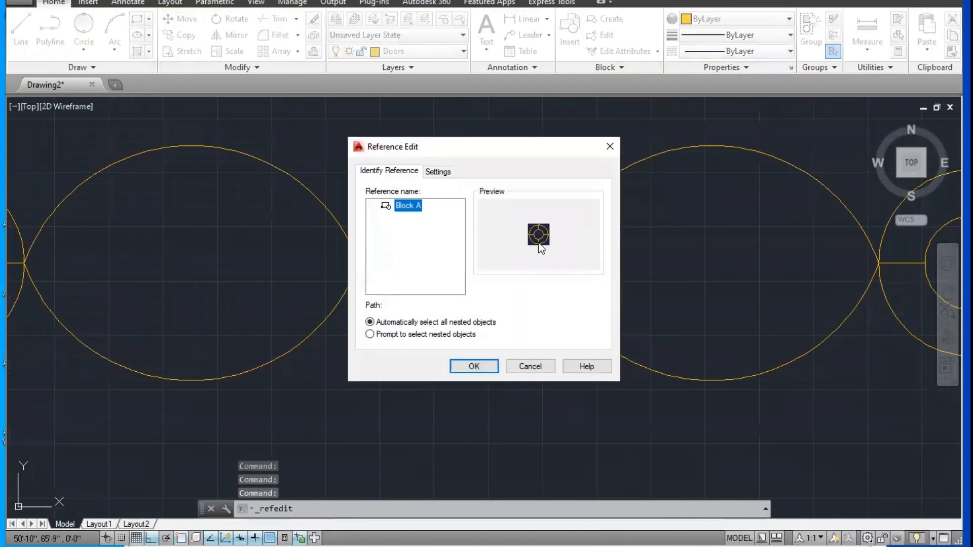
pyautogui.click(480, 366)
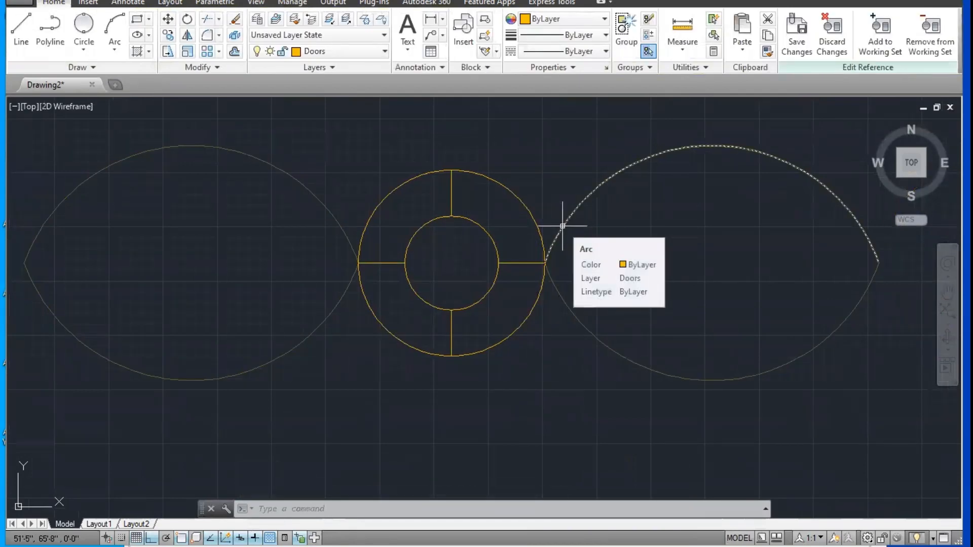
# Step: Draw a circle of about 2' radius concentric with the block, just outside its outer circle
pyautogui.press('Escape')
pyautogui.write('c')
pyautogui.press('Return')
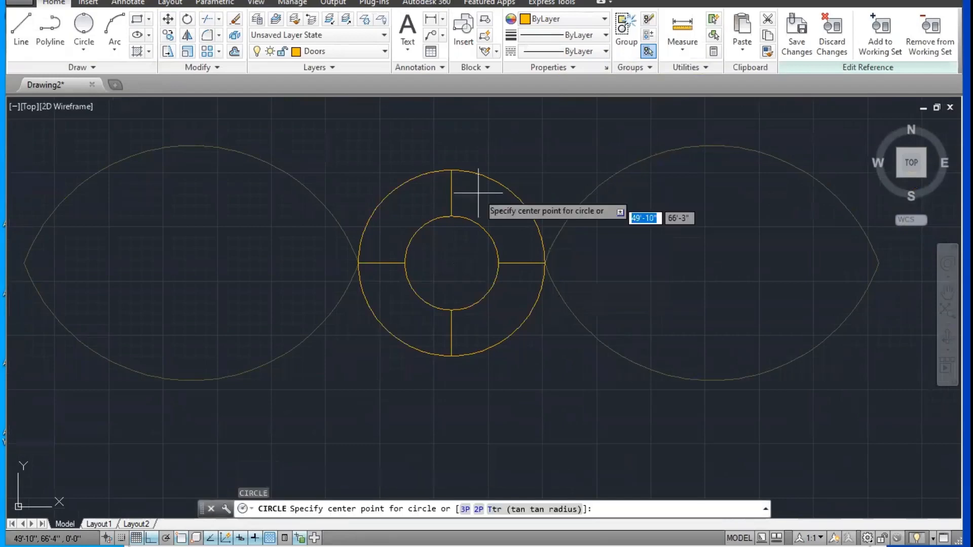
pyautogui.click(451, 263)
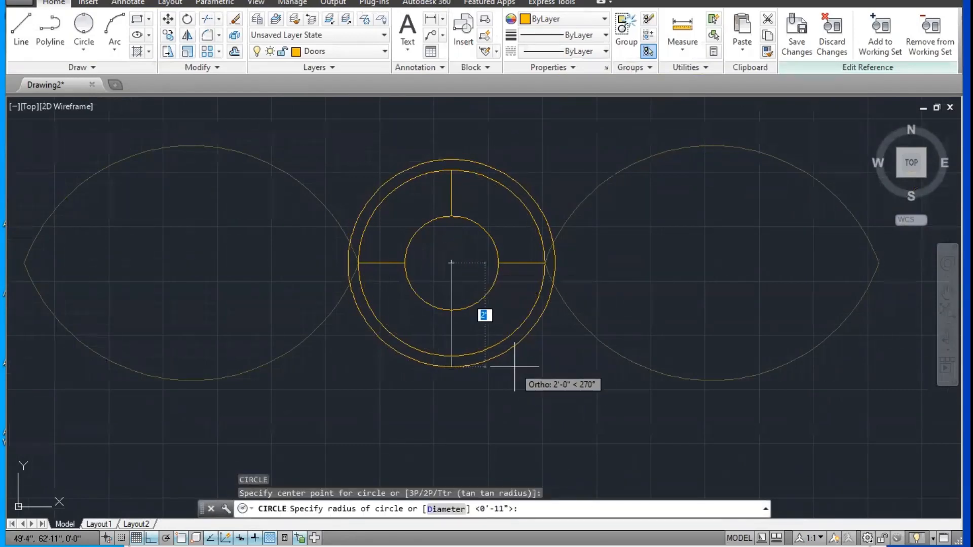
pyautogui.press('Escape')
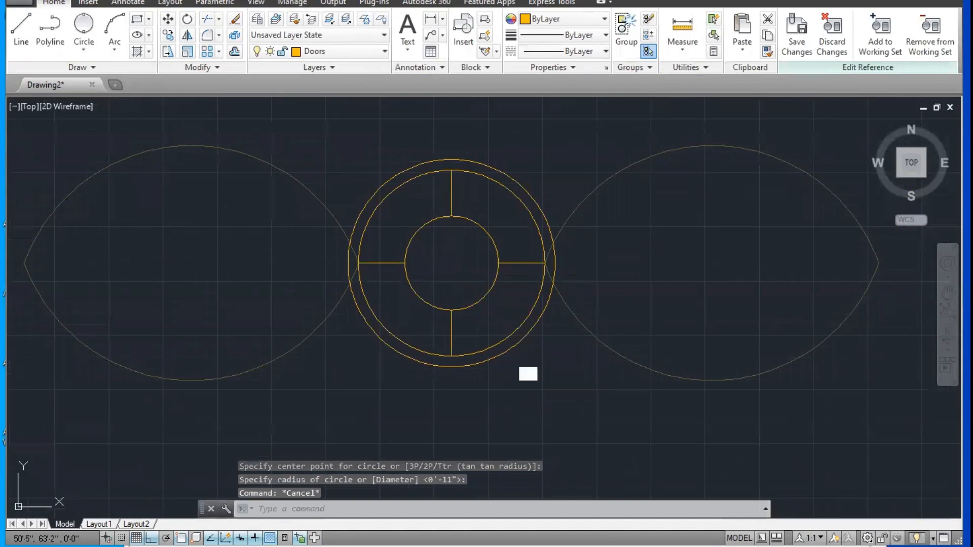
# Step: Trim the new 2' circle where it lies inside the adjoining ovals on both sides, undoing the trim of its lower part
pyautogui.write('tr')
pyautogui.press('Return')
pyautogui.press('Return')
pyautogui.click(512, 348)
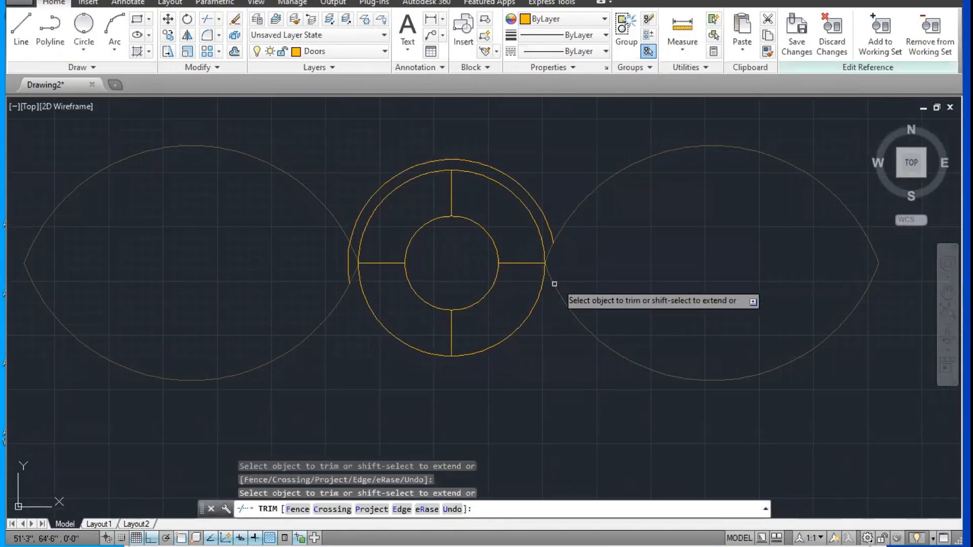
pyautogui.write('u')
pyautogui.press('Return')
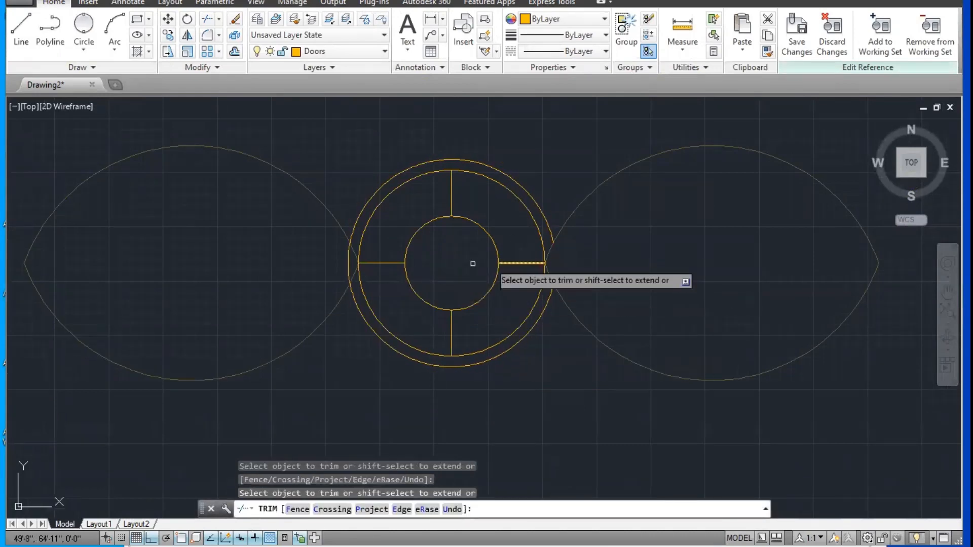
pyautogui.scroll(-4, 463, 362)
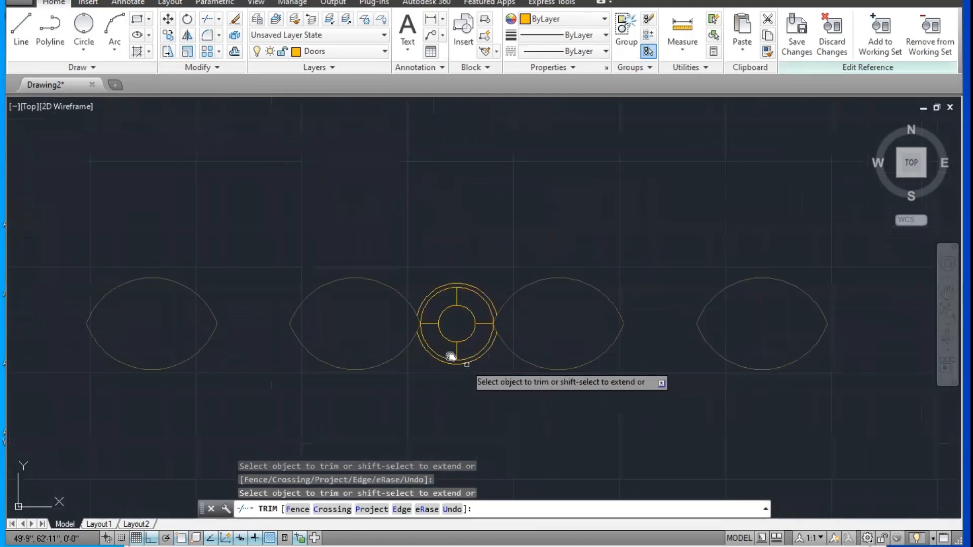
pyautogui.moveTo(466, 364); pyautogui.dragTo(423, 351, button='middle')
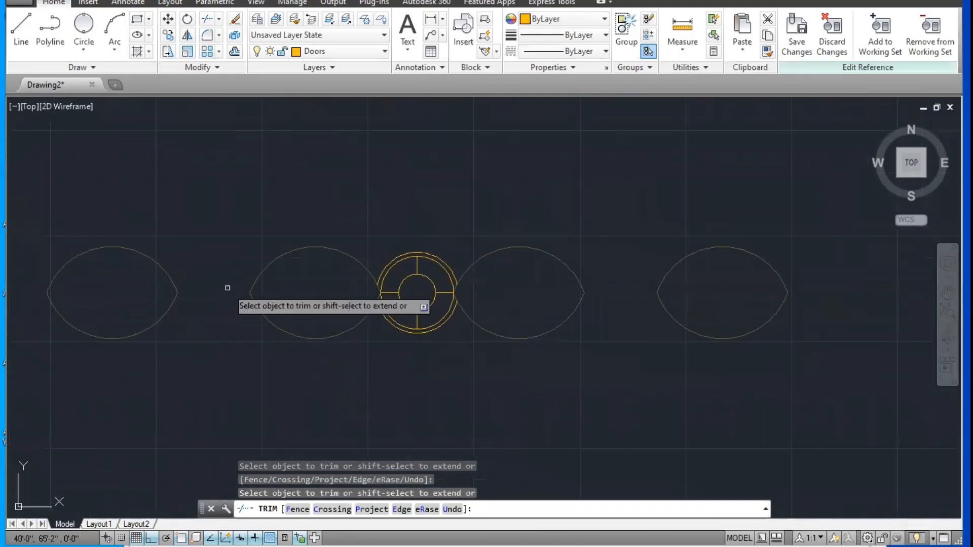
pyautogui.scroll(-4, 227, 287)
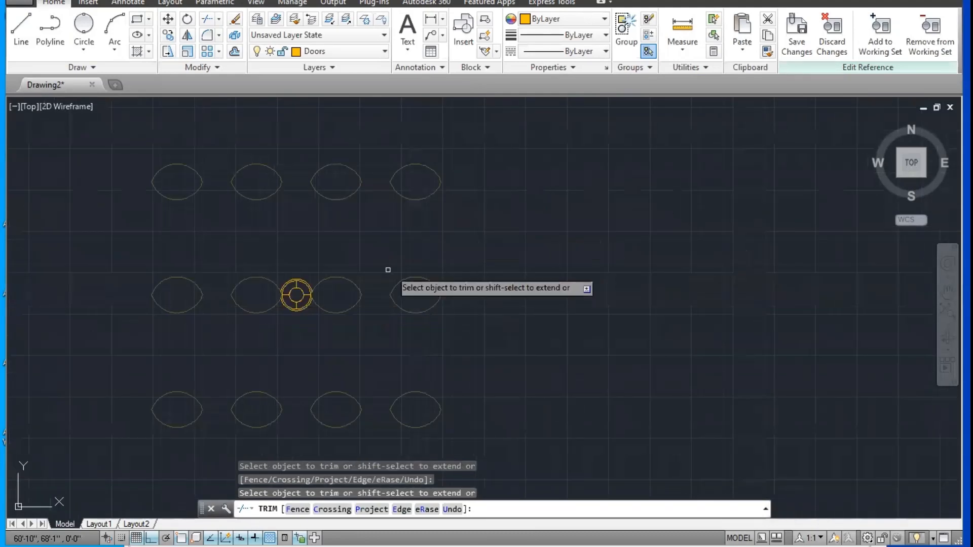
pyautogui.scroll(5, 388, 273)
pyautogui.scroll(2, 362, 291)
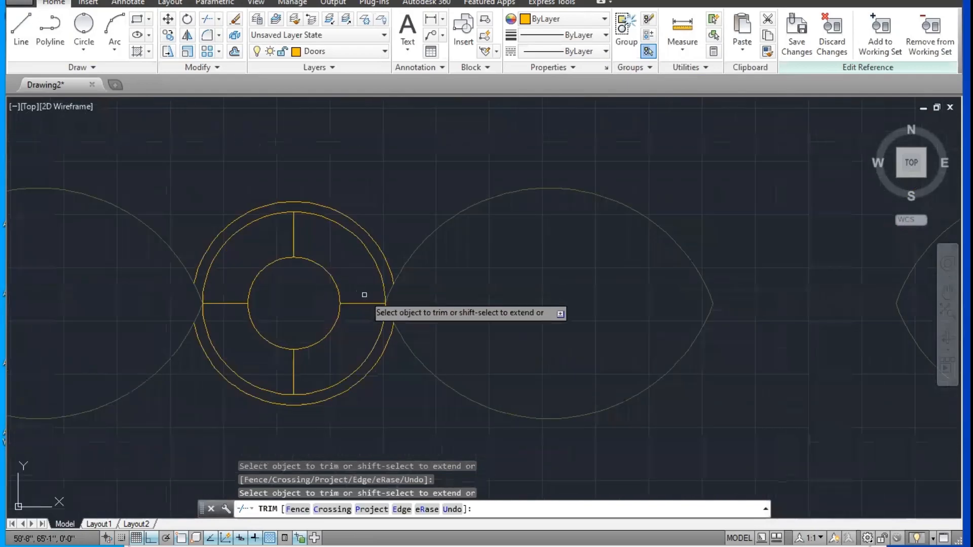
pyautogui.press('Escape')
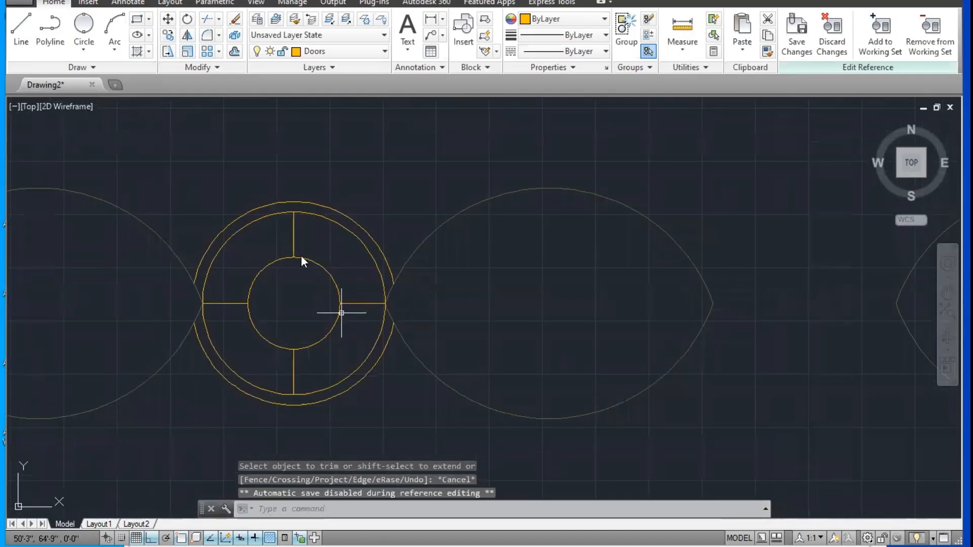
# Step: Draw a larger concentric circle from the block's center with a radius just over 2'-5"
pyautogui.write('c')
pyautogui.press('Return')
pyautogui.click(294, 303)
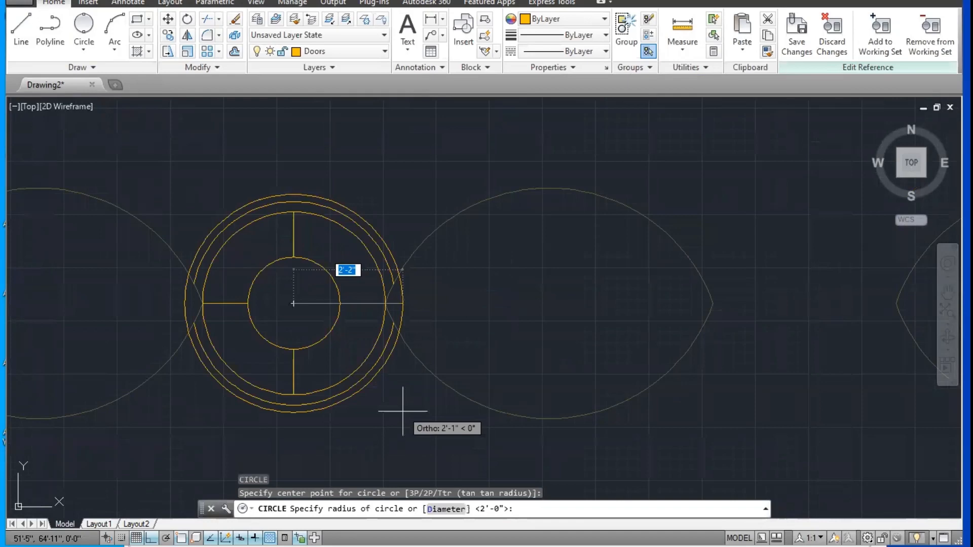
pyautogui.click(425, 438)
# Step: Trim the outermost 2'-8" circle where it lies inside the adjoining ovals on both sides
pyautogui.write('tr')
pyautogui.press('Return')
pyautogui.press('Return')
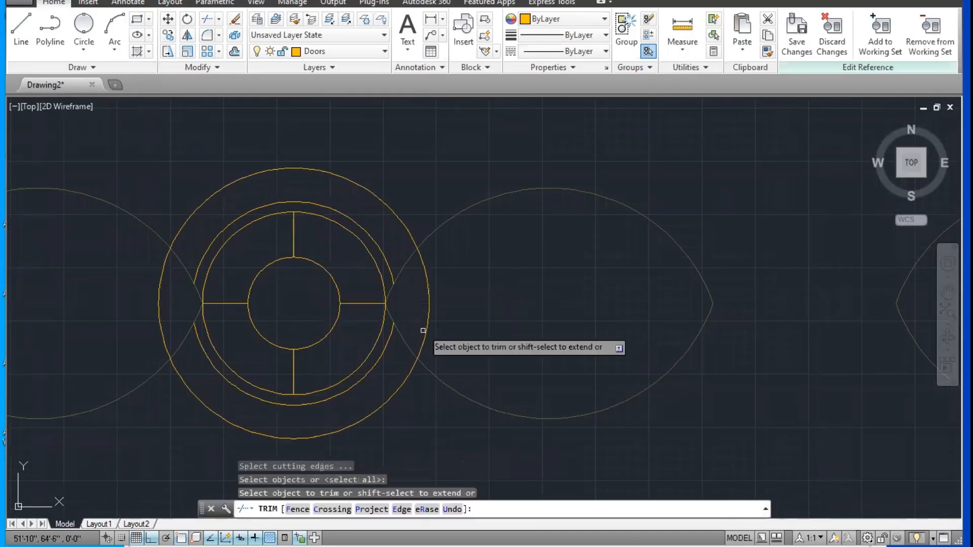
pyautogui.click(423, 330)
pyautogui.click(152, 303)
pyautogui.click(163, 307)
pyautogui.scroll(-4, 163, 307)
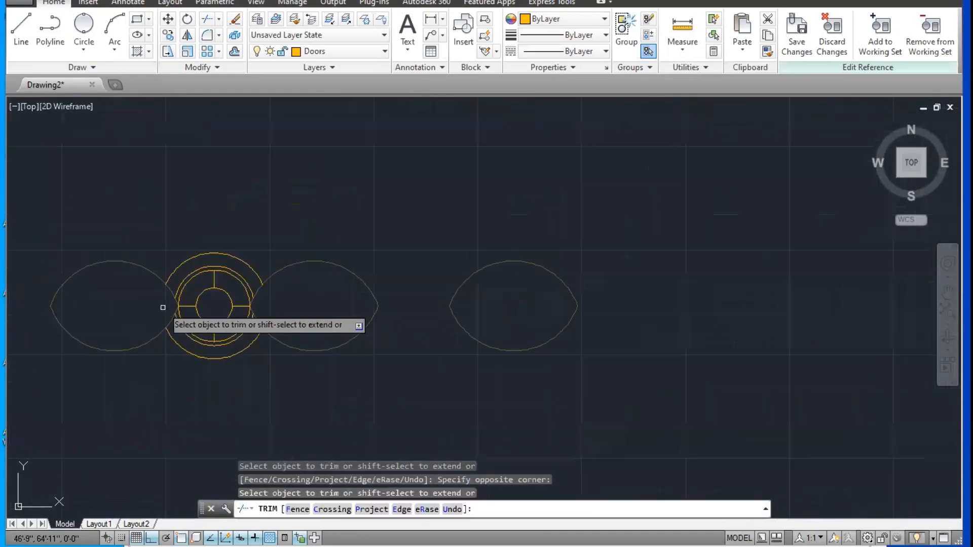
pyautogui.scroll(2, 180, 310)
pyautogui.press('Escape')
# Step: Draw a concentric circle of about 5" radius at the block's center, inside its inner circle
pyautogui.write('c')
pyautogui.press('Return')
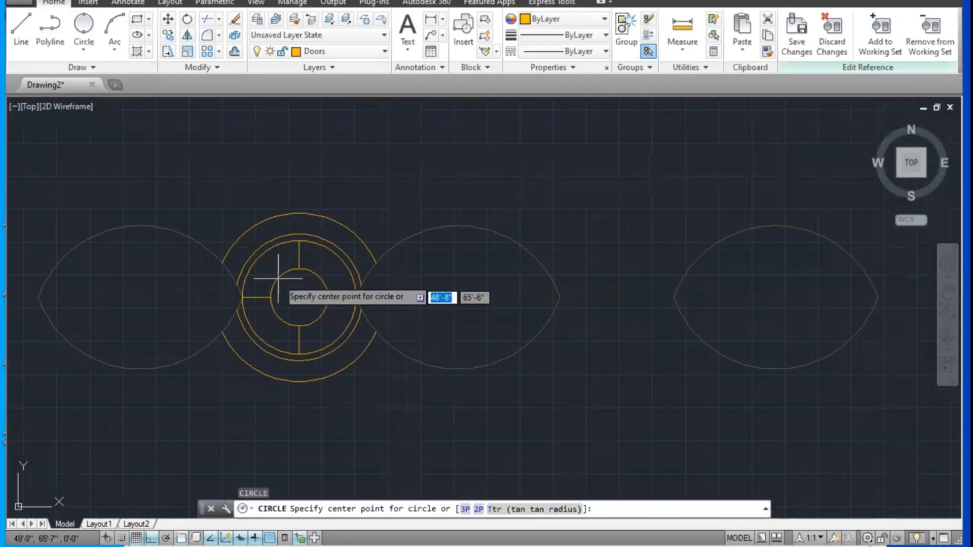
pyautogui.scroll(2, 291, 283)
pyautogui.click(299, 304)
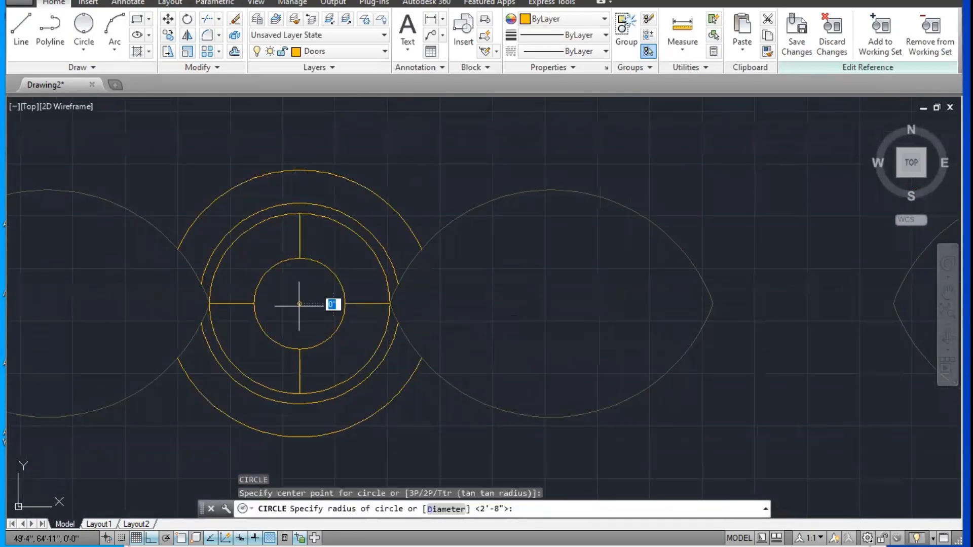
pyautogui.scroll(6, 318, 321)
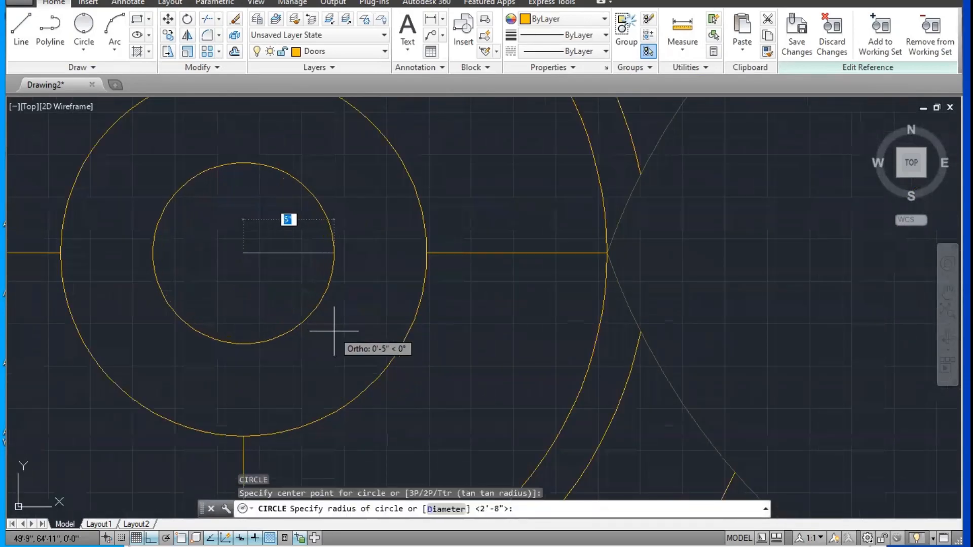
pyautogui.click(332, 330)
pyautogui.scroll(-6, 333, 331)
pyautogui.scroll(2, 335, 321)
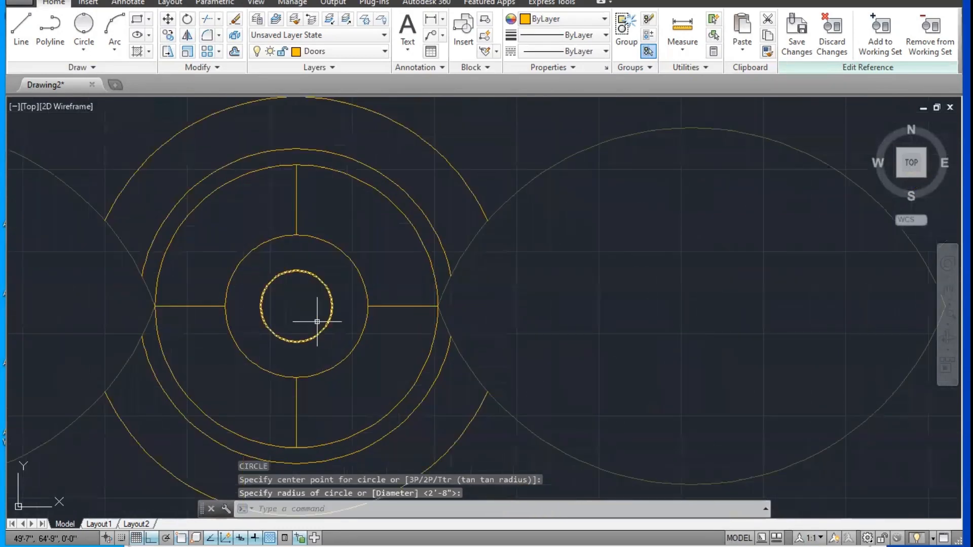
# Step: Draw a vertical and a horizontal diameter line across the small center circle, joining its quadrant points
pyautogui.scroll(2, 317, 321)
pyautogui.write('l')
pyautogui.press('Return')
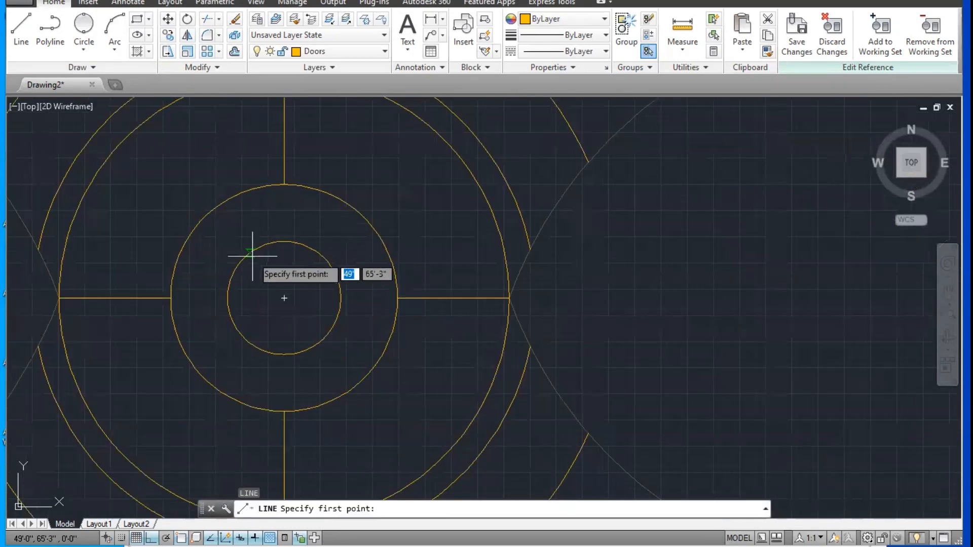
pyautogui.click(284, 241)
pyautogui.click(284, 355)
pyautogui.press('Return')
pyautogui.press('Return')
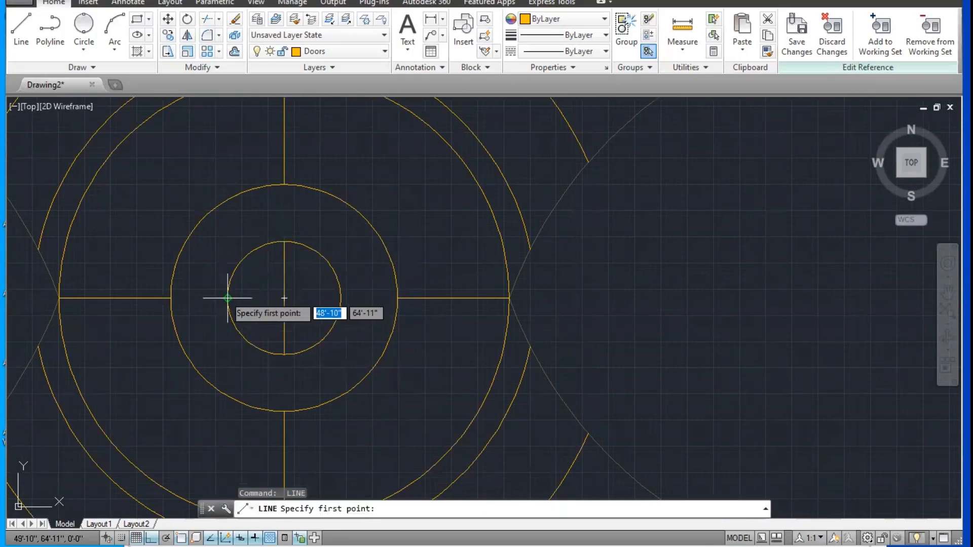
pyautogui.click(227, 297)
pyautogui.click(341, 298)
pyautogui.scroll(-4, 341, 298)
pyautogui.press('Escape')
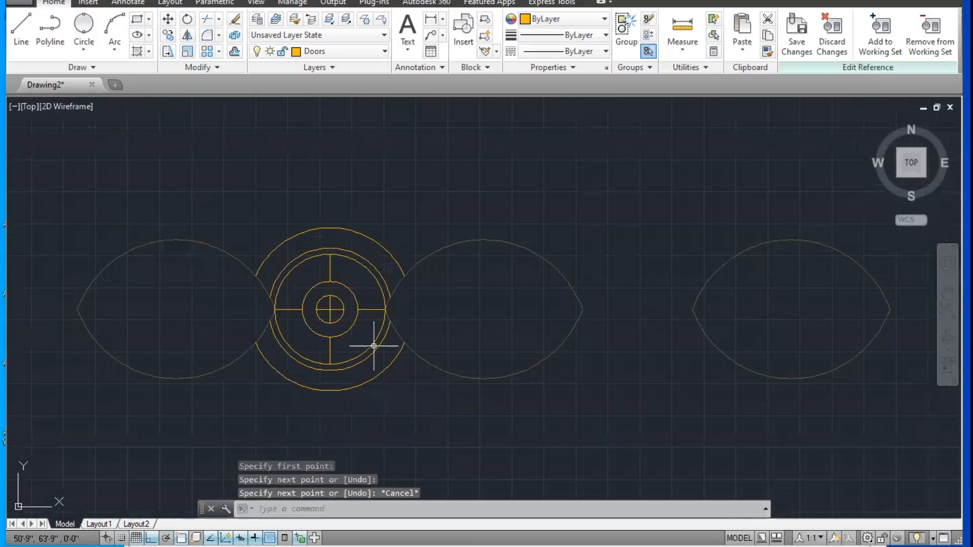
# Step: Turn ortho off and rotate the two crossed lines about the circle's center until they form a diagonal X
pyautogui.scroll(2, 327, 292)
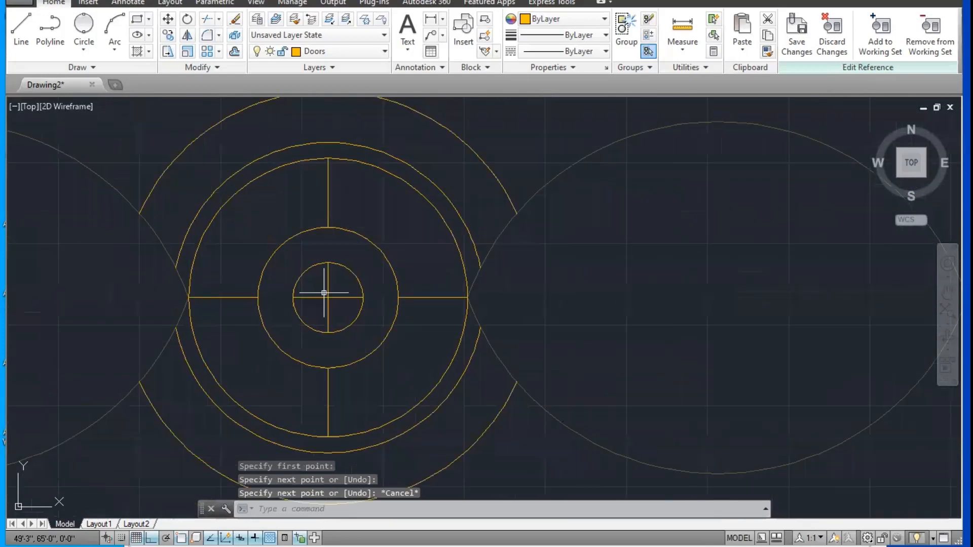
pyautogui.write('ro')
pyautogui.press('Return')
pyautogui.click(335, 286)
pyautogui.click(318, 302)
pyautogui.press('Return')
pyautogui.scroll(2, 326, 298)
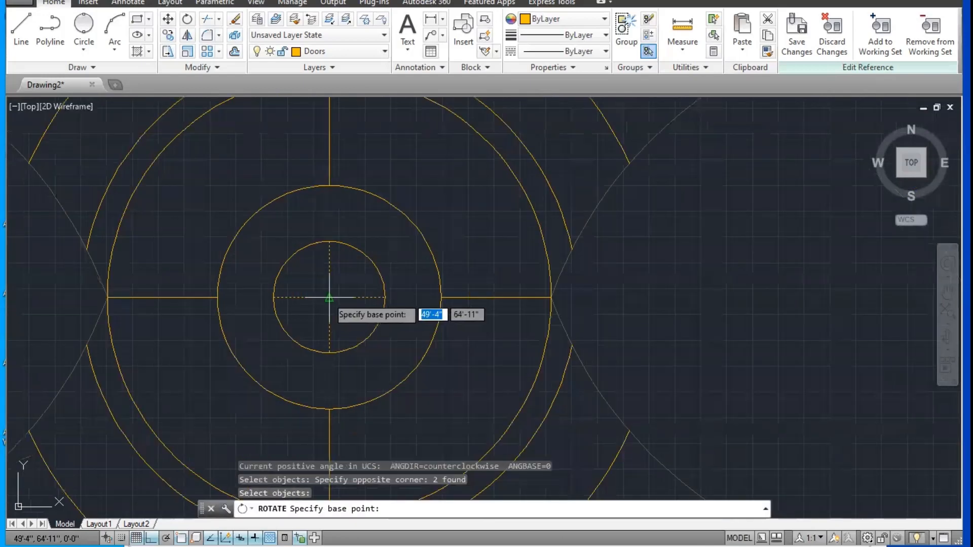
pyautogui.click(329, 297)
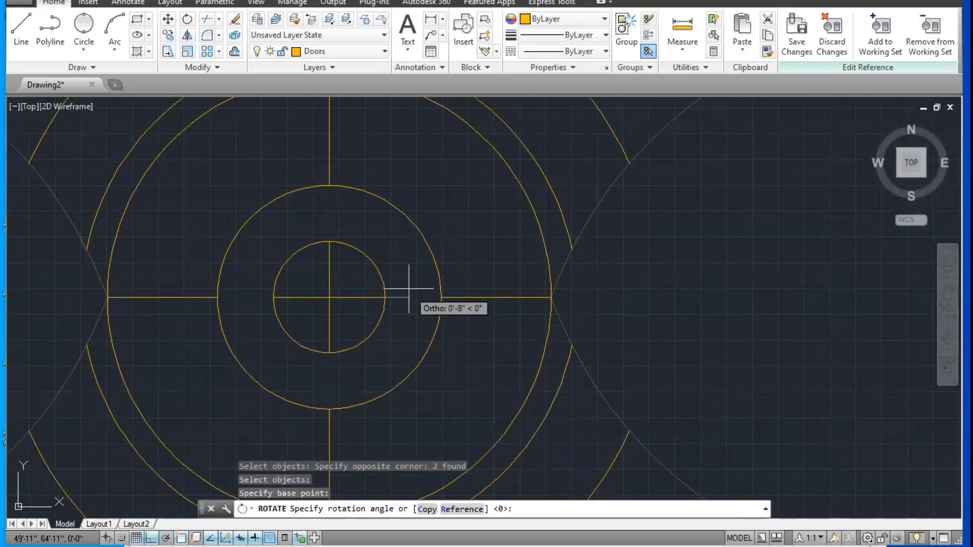
pyautogui.press('F8')
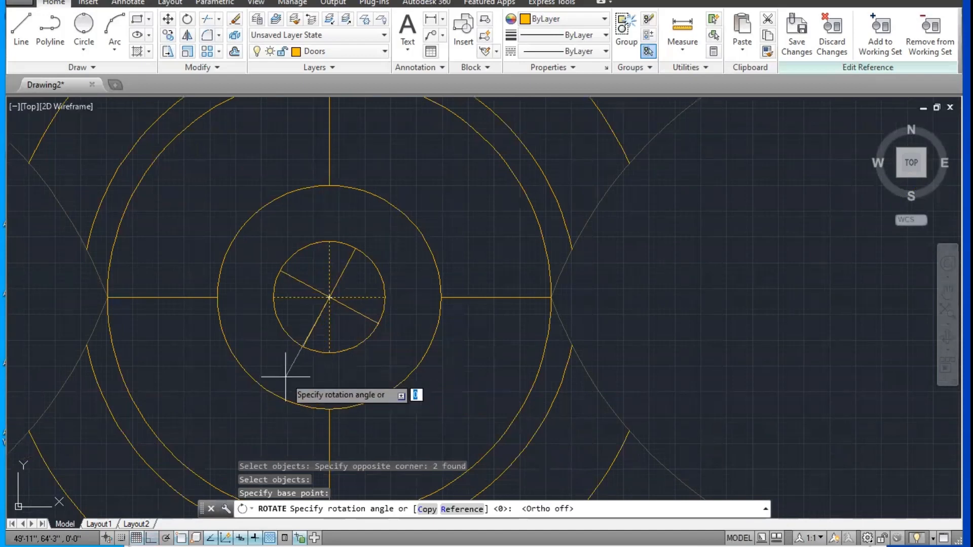
pyautogui.click(262, 361)
pyautogui.scroll(-4, 367, 375)
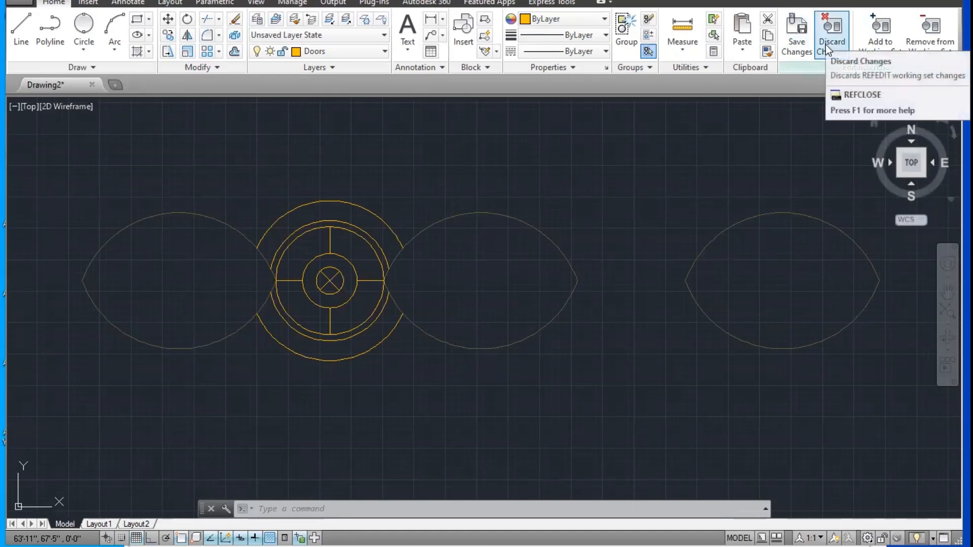
# Step: Save the in-place reference edits back to Block A and check the circles in all three rows
pyautogui.click(796, 36)
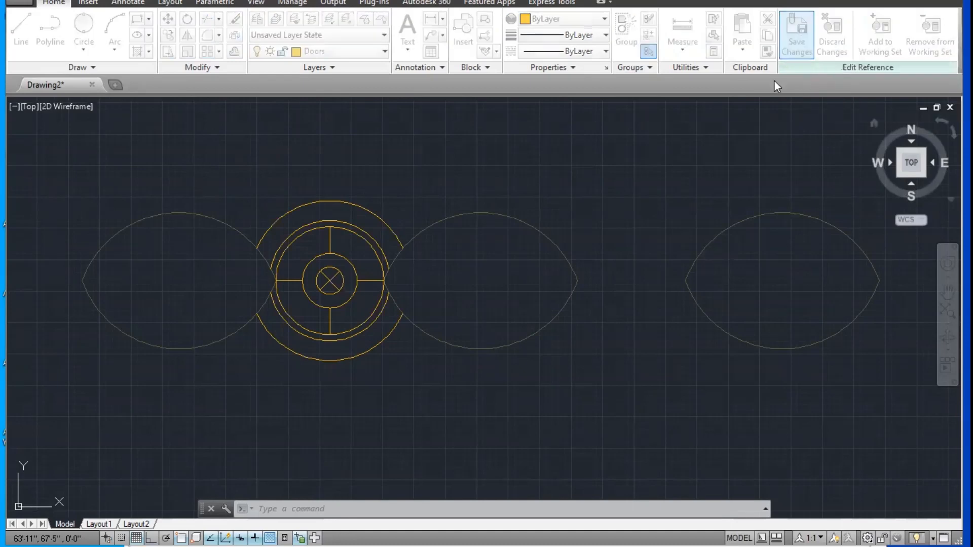
pyautogui.click(489, 302)
pyautogui.scroll(-6, 482, 275)
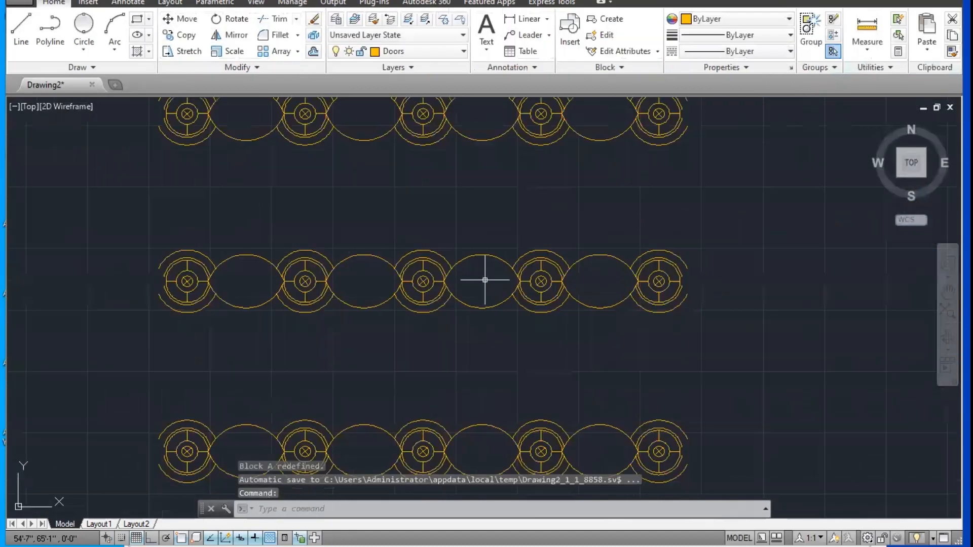
pyautogui.scroll(5, 463, 273)
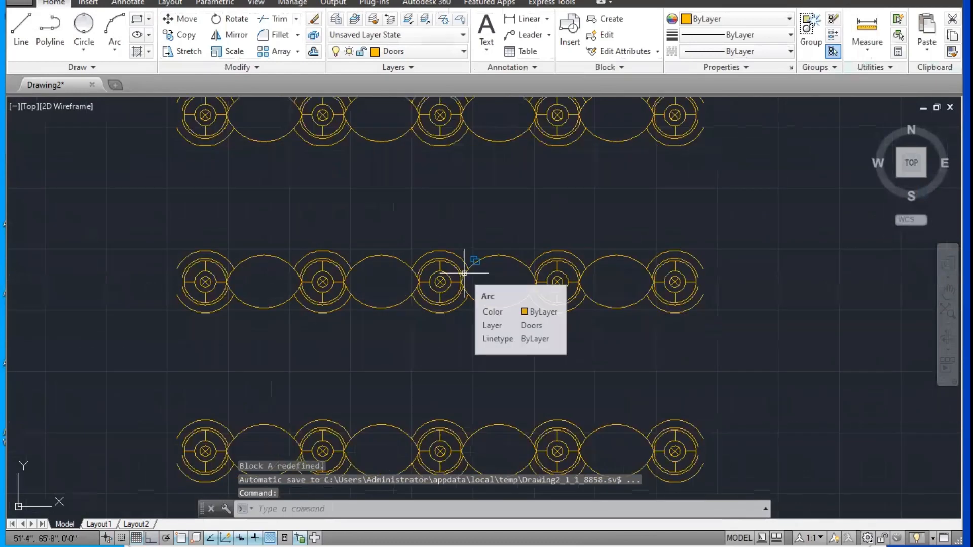
pyautogui.moveTo(289, 300); pyautogui.dragTo(317, 306, button='middle')
pyautogui.scroll(2, 341, 295)
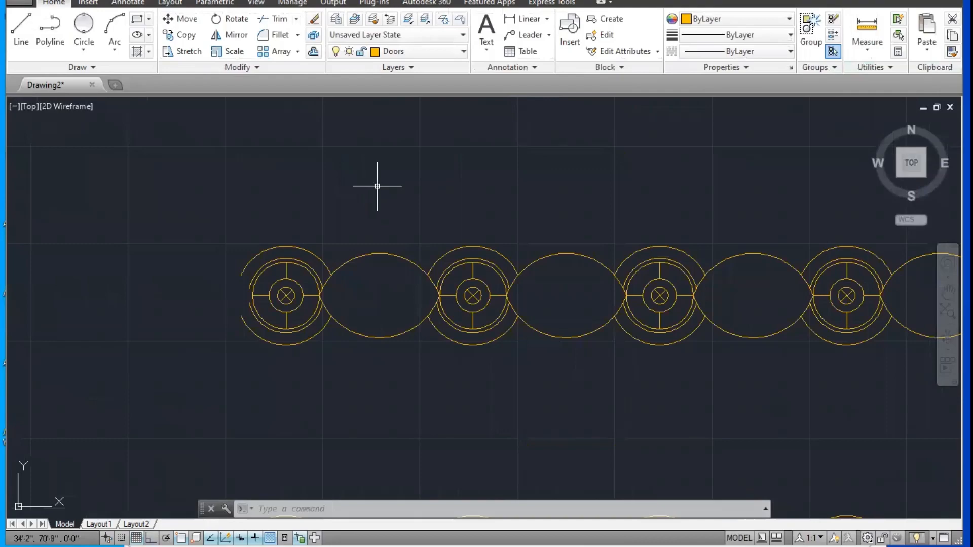
# Step: Open the single hatched window block below the row of four windows in the Block Editor
pyautogui.scroll(-6, 377, 187)
pyautogui.moveTo(395, 428); pyautogui.dragTo(408, 323, button='middle')
pyautogui.scroll(6, 405, 323)
pyautogui.moveTo(318, 282)
pyautogui.mouseDown(button='middle')
pyautogui.moveTo(356, 305)
pyautogui.moveTo(407, 302)
pyautogui.moveTo(465, 264)
pyautogui.mouseUp(button='middle')
pyautogui.scroll(2, 340, 291)
pyautogui.scroll(-1, 432, 287)
pyautogui.moveTo(393, 318); pyautogui.dragTo(399, 253, button='middle')
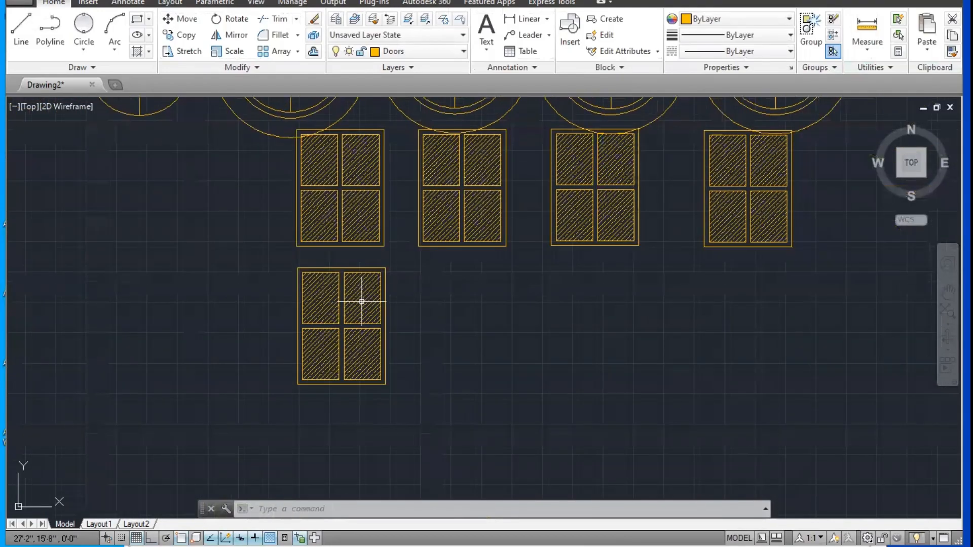
pyautogui.click(362, 301)
pyautogui.rightClick(361, 302)
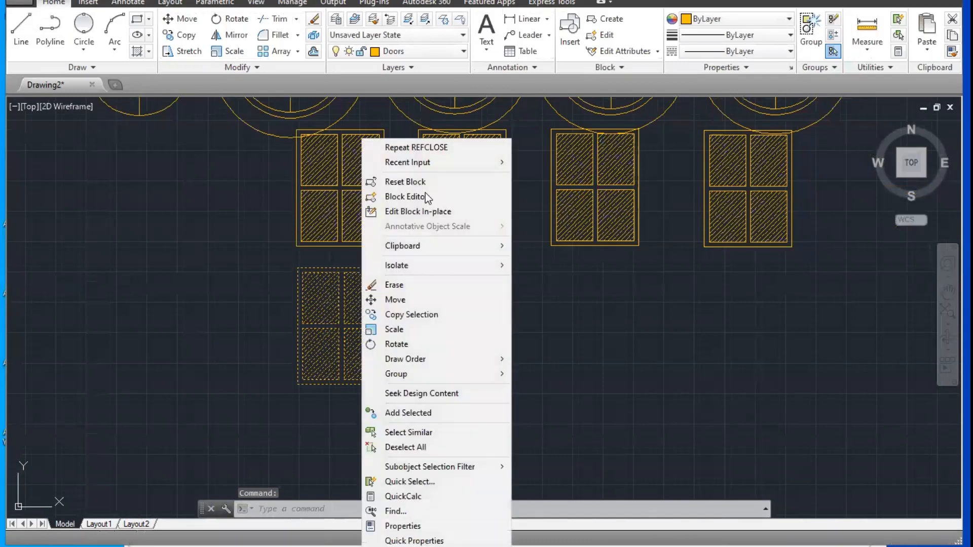
pyautogui.click(432, 196)
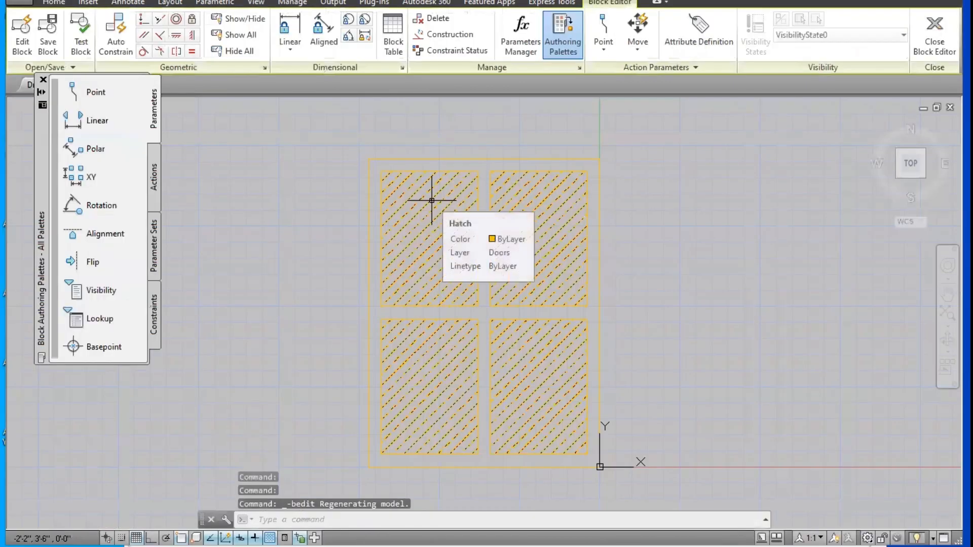
pyautogui.moveTo(417, 195); pyautogui.dragTo(377, 226, button='middle')
pyautogui.press('Escape')
pyautogui.press('Escape')
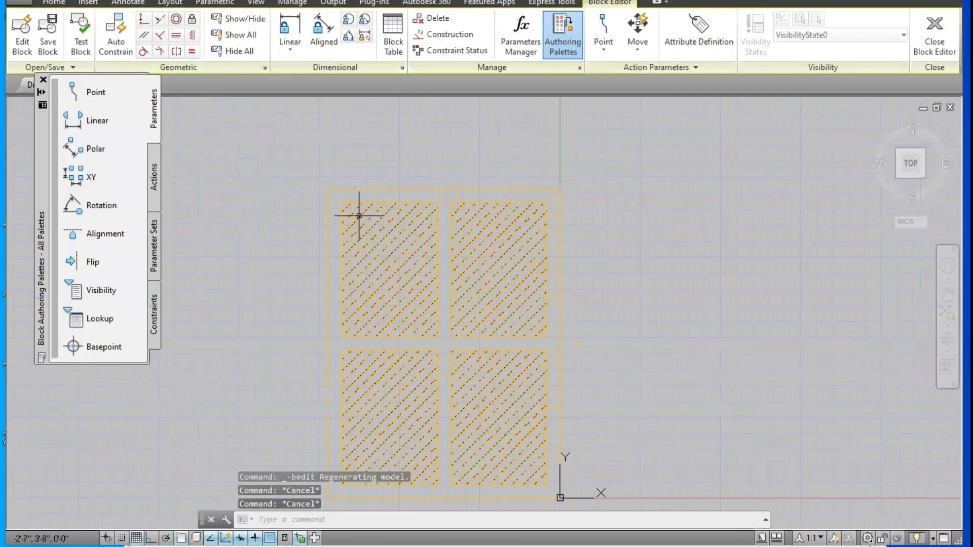
pyautogui.write('c')
pyautogui.press('Return')
pyautogui.press('Escape')
pyautogui.press('Escape')
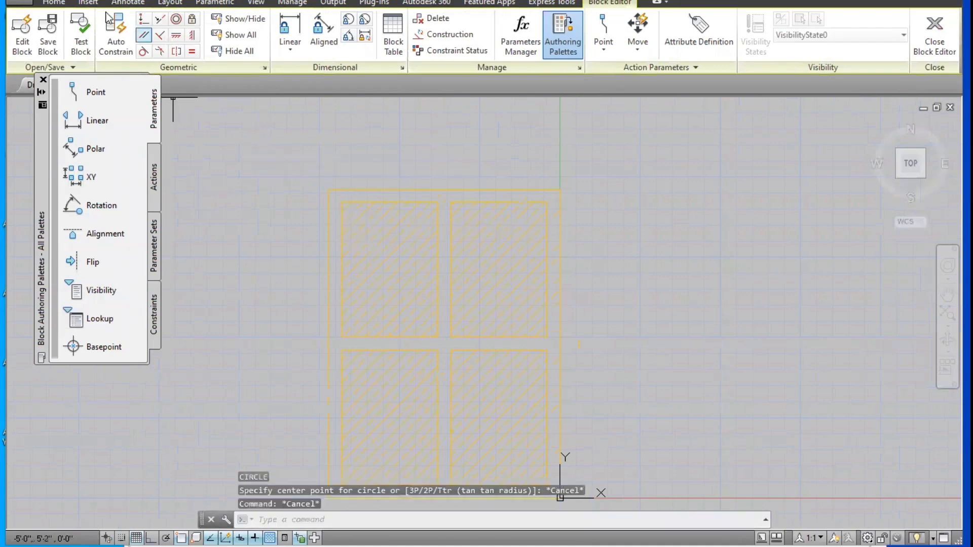
# Step: Draw a two-point circle whose diameter spans the window frame's top edge from corner to corner
pyautogui.click(51, 2)
pyautogui.click(84, 49)
pyautogui.click(106, 130)
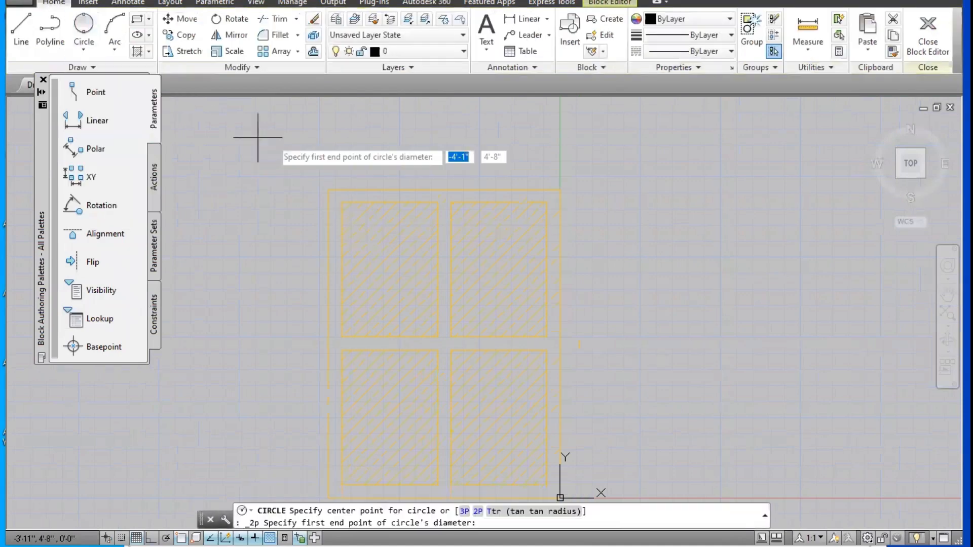
pyautogui.click(329, 190)
pyautogui.click(568, 185)
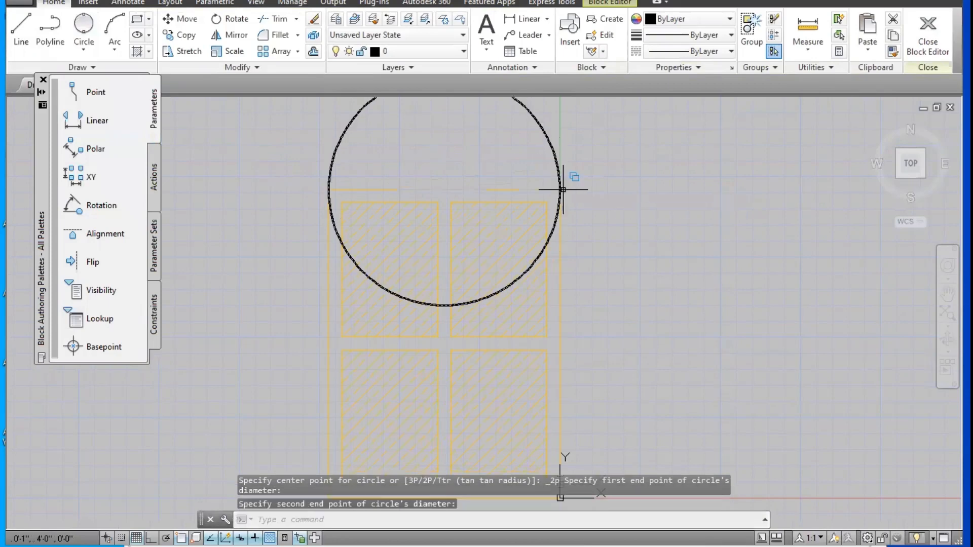
pyautogui.press('Escape')
pyautogui.press('Escape')
# Step: Trim the circle at both sides below the frame's top edge and delete the remaining lower arc, leaving a semicircular arch
pyautogui.moveTo(572, 167); pyautogui.dragTo(592, 187, button='middle')
pyautogui.write('tr')
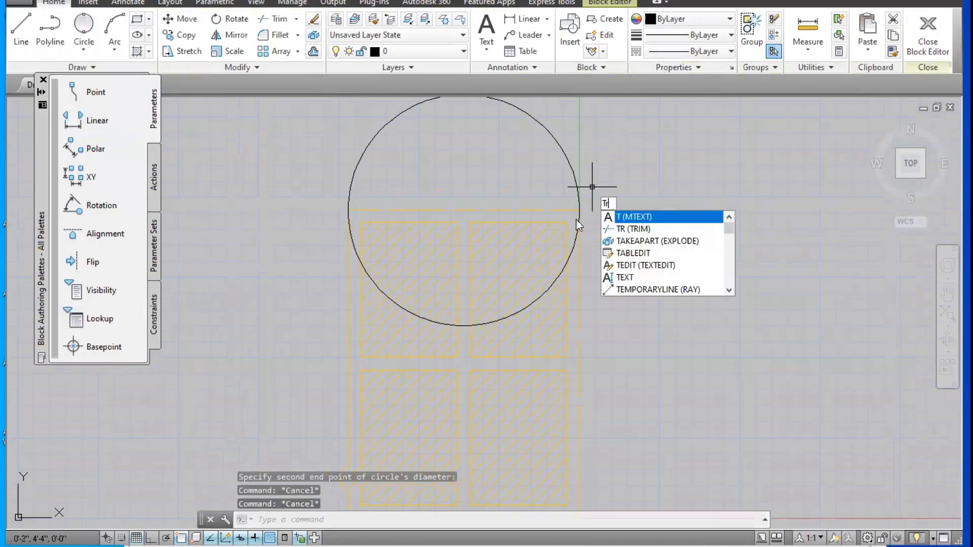
pyautogui.press('Return')
pyautogui.press('Return')
pyautogui.click(575, 240)
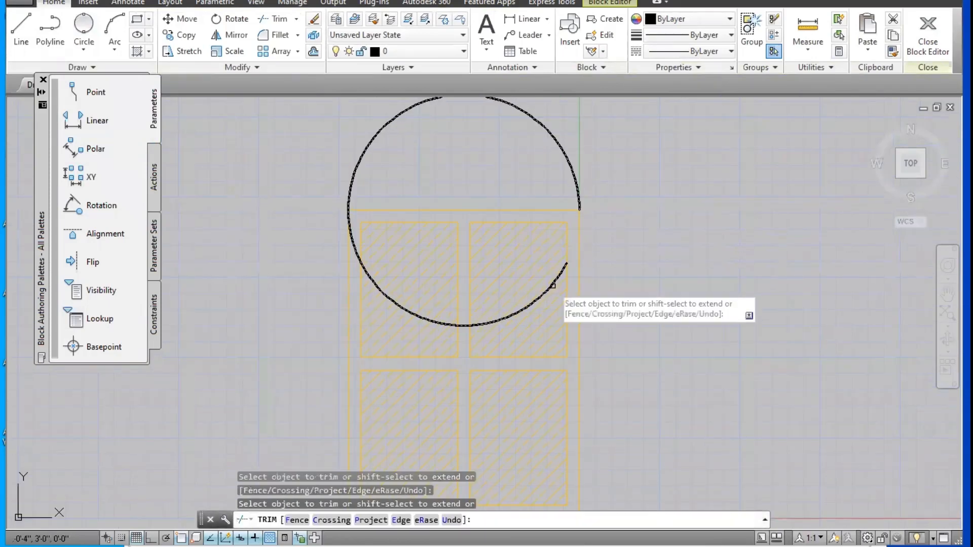
pyautogui.click(350, 225)
pyautogui.press('Escape')
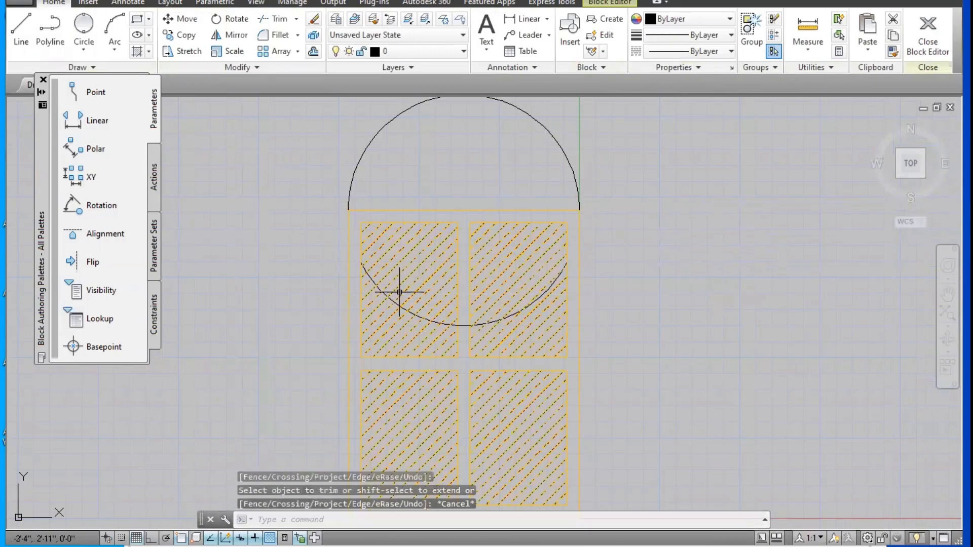
pyautogui.press('Escape')
pyautogui.click(399, 304)
pyautogui.press('Delete')
# Step: Offset the arch 2" inward
pyautogui.moveTo(444, 202); pyautogui.dragTo(439, 233, button='middle')
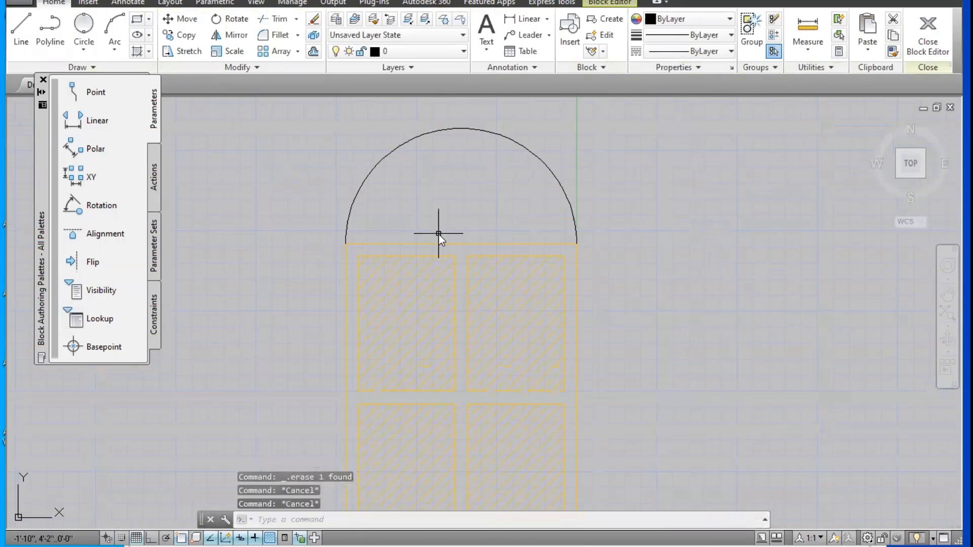
pyautogui.write('o')
pyautogui.press('Return')
pyautogui.write('2')
pyautogui.press('Return')
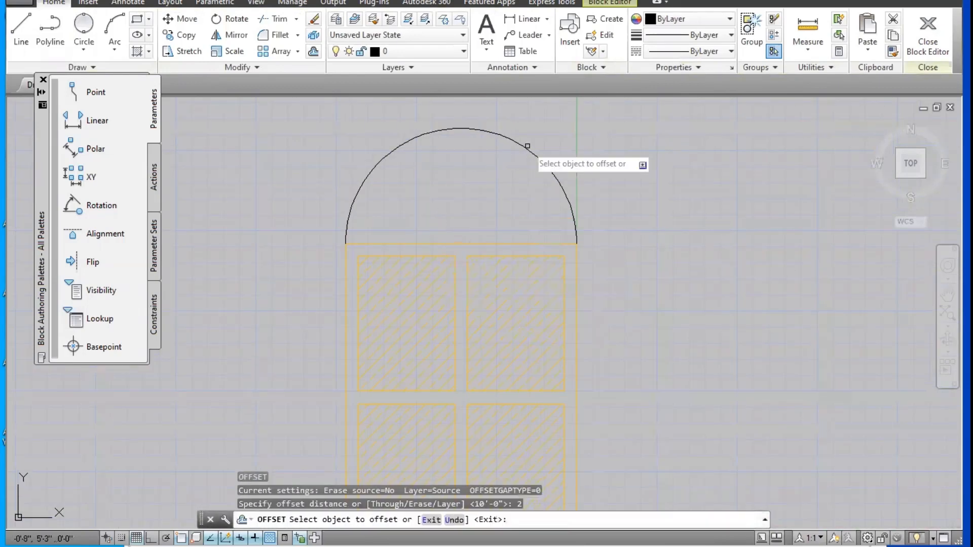
pyautogui.click(539, 167)
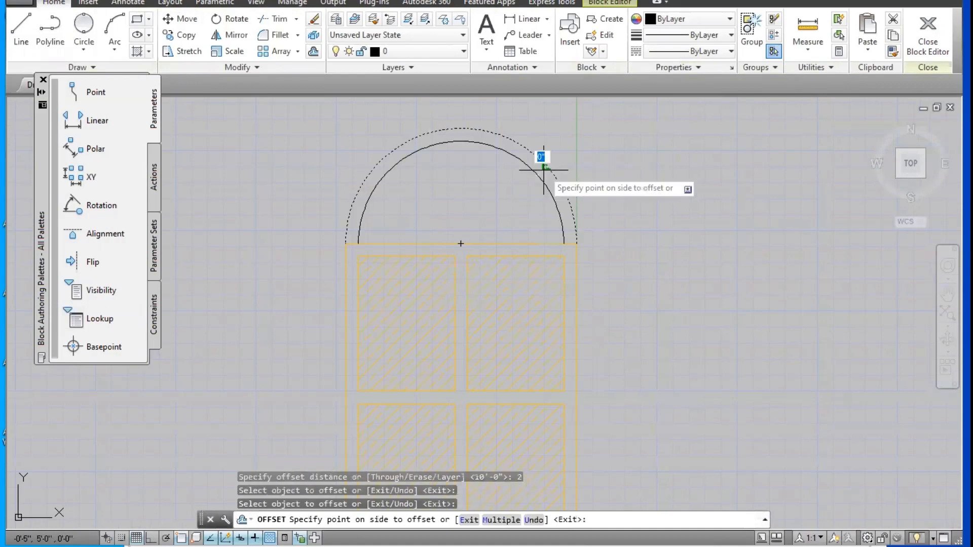
pyautogui.click(527, 187)
pyautogui.press('Escape')
pyautogui.press('Escape')
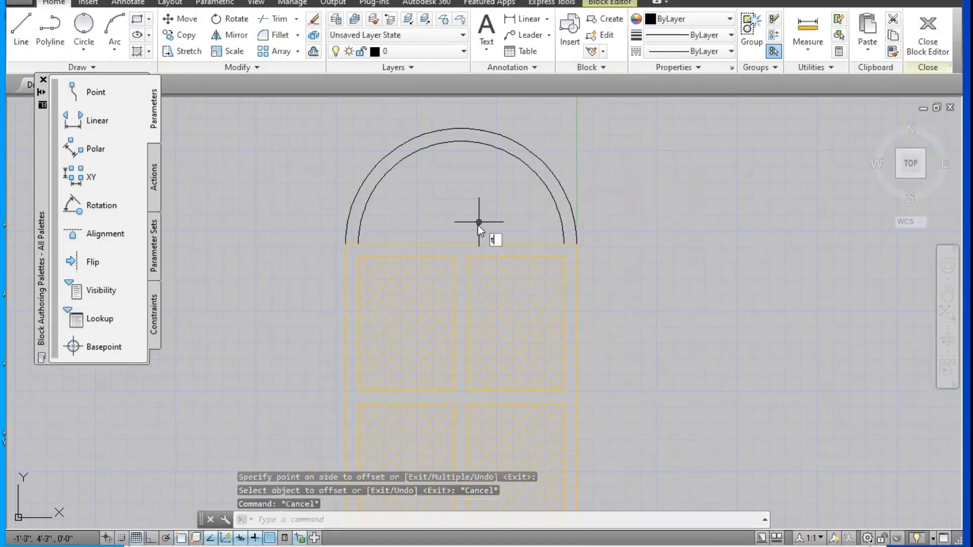
pyautogui.write('TR')
pyautogui.press('Return')
pyautogui.press('Return')
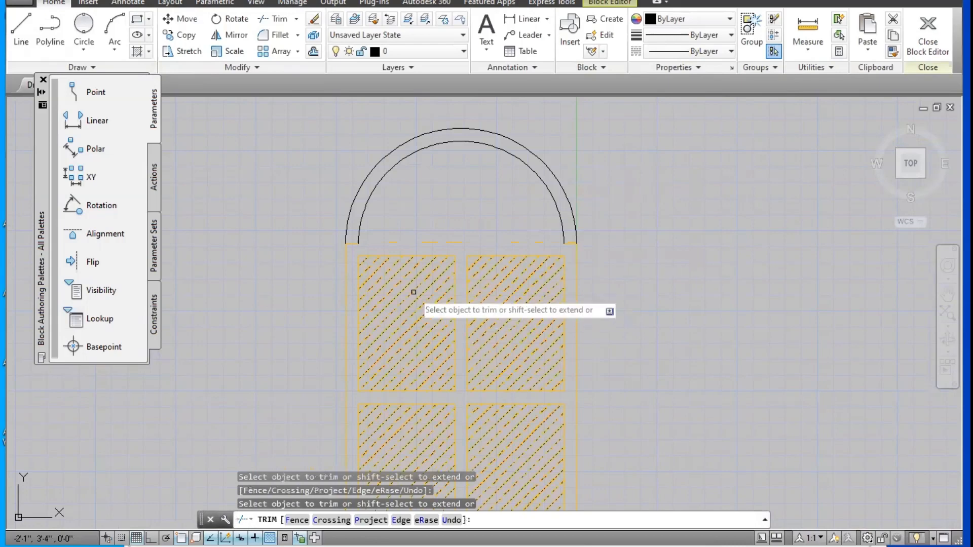
pyautogui.scroll(3, 410, 269)
pyautogui.hotkey('ctrl', 'z')
pyautogui.scroll(5, 539, 247)
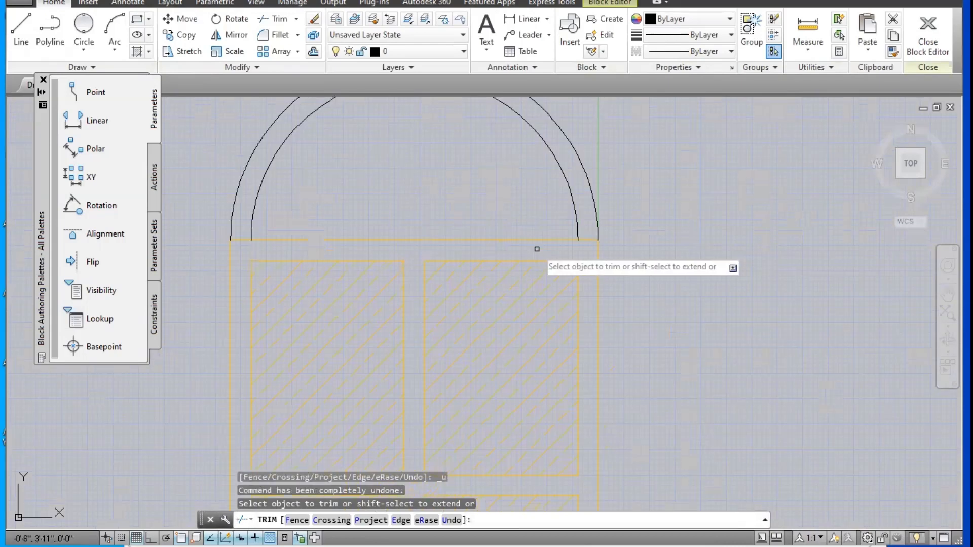
pyautogui.moveTo(616, 240)
pyautogui.mouseDown(button='middle')
pyautogui.moveTo(632, 228)
pyautogui.moveTo(885, 234)
pyautogui.mouseUp(button='middle')
pyautogui.press('Escape')
# Step: Draw two short vertical lines joining the outer top corners of the upper panes to the ends of the inner arch
pyautogui.press('Escape')
pyautogui.write('l')
pyautogui.press('Return')
pyautogui.click(616, 255)
pyautogui.click(615, 223)
pyautogui.press('Escape')
pyautogui.press('Return')
pyautogui.click(366, 266)
pyautogui.click(367, 233)
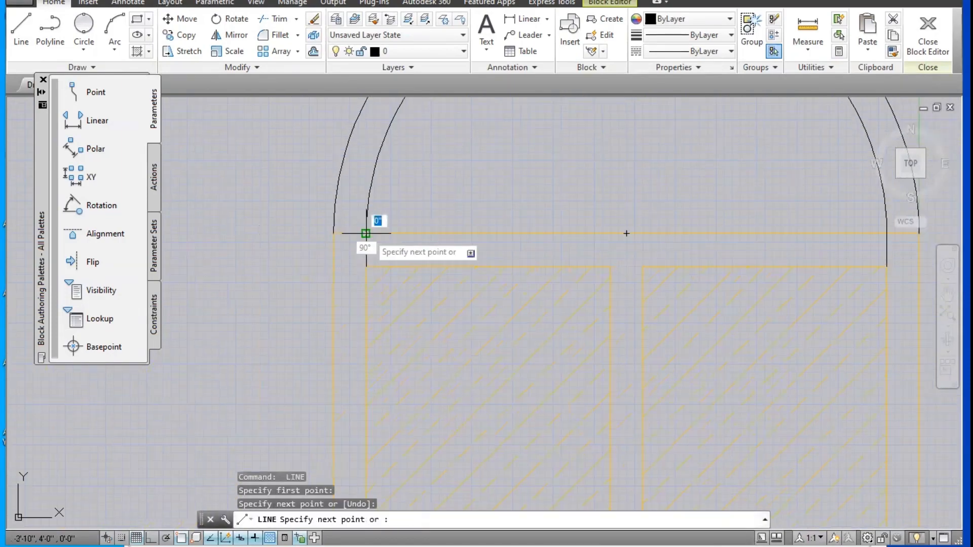
# Step: Trim away the window frame's top edge between the arch ends, including the short pieces between the inner and outer arch
pyautogui.press('Escape')
pyautogui.press('Escape')
pyautogui.write('tr')
pyautogui.press('Return')
pyautogui.press('Return')
pyautogui.click(438, 230)
pyautogui.click(436, 237)
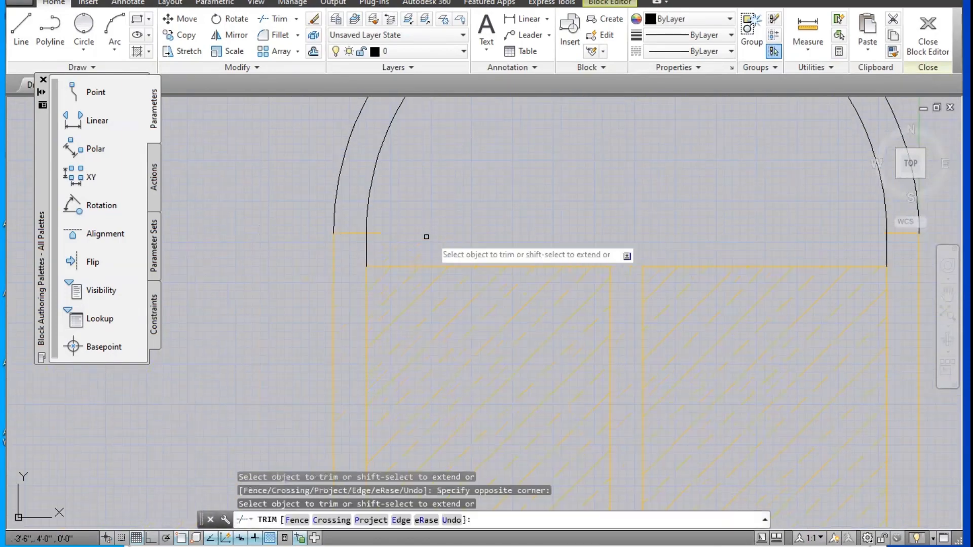
pyautogui.moveTo(906, 238); pyautogui.dragTo(728, 224, button='middle')
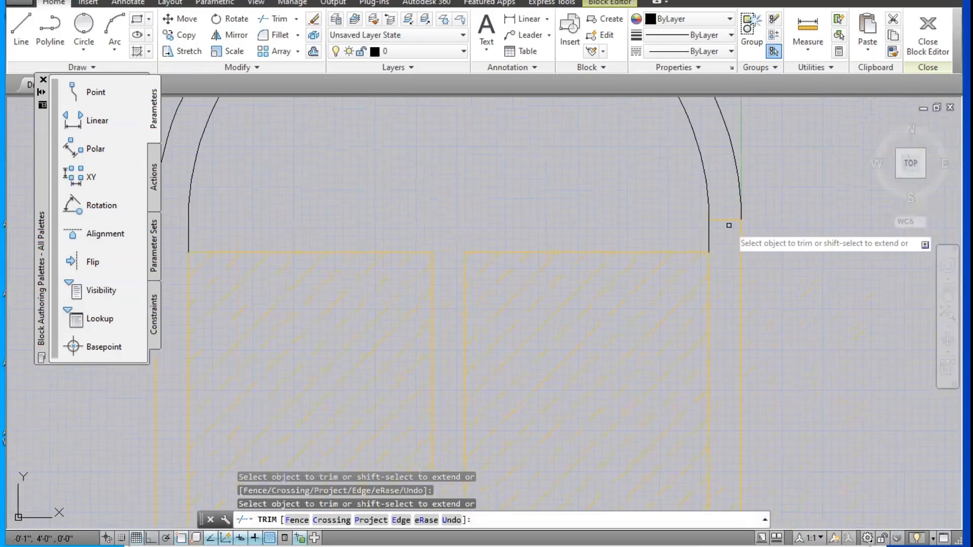
pyautogui.click(728, 218)
pyautogui.click(728, 225)
pyautogui.scroll(-4, 728, 226)
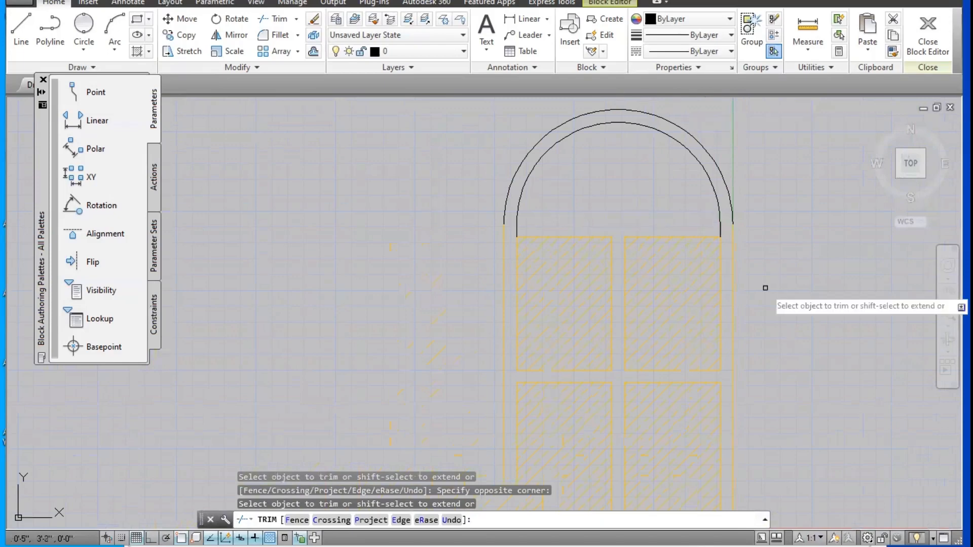
# Step: Close the Block Editor and save the changes to the window block
pyautogui.moveTo(589, 189); pyautogui.dragTo(523, 212, button='middle')
pyautogui.press('Escape')
pyautogui.rightClick(555, 200)
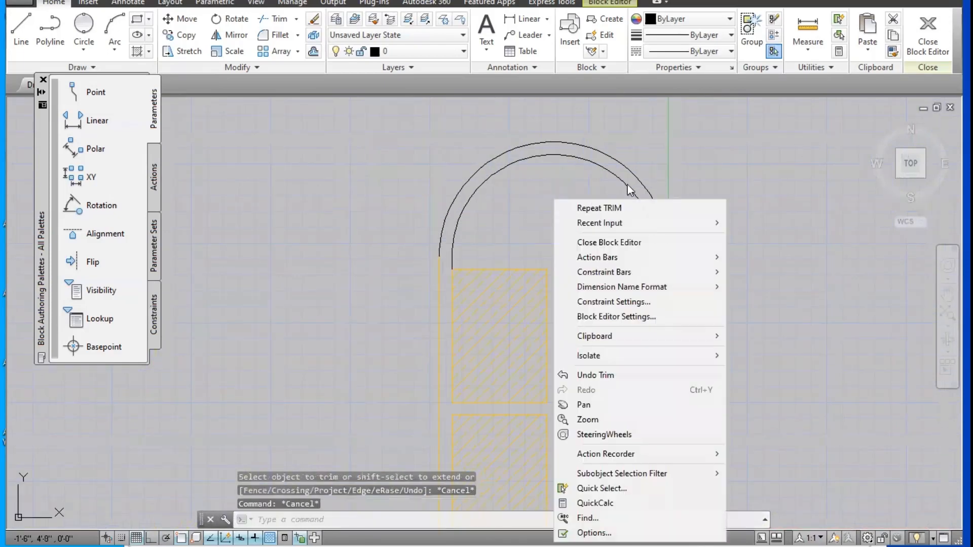
pyautogui.click(596, 375)
pyautogui.click(516, 205)
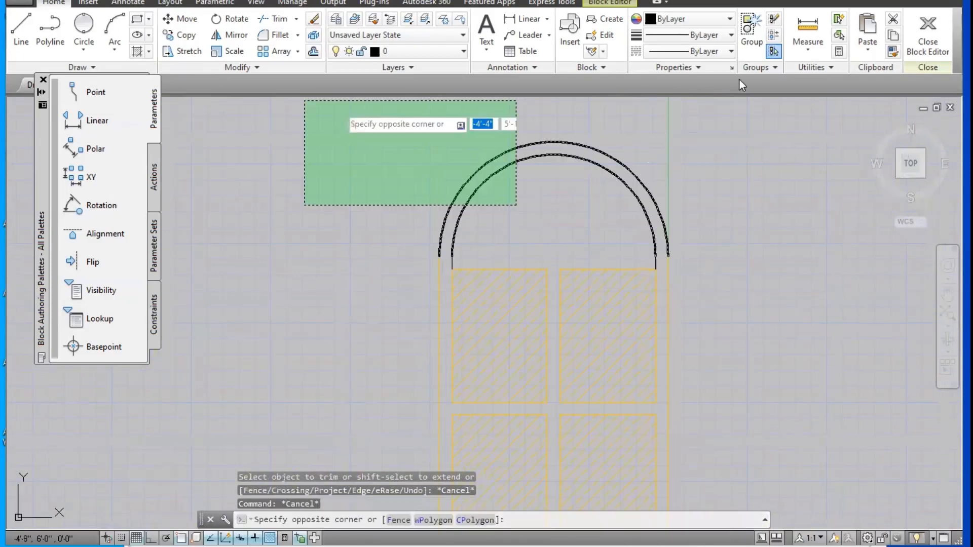
pyautogui.click(922, 50)
pyautogui.click(486, 241)
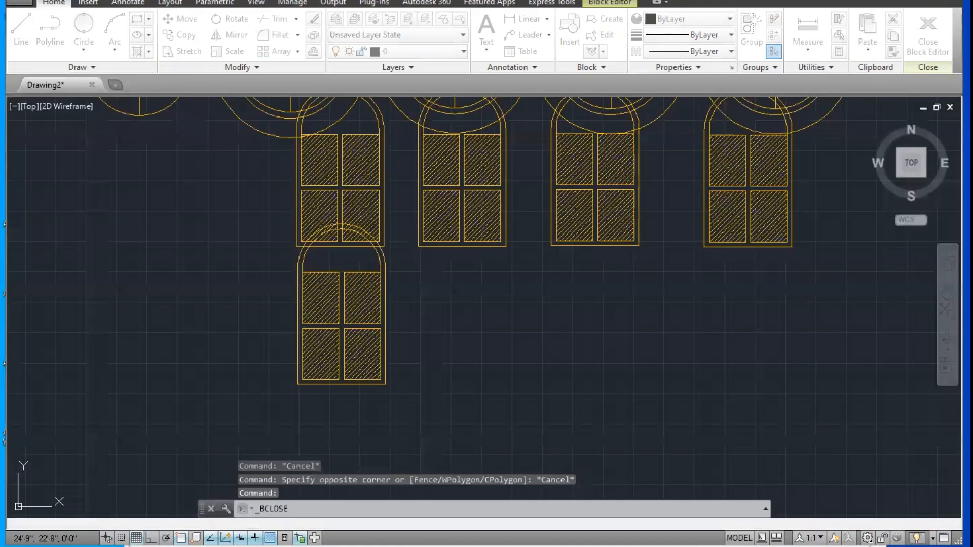
# Step: Examine the arched tops on all window block copies in the drawing
pyautogui.scroll(-3, 483, 274)
pyautogui.scroll(2, 467, 303)
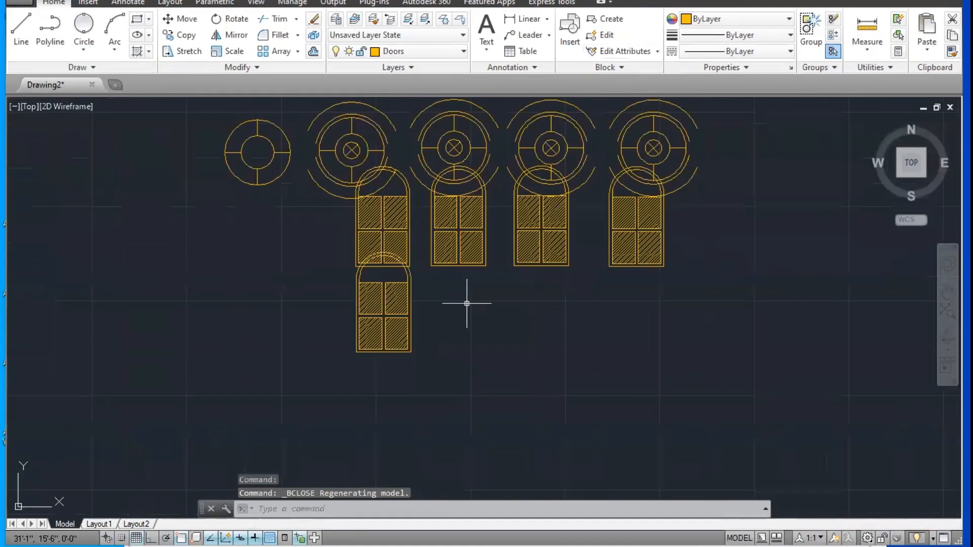
pyautogui.scroll(2, 463, 305)
pyautogui.scroll(-4, 454, 298)
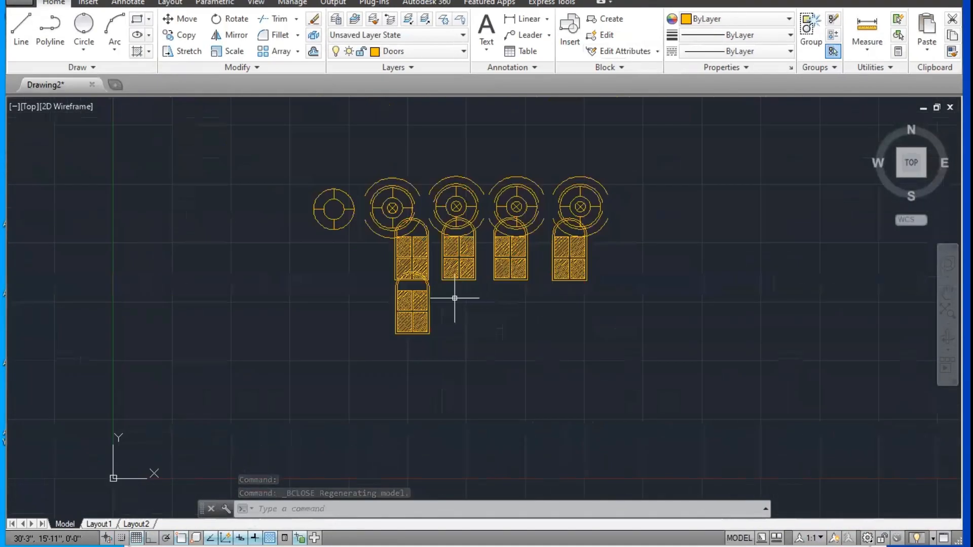
pyautogui.scroll(-4, 401, 307)
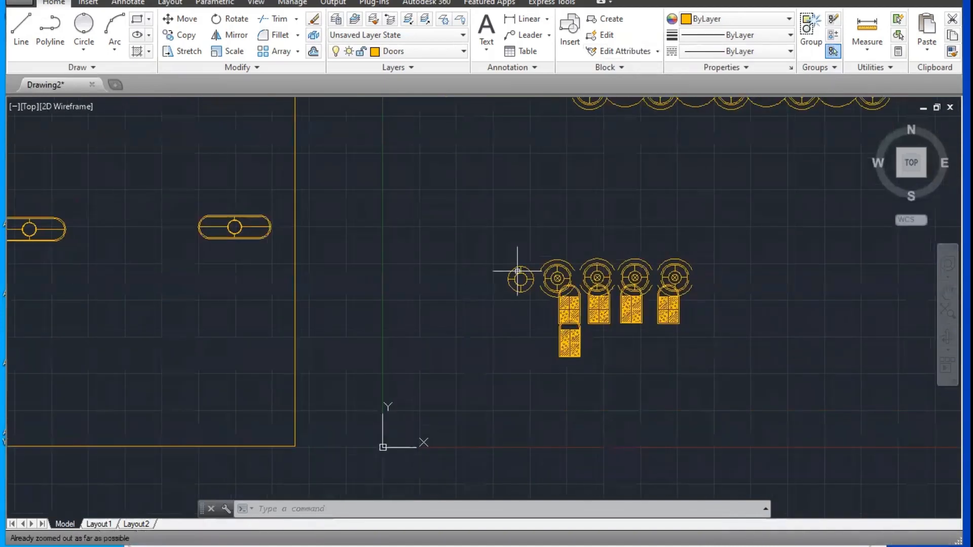
pyautogui.click(543, 246)
pyautogui.press('Escape')
pyautogui.press('Escape')
pyautogui.press('Escape')
pyautogui.moveTo(550, 216); pyautogui.dragTo(446, 291, button='middle')
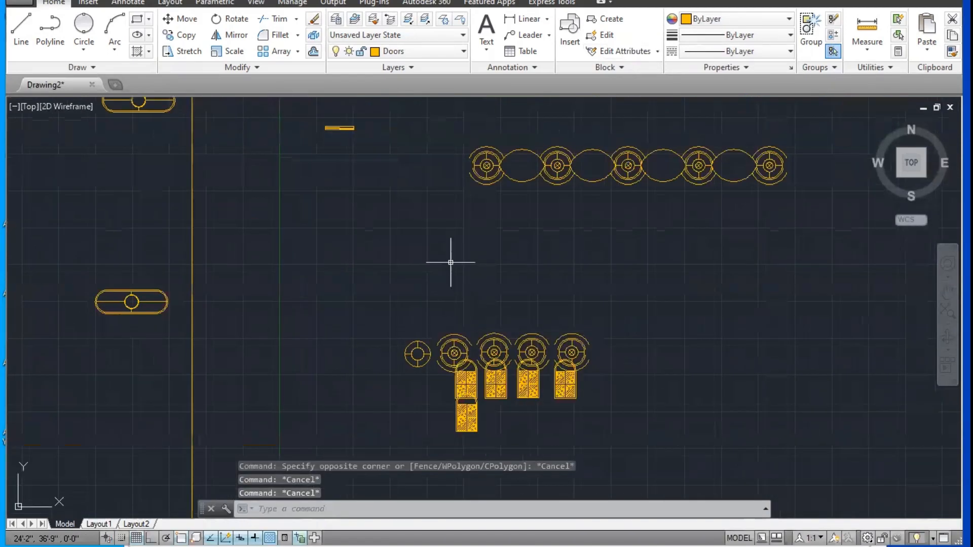
pyautogui.scroll(6, 479, 406)
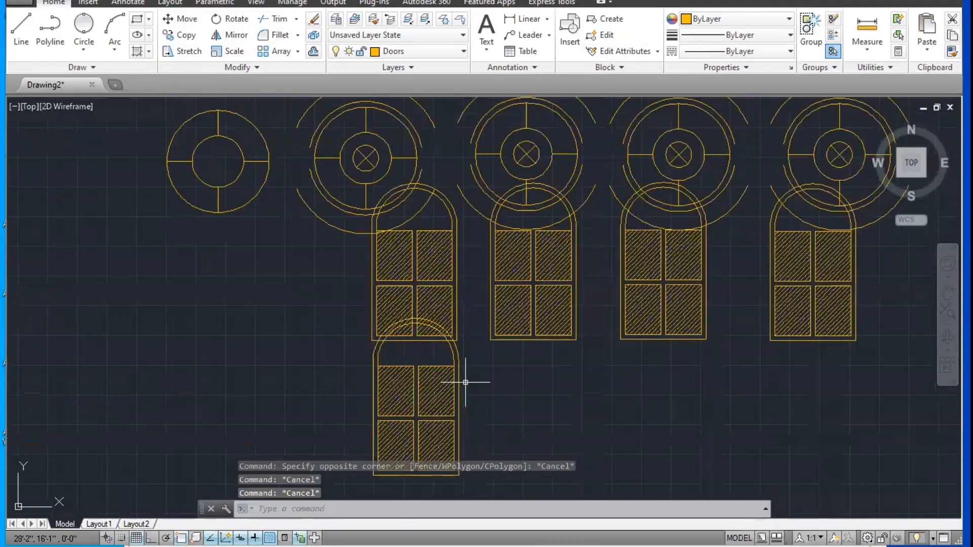
pyautogui.moveTo(370, 339); pyautogui.dragTo(331, 356, button='middle')
# Step: Examine the three rows of circle blocks from overview and up close
pyautogui.scroll(-5, 331, 356)
pyautogui.moveTo(489, 278); pyautogui.dragTo(413, 436, button='middle')
pyautogui.moveTo(465, 263); pyautogui.dragTo(401, 396, button='middle')
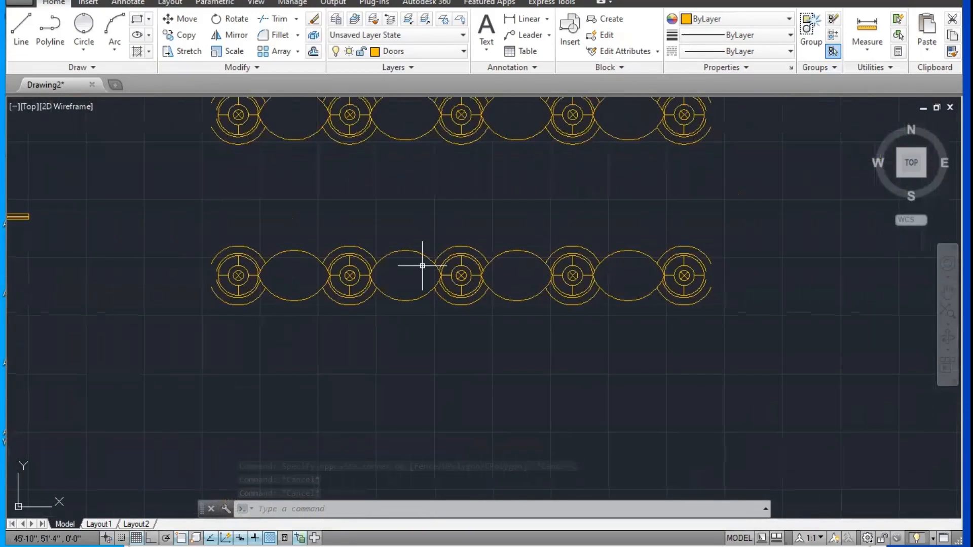
pyautogui.moveTo(523, 239); pyautogui.dragTo(489, 294, button='middle')
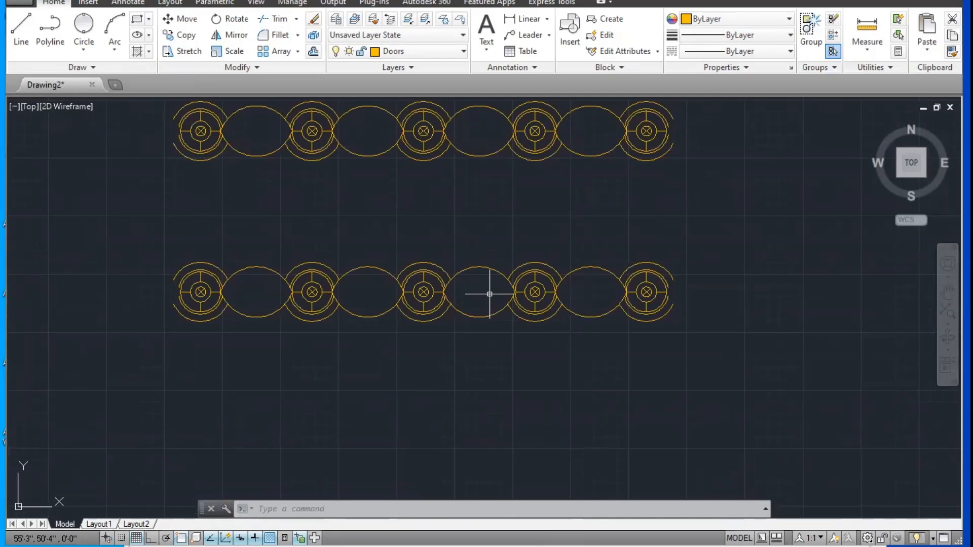
pyautogui.scroll(-2, 484, 297)
pyautogui.moveTo(485, 297); pyautogui.dragTo(451, 237, button='middle')
pyautogui.scroll(-2, 525, 288)
pyautogui.scroll(6, 525, 228)
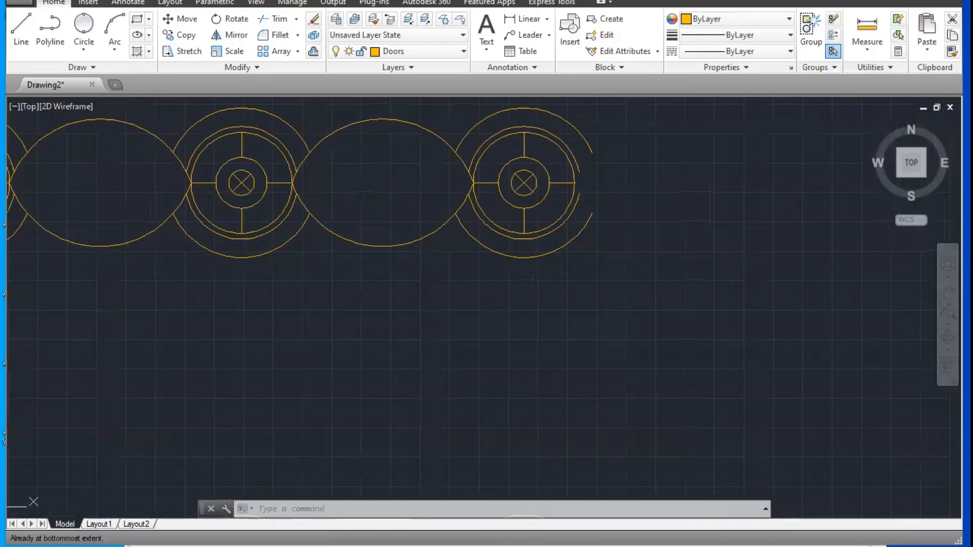
pyautogui.scroll(-5, 525, 227)
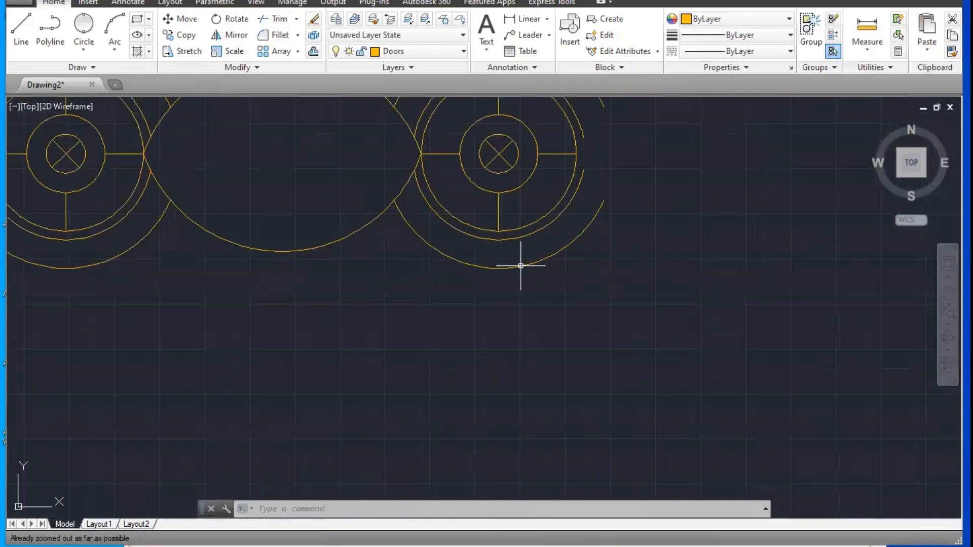
pyautogui.scroll(5, 521, 265)
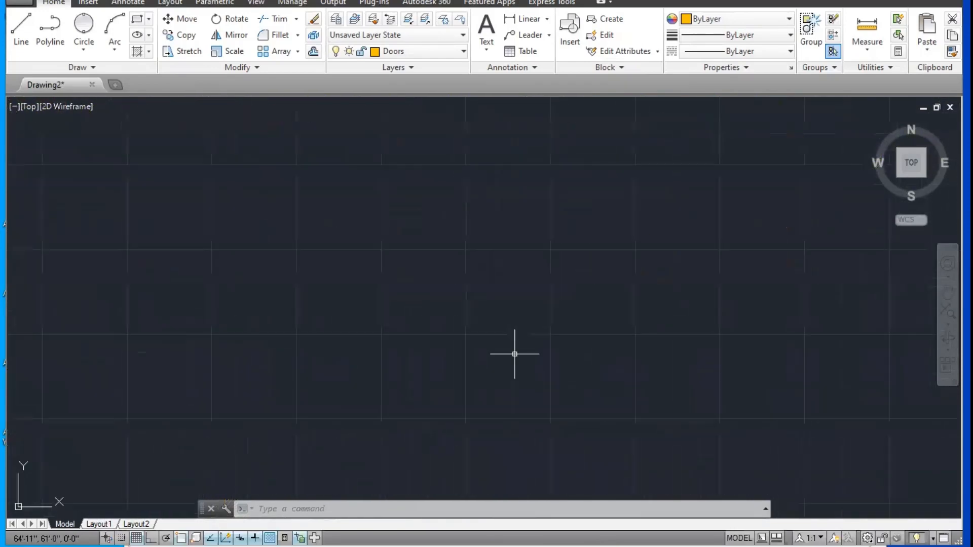
pyautogui.scroll(-3, 514, 353)
pyautogui.scroll(4, 498, 368)
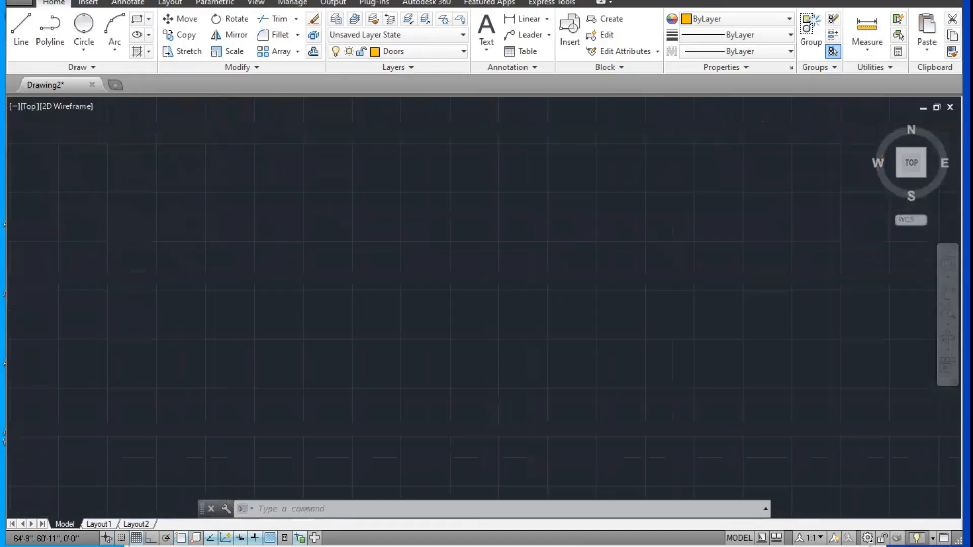
pyautogui.scroll(-4, 500, 362)
pyautogui.moveTo(471, 320); pyautogui.dragTo(551, 369, button='middle')
pyautogui.moveTo(482, 391); pyautogui.dragTo(616, 475, button='middle')
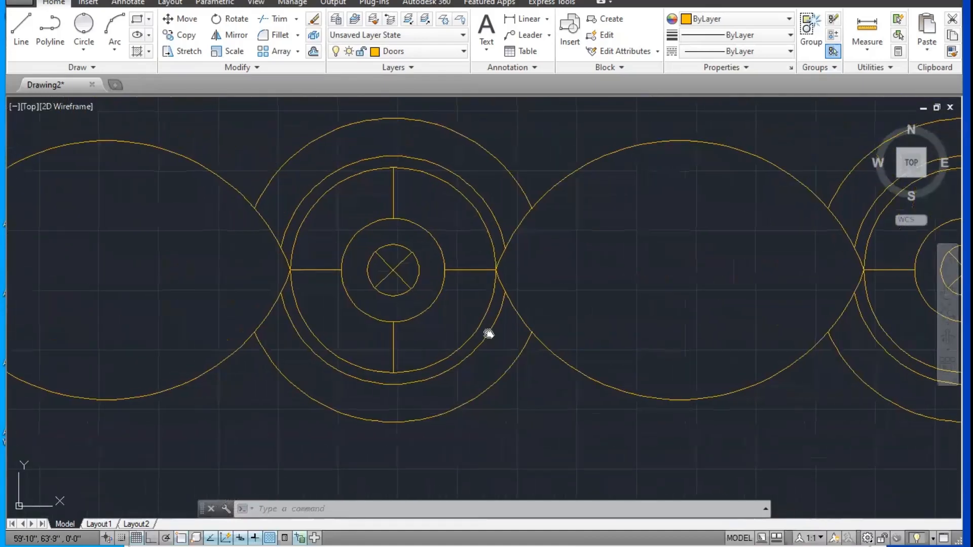
pyautogui.moveTo(488, 333); pyautogui.dragTo(619, 332, button='middle')
pyautogui.scroll(-2, 537, 315)
# Step: Run the ZOOM command with the All option to show the whole drawing
pyautogui.write('z')
pyautogui.press('Return')
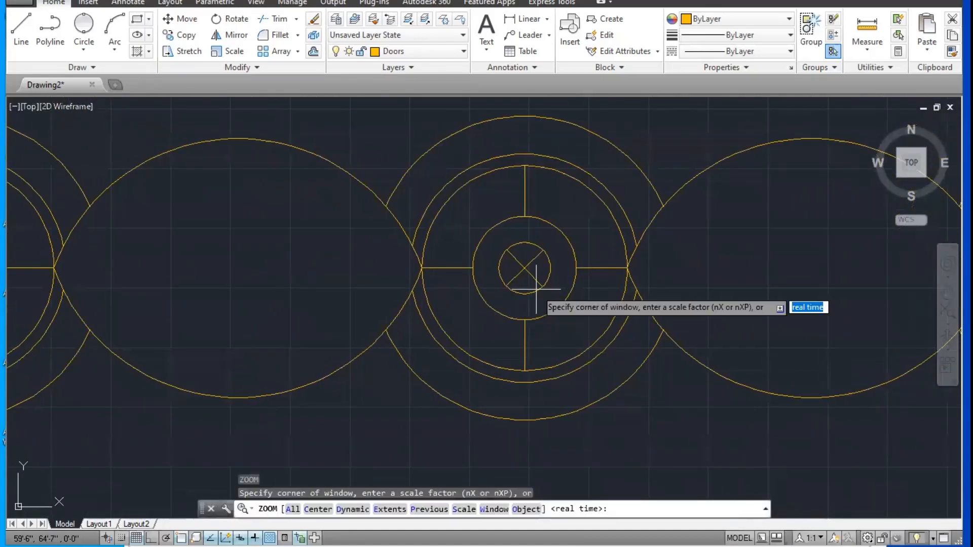
pyautogui.write('a')
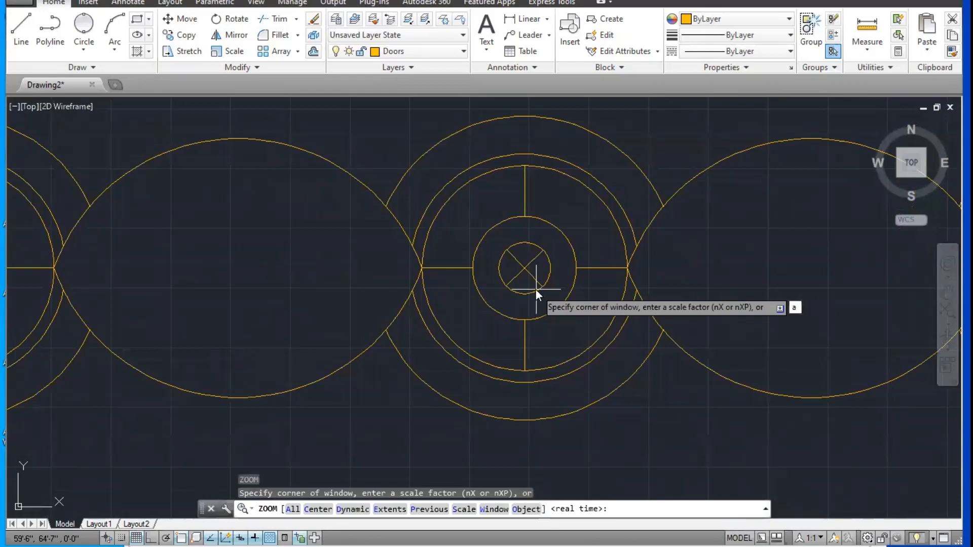
pyautogui.press('Return')
# Step: Look at the circle rows up close and return to the full drawing with Zoom All
pyautogui.scroll(10, 531, 298)
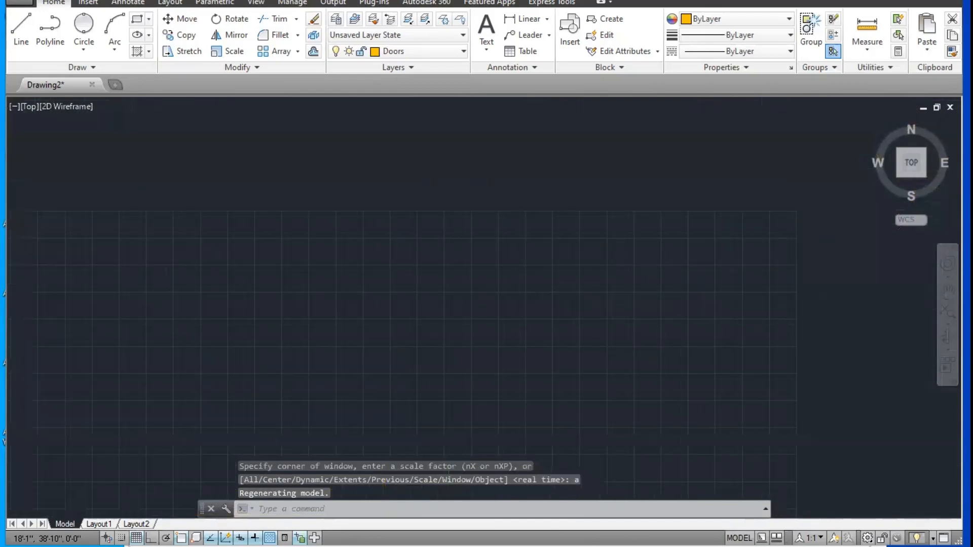
pyautogui.scroll(-8, 471, 324)
pyautogui.scroll(6, 499, 314)
pyautogui.scroll(8, 502, 223)
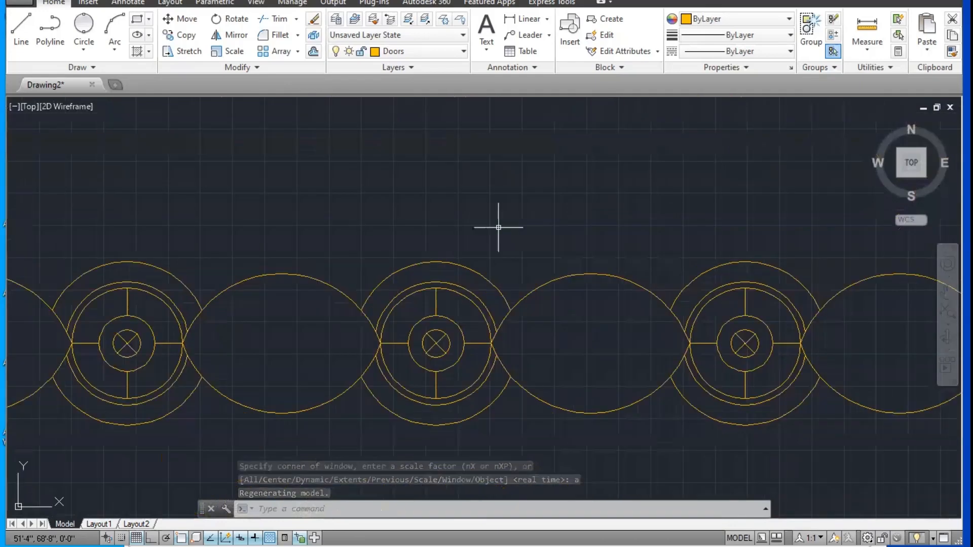
pyautogui.scroll(-8, 503, 220)
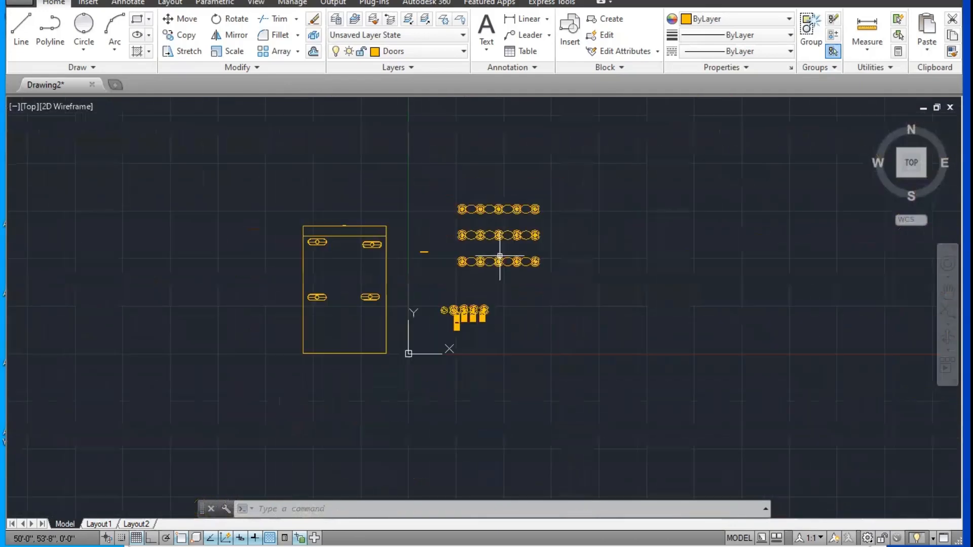
pyautogui.scroll(10, 516, 272)
pyautogui.scroll(-5, 463, 254)
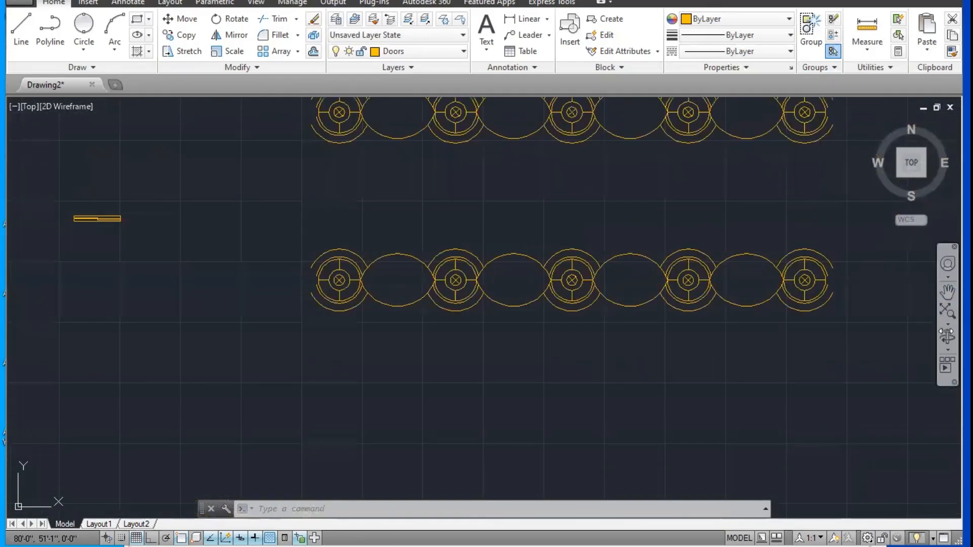
pyautogui.click(947, 326)
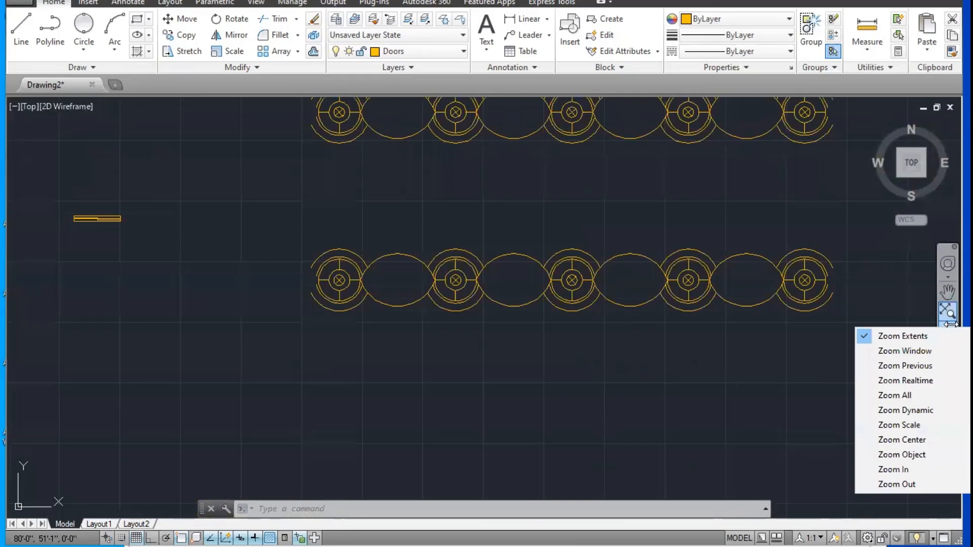
pyautogui.click(910, 396)
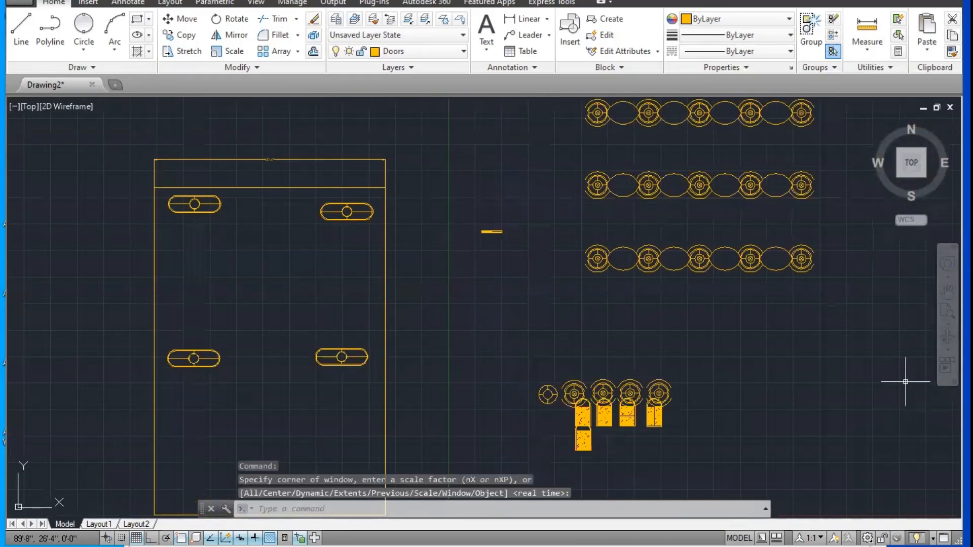
# Step: Restart ZOOM and choose its All option so that every object fits in the view
pyautogui.write('z')
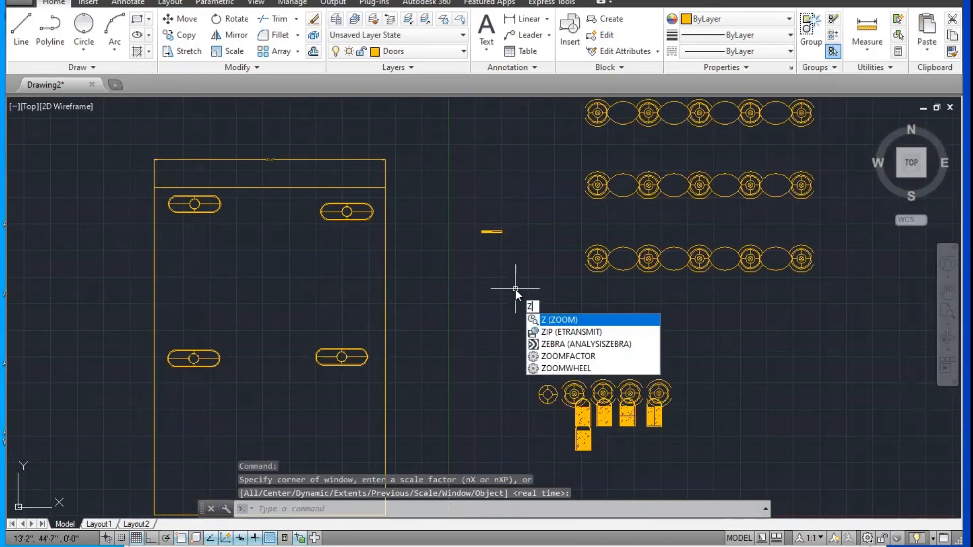
pyautogui.press('Return')
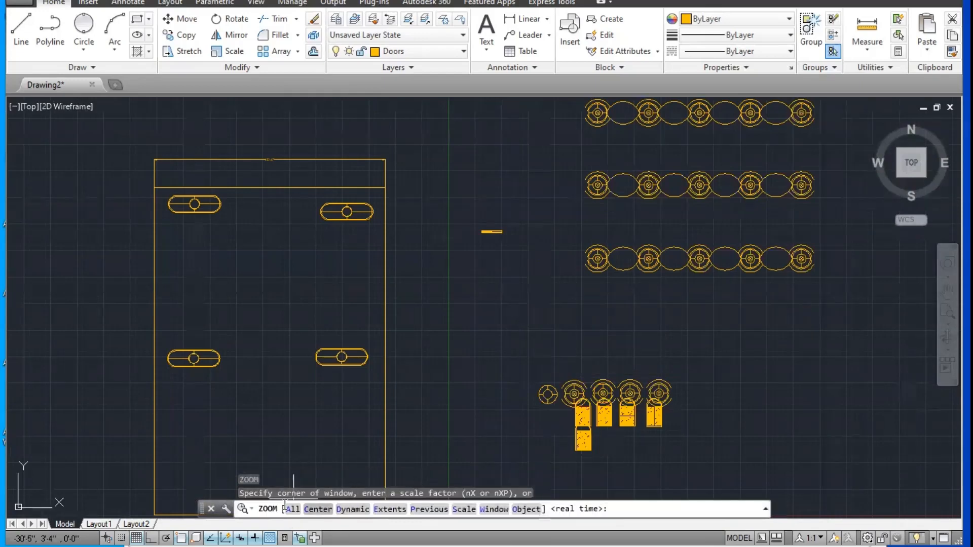
pyautogui.click(293, 509)
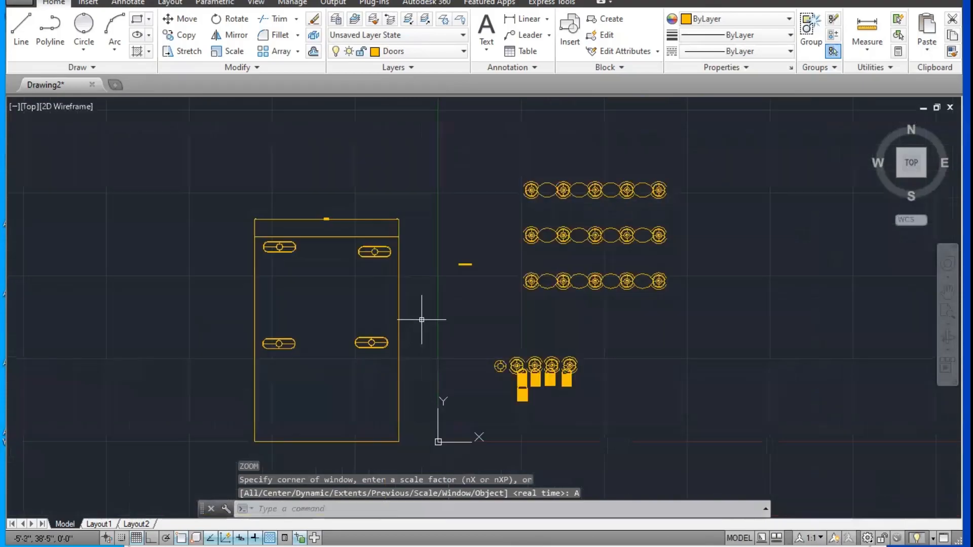